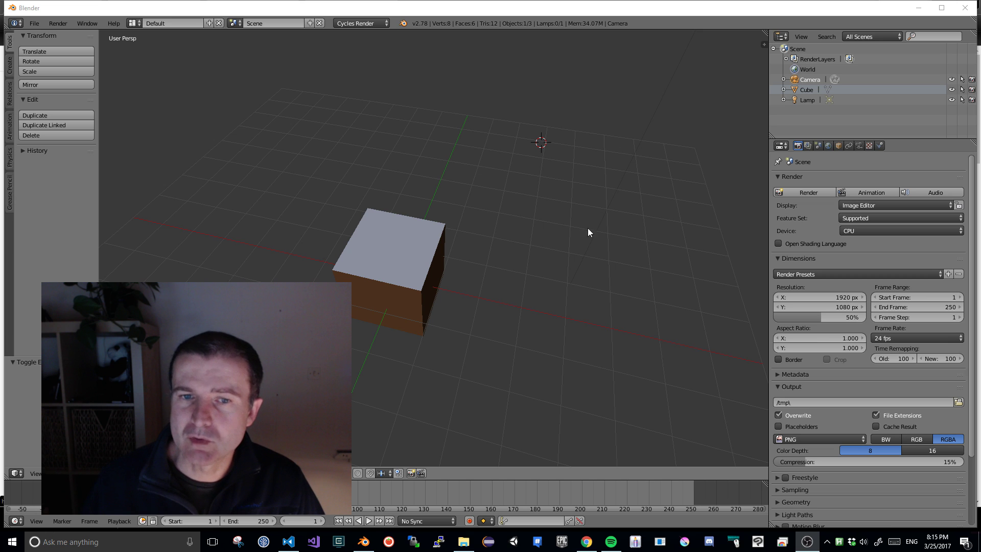
# - Switch the screen layout to Video Editing and return it to Default
pyautogui.moveTo(587, 228); pyautogui.dragTo(529, 231, button='middle')
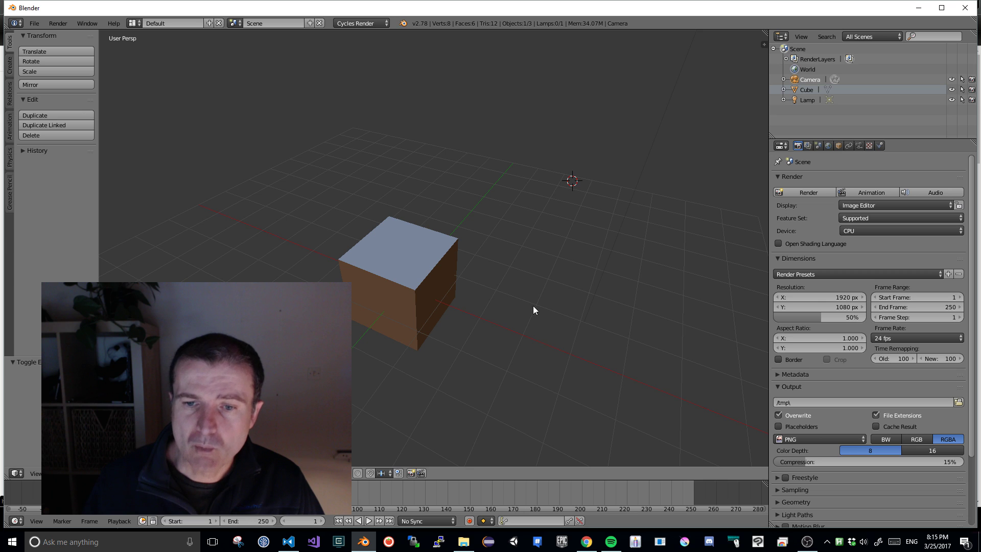
pyautogui.click(135, 24)
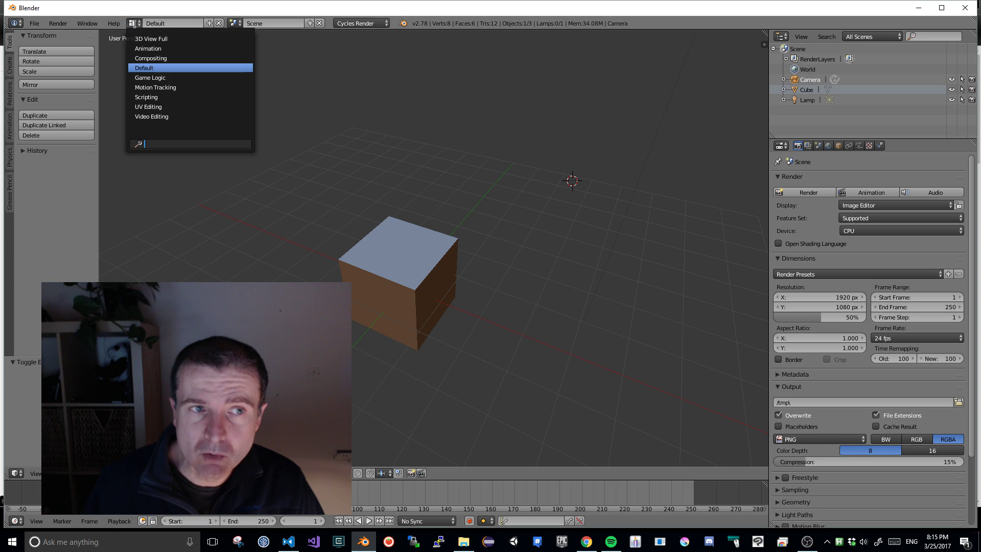
pyautogui.click(168, 117)
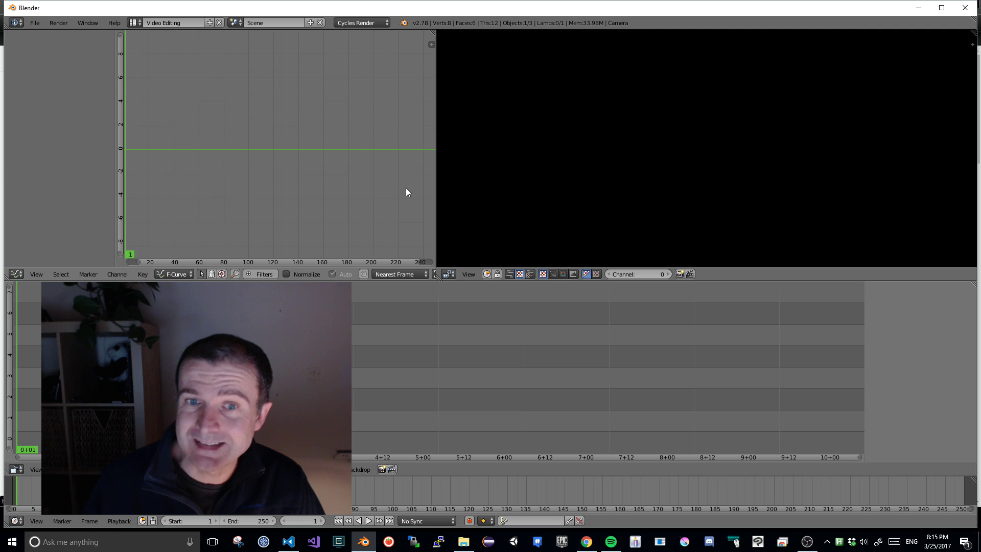
pyautogui.click(132, 23)
pyautogui.click(148, 68)
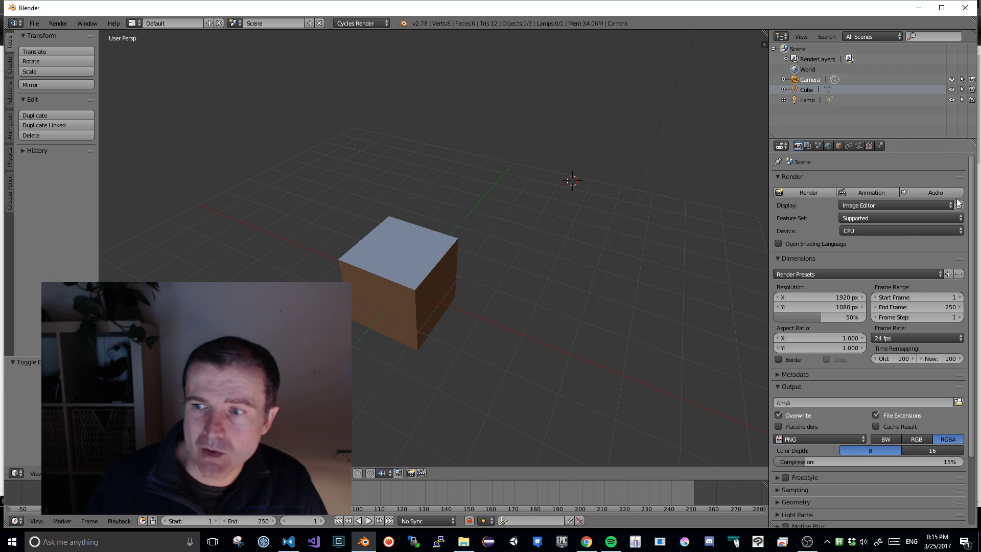
# - View the physics options for the camera and the cube, leaving the cube selected, and return to the render settings
pyautogui.click(880, 145)
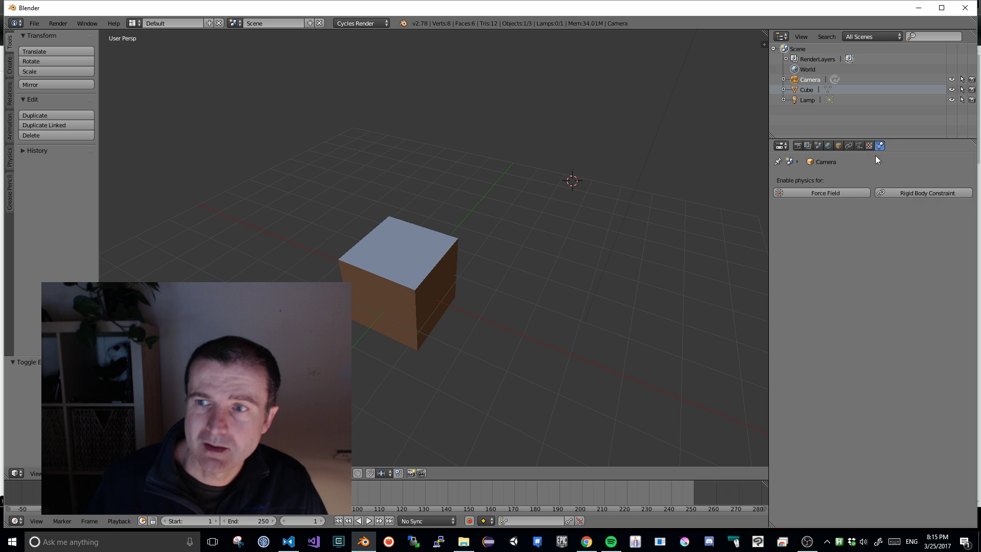
pyautogui.rightClick(438, 259)
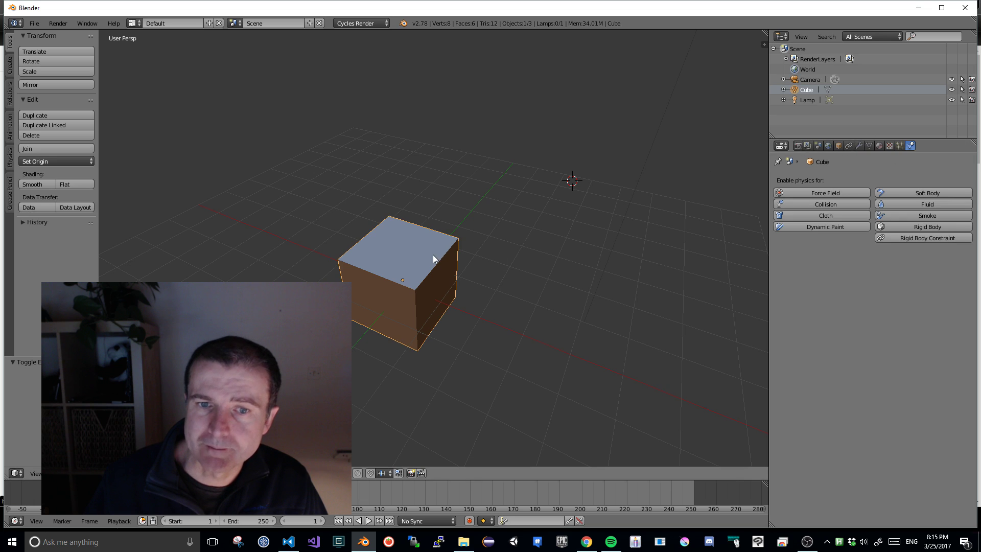
pyautogui.click(798, 147)
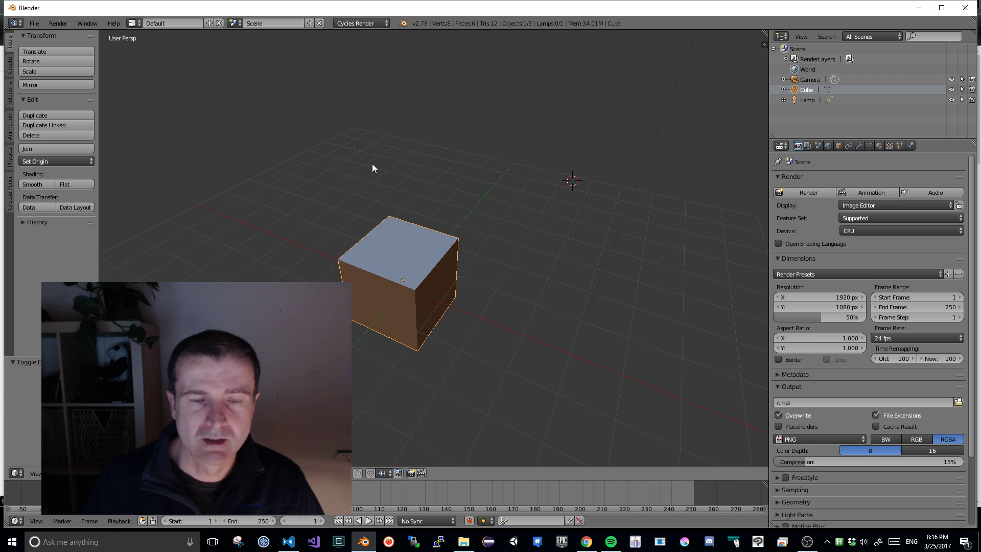
# - Browse the blend files available to open and leave the file browser without opening any
pyautogui.click(33, 25)
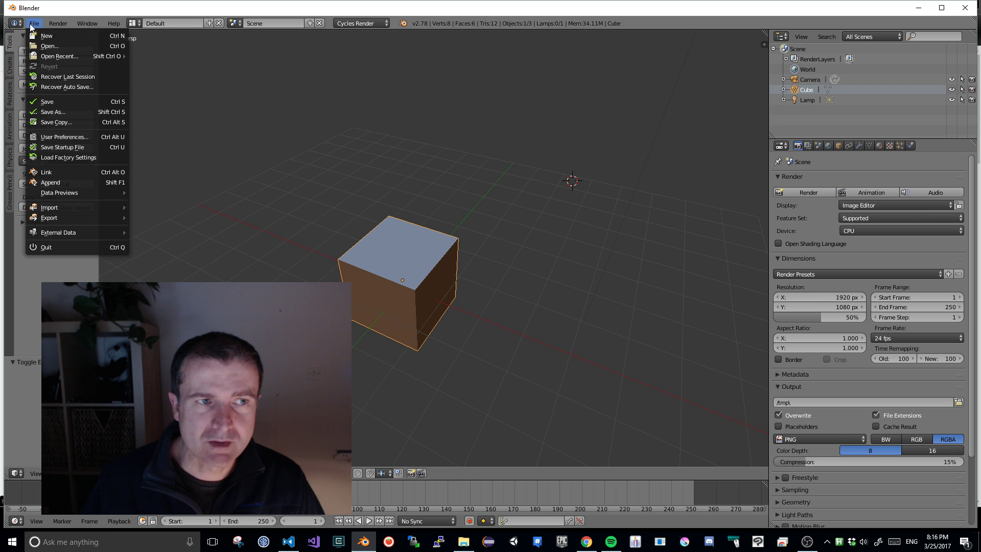
pyautogui.click(49, 46)
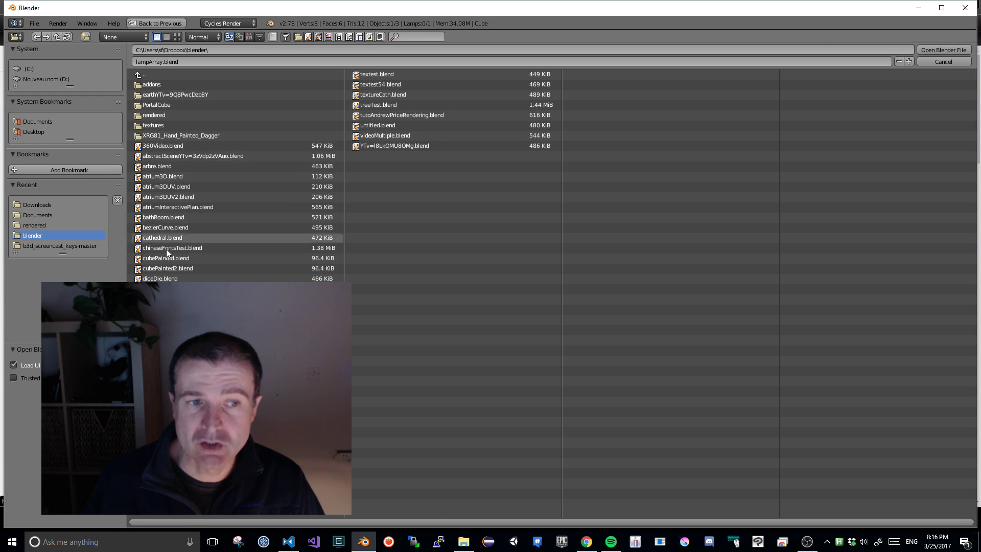
pyautogui.click(939, 64)
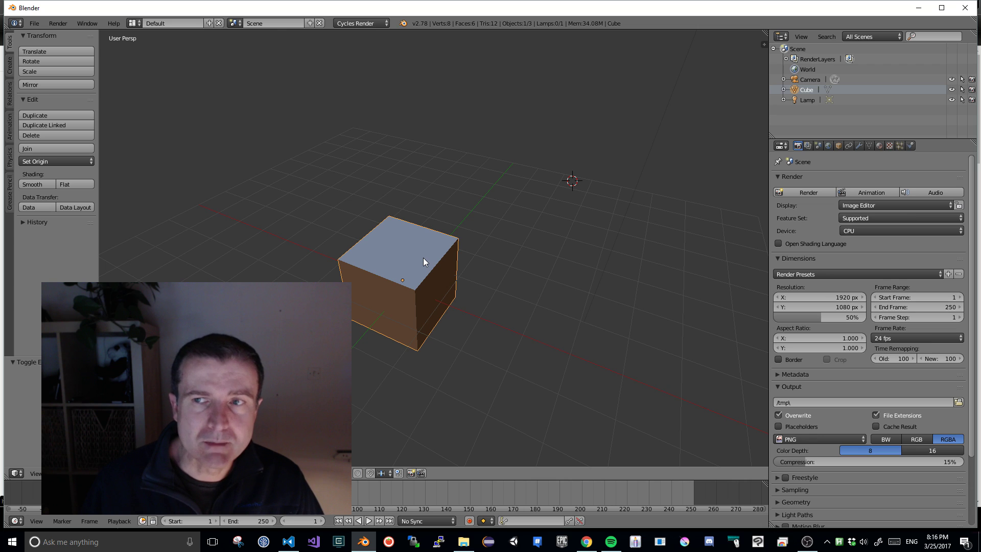
# - View the list of add-ons in the user preferences and close the preferences window
pyautogui.click(34, 24)
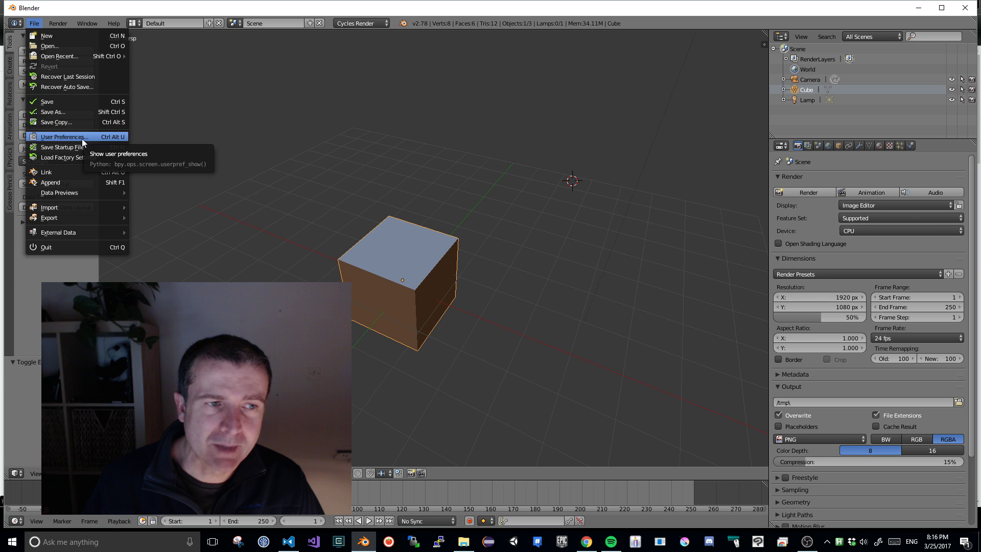
pyautogui.click(64, 137)
pyautogui.click(210, 40)
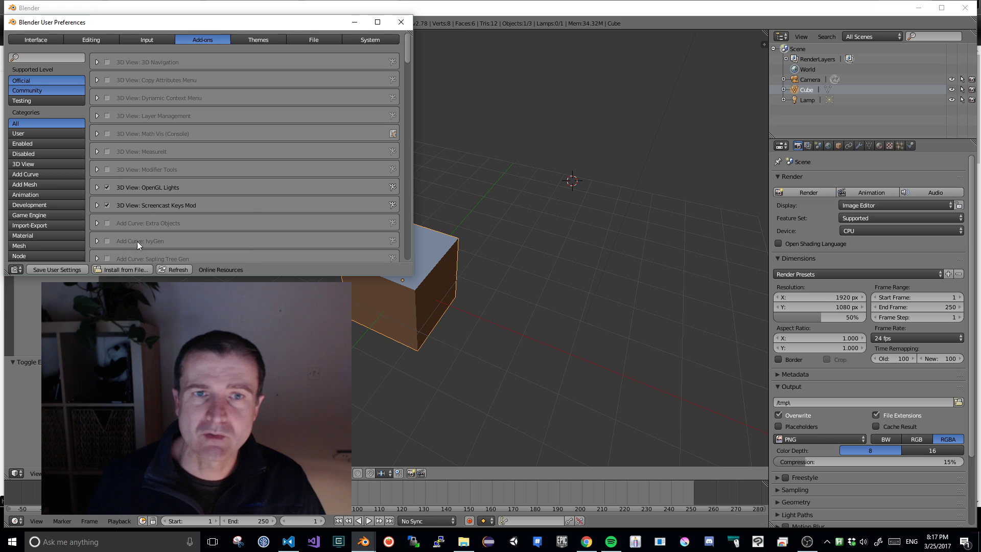
pyautogui.click(401, 23)
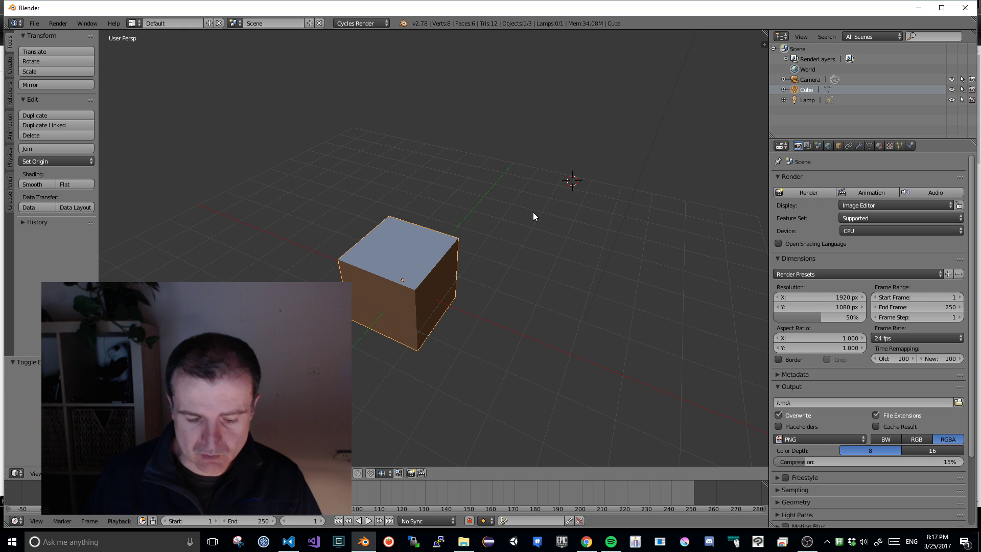
# - Open a File Explorer window and close it again
pyautogui.press('super+e')
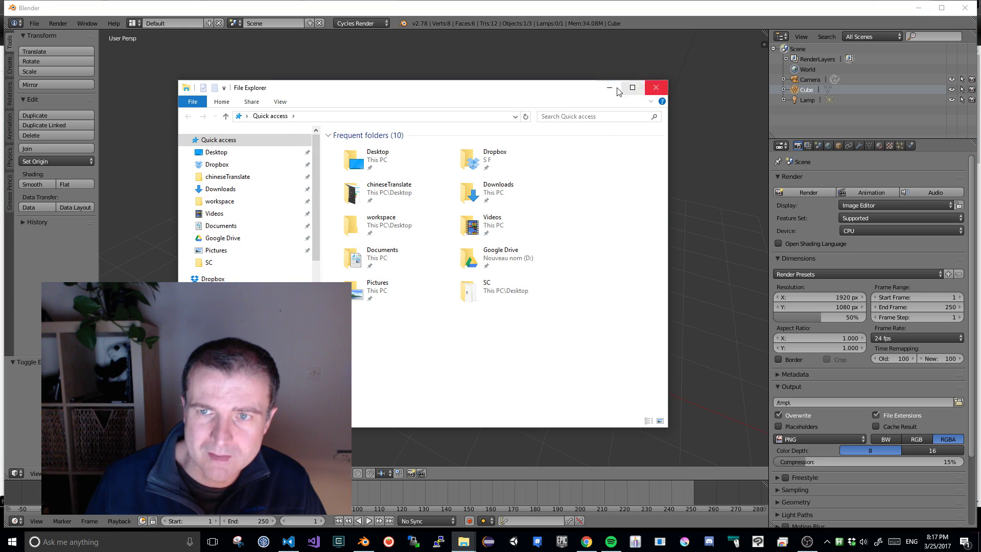
pyautogui.click(656, 87)
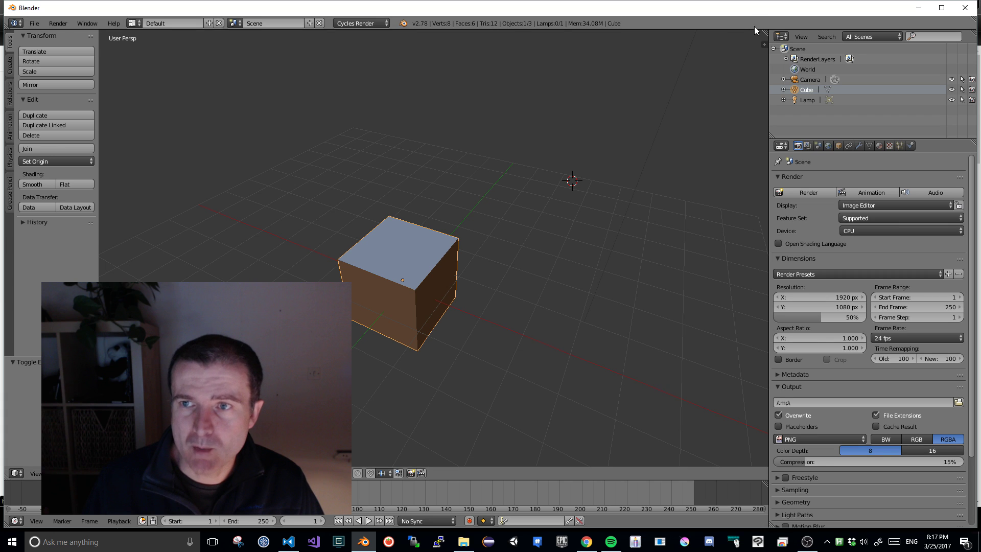
# - Split the 3D view into two side-by-side areas and join them back into one
pyautogui.moveTo(764, 38); pyautogui.dragTo(427, 38)
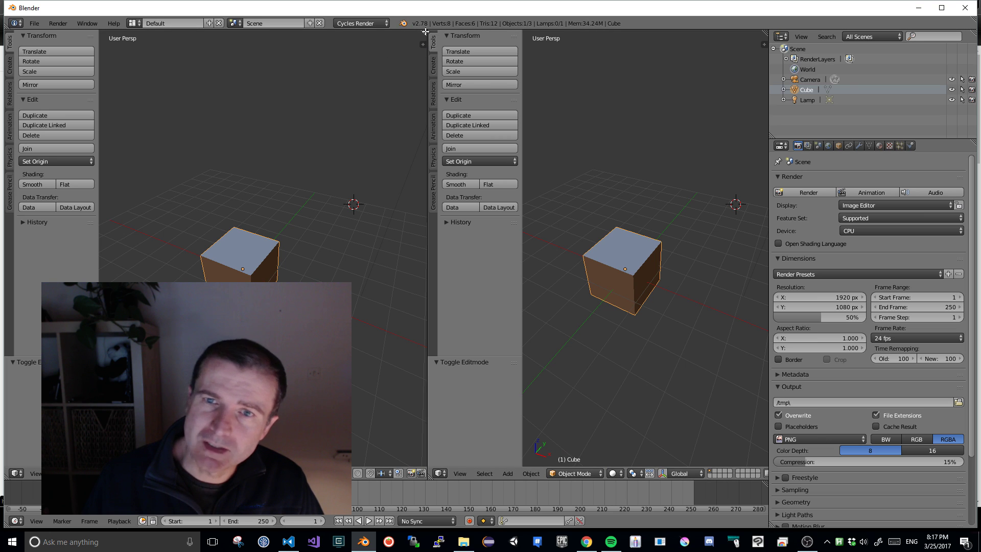
pyautogui.moveTo(425, 32); pyautogui.dragTo(602, 180)
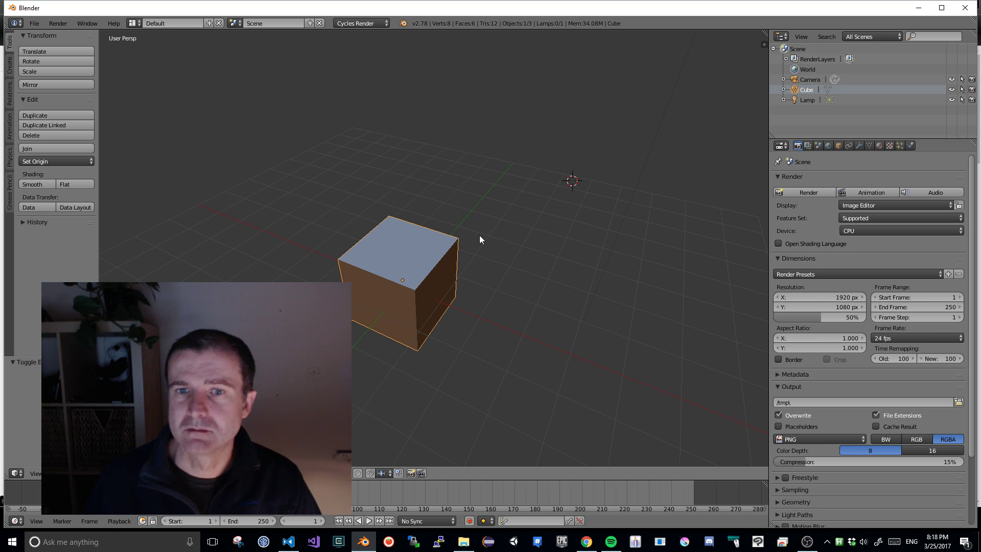
# - Switch to Chrome to view the YouTube results for "blender low poly", and return to Blender
pyautogui.click(586, 542)
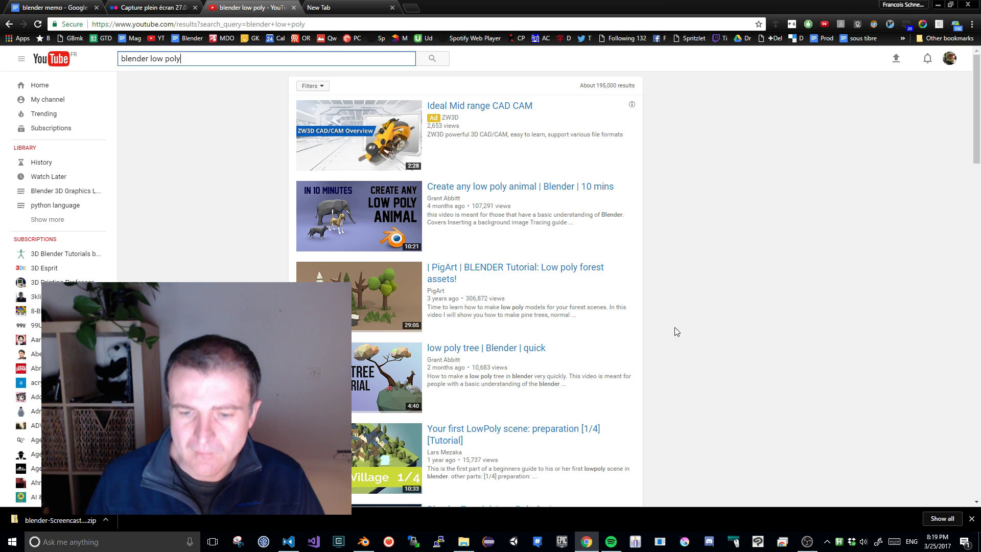
pyautogui.moveTo(371, 543)
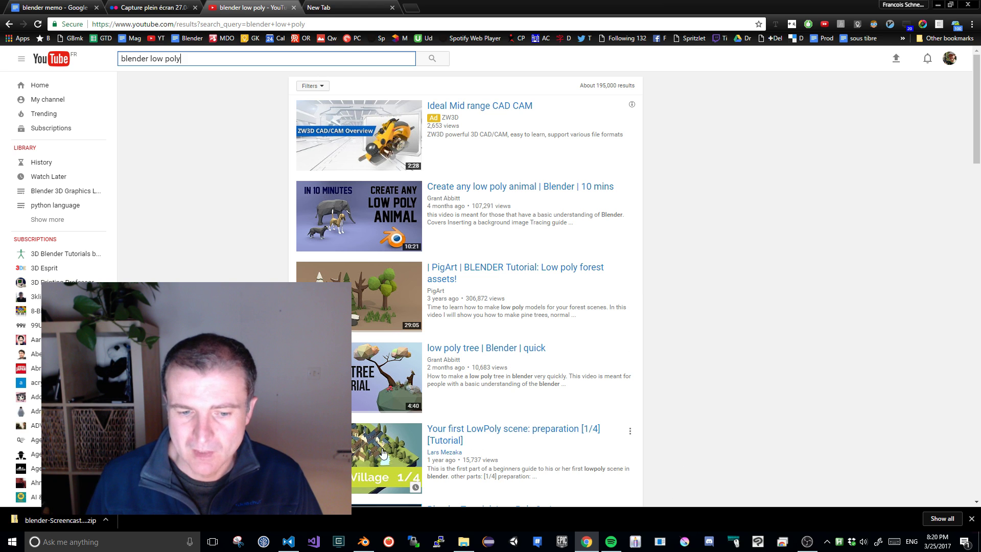
pyautogui.click(363, 541)
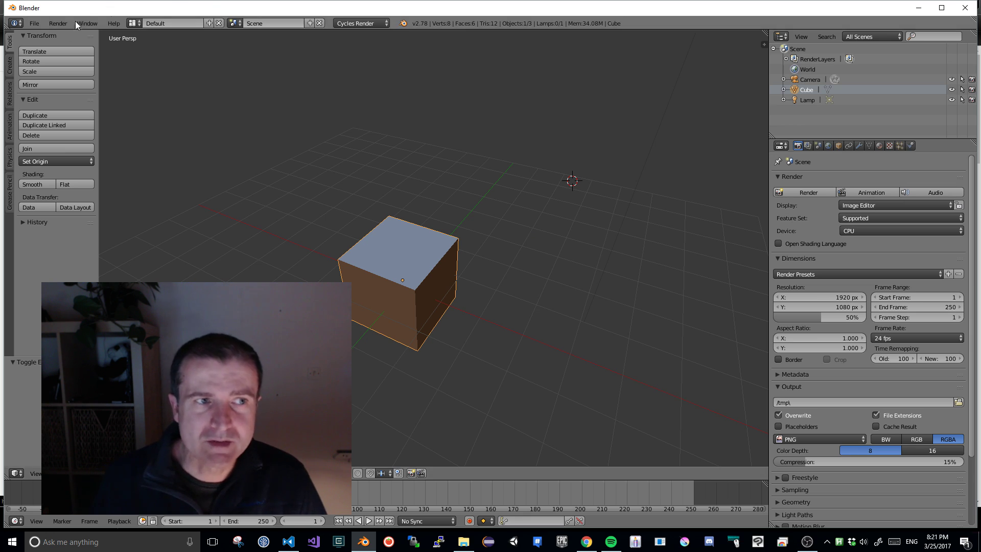
# - Open the System settings in the user preferences, and move and enlarge the preferences window
pyautogui.click(36, 23)
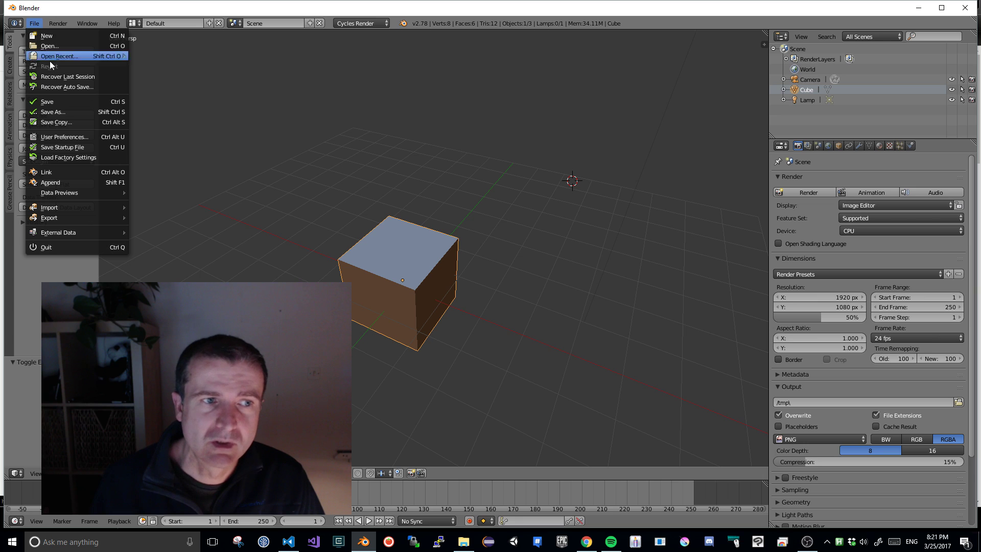
pyautogui.click(66, 136)
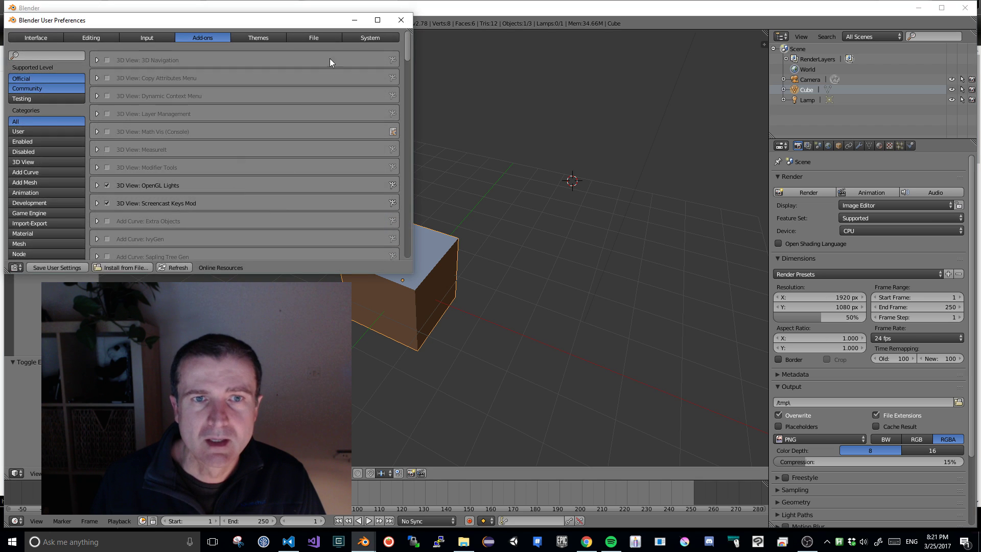
pyautogui.click(386, 40)
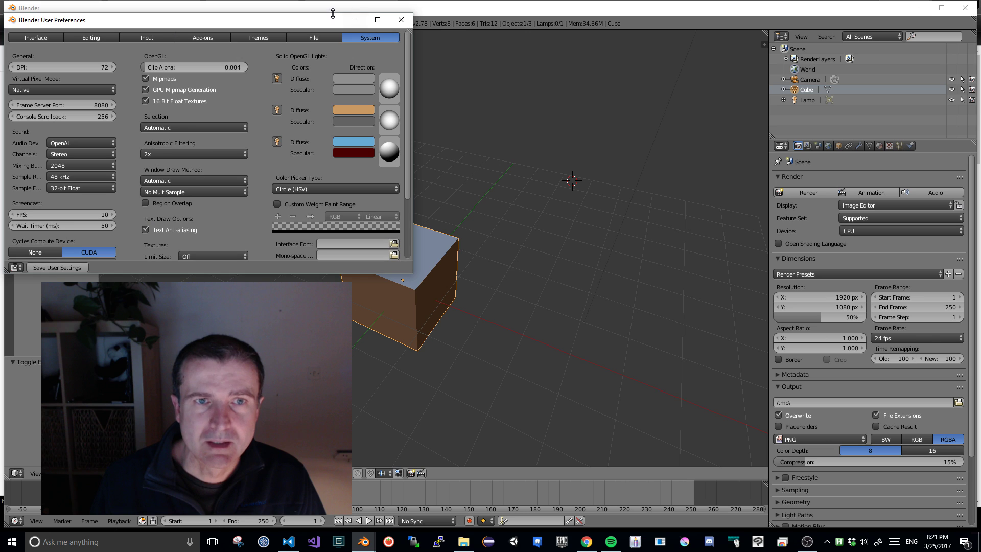
pyautogui.moveTo(332, 19); pyautogui.dragTo(362, 37)
pyautogui.moveTo(440, 289); pyautogui.dragTo(512, 376)
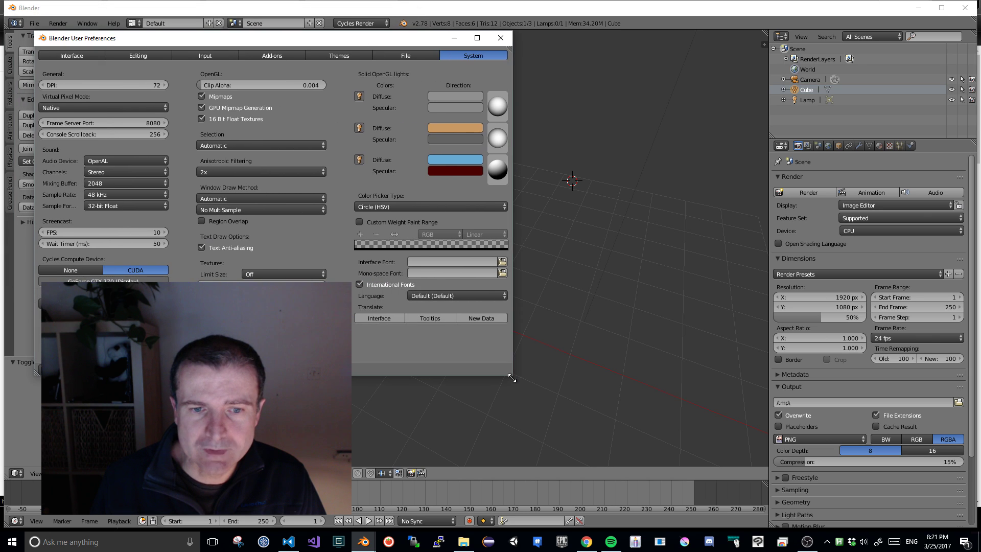
# - Toggle International Fonts off and back on, view the interface language choices, and move the preferences window over the 3D view
pyautogui.click(360, 284)
pyautogui.click(360, 284)
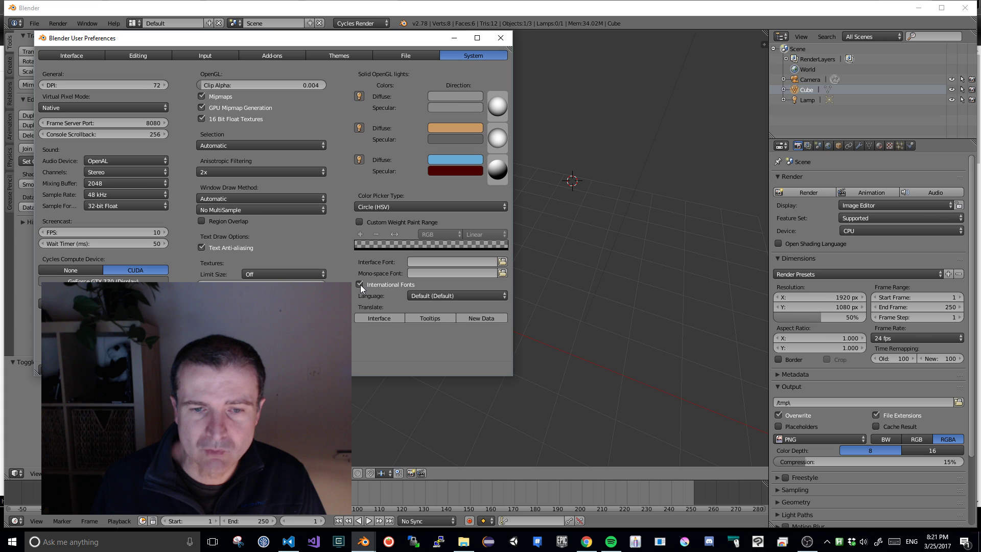
pyautogui.click(444, 295)
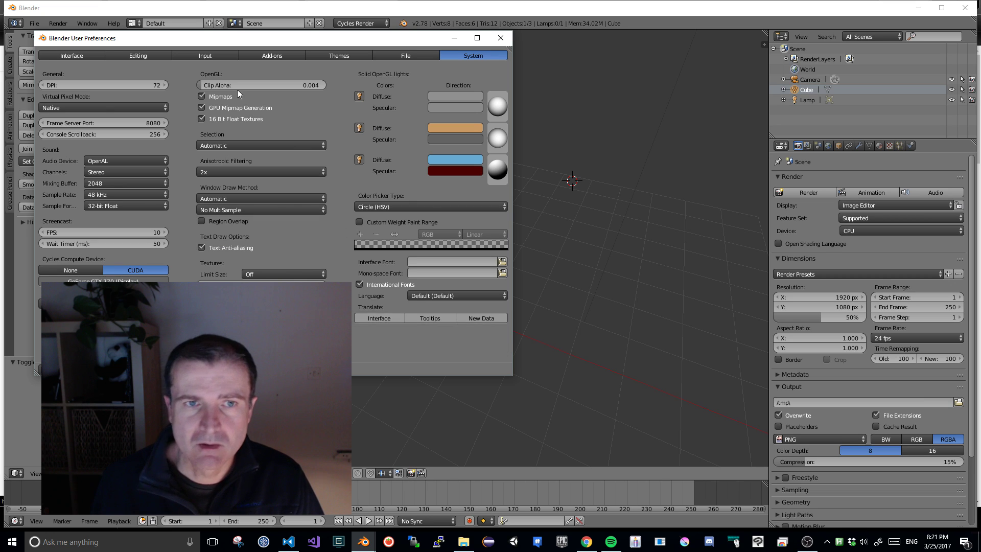
pyautogui.moveTo(283, 40); pyautogui.dragTo(406, 73)
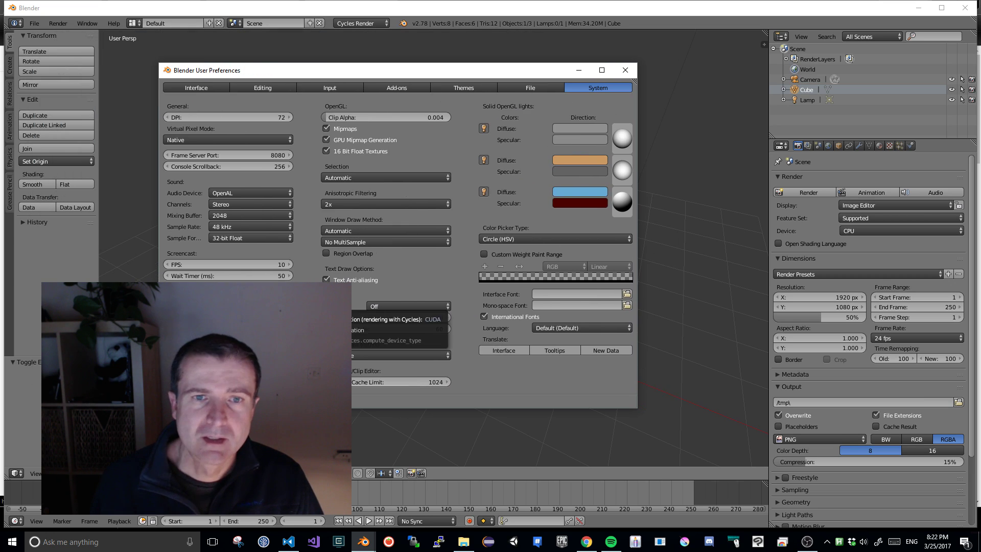
# - View the Add-ons and Input settings in the user preferences and close the preferences window
pyautogui.click(391, 89)
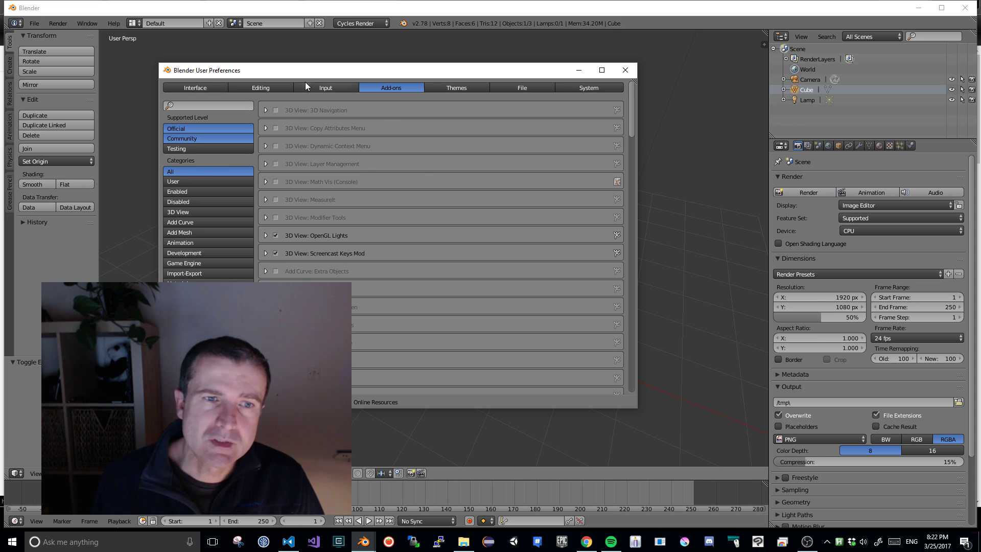
pyautogui.click(325, 87)
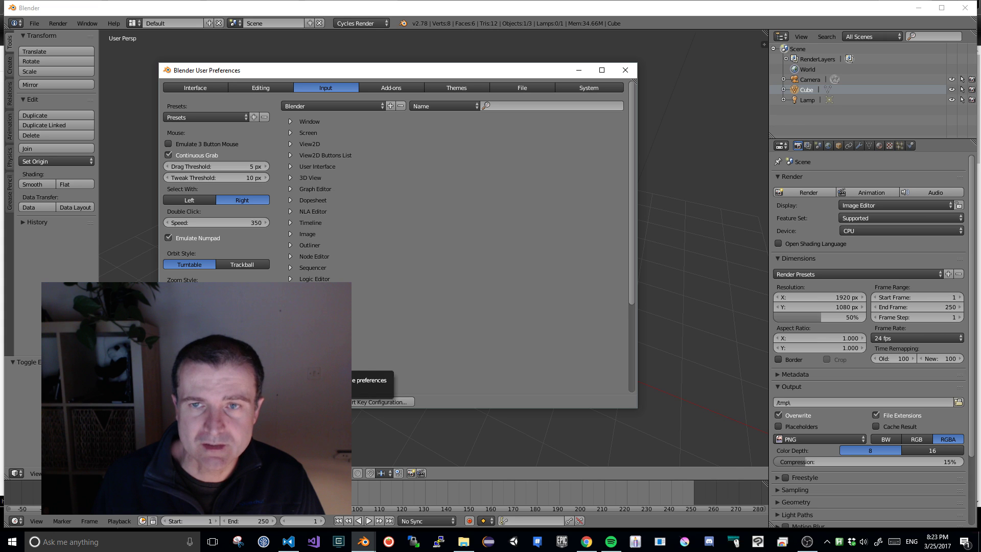
pyautogui.click(624, 70)
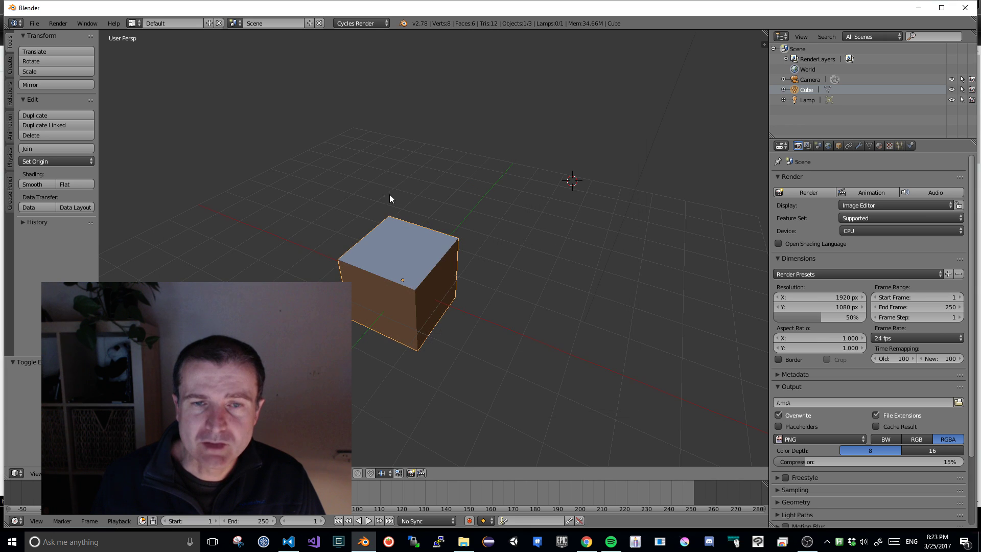
# - Review the available render engines and choose Cycles Render
pyautogui.moveTo(446, 153); pyautogui.dragTo(439, 162, button='middle')
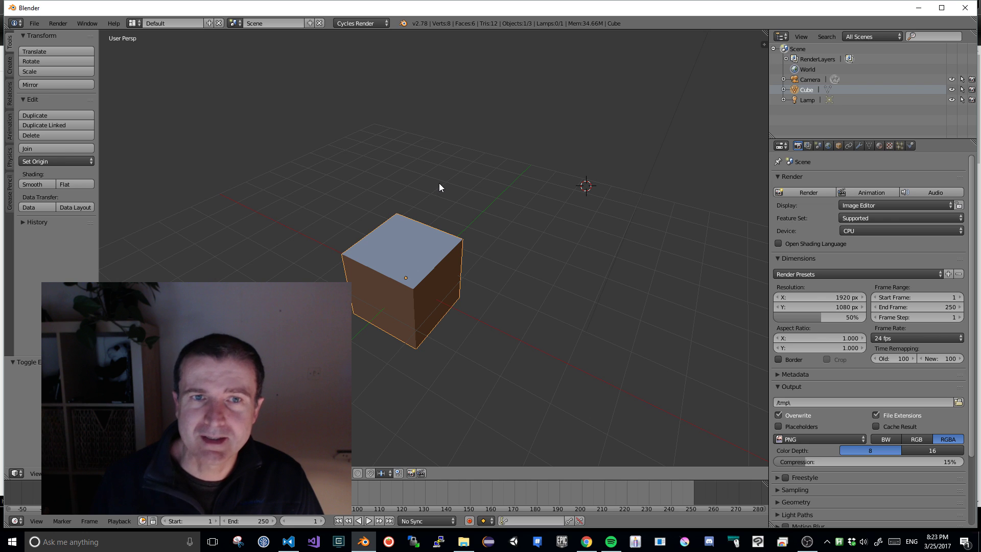
pyautogui.click(378, 24)
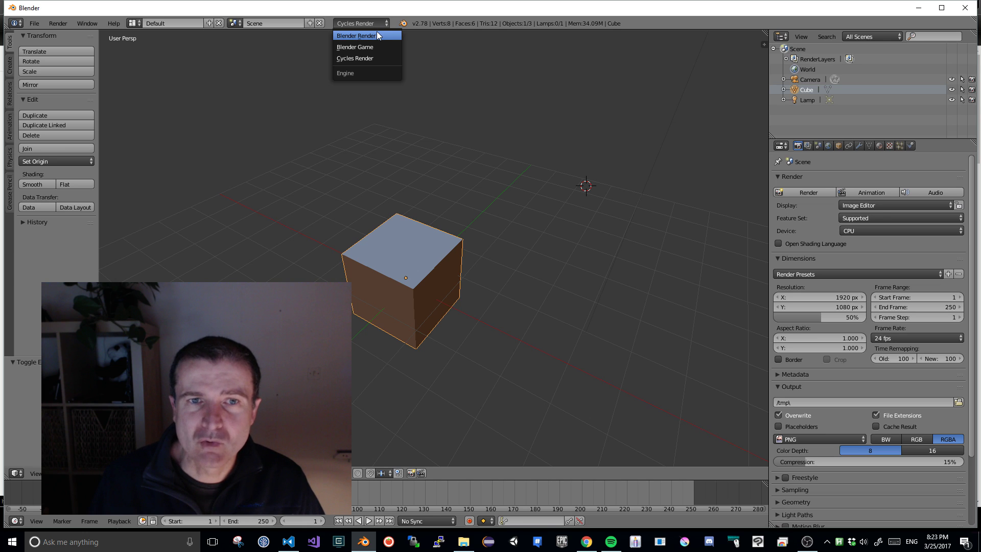
pyautogui.click(383, 59)
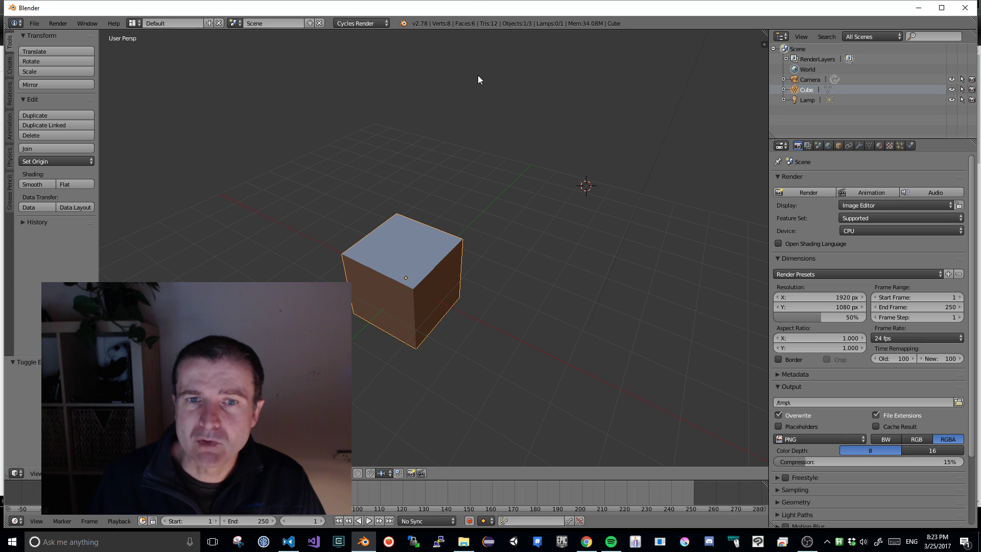
# - Select the lamp above the cube in the 3D view
pyautogui.scroll(-1, 478, 79)
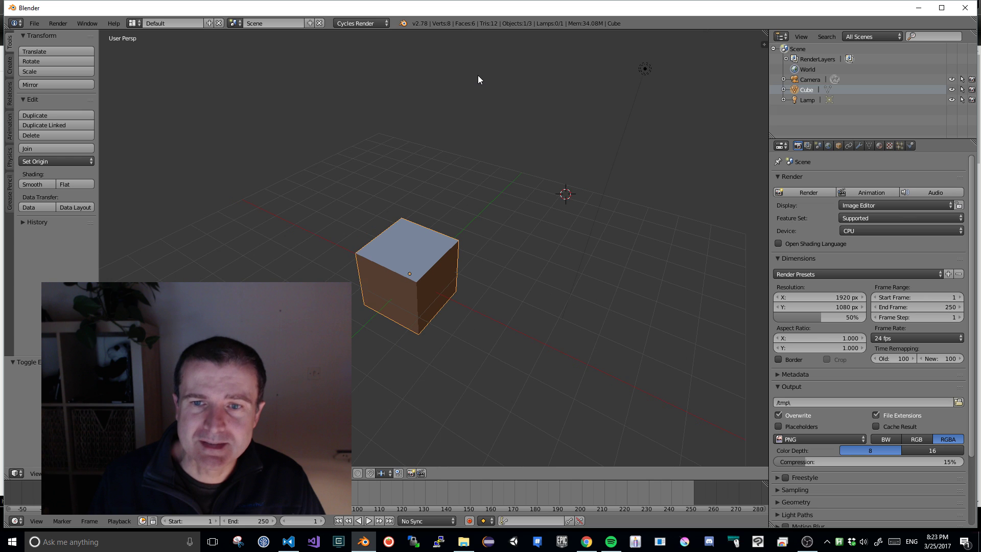
pyautogui.scroll(-1, 478, 80)
pyautogui.rightClick(594, 112)
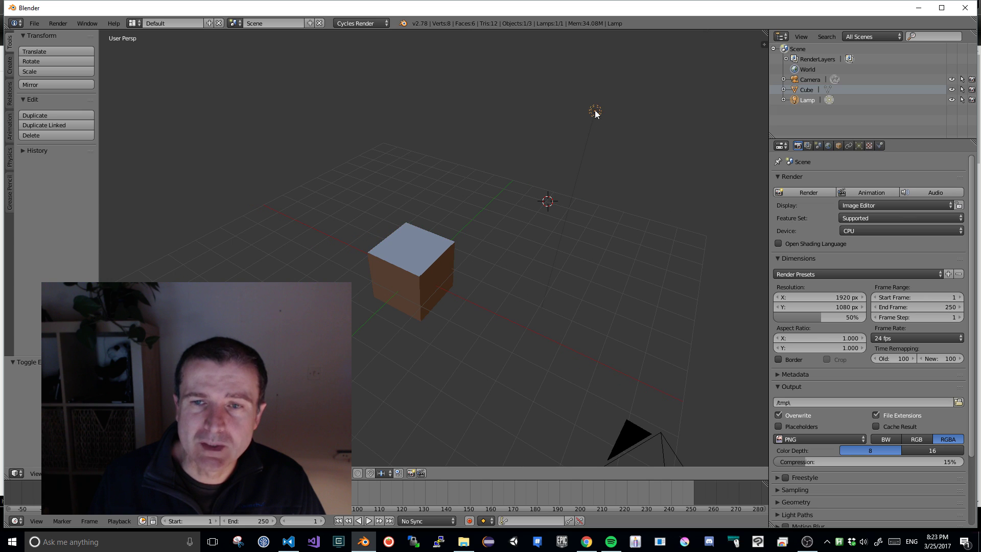
# - Select the cube and the camera in turn in the 3D view, finishing with the cube selected
pyautogui.scroll(-2, 592, 115)
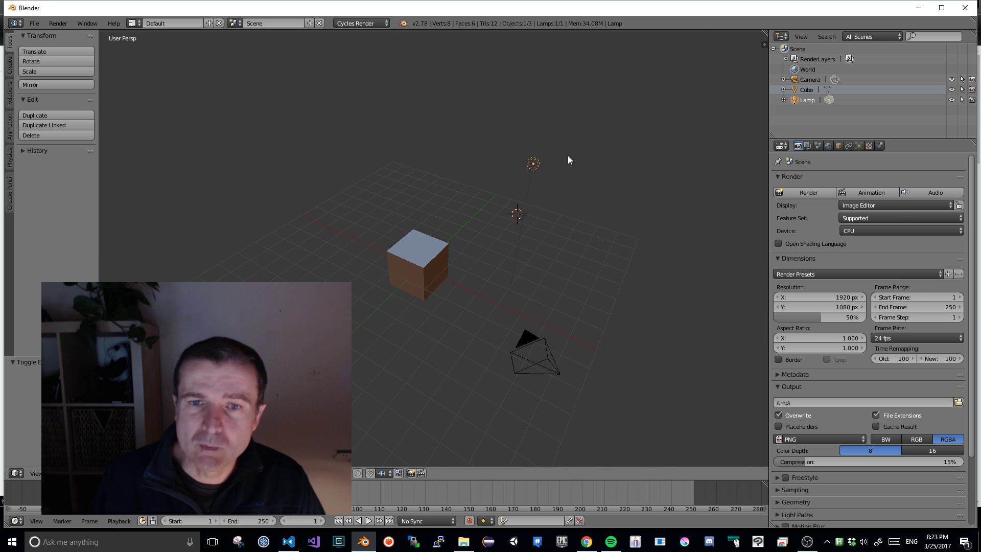
pyautogui.rightClick(415, 254)
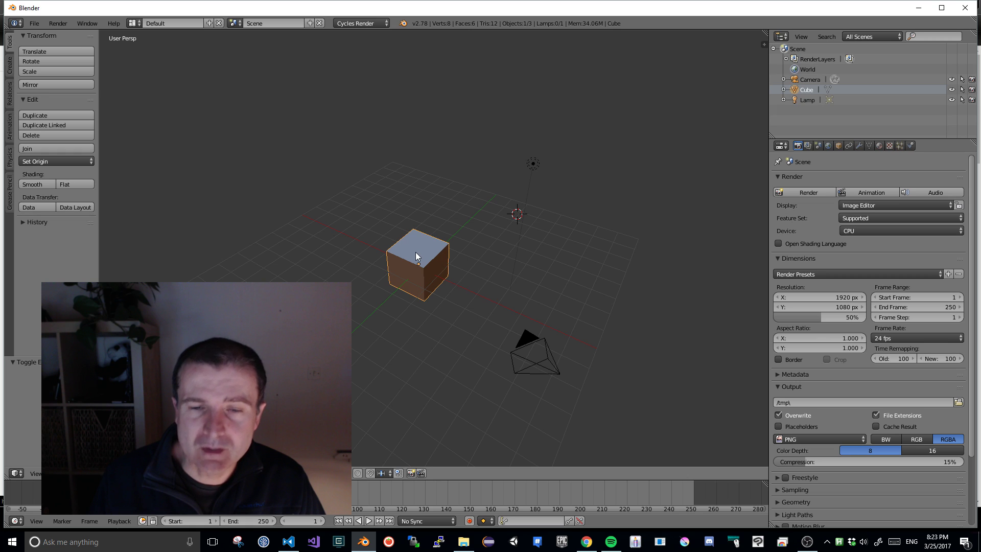
pyautogui.rightClick(535, 342)
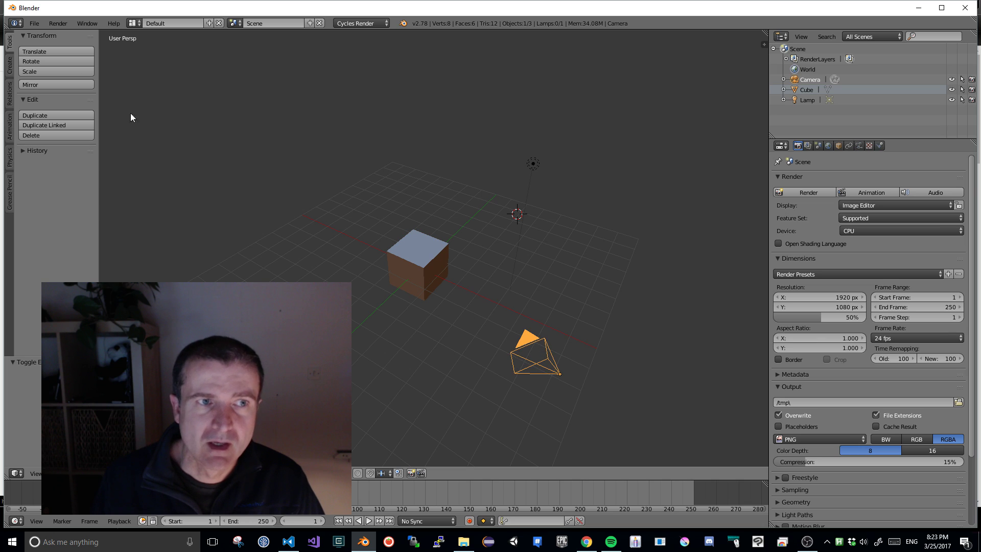
pyautogui.rightClick(433, 267)
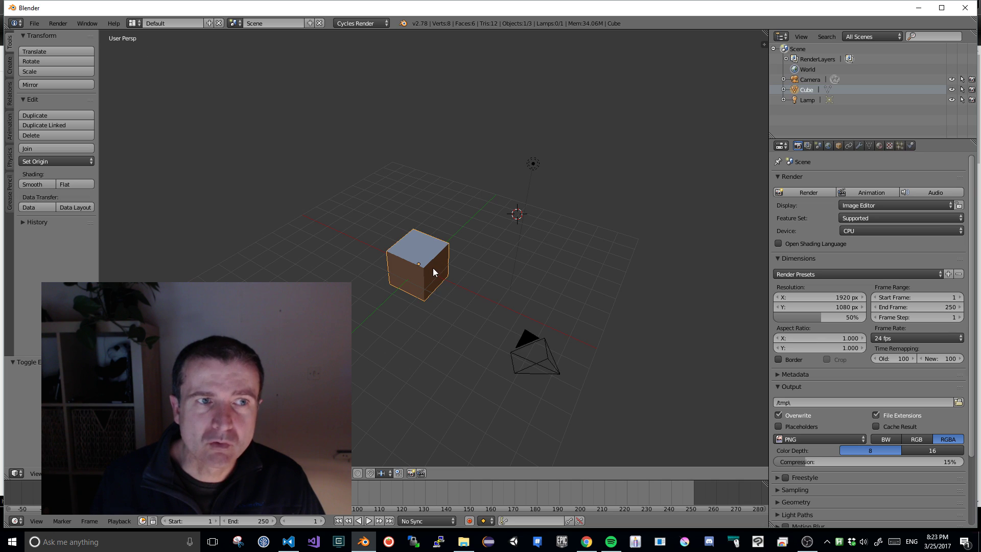
# - Render a still image of the scene with Cycles and return to the 3D view
pyautogui.click(62, 23)
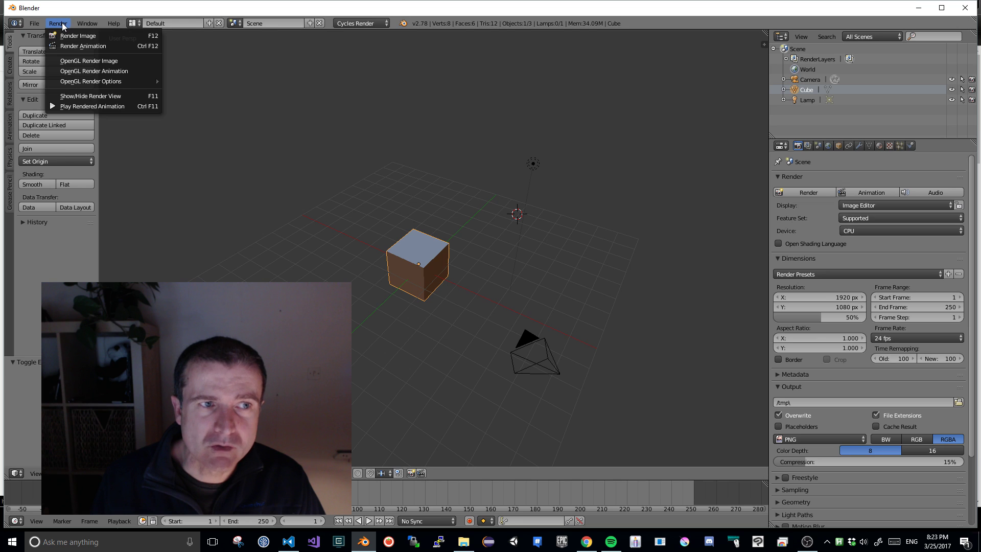
pyautogui.click(115, 35)
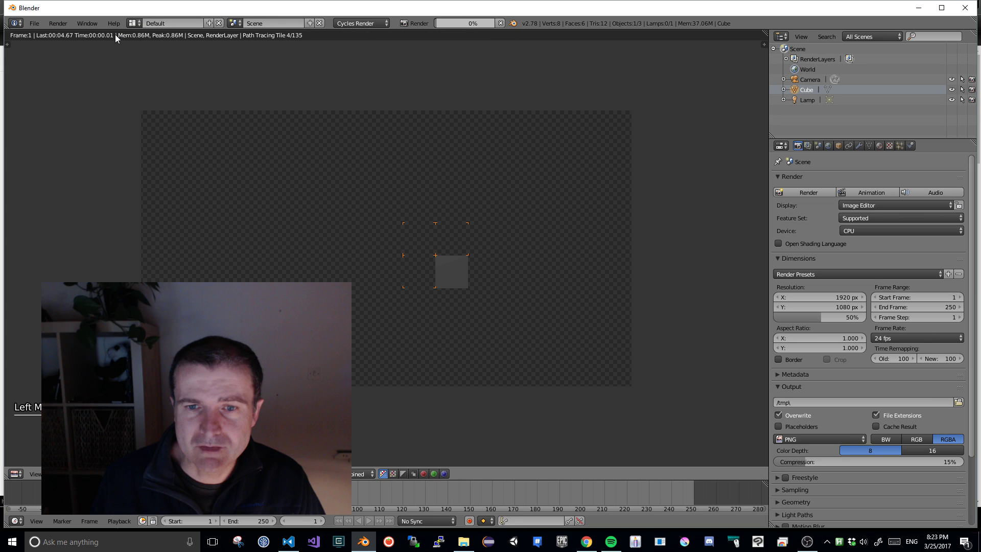
pyautogui.press('Escape')
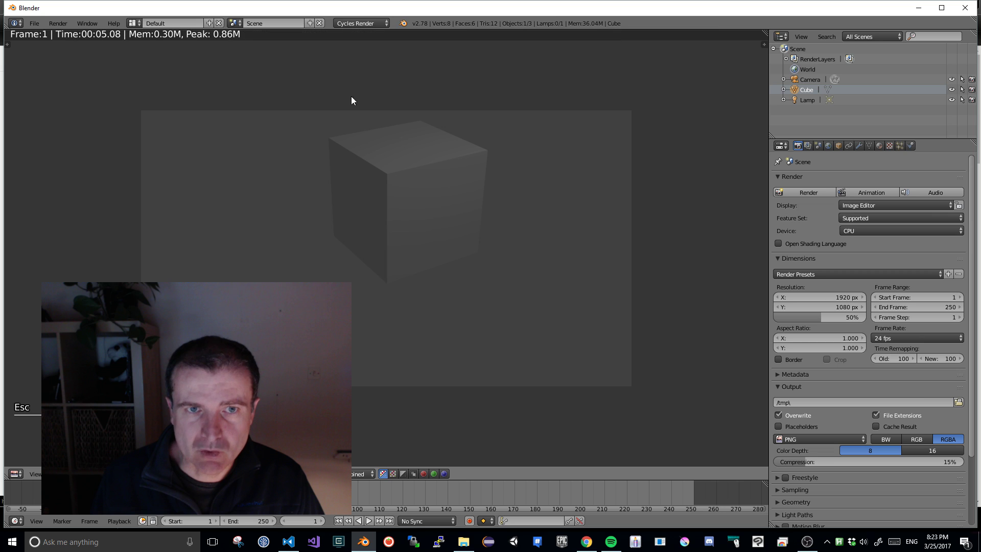
pyautogui.press('Escape')
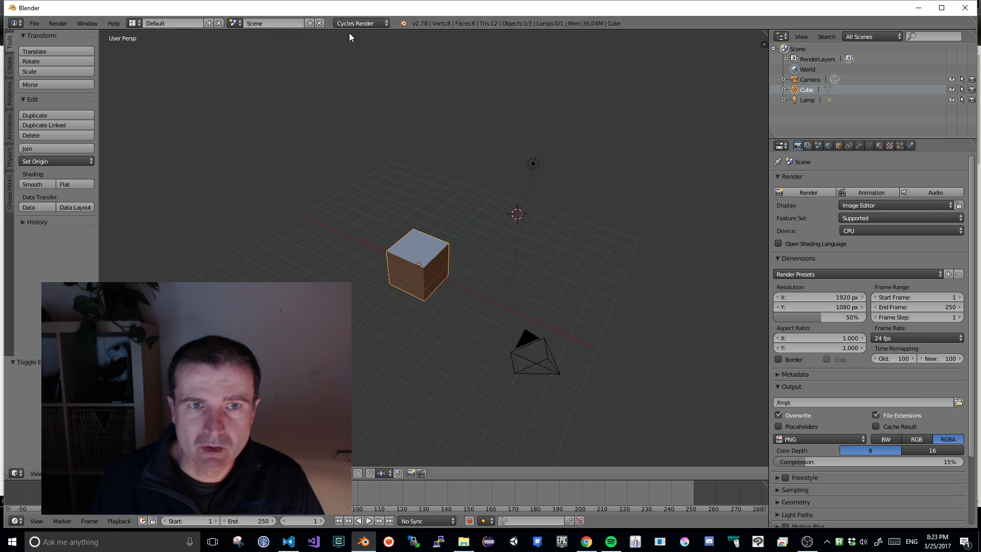
# - Choose Cycles Render again as the render engine and review the editor types available for the 3D view area
pyautogui.click(361, 23)
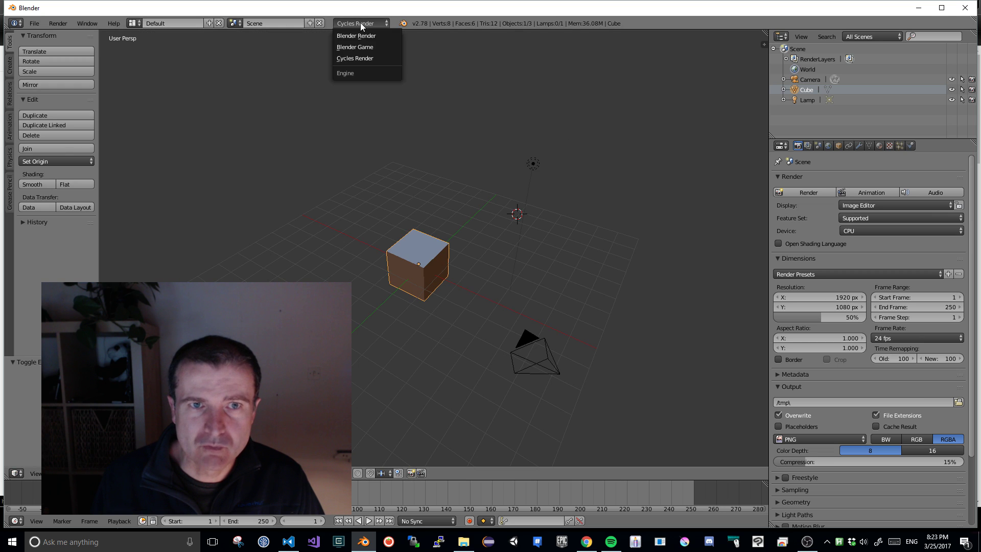
pyautogui.click(366, 57)
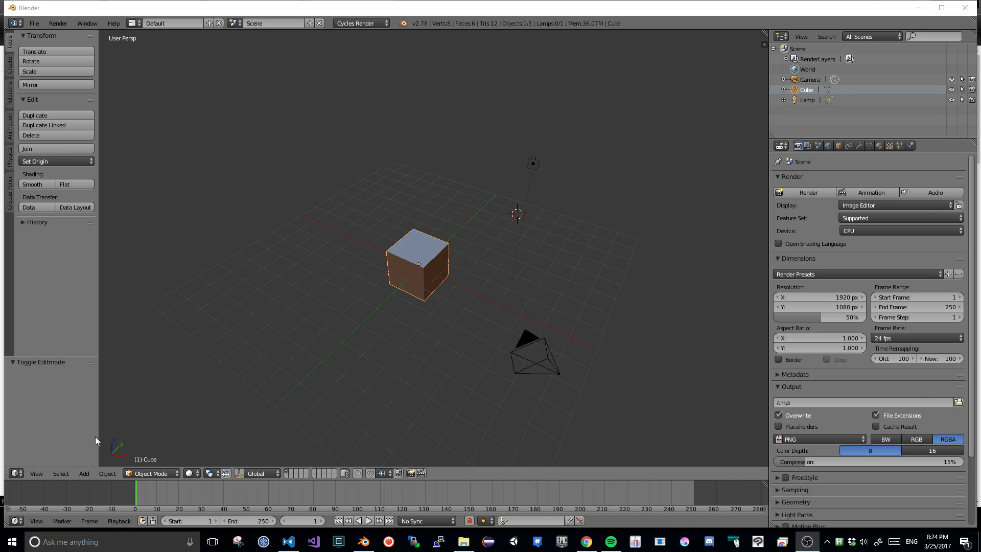
pyautogui.click(15, 473)
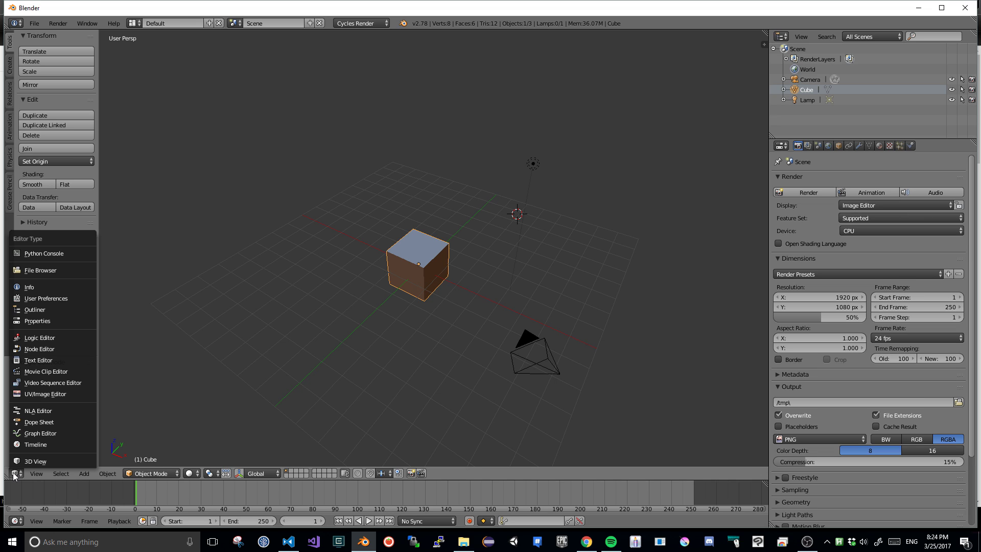
pyautogui.click(370, 293)
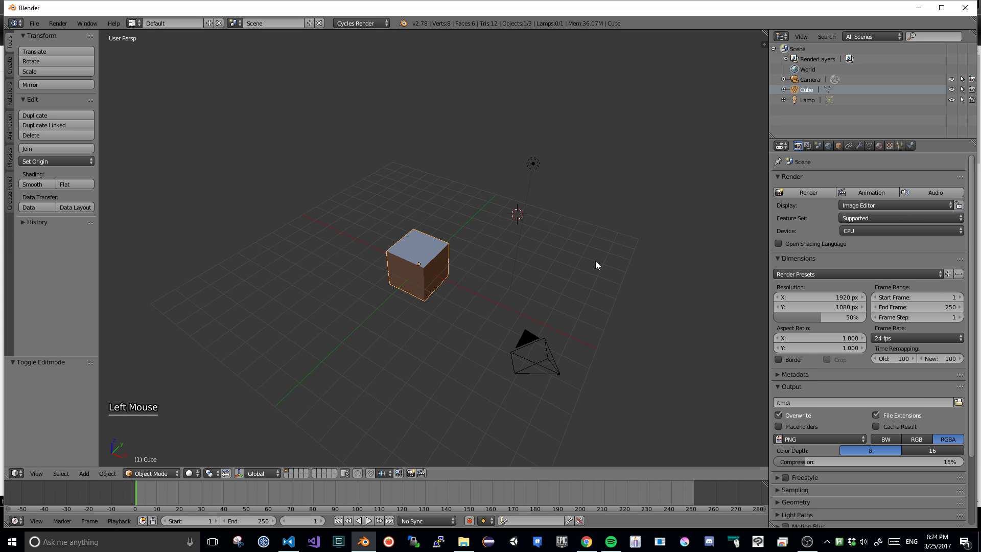
# - Widen the tool shelf of the 3D view slightly, hide it and show it again
pyautogui.moveTo(596, 261); pyautogui.dragTo(579, 262, button='middle')
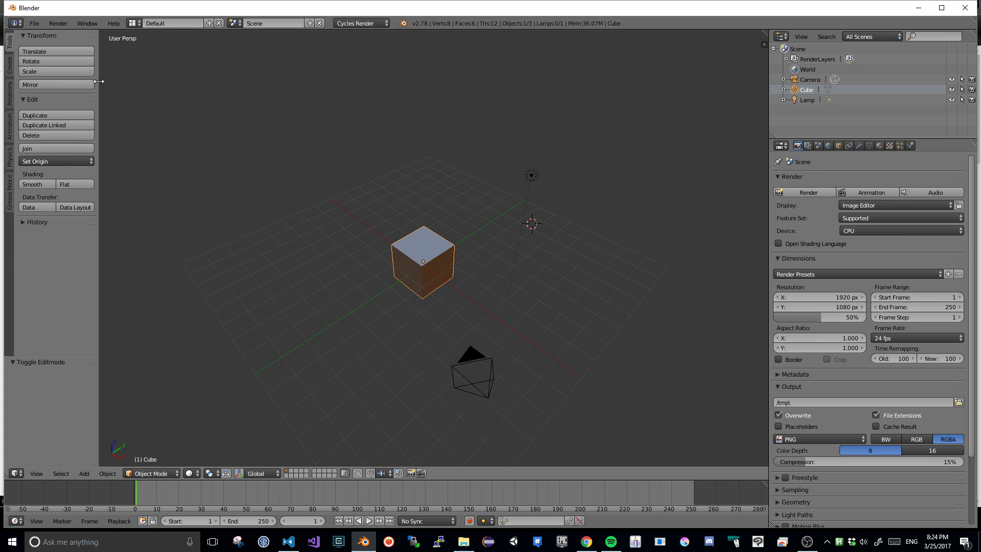
pyautogui.moveTo(98, 81); pyautogui.dragTo(117, 127)
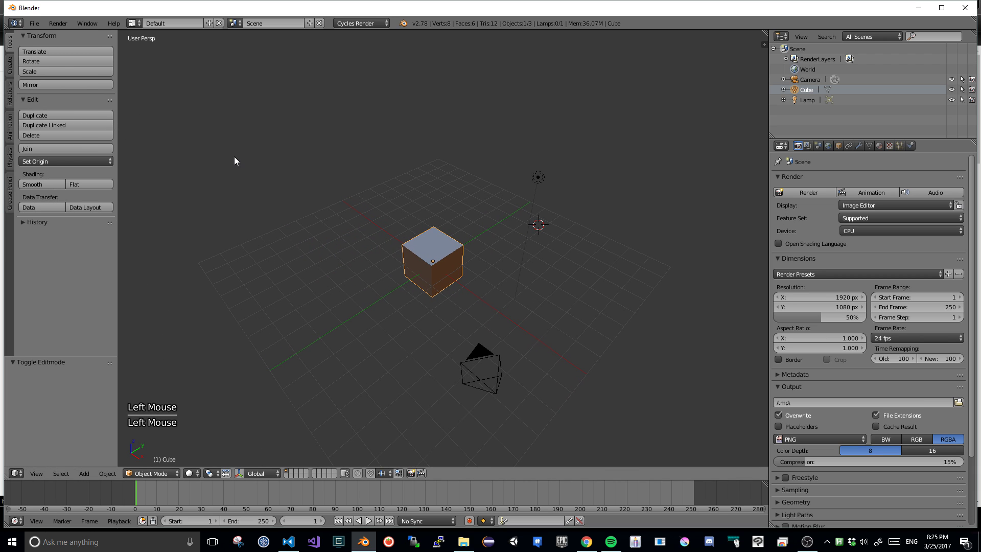
pyautogui.press('t')
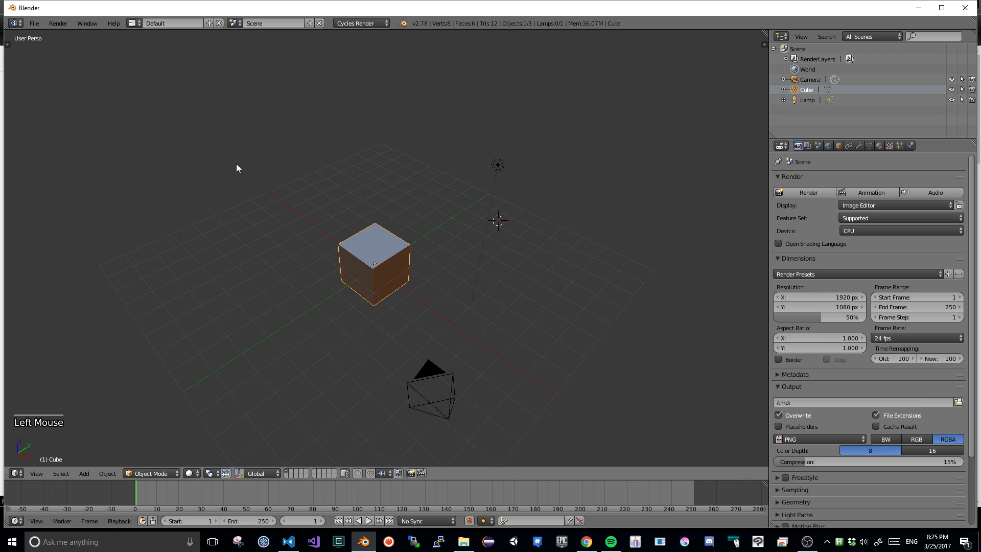
pyautogui.press('t')
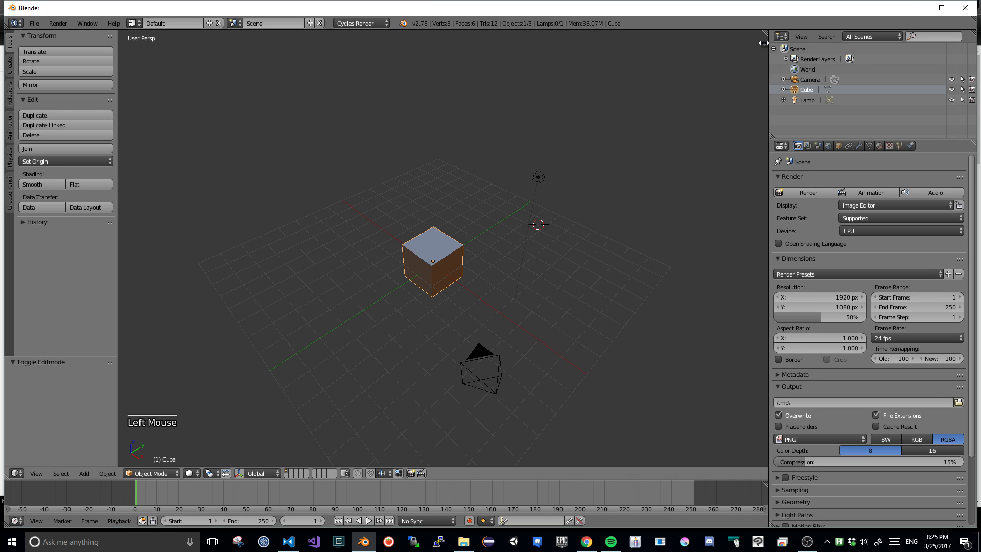
# - Show the 3D view's transform properties region, look through its settings down to Screencast Keys, and hide it again
pyautogui.click(763, 43)
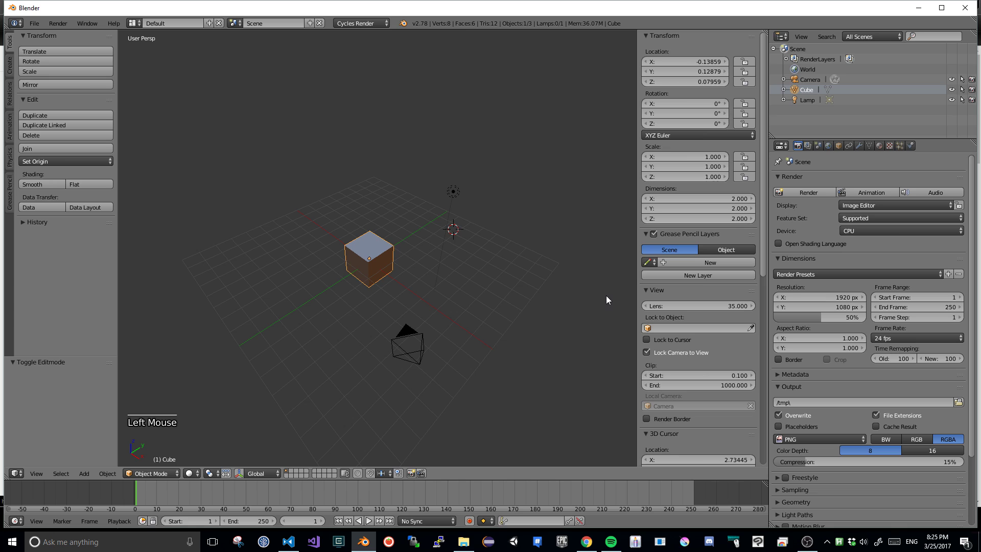
pyautogui.press('n')
pyautogui.press('n')
pyautogui.scroll(-10, 750, 244)
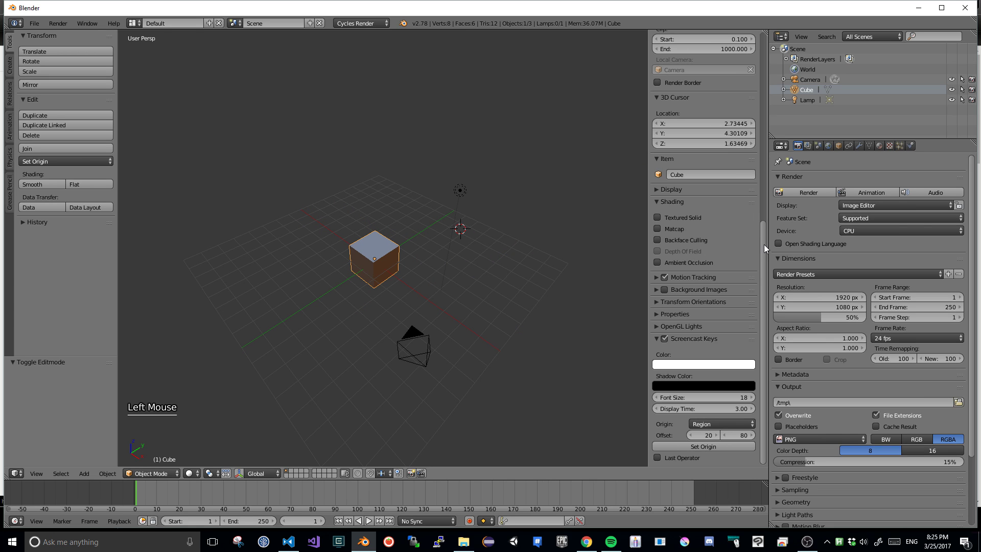
pyautogui.moveTo(764, 244); pyautogui.dragTo(764, 37)
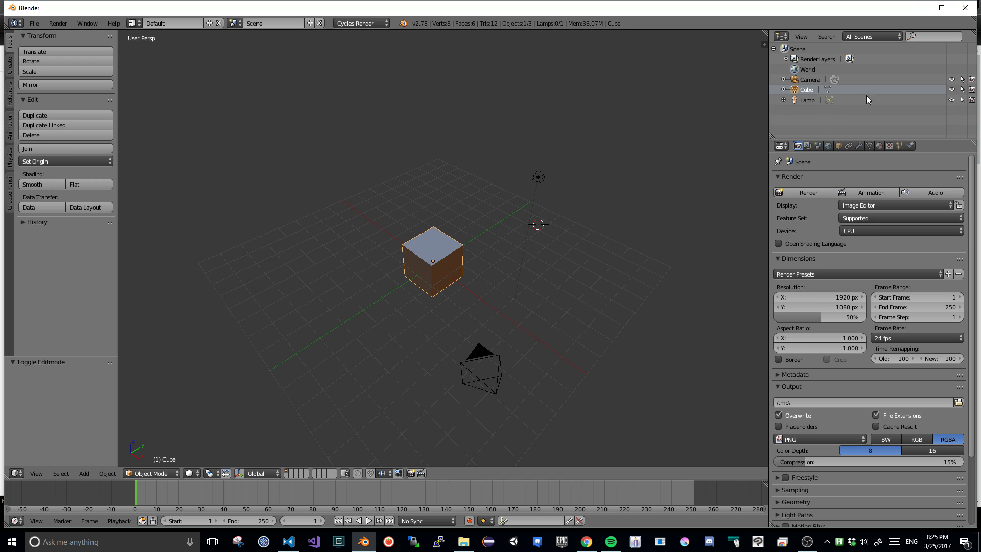
# - View the cube's object, material, texture and particle properties and return to the render properties
pyautogui.click(838, 147)
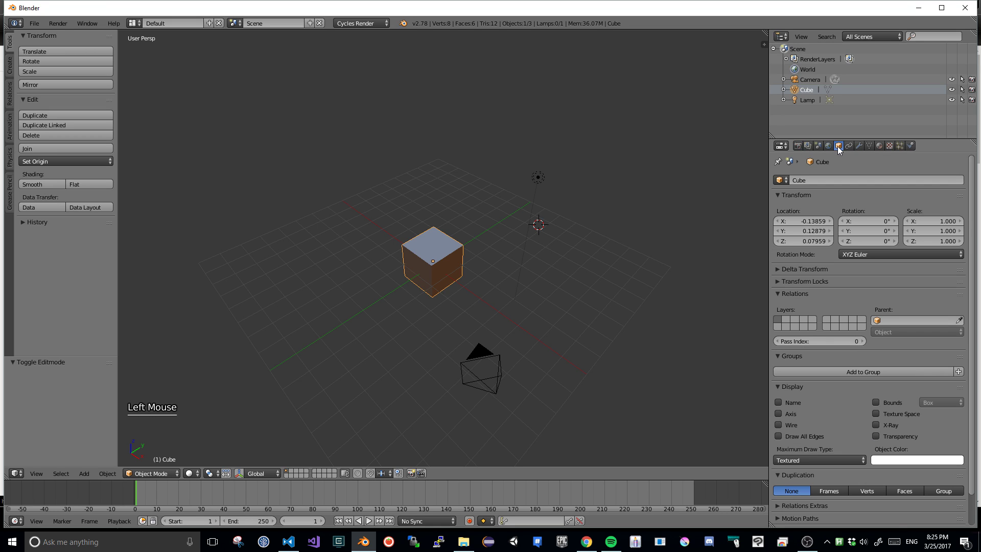
pyautogui.click(879, 146)
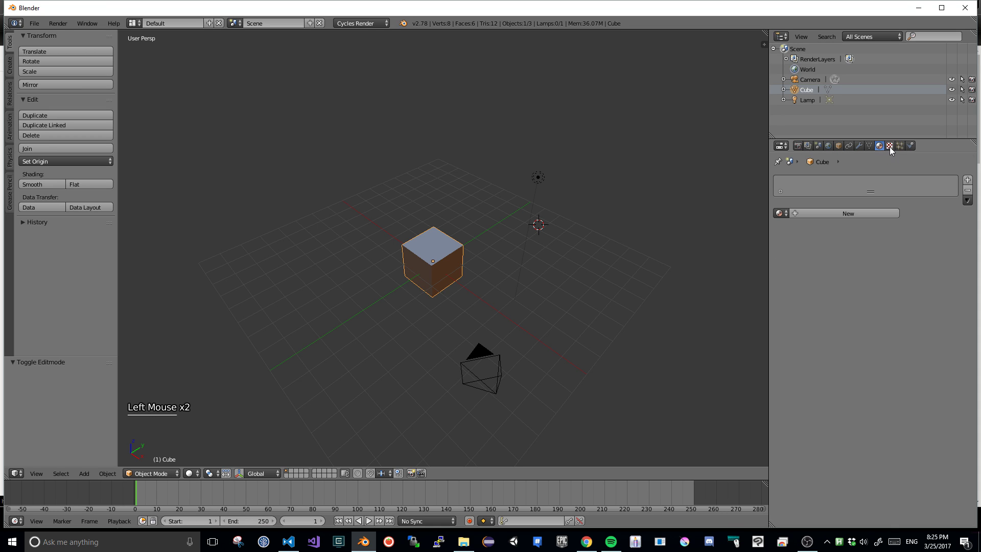
pyautogui.click(889, 146)
pyautogui.click(899, 146)
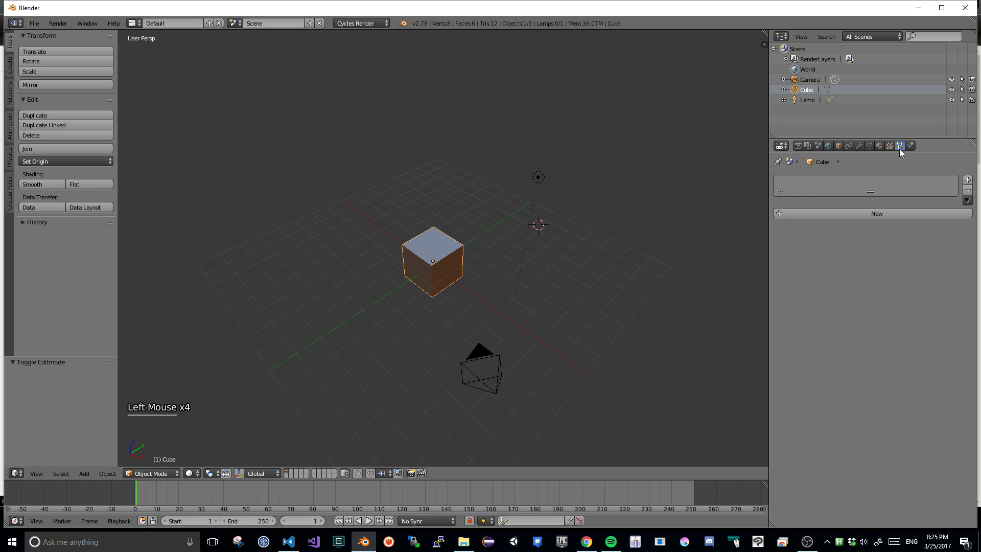
pyautogui.click(798, 147)
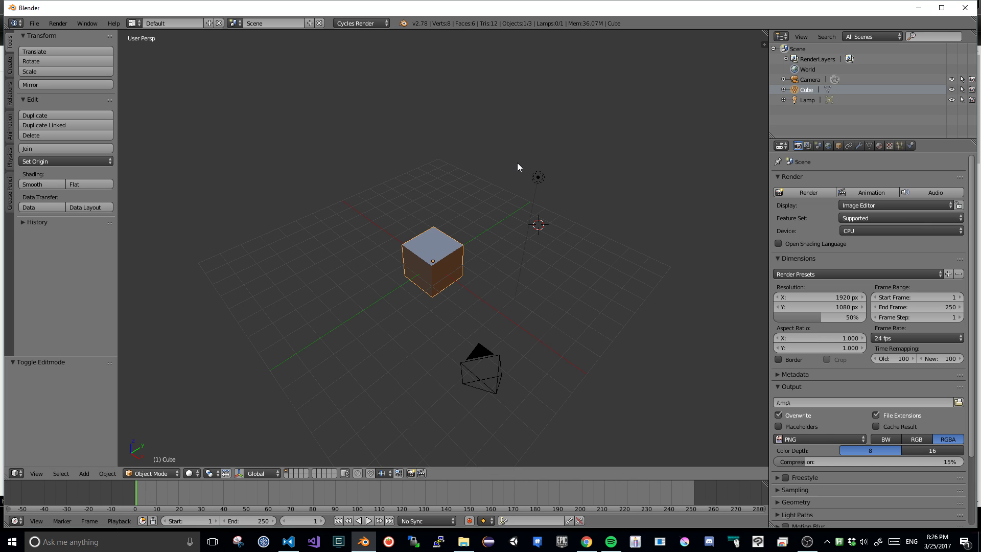
# - Orbit around the cube and practise zooming in and out on it several times
pyautogui.moveTo(517, 163); pyautogui.dragTo(492, 170, button='middle')
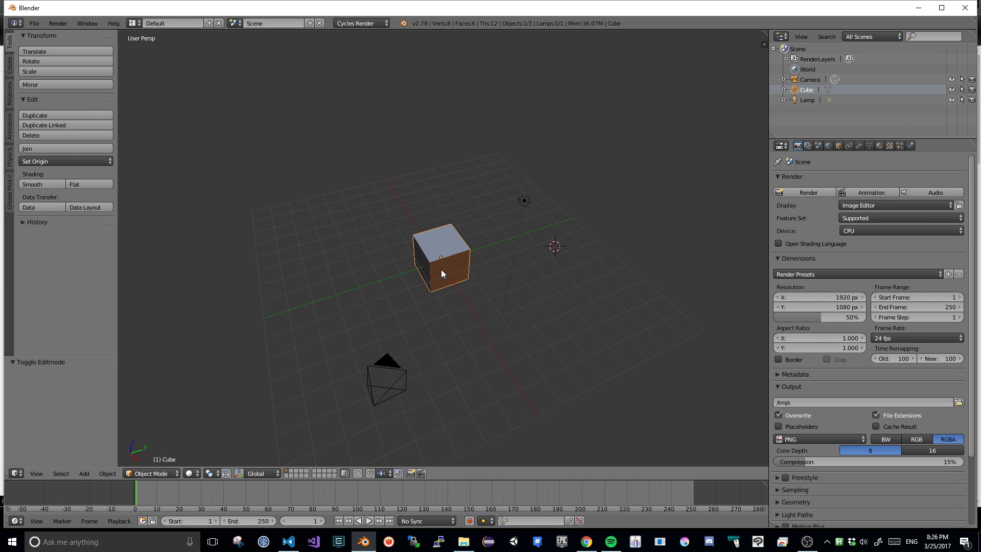
pyautogui.scroll(6, 440, 269)
pyautogui.scroll(-4, 440, 269)
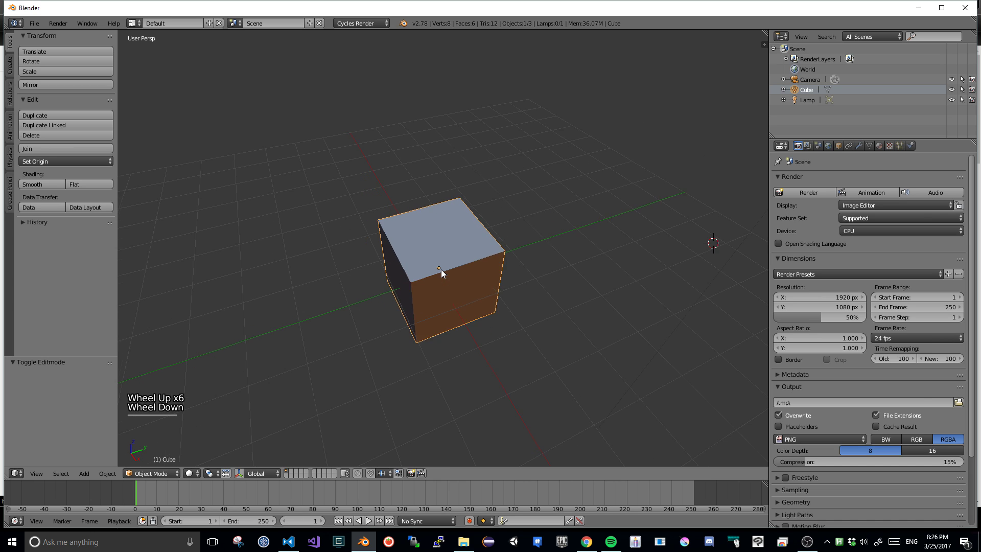
pyautogui.scroll(-1, 442, 272)
pyautogui.scroll(6, 442, 271)
pyautogui.scroll(-6, 442, 272)
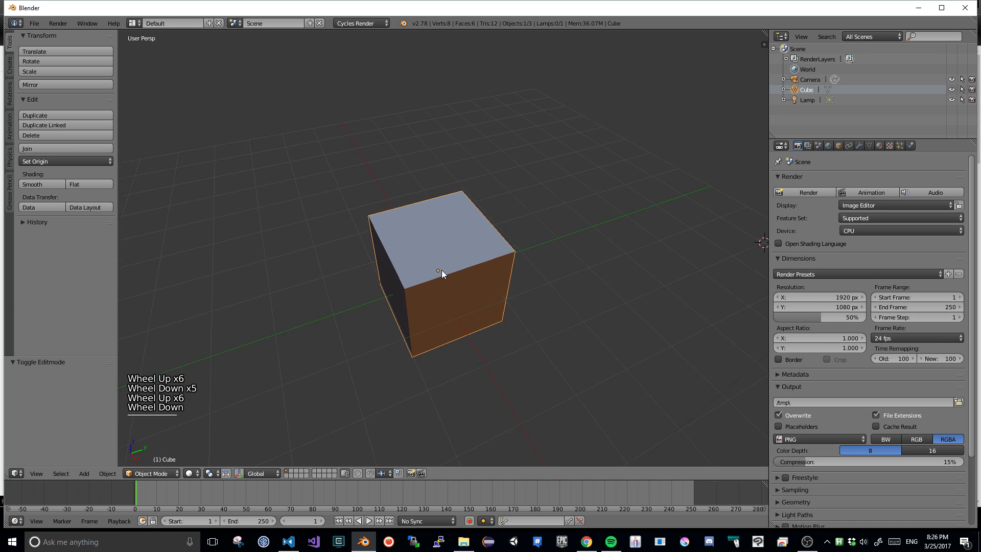
pyautogui.scroll(-1, 441, 270)
pyautogui.scroll(5, 442, 270)
pyautogui.scroll(-5, 442, 271)
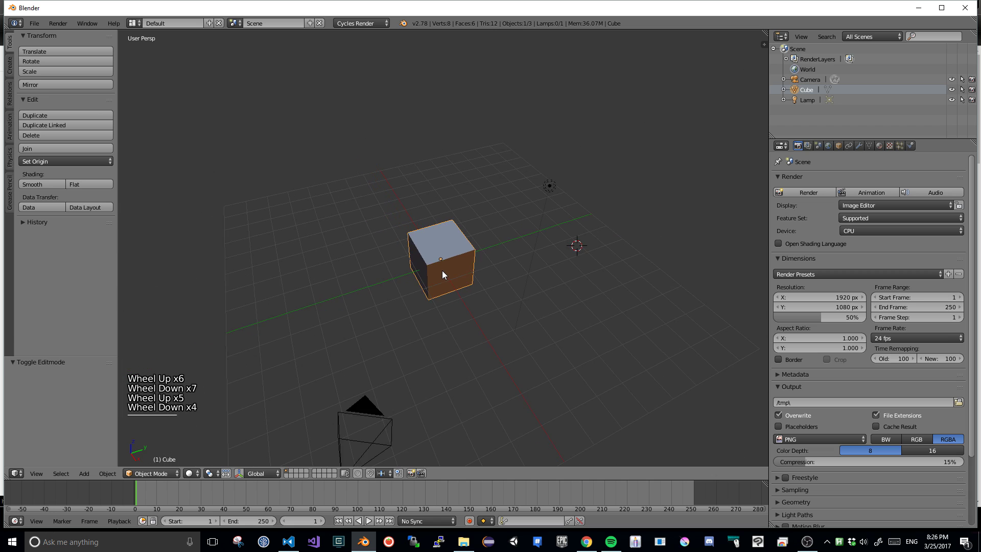
pyautogui.scroll(5, 442, 270)
pyautogui.scroll(-4, 443, 274)
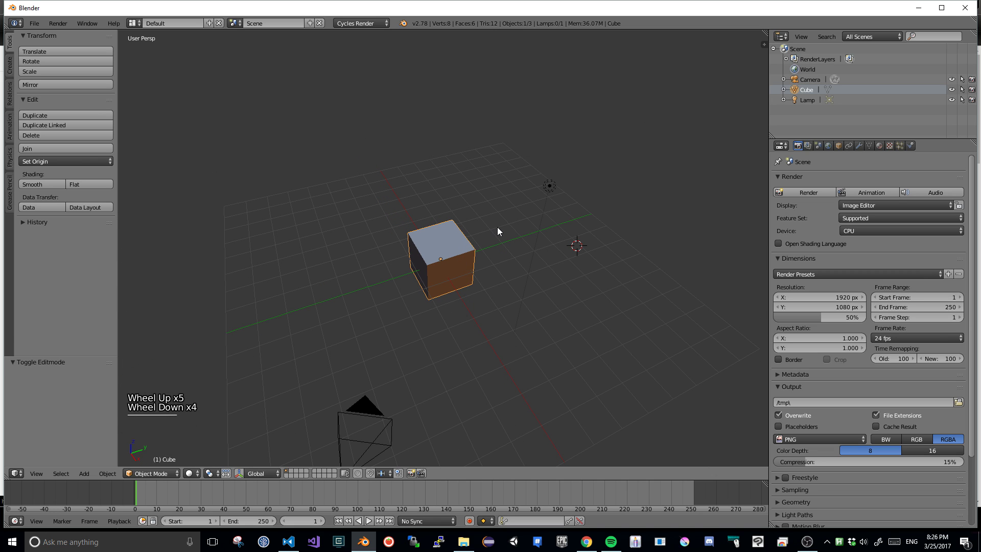
# - Orbit to another side of the cube and pan the 3D view sideways and vertically
pyautogui.moveTo(497, 227); pyautogui.dragTo(418, 217, button='middle')
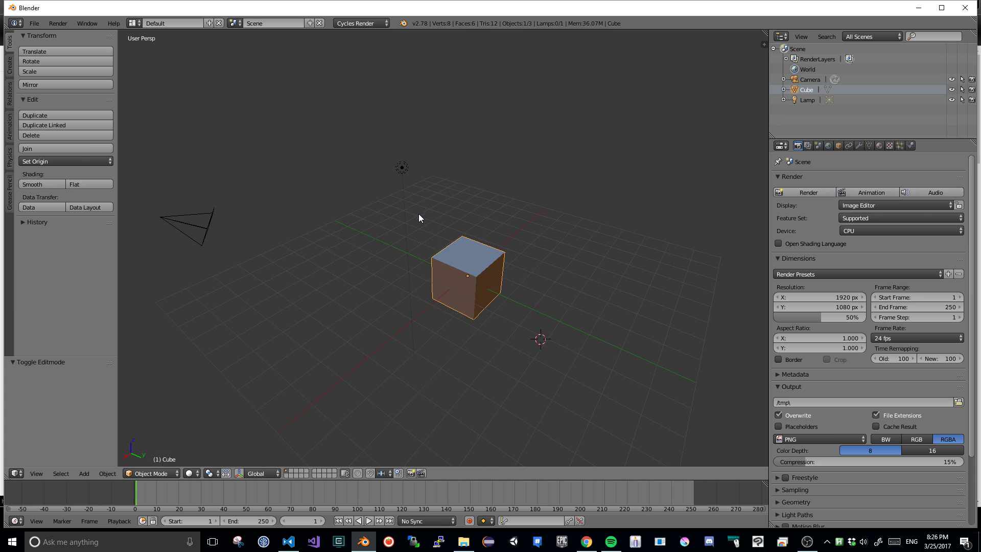
pyautogui.press('shift')
pyautogui.keyDown('shift'); pyautogui.moveTo(559, 240); pyautogui.dragTo(459, 237, button='middle'); pyautogui.keyUp('shift')
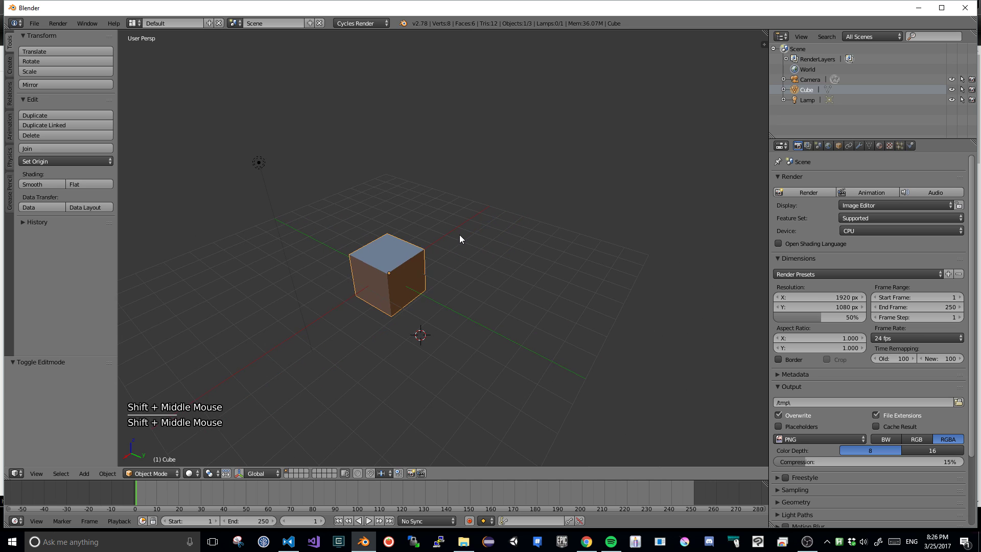
pyautogui.keyDown('shift'); pyautogui.moveTo(359, 205); pyautogui.dragTo(450, 221, button='middle'); pyautogui.keyUp('shift')
pyautogui.keyDown('shift'); pyautogui.moveTo(532, 310); pyautogui.dragTo(516, 243, button='middle'); pyautogui.keyUp('shift')
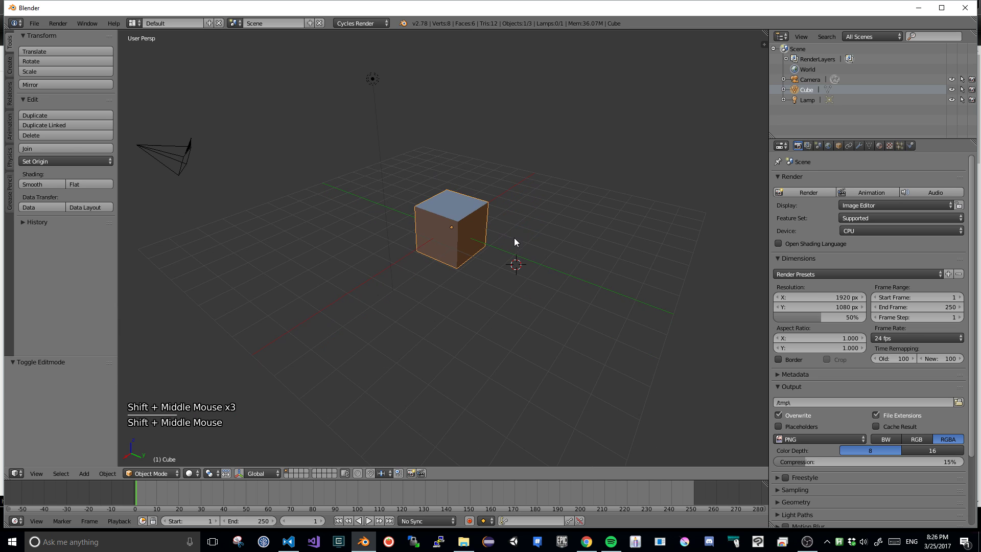
pyautogui.keyDown('shift'); pyautogui.moveTo(469, 160); pyautogui.dragTo(490, 241, button='middle'); pyautogui.keyUp('shift')
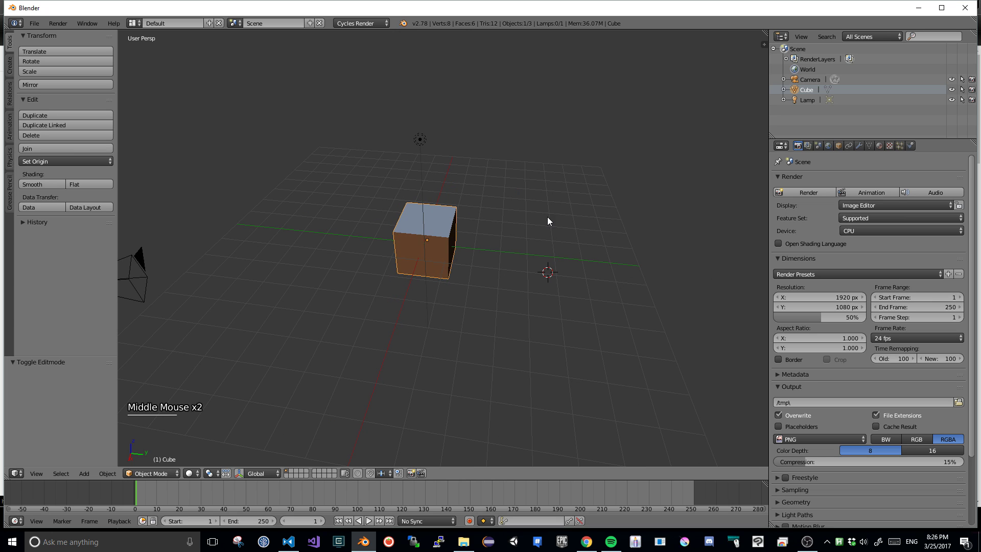
# - Orbit slightly around the cube and switch the 3D view to the front perspective view
pyautogui.moveTo(547, 219); pyautogui.dragTo(532, 227, button='middle')
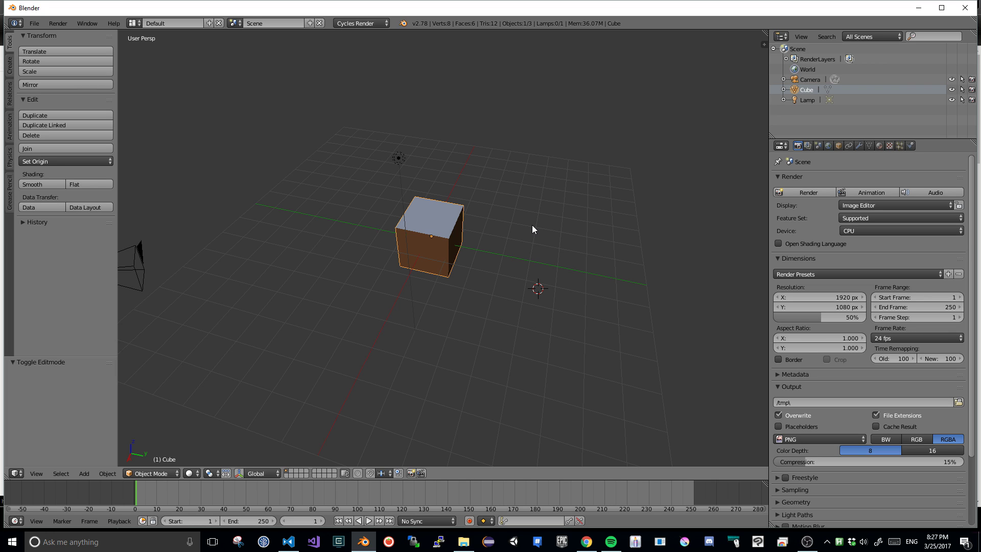
pyautogui.moveTo(531, 229); pyautogui.dragTo(516, 227, button='middle')
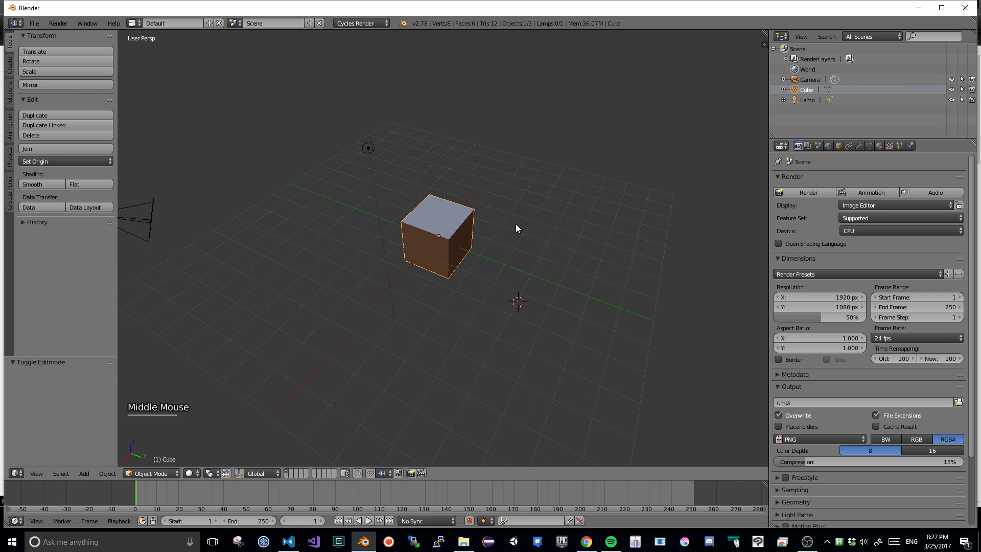
pyautogui.press('KP_1')
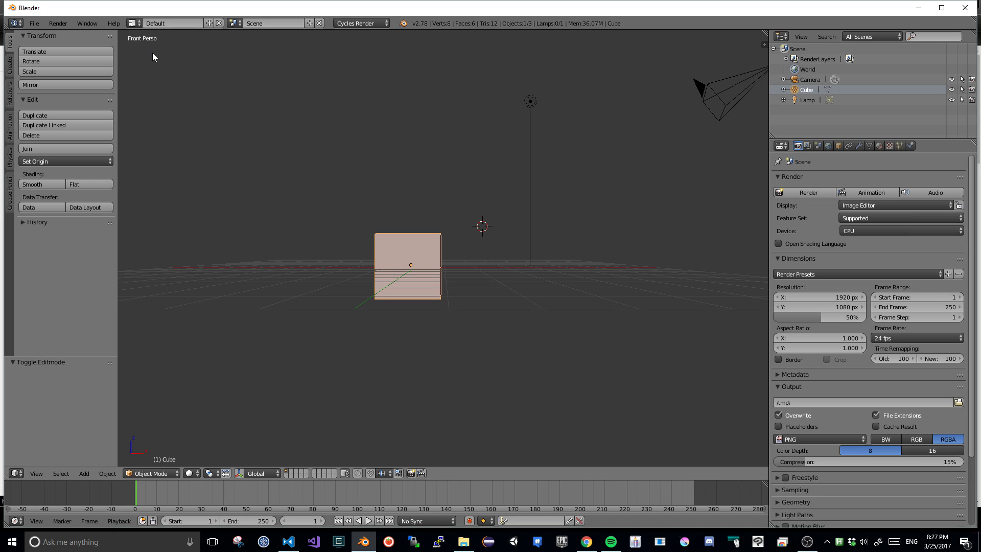
# - Switch the 3D view to the right and top views, and orbit to an angled user perspective
pyautogui.press('KP_3')
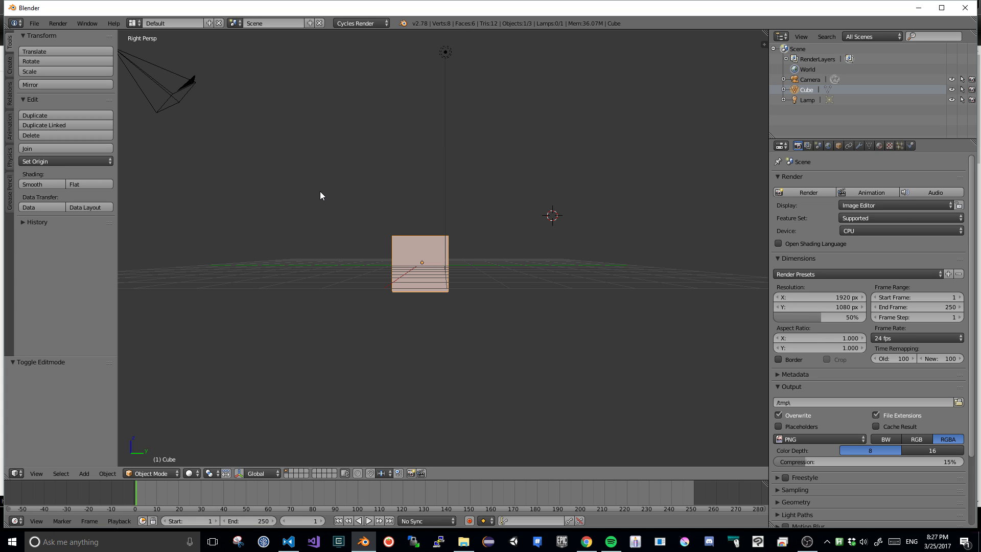
pyautogui.press('KP_7')
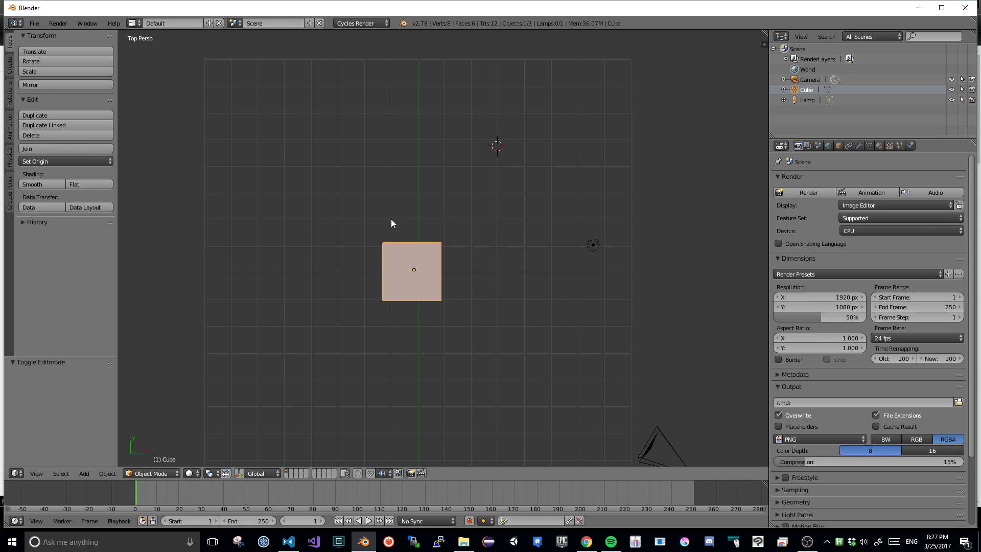
pyautogui.moveTo(391, 223); pyautogui.dragTo(531, 219, button='middle')
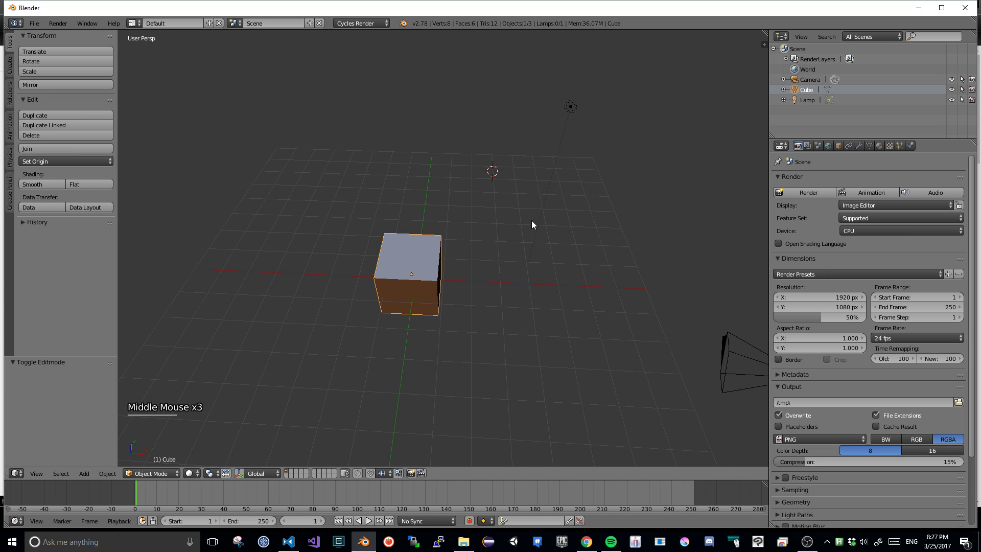
# - Cycle the 3D view through the front, right and top views and return to the front view
pyautogui.press('KP_1')
pyautogui.press('KP_3')
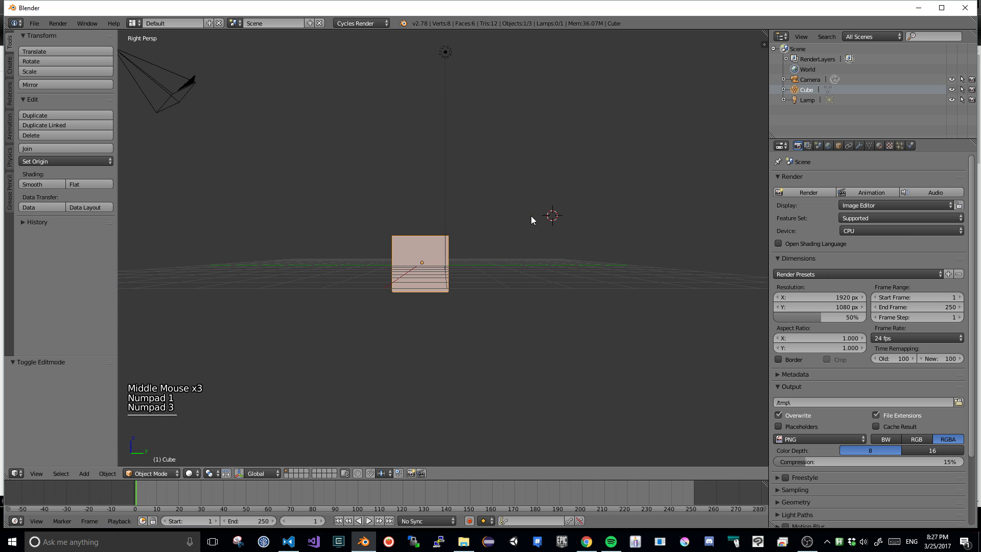
pyautogui.press('KP_7')
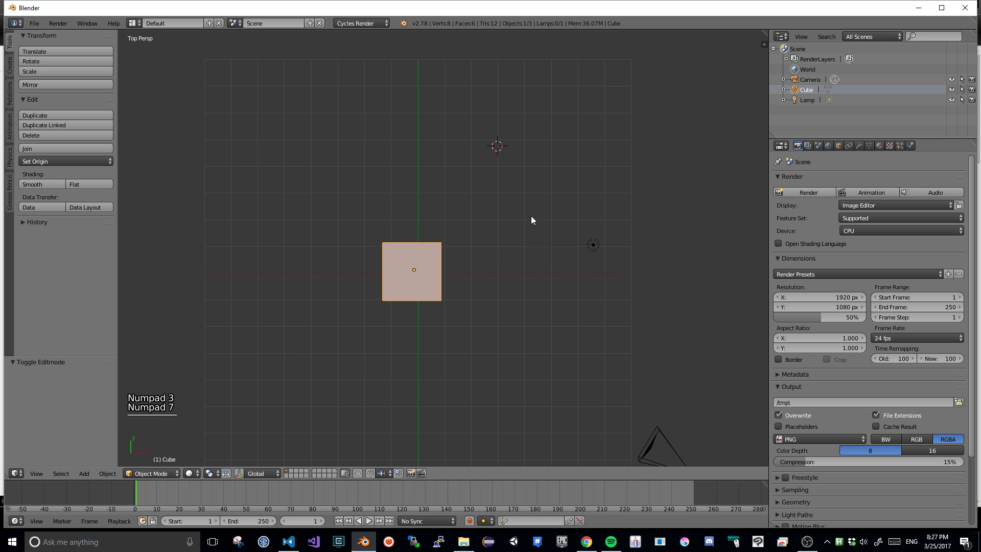
pyautogui.press('KP_1')
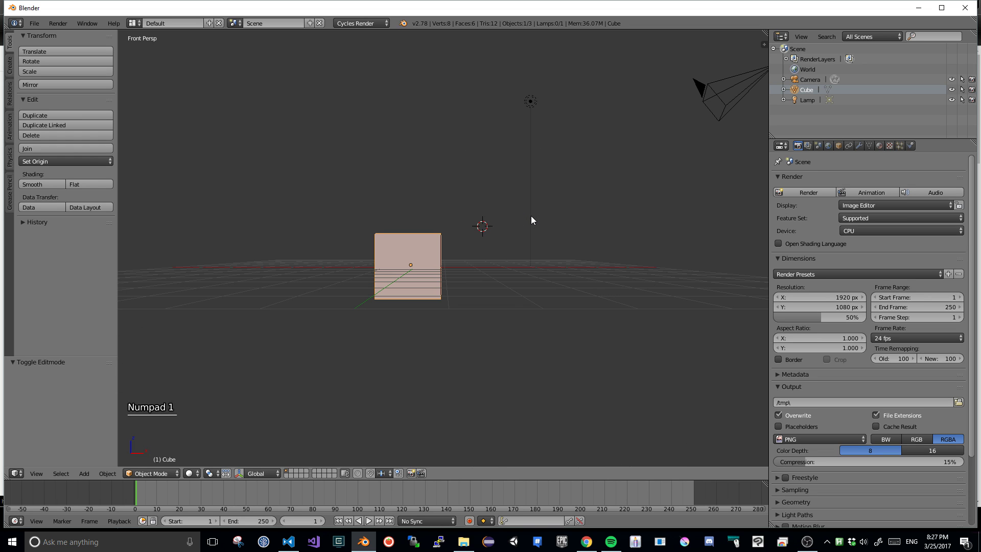
# - Switch through the right and top views, flip to the bottom view and return to the top view
pyautogui.press('KP_3')
pyautogui.press('KP_7')
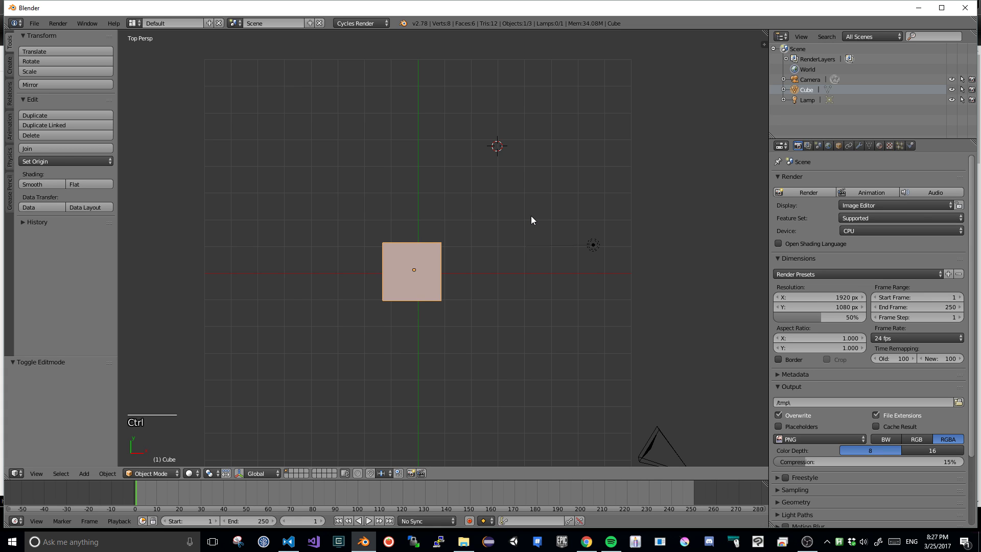
pyautogui.press('ctrl+KP_7')
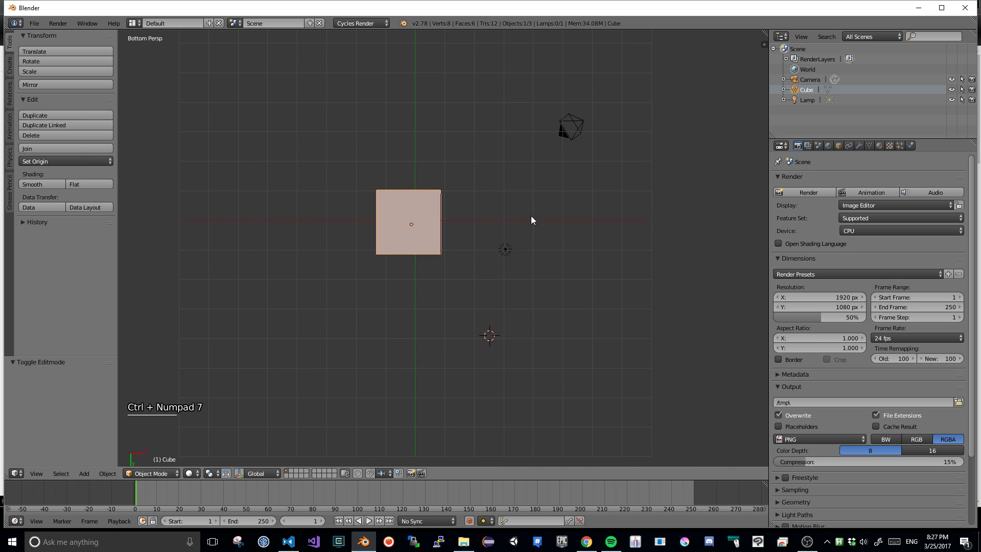
pyautogui.press('KP_7')
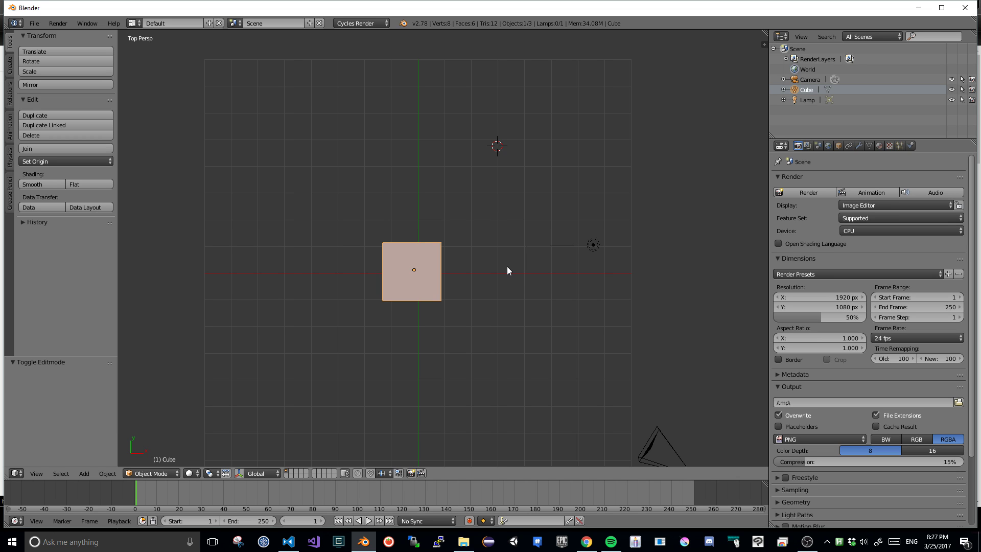
# - Zoom in and orbit slightly around the cube, and restore the top view with the cube shifted off centre
pyautogui.scroll(5, 508, 270)
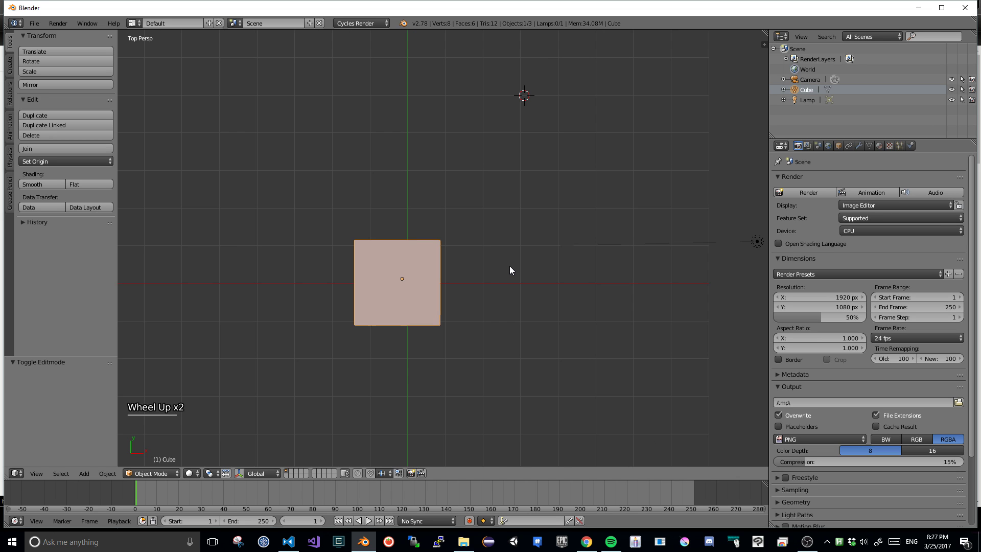
pyautogui.moveTo(516, 268); pyautogui.dragTo(511, 267, button='middle')
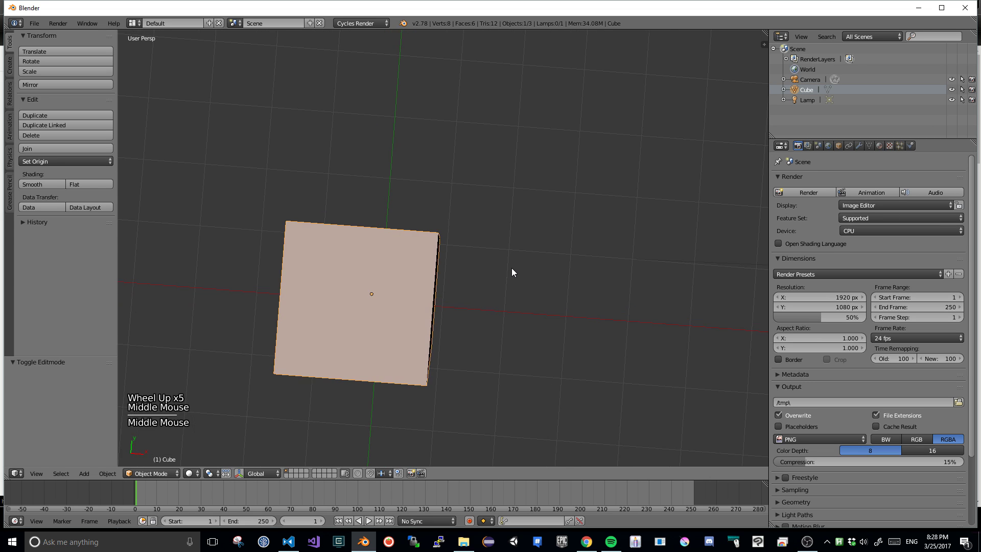
pyautogui.press('KP_1')
pyautogui.press('KP_7')
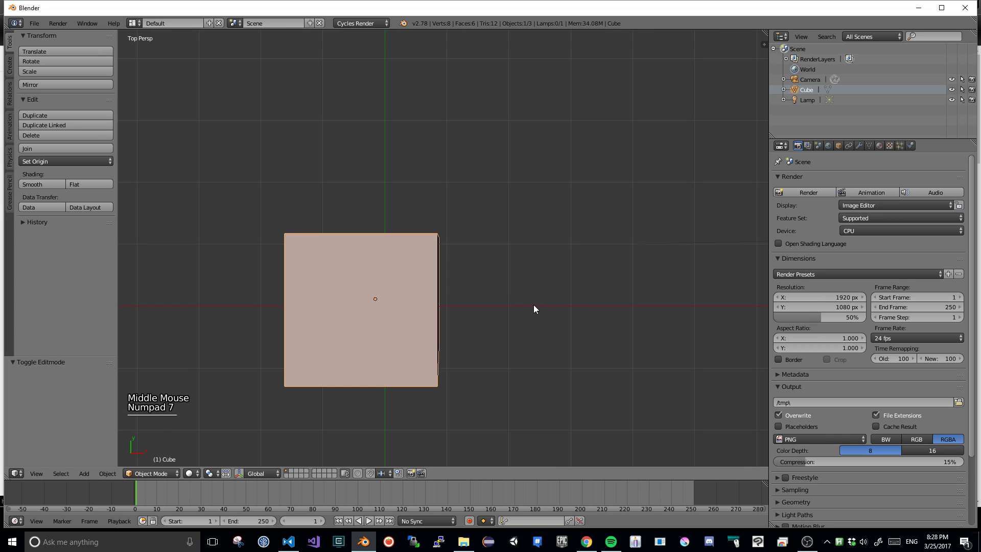
pyautogui.keyDown('shift'); pyautogui.moveTo(533, 304); pyautogui.dragTo(507, 299, button='middle'); pyautogui.keyUp('shift')
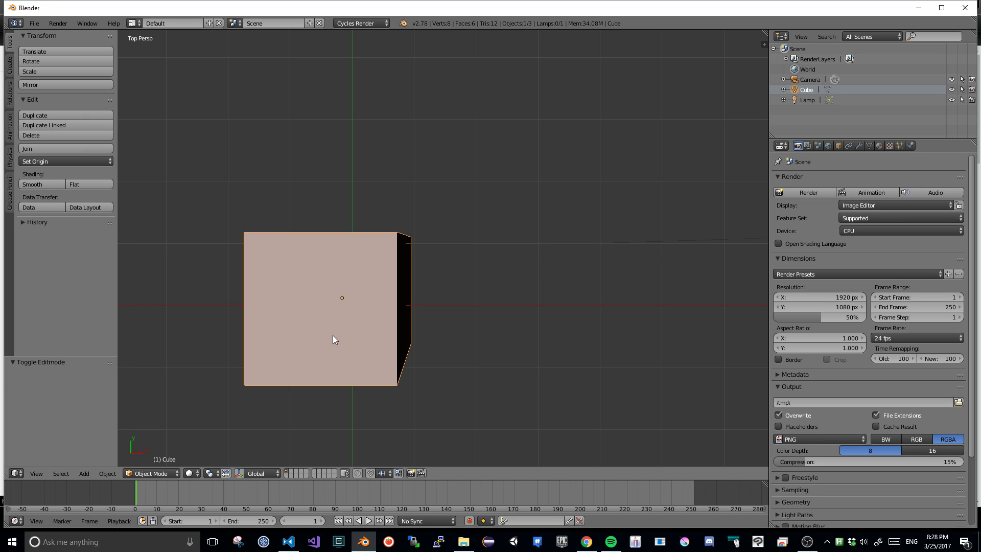
# - Toggle the top view repeatedly between orthographic and perspective projection to compare them, ending in perspective
pyautogui.press('KP_5')
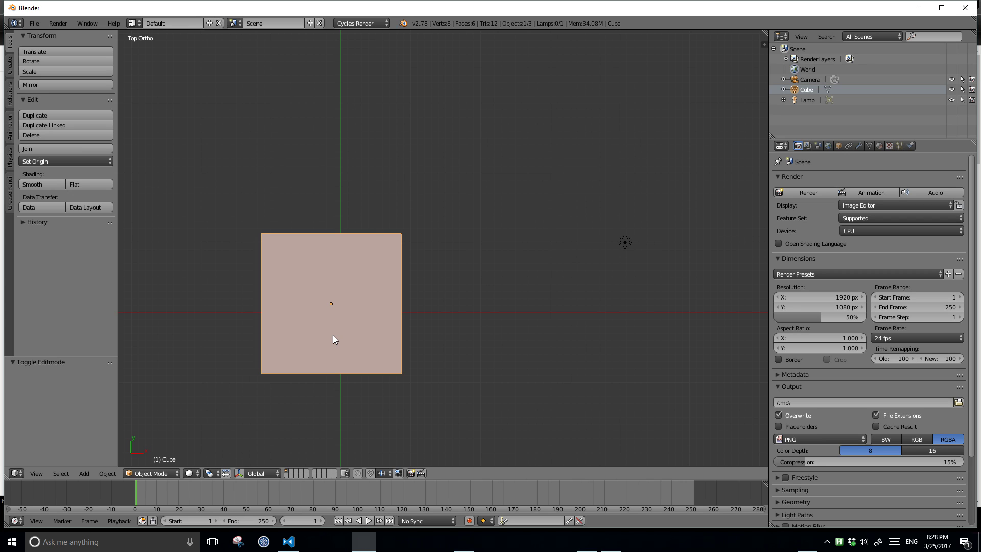
pyautogui.press('KP_5')
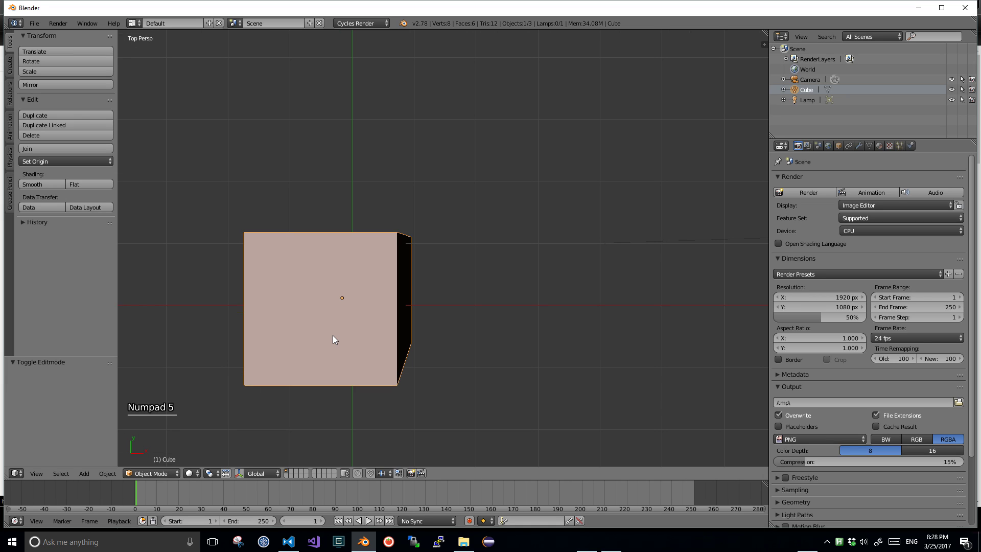
pyautogui.press('KP_5')
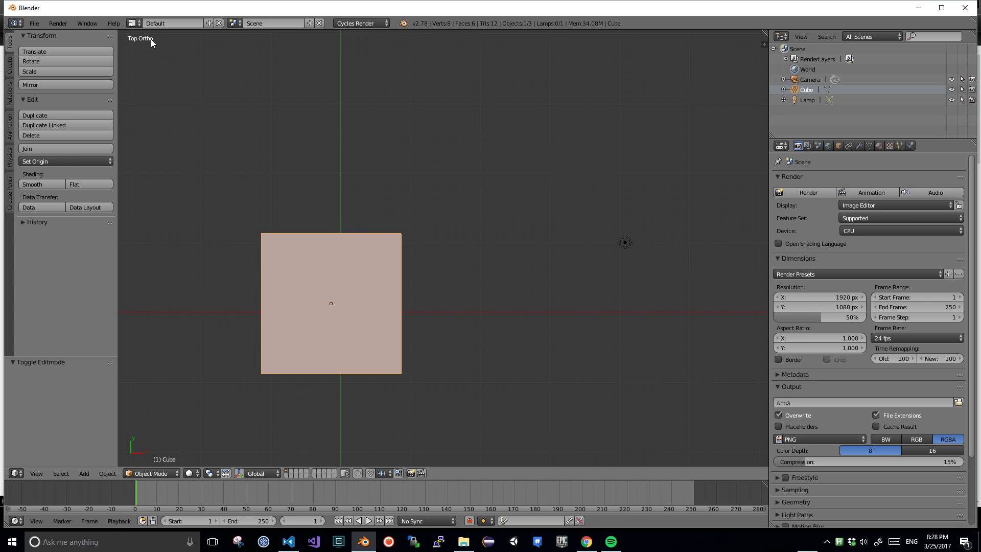
pyautogui.press('KP_5')
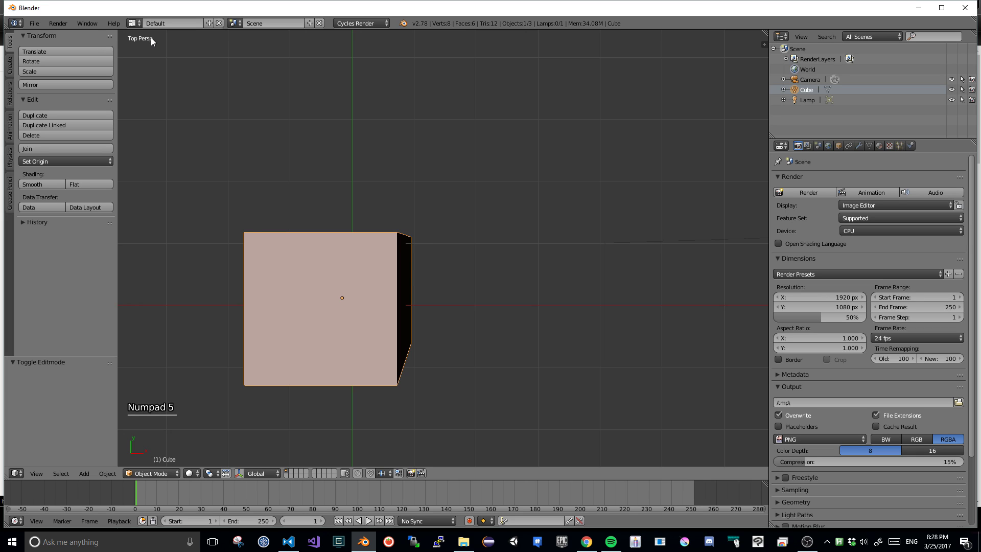
pyautogui.press('KP_5')
pyautogui.press('KP_5')
pyautogui.press('KP_5')
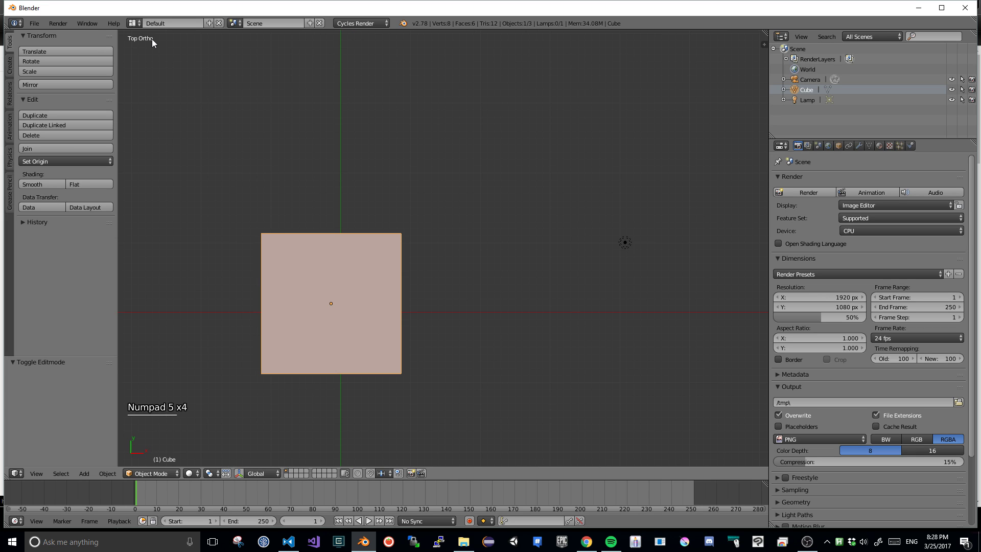
pyautogui.press('KP_5')
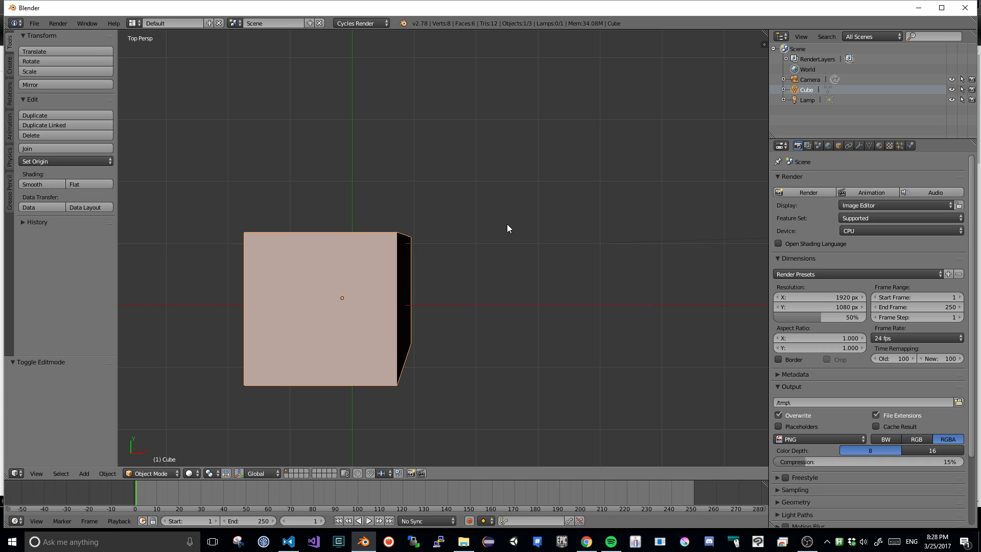
pyautogui.press('KP_5')
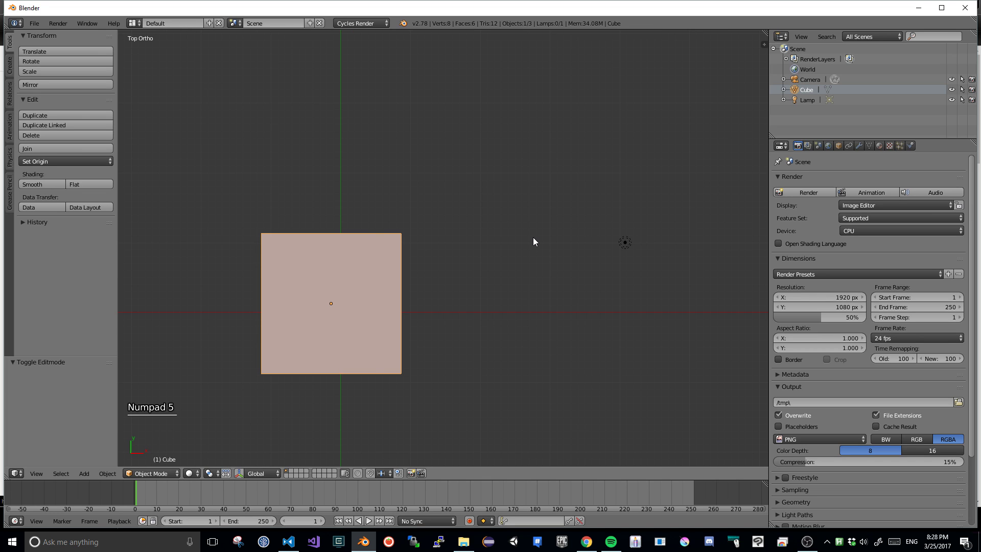
pyautogui.press('KP_5')
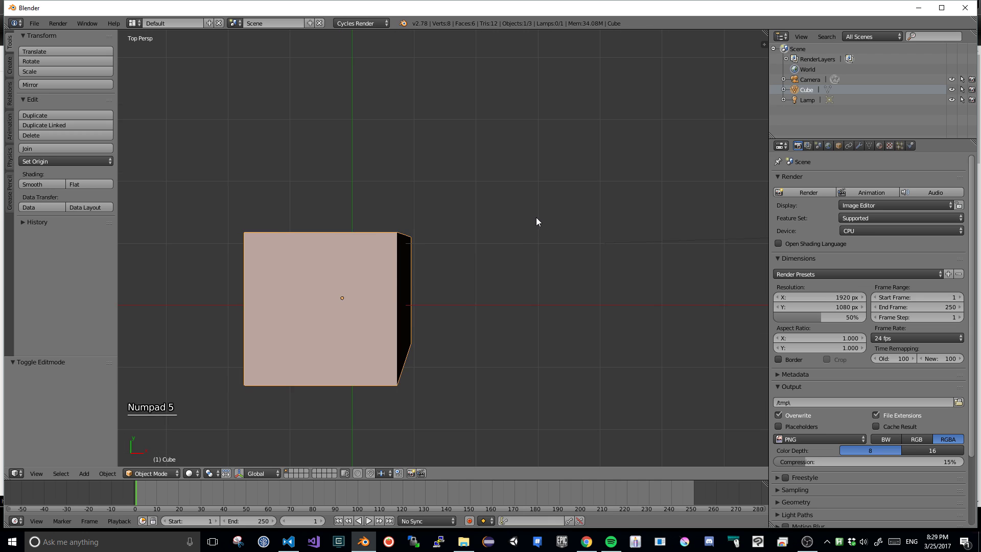
# - Orbit slightly off the top view and switch the 3D view to the camera view
pyautogui.scroll(-1, 535, 216)
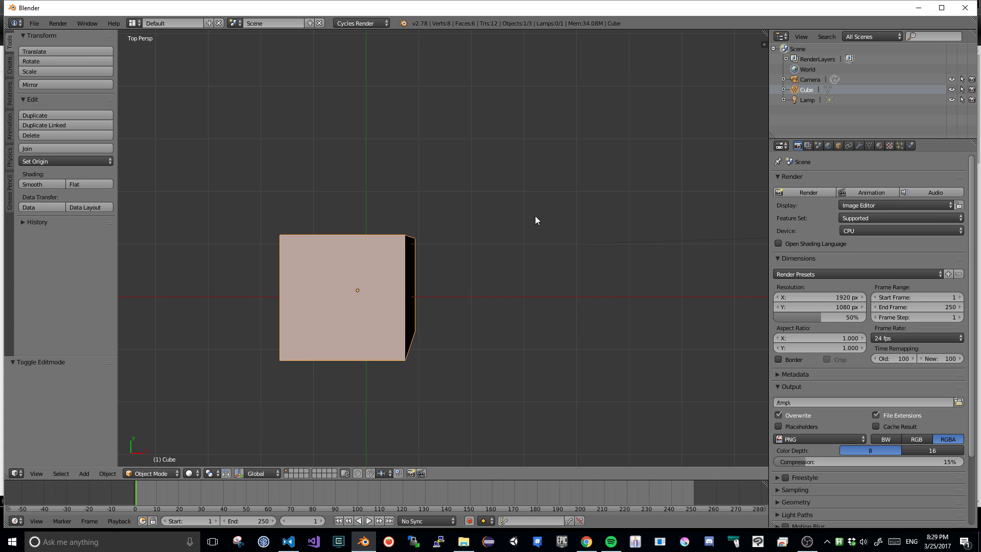
pyautogui.moveTo(532, 206); pyautogui.dragTo(520, 178, button='middle')
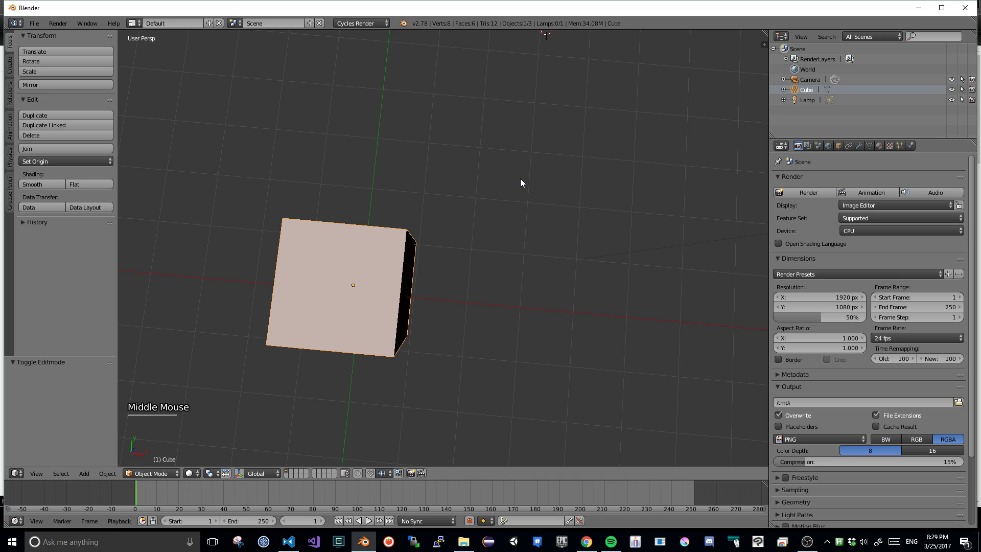
pyautogui.press('KP_0')
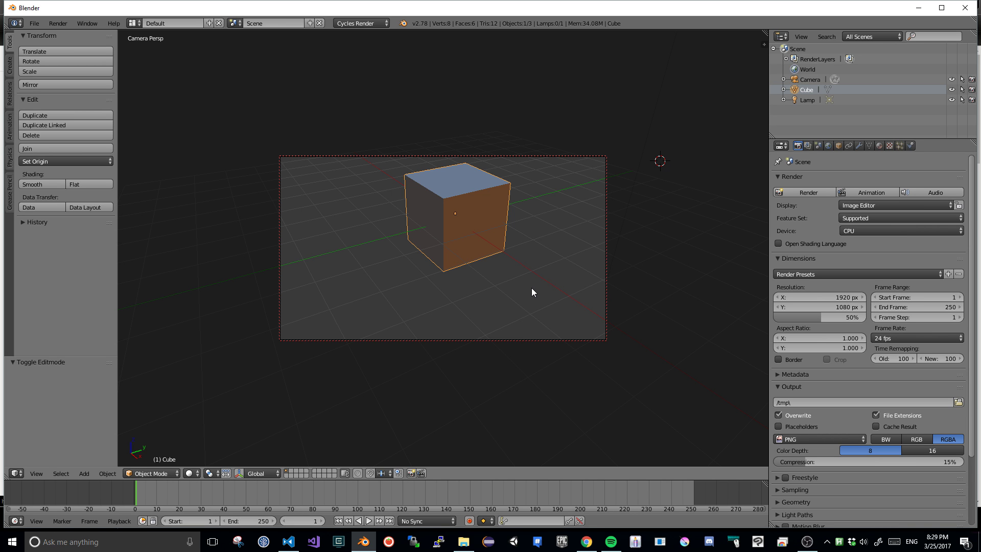
# - Practise showing and hiding the 3D view's properties sidebar, leaving it hidden
pyautogui.click(764, 45)
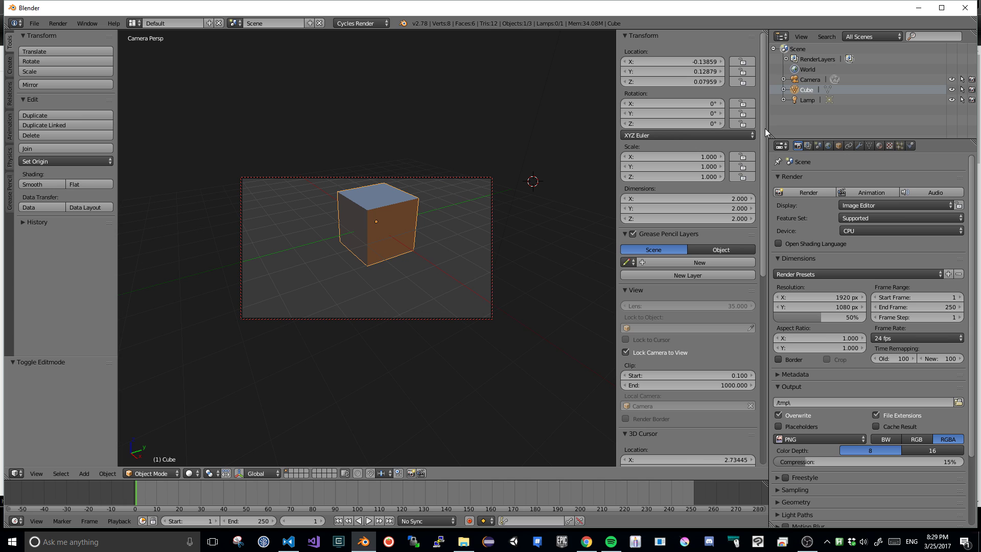
pyautogui.moveTo(765, 127); pyautogui.dragTo(768, 104)
pyautogui.moveTo(616, 103); pyautogui.dragTo(764, 82)
pyautogui.moveTo(767, 46)
pyautogui.mouseDown()
pyautogui.moveTo(547, 72)
pyautogui.moveTo(627, 82)
pyautogui.mouseUp()
pyautogui.press('n')
pyautogui.press('n')
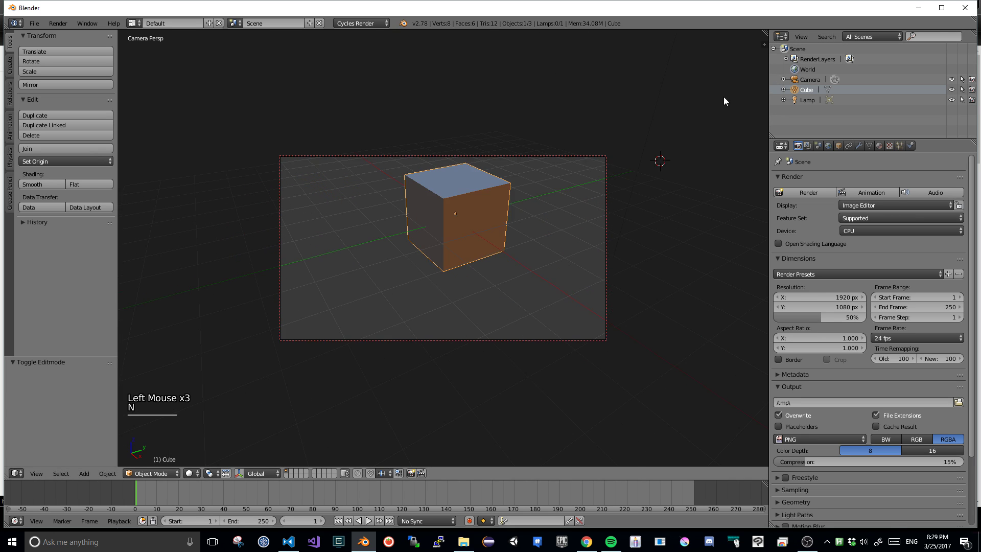
# - Show the properties sidebar at its View settings containing Lock Camera to View, and narrow the sidebar
pyautogui.moveTo(765, 155); pyautogui.dragTo(761, 304)
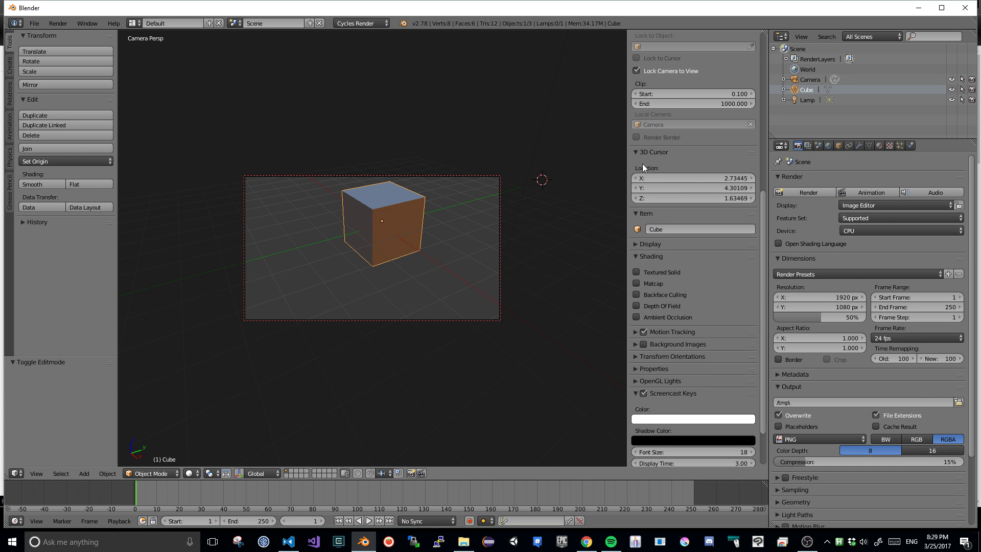
pyautogui.scroll(6, 655, 146)
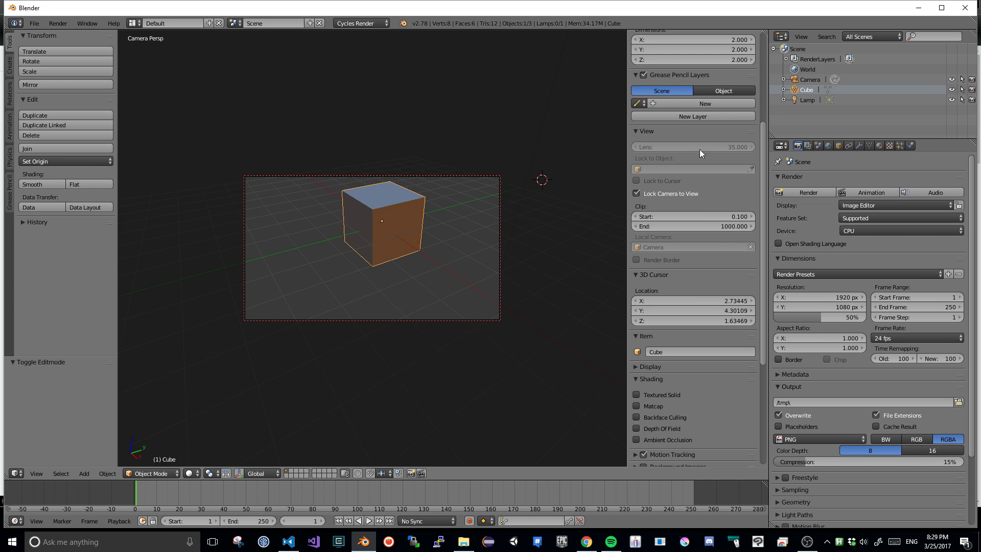
pyautogui.moveTo(627, 75); pyautogui.dragTo(653, 102)
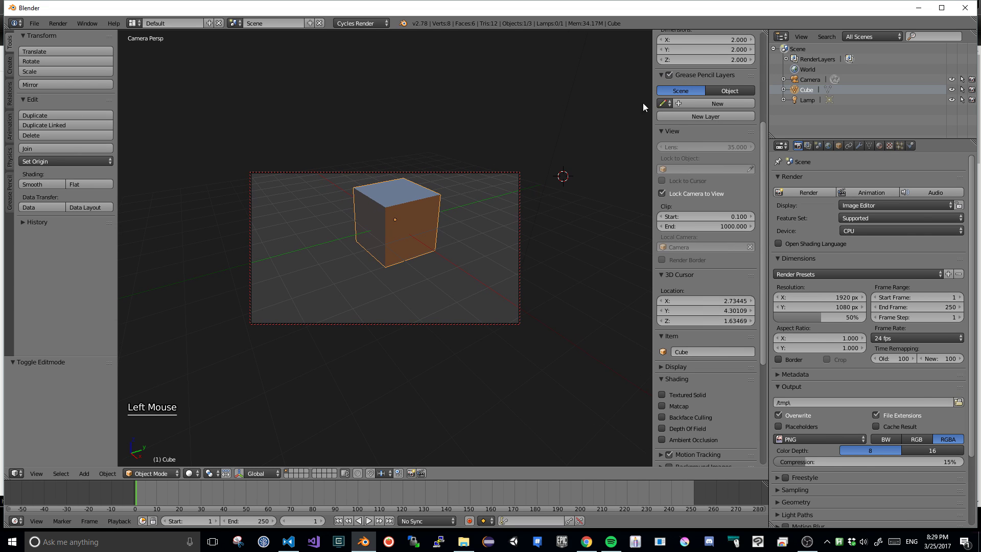
# - Orbit, pan and zoom with the camera locked to the view to reframe the cube farther away inside the camera frame
pyautogui.moveTo(577, 170); pyautogui.dragTo(570, 129, button='middle')
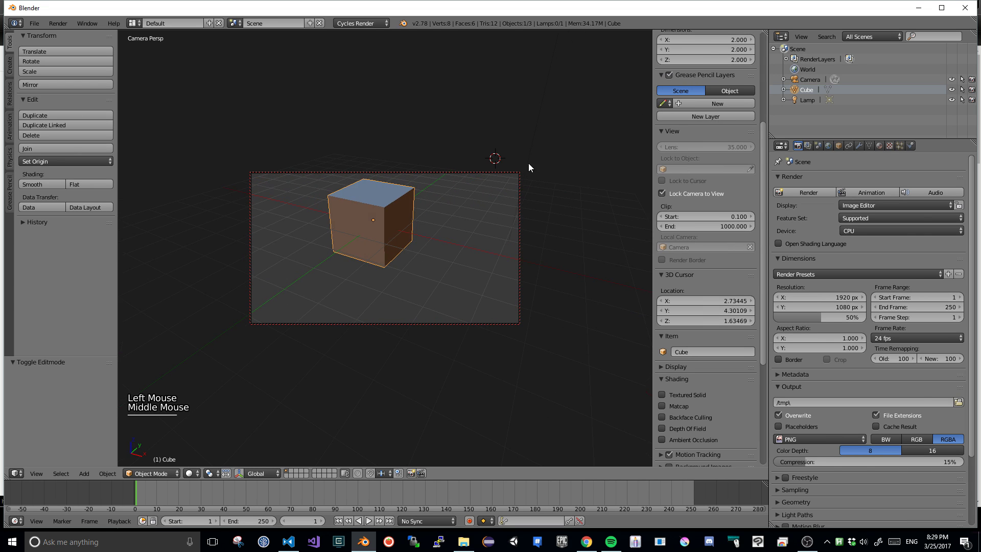
pyautogui.keyDown('shift'); pyautogui.moveTo(528, 166); pyautogui.dragTo(578, 168, button='middle'); pyautogui.keyUp('shift')
pyautogui.keyDown('shift'); pyautogui.moveTo(613, 206); pyautogui.dragTo(455, 105, button='middle'); pyautogui.keyUp('shift')
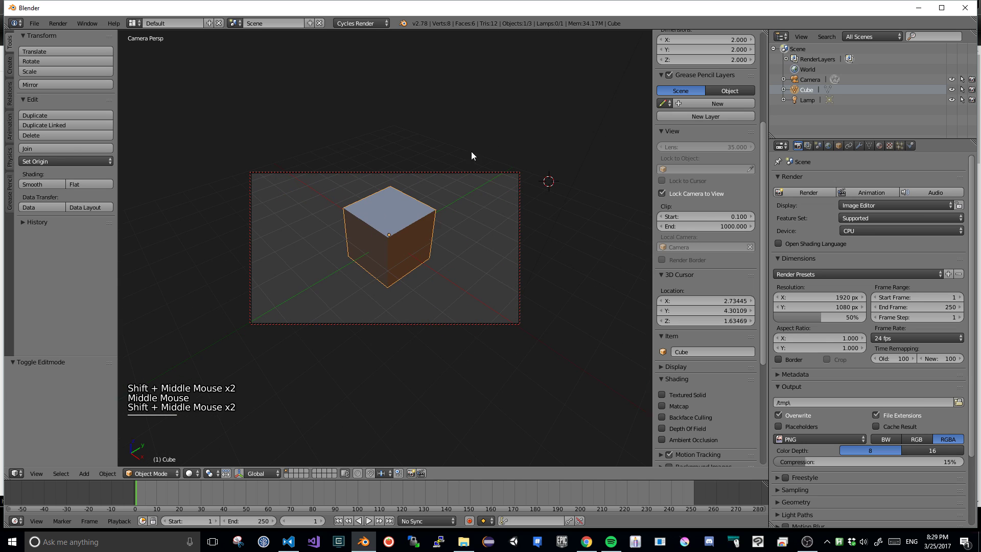
pyautogui.keyDown('shift'); pyautogui.scroll(1, 455, 108); pyautogui.keyUp('shift')
pyautogui.scroll(-2, 456, 108)
pyautogui.keyDown('shift'); pyautogui.moveTo(482, 149); pyautogui.dragTo(424, 141, button='middle'); pyautogui.keyUp('shift')
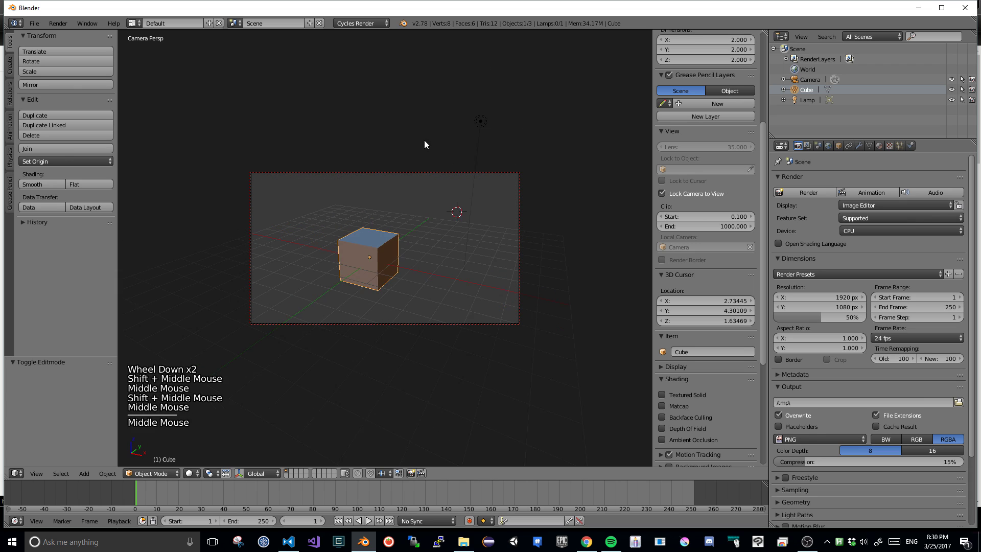
pyautogui.keyDown('shift'); pyautogui.moveTo(537, 155); pyautogui.dragTo(416, 138, button='middle'); pyautogui.keyUp('shift')
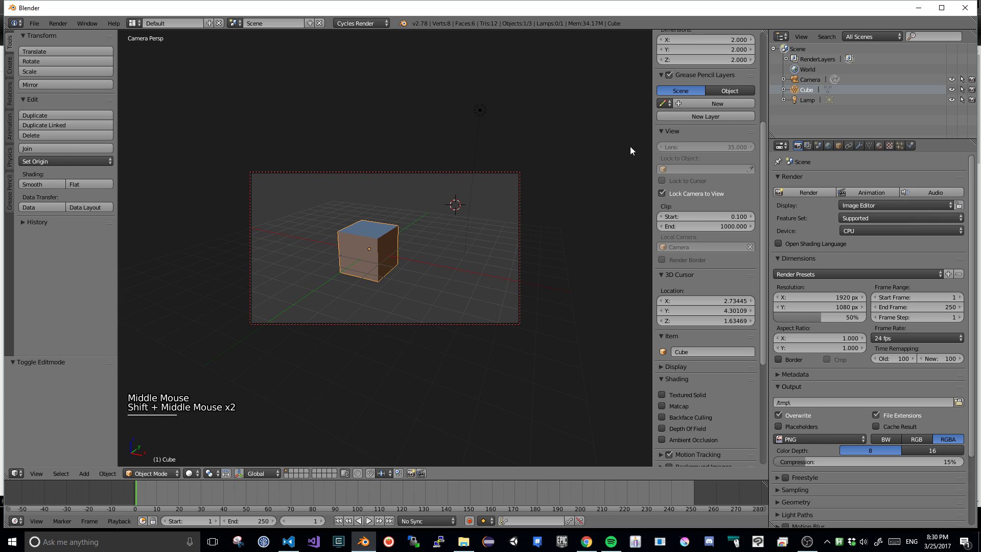
# - Hide the properties sidebar and leave the camera view for a free user perspective around the cube
pyautogui.moveTo(654, 93); pyautogui.dragTo(768, 102)
pyautogui.press('Escape')
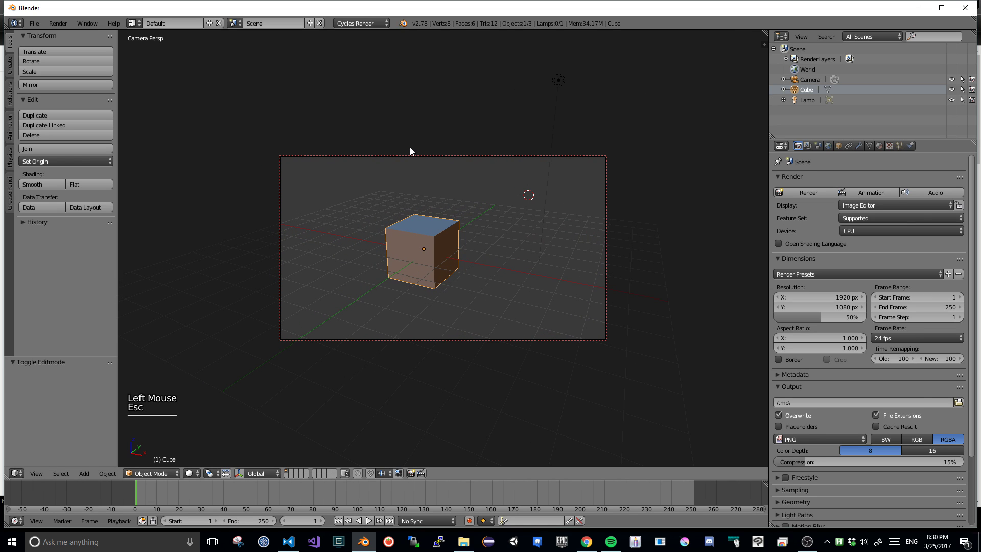
pyautogui.moveTo(666, 276); pyautogui.dragTo(577, 202, button='middle')
pyautogui.press('KP_0')
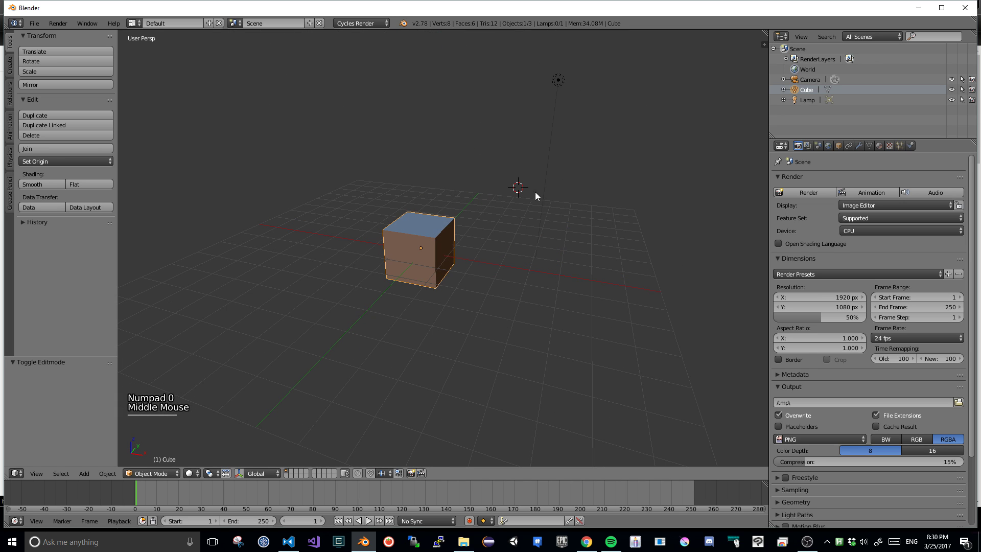
# - Save the current scene and interface setup as the startup file
pyautogui.keyDown('shift'); pyautogui.moveTo(512, 134); pyautogui.dragTo(509, 165, button='middle'); pyautogui.keyUp('shift')
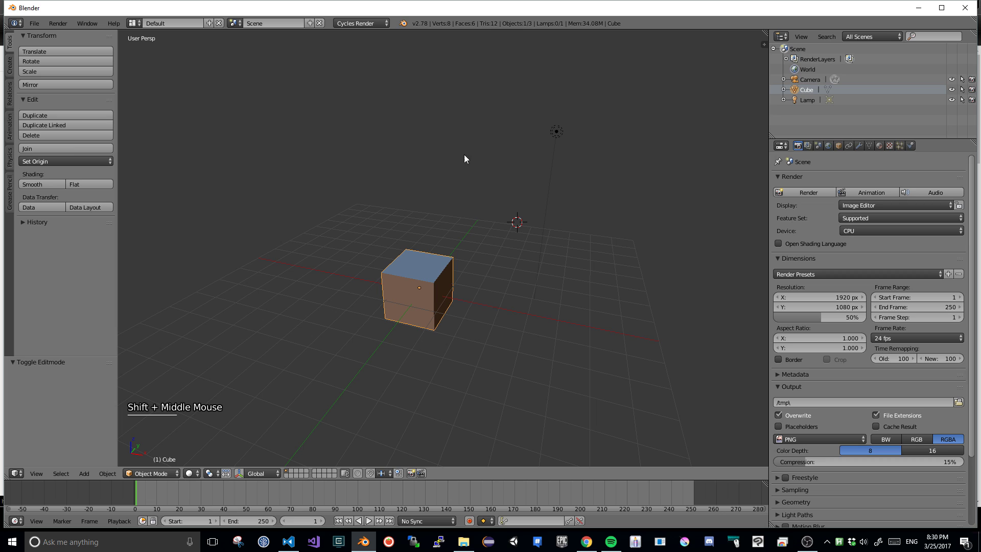
pyautogui.click(34, 24)
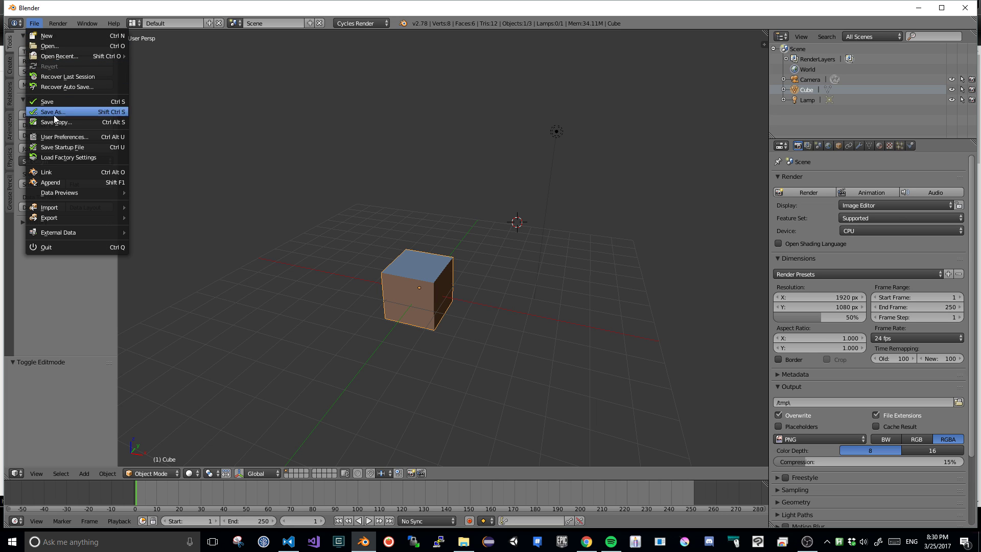
pyautogui.click(64, 148)
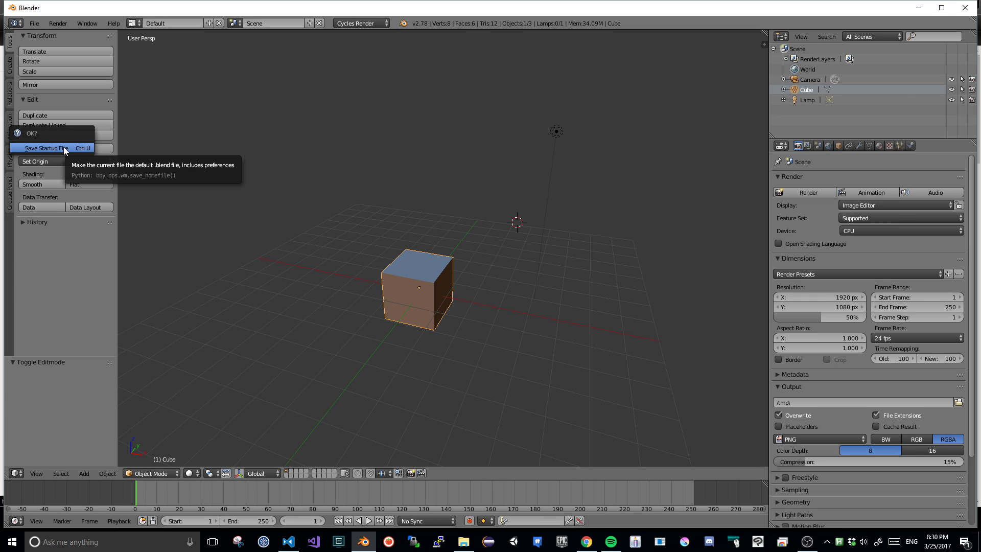
pyautogui.click(64, 148)
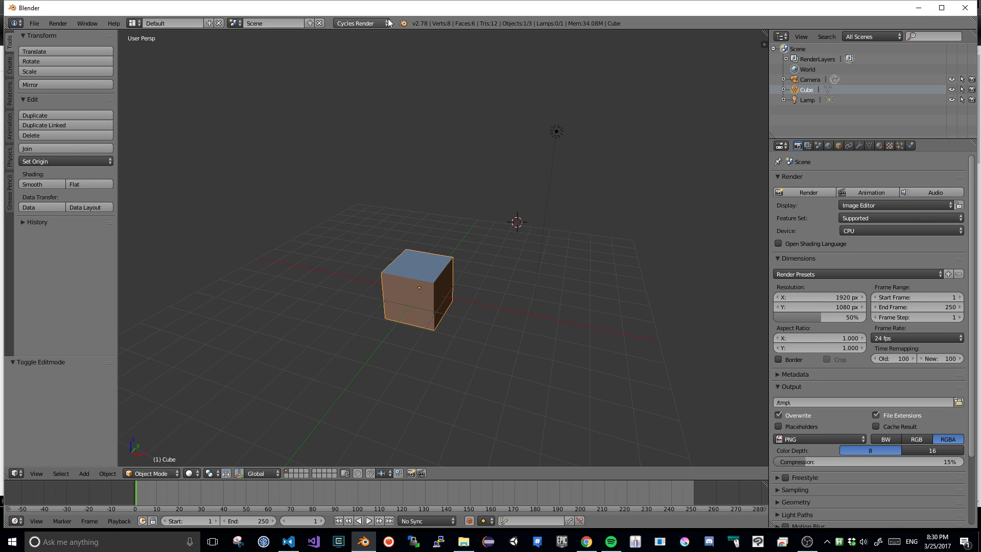
# - Widen the Outliner and Properties editors slightly, and review the 3D view's properties sidebar before hiding it
pyautogui.moveTo(767, 133); pyautogui.dragTo(744, 46)
pyautogui.click(738, 43)
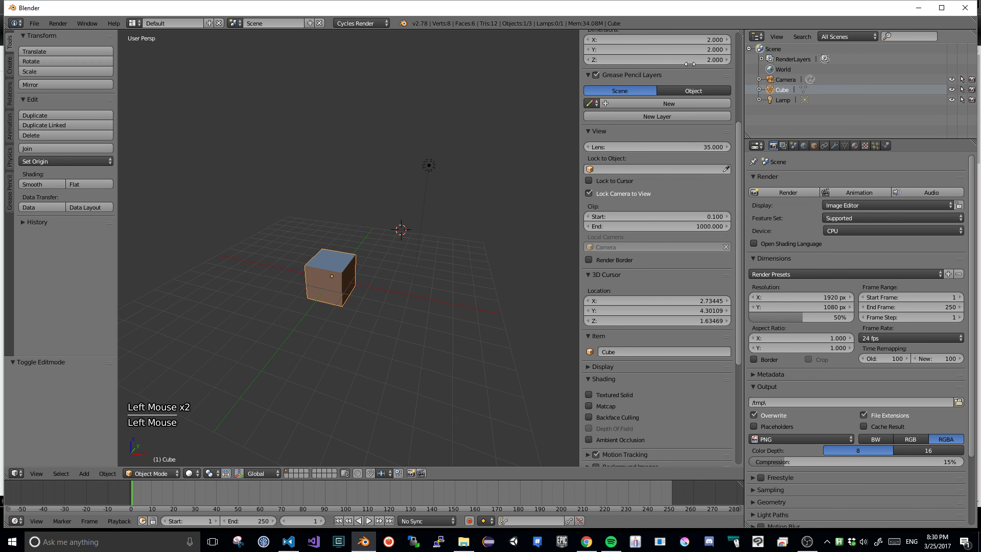
pyautogui.scroll(-8, 692, 255)
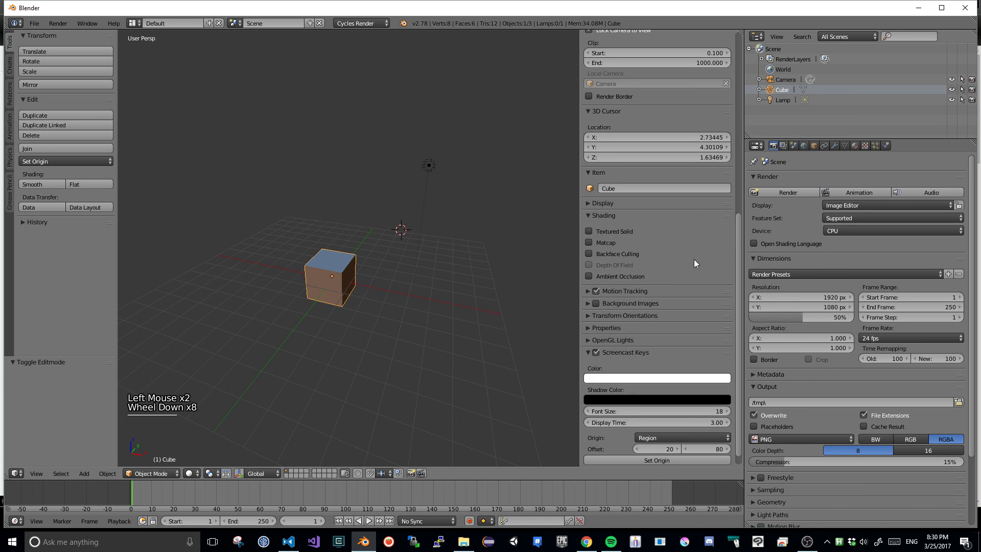
pyautogui.scroll(6, 701, 302)
pyautogui.scroll(2, 701, 301)
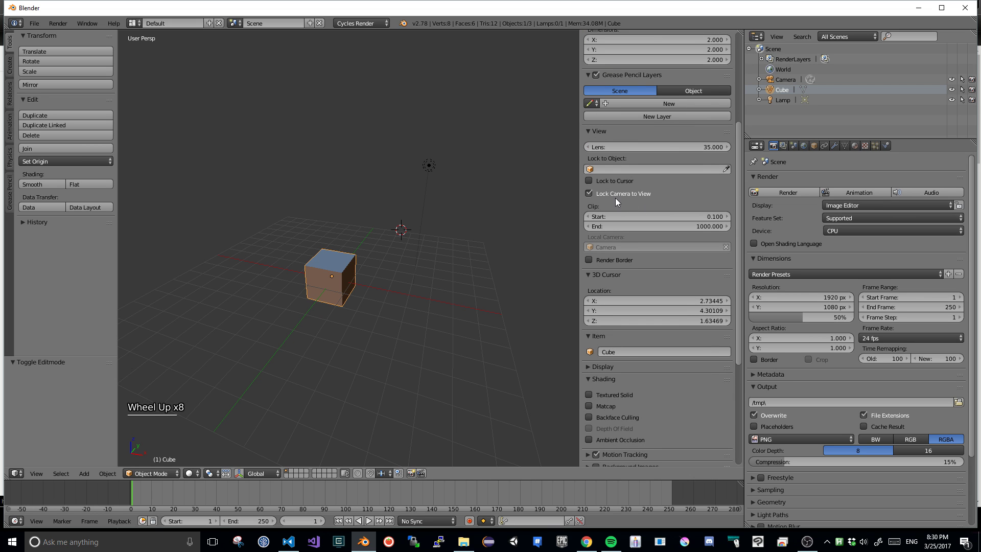
pyautogui.moveTo(581, 111); pyautogui.dragTo(722, 149)
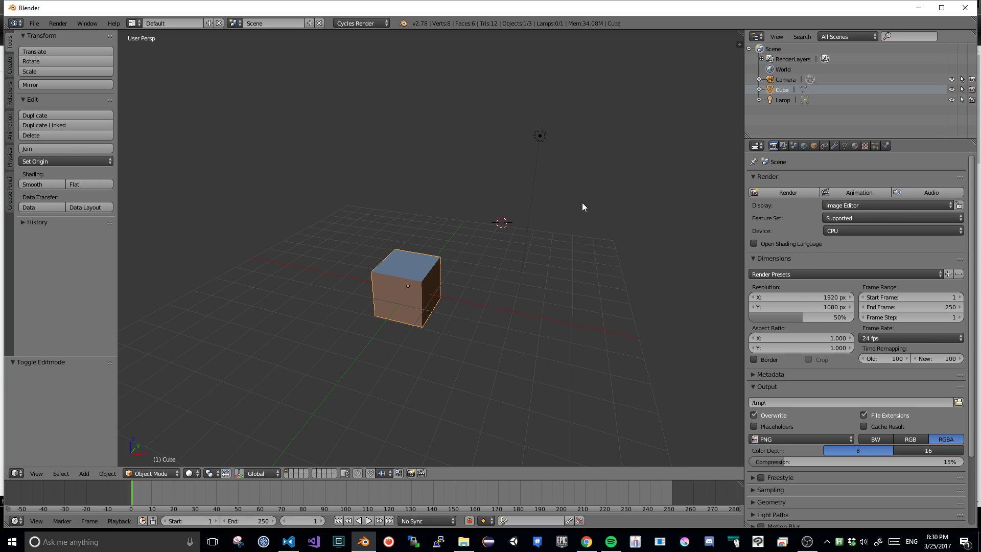
# - Practise selecting the cube, lamp and camera individually in the 3D view, ending on the lamp
pyautogui.moveTo(476, 183); pyautogui.dragTo(468, 188, button='middle')
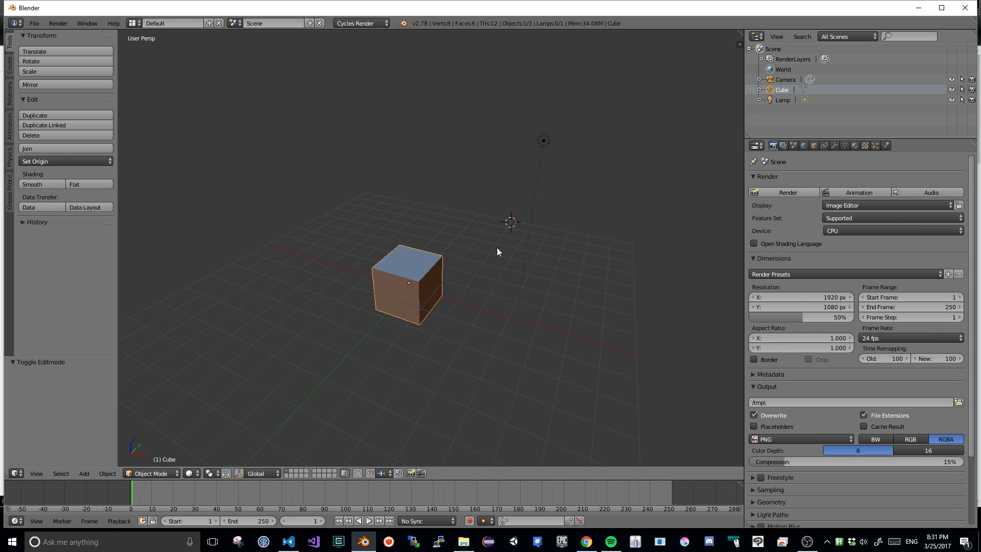
pyautogui.scroll(-1, 505, 240)
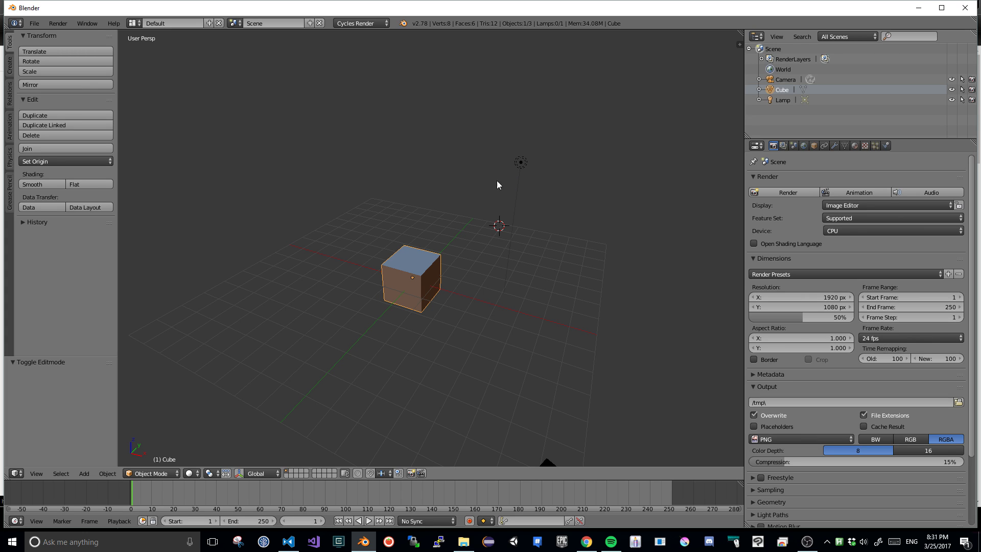
pyautogui.rightClick(414, 276)
pyautogui.rightClick(413, 275)
pyautogui.scroll(-1, 424, 270)
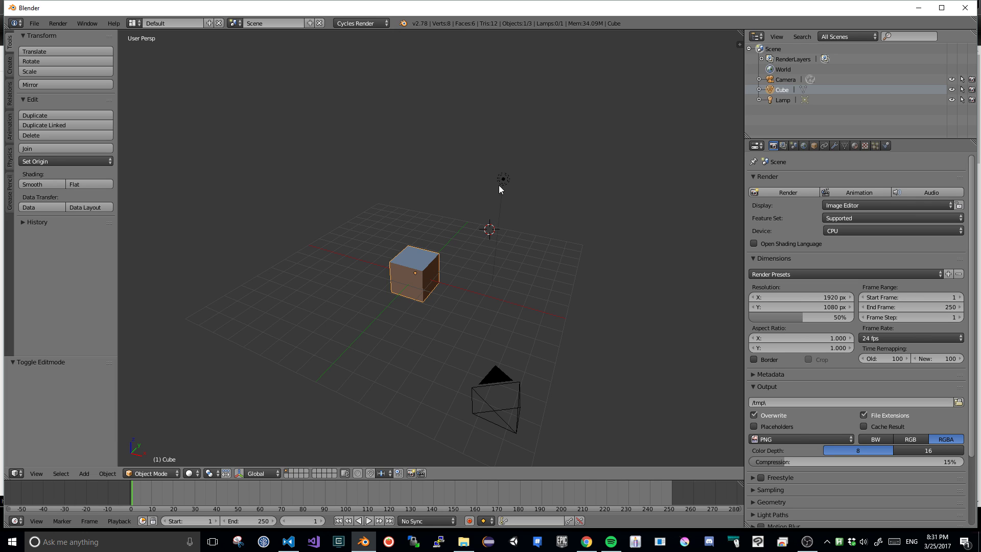
pyautogui.scroll(1, 464, 277)
pyautogui.scroll(-1, 463, 277)
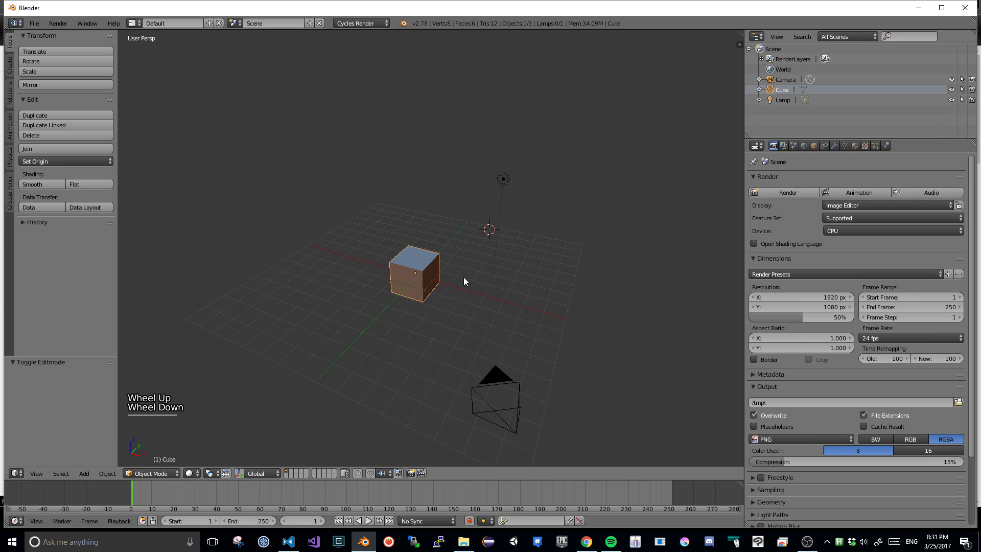
pyautogui.rightClick(503, 178)
pyautogui.rightClick(415, 276)
pyautogui.rightClick(478, 392)
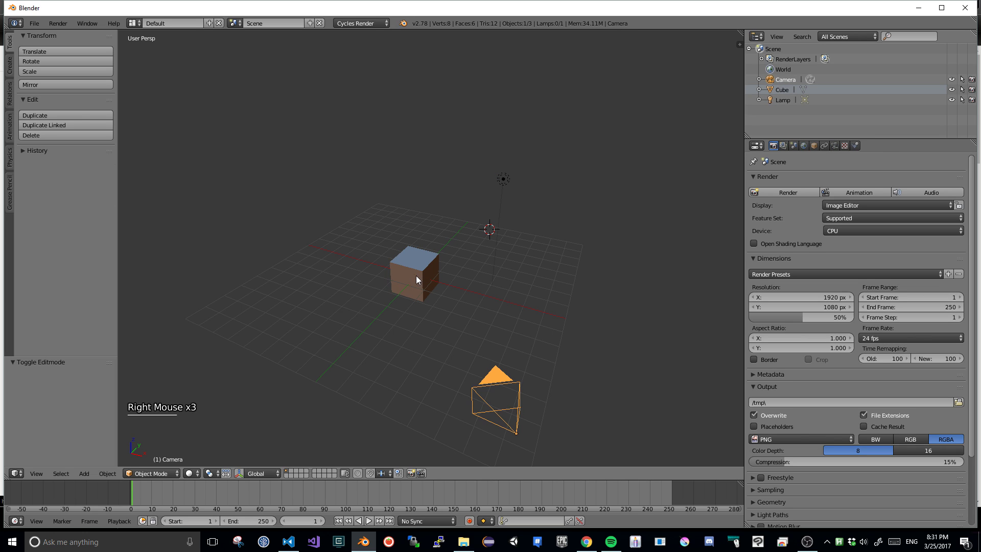
pyautogui.rightClick(504, 176)
pyautogui.rightClick(505, 176)
pyautogui.rightClick(427, 259)
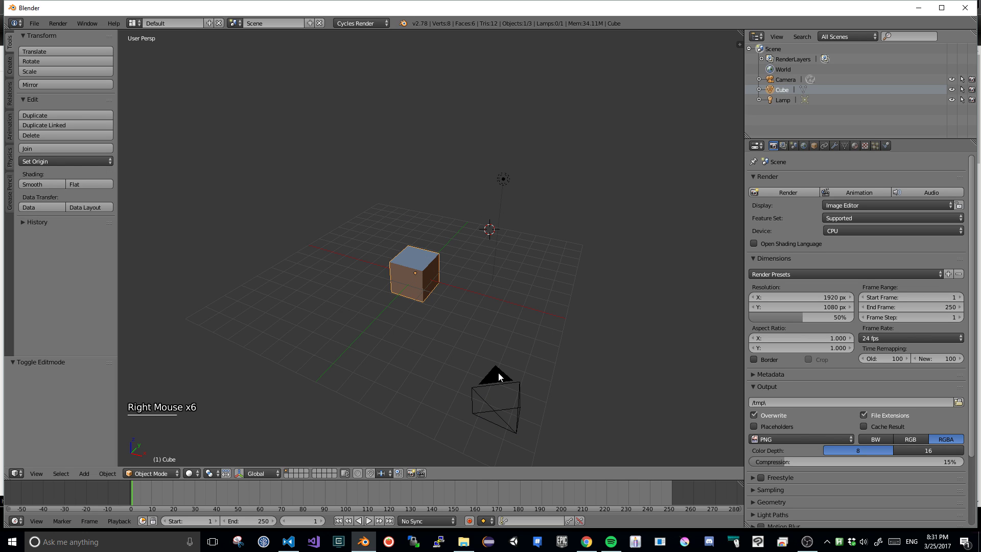
pyautogui.rightClick(498, 372)
pyautogui.rightClick(415, 276)
pyautogui.rightClick(499, 181)
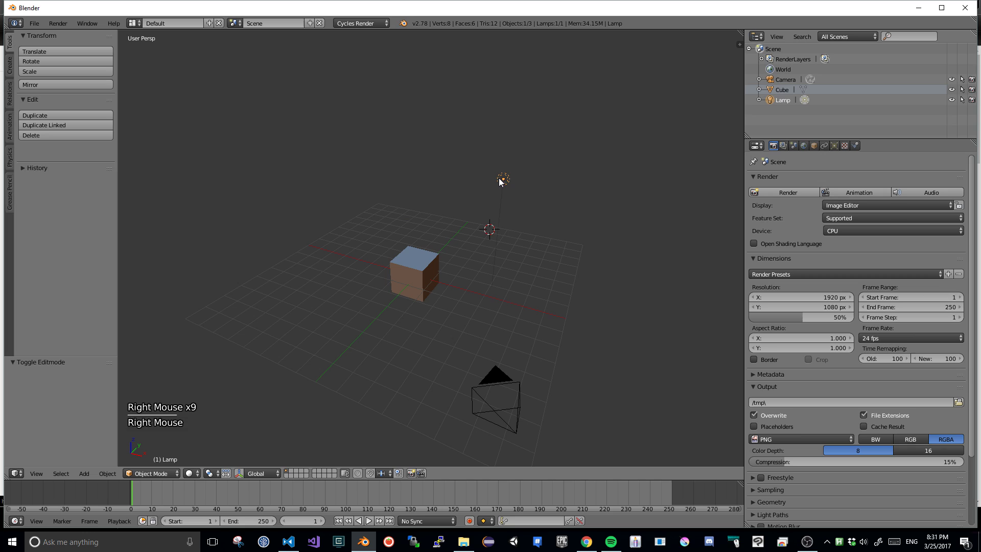
# - Practise placing the 3D cursor at various spots around the cube, ending beside it near the red X axis
pyautogui.click(514, 298)
pyautogui.click(466, 336)
pyautogui.click(346, 313)
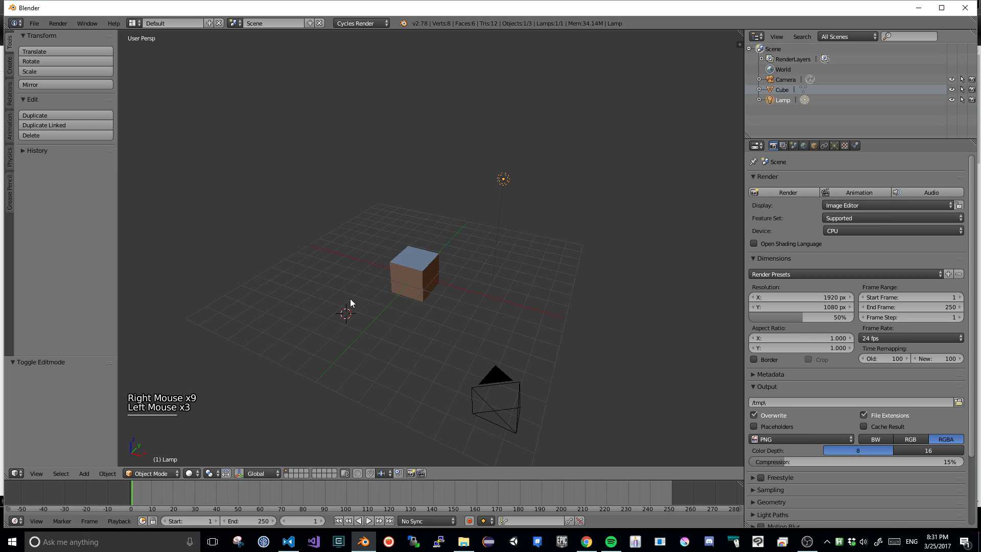
pyautogui.click(363, 243)
pyautogui.click(401, 218)
pyautogui.click(449, 234)
pyautogui.click(470, 277)
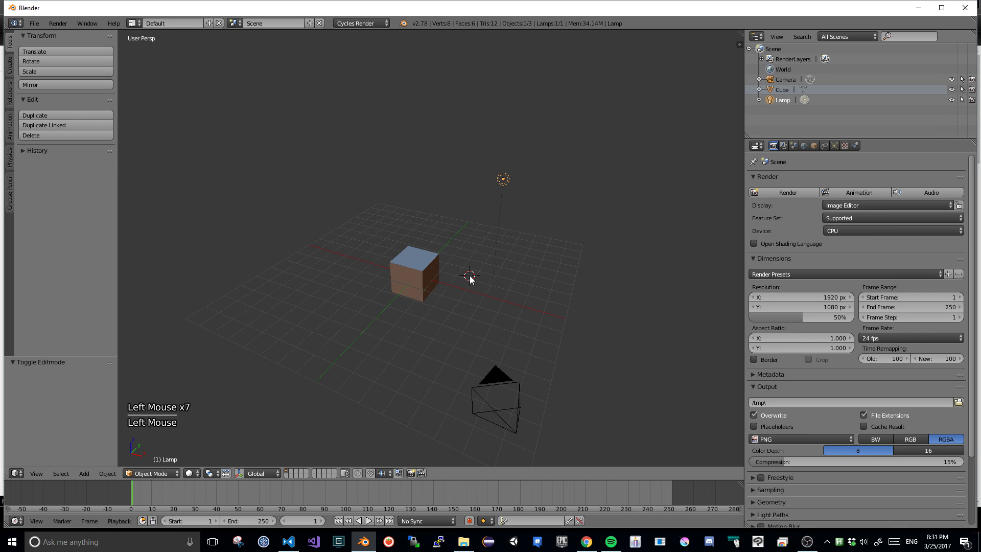
pyautogui.click(442, 324)
pyautogui.click(378, 323)
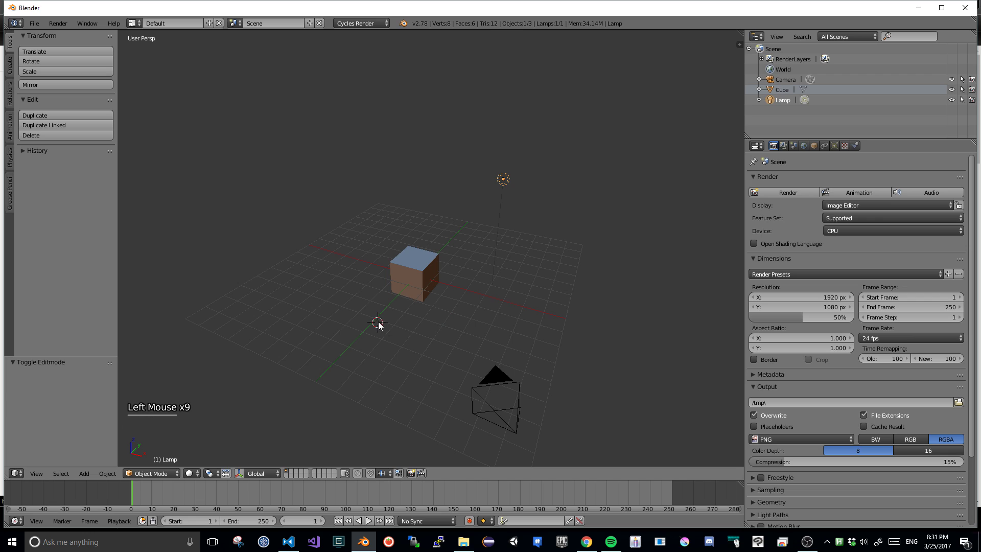
pyautogui.click(350, 278)
pyautogui.click(363, 255)
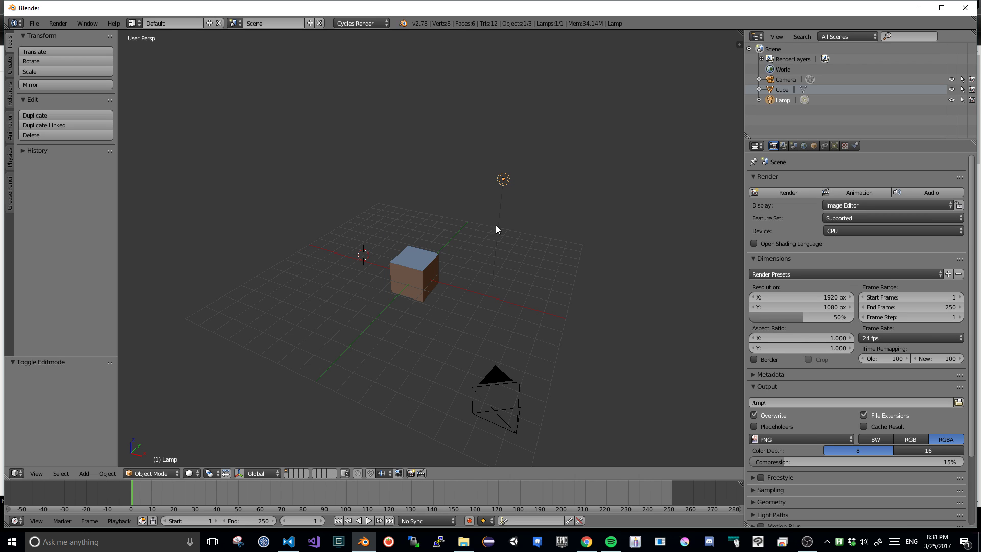
# - Select the cube and delete it from the scene
pyautogui.rightClick(417, 269)
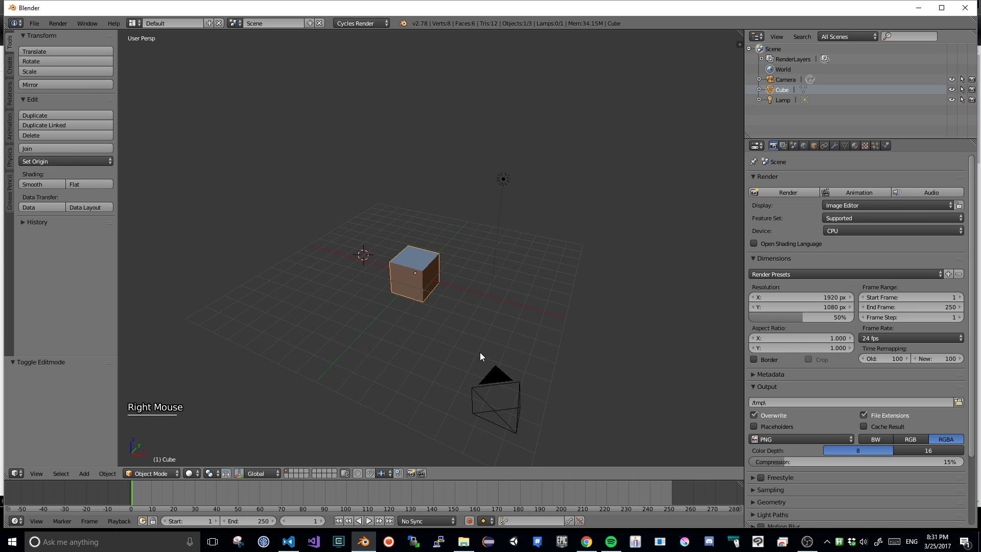
pyautogui.press('Delete')
pyautogui.click(433, 281)
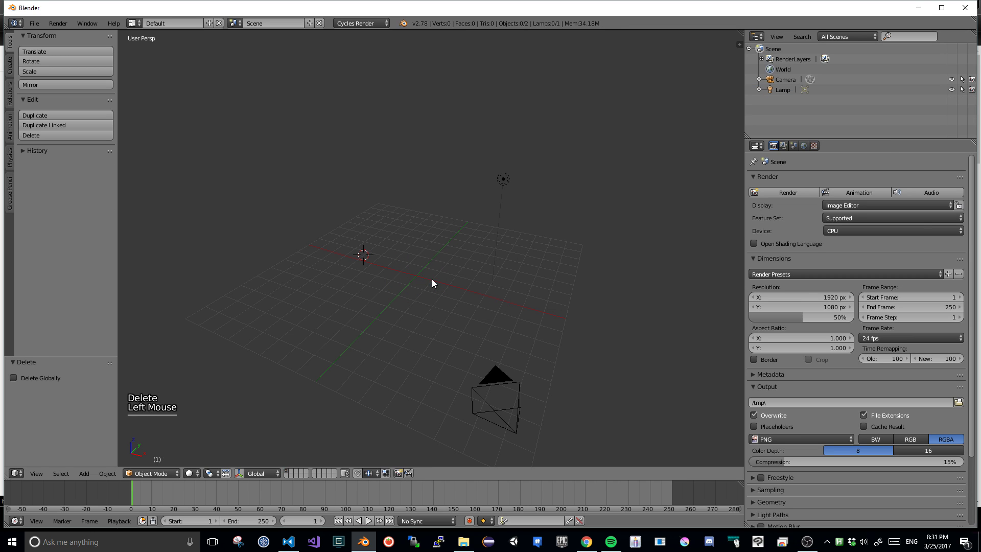
# - Place the 3D cursor by eye at the grid origin, aligning it in the front and right orthographic views
pyautogui.click(415, 277)
pyautogui.moveTo(417, 278); pyautogui.dragTo(510, 312, button='middle')
pyautogui.click(417, 258)
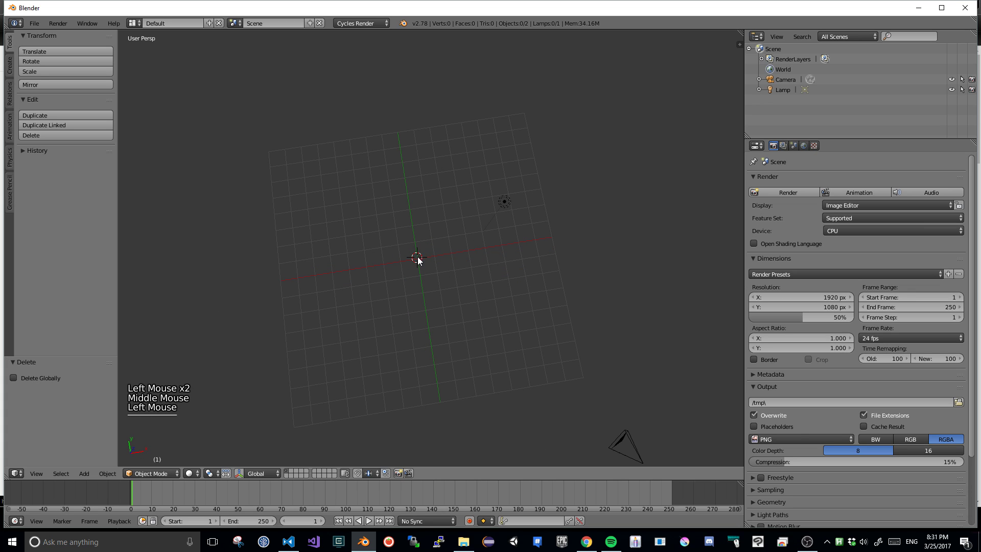
pyautogui.press('KP_1')
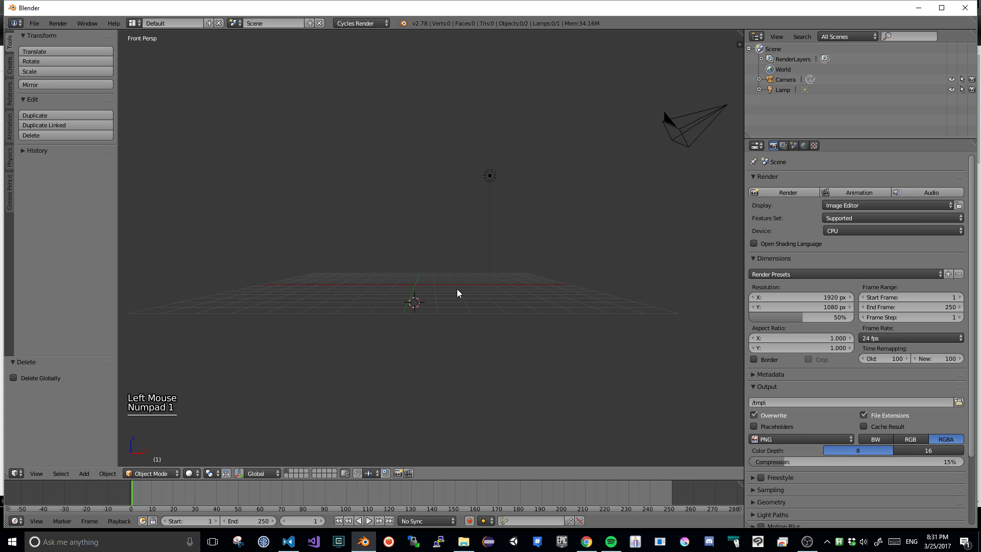
pyautogui.click(415, 284)
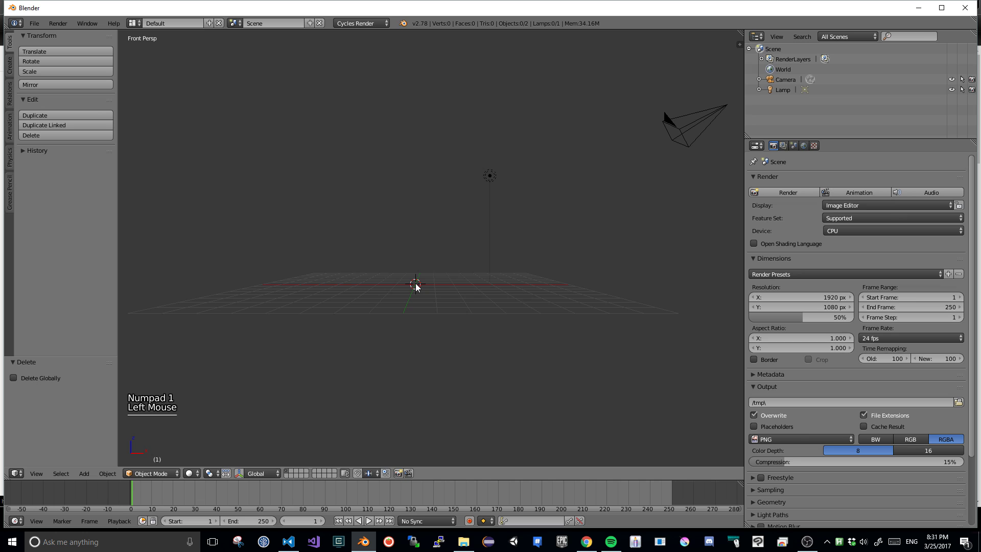
pyautogui.press('KP_5')
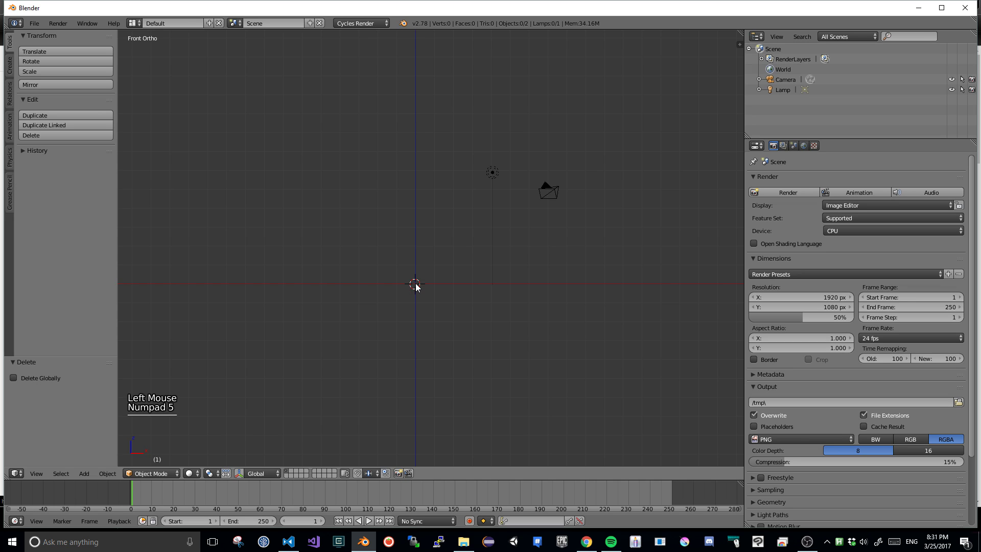
pyautogui.press('KP_3')
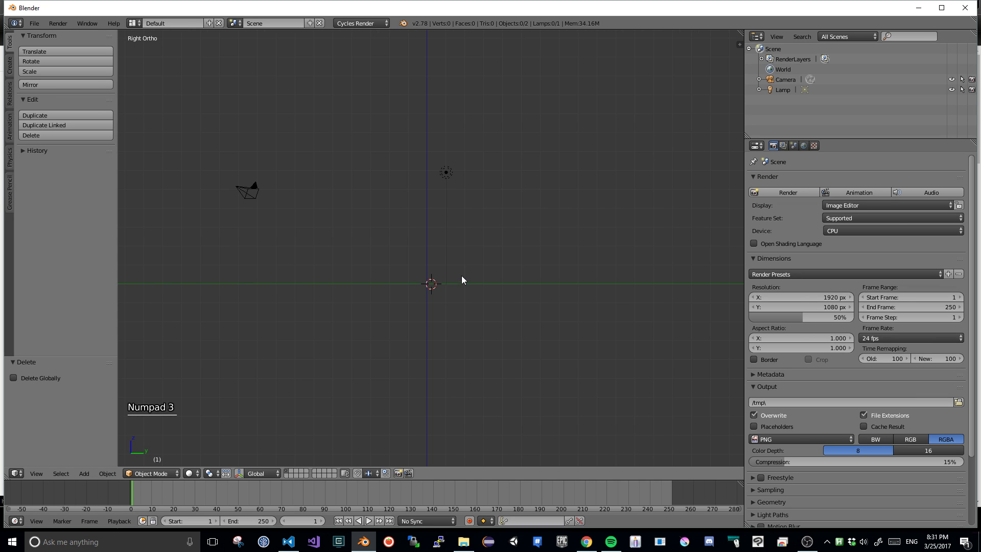
pyautogui.click(427, 285)
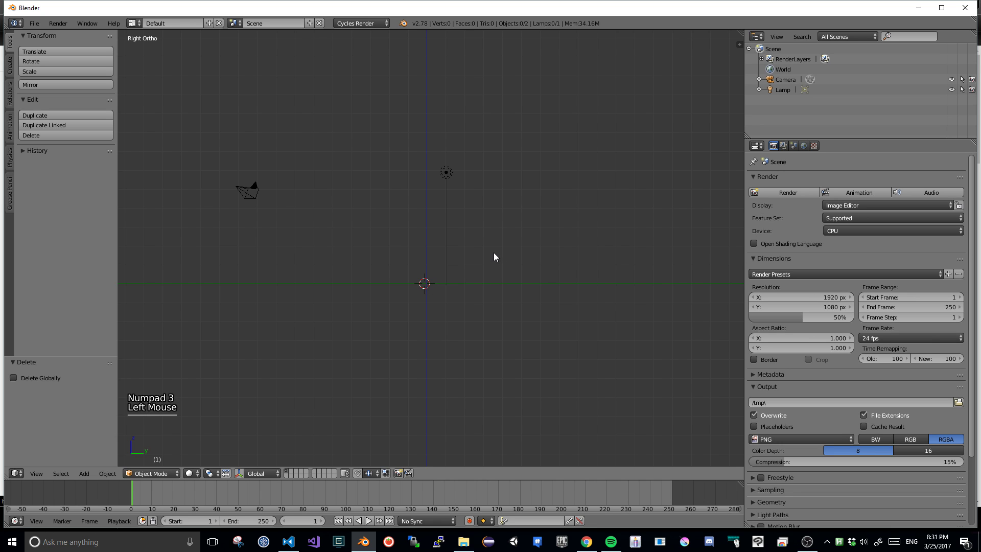
# - Add a cylinder mesh at the 3D cursor, keeping the default 32 vertices, radius 1 and depth 2
pyautogui.moveTo(494, 259); pyautogui.dragTo(522, 293, button='middle')
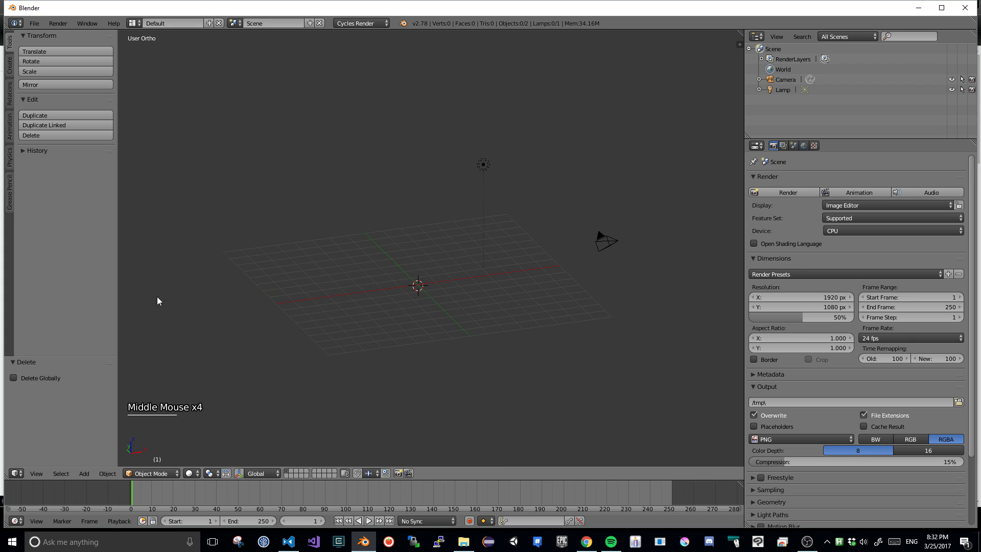
pyautogui.click(84, 474)
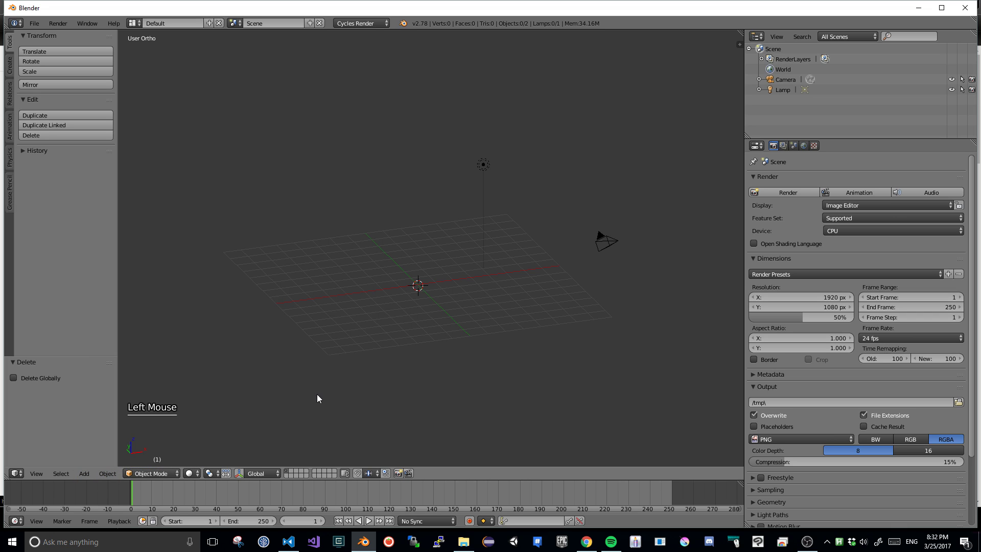
pyautogui.hotkey('shift', 'a')
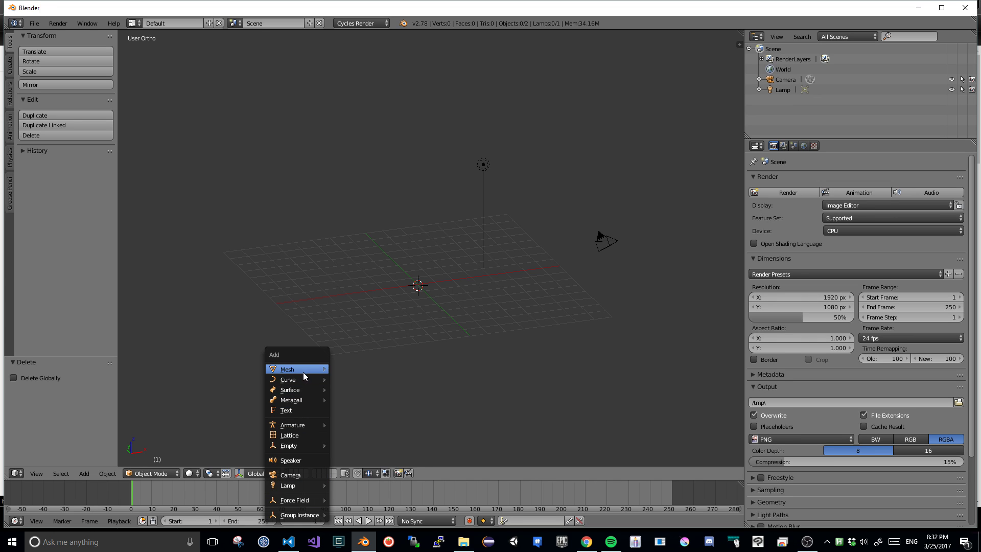
pyautogui.moveTo(304, 371)
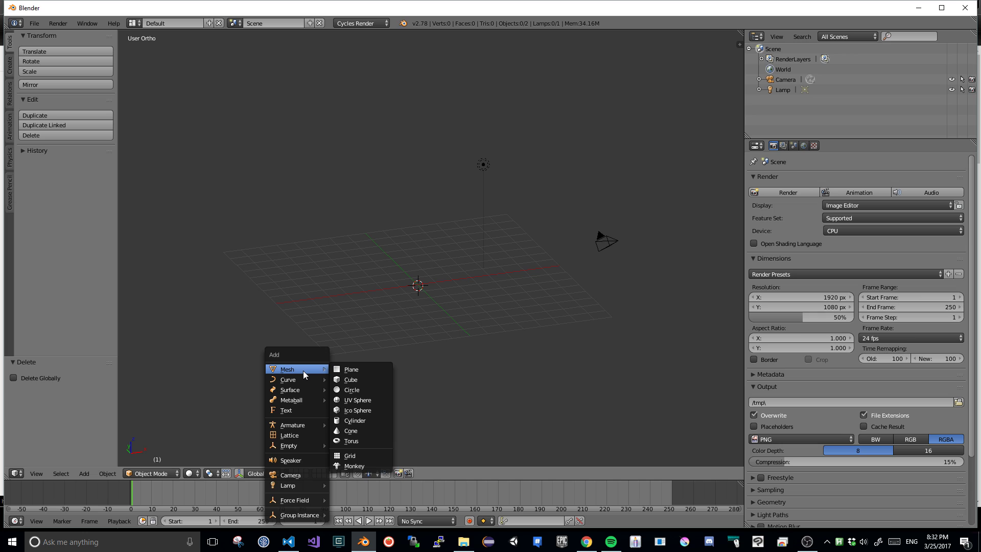
pyautogui.click(362, 416)
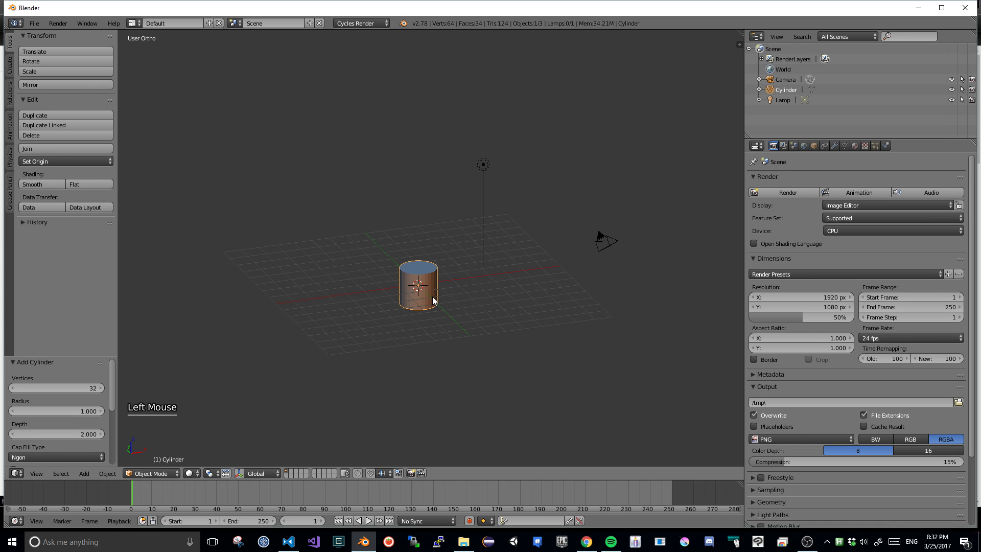
pyautogui.scroll(5, 431, 298)
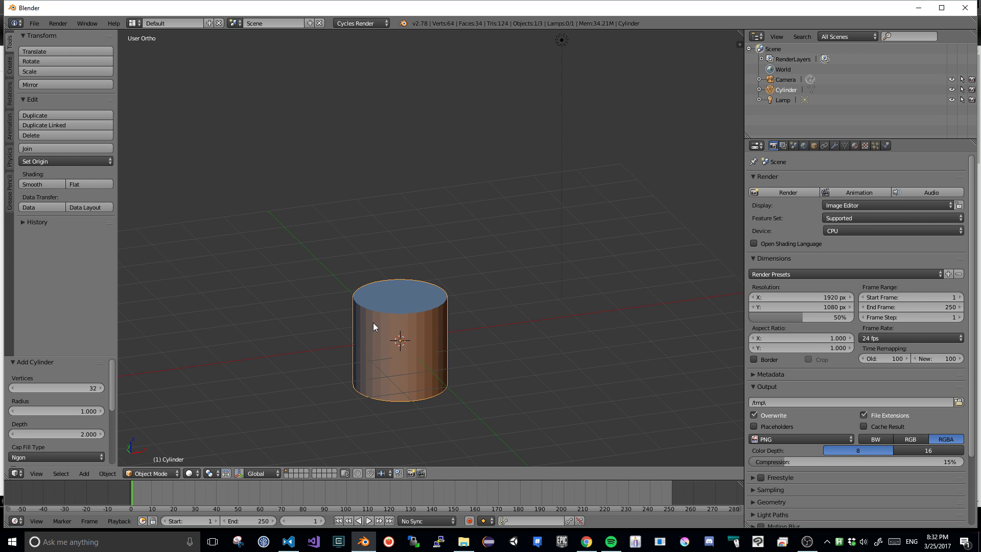
pyautogui.scroll(1, 409, 332)
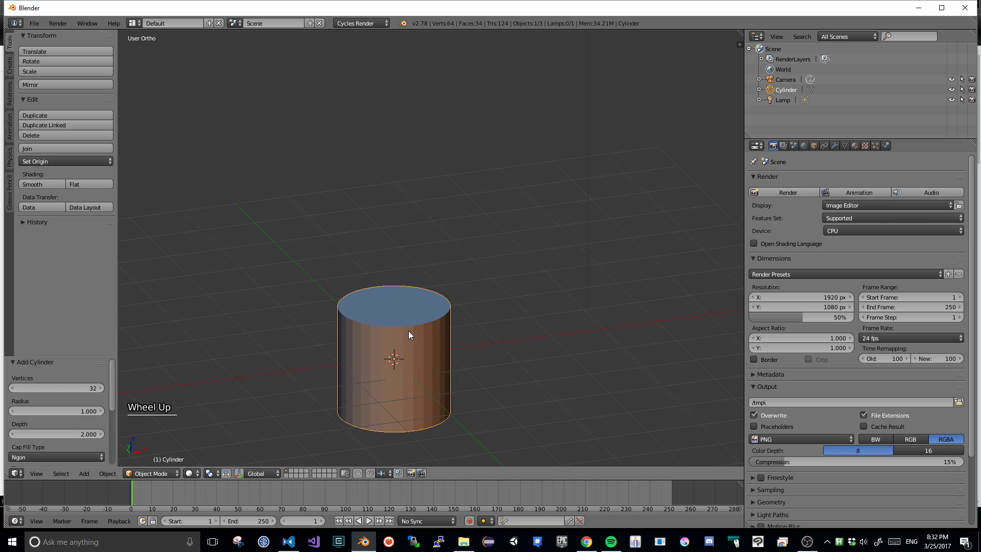
pyautogui.scroll(-1, 408, 332)
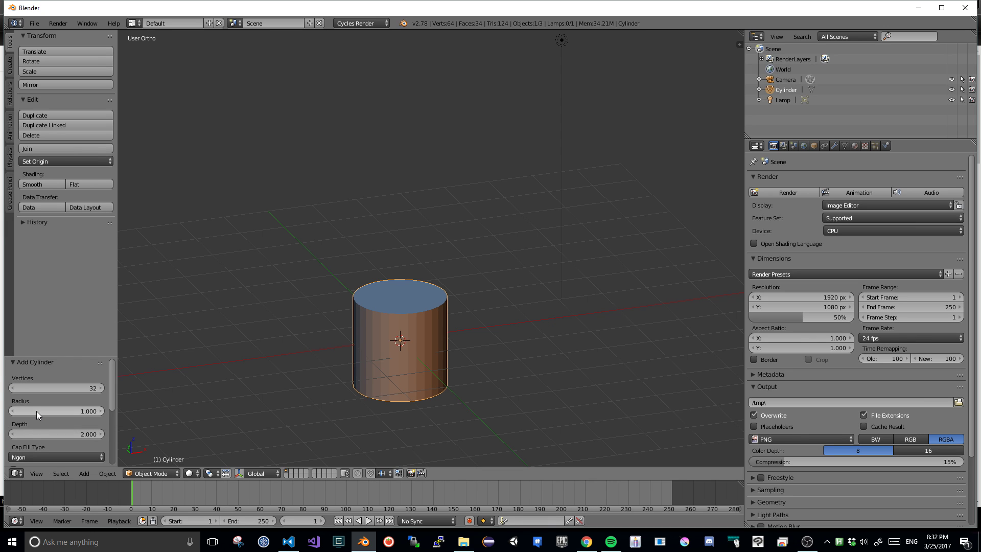
# - Lower the new cylinder's vertex count one at a time to 13
pyautogui.click(13, 388)
pyautogui.click(14, 388)
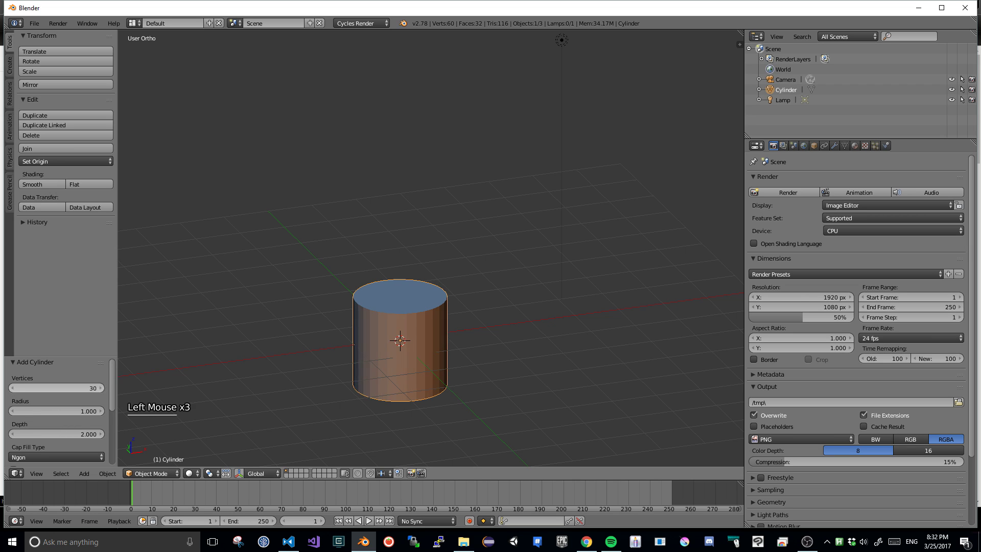
pyautogui.click(14, 388)
pyautogui.click(14, 389)
pyautogui.click(13, 388)
pyautogui.click(14, 388)
pyautogui.click(14, 388)
pyautogui.click(14, 389)
pyautogui.click(14, 389)
pyautogui.click(13, 389)
pyautogui.click(14, 389)
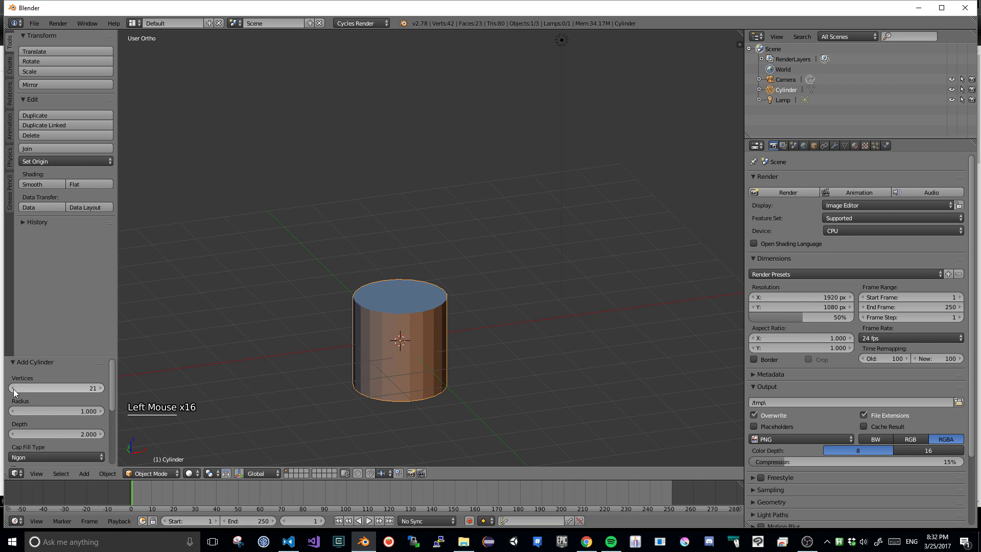
pyautogui.click(14, 389)
pyautogui.click(14, 389)
pyautogui.click(13, 389)
pyautogui.click(13, 389)
pyautogui.click(14, 390)
pyautogui.click(13, 391)
pyautogui.click(14, 390)
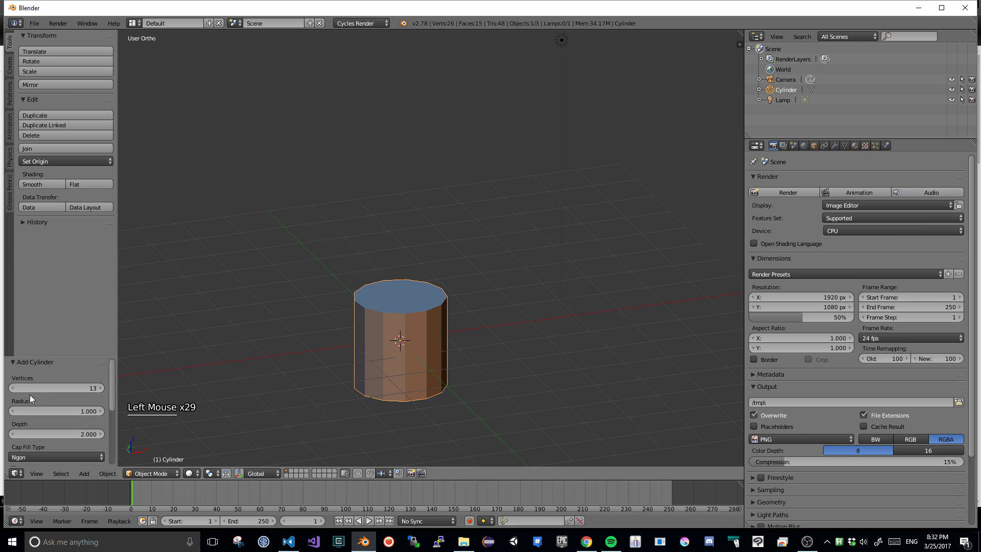
# - Set the new cylinder's vertex count to 8
pyautogui.click(86, 389)
pyautogui.write('8')
pyautogui.press('Return')
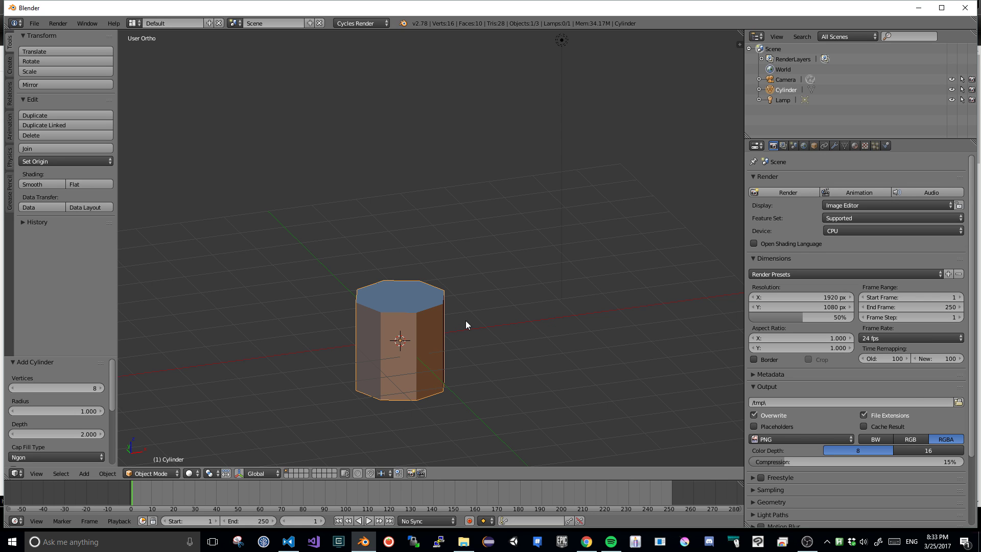
# - Practise selecting the lamp and the camera in turn, ending with the cylinder selected again
pyautogui.moveTo(485, 300); pyautogui.dragTo(466, 301, button='middle')
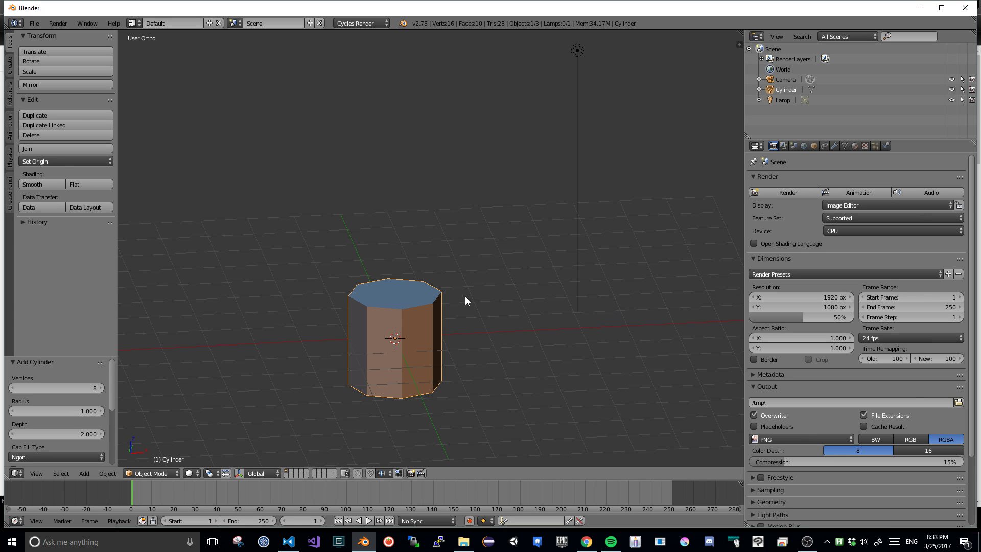
pyautogui.scroll(-2, 404, 310)
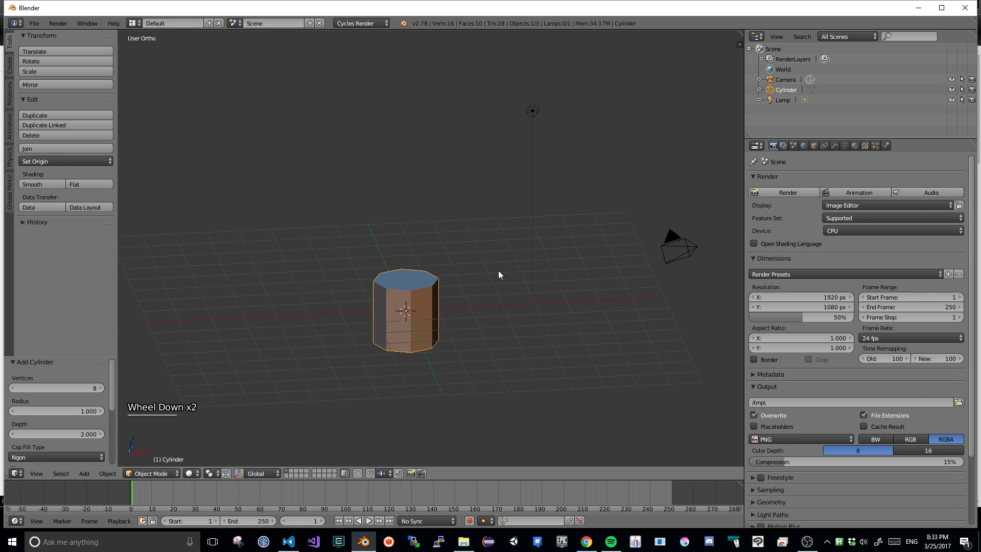
pyautogui.rightClick(531, 111)
pyautogui.rightClick(664, 243)
pyautogui.rightClick(532, 158)
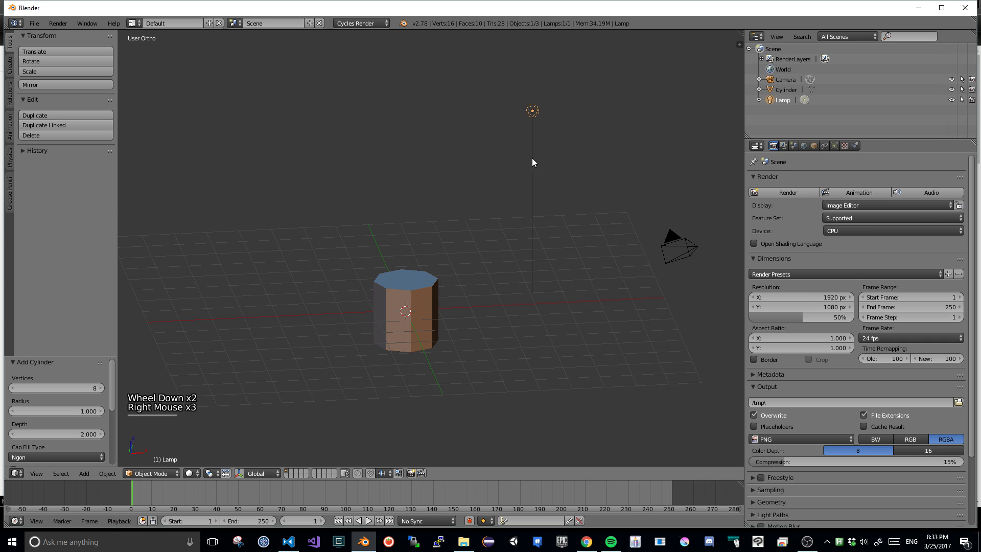
pyautogui.rightClick(408, 306)
# - Switch the selected cylinder from Object Mode to Edit Mode
pyautogui.middleClick(474, 222)
pyautogui.middleClick(474, 222)
pyautogui.moveTo(474, 219); pyautogui.dragTo(470, 231, button='middle')
pyautogui.scroll(1, 446, 274)
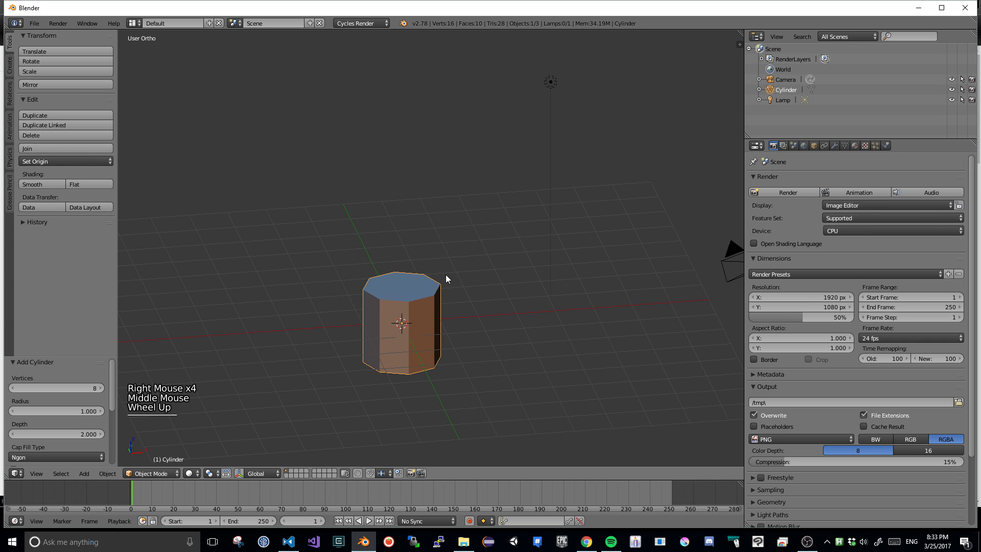
pyautogui.moveTo(488, 348); pyautogui.dragTo(485, 342, button='middle')
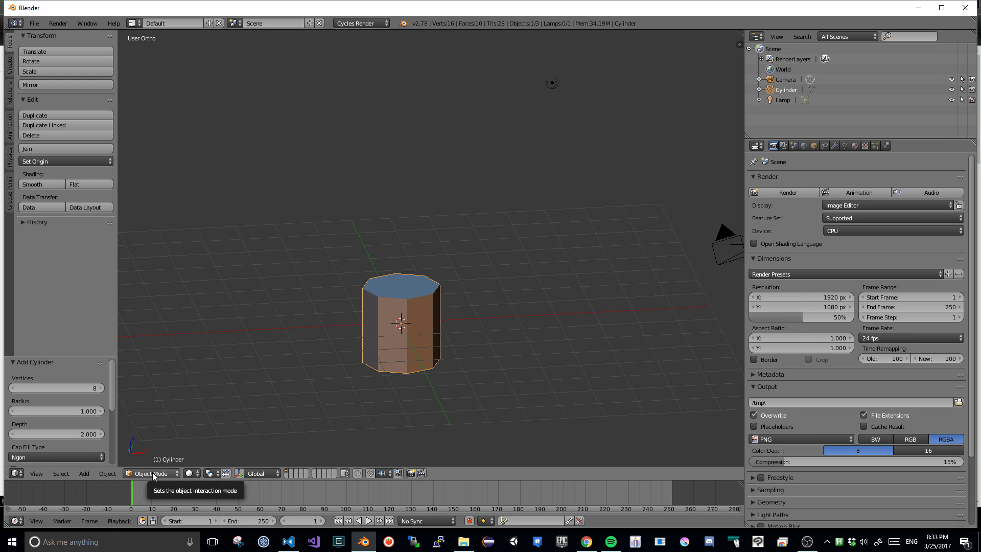
pyautogui.click(139, 474)
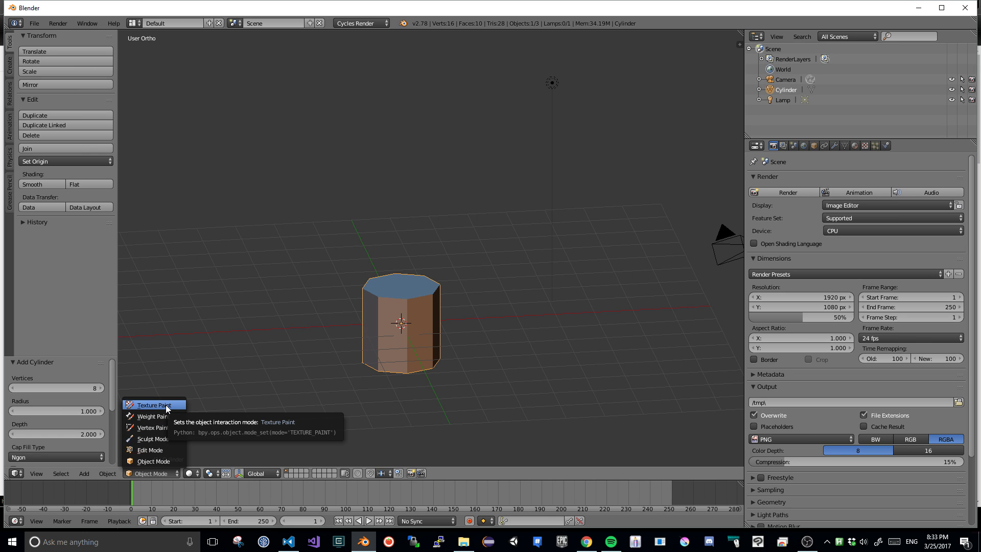
pyautogui.click(162, 455)
pyautogui.scroll(1, 456, 330)
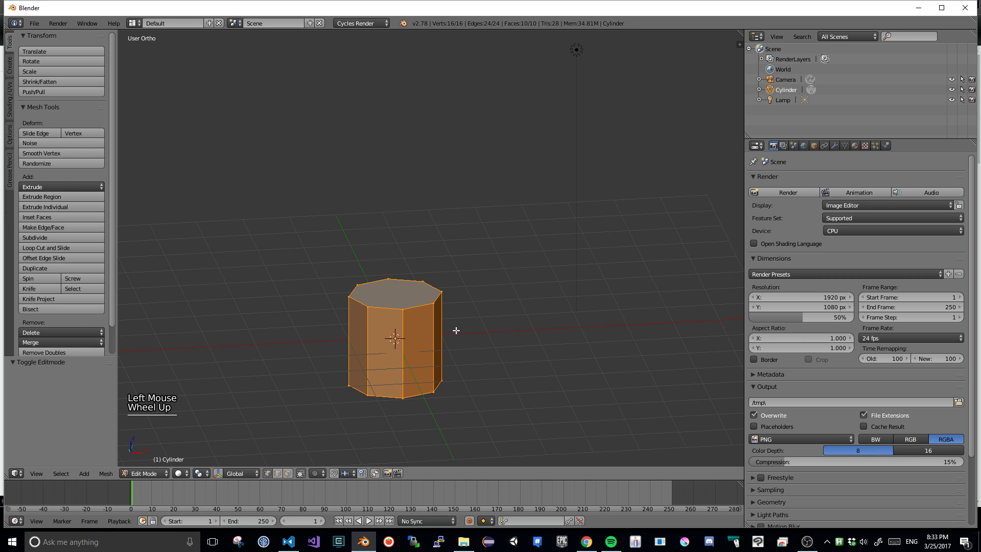
# - Practise selecting single vertices one after another along the cylinder's upper and lower rims
pyautogui.moveTo(494, 350); pyautogui.dragTo(483, 351, button='middle')
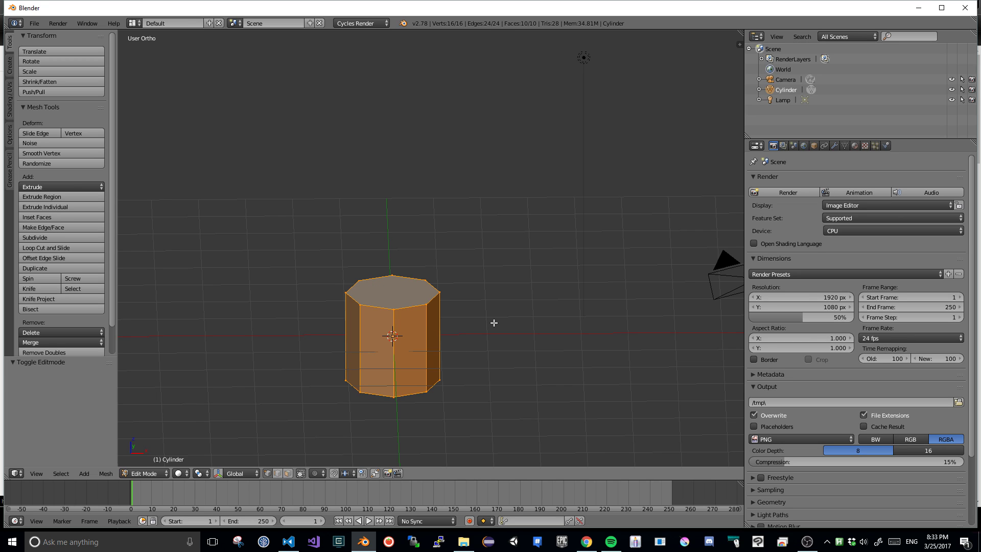
pyautogui.moveTo(494, 323); pyautogui.dragTo(536, 317, button='middle')
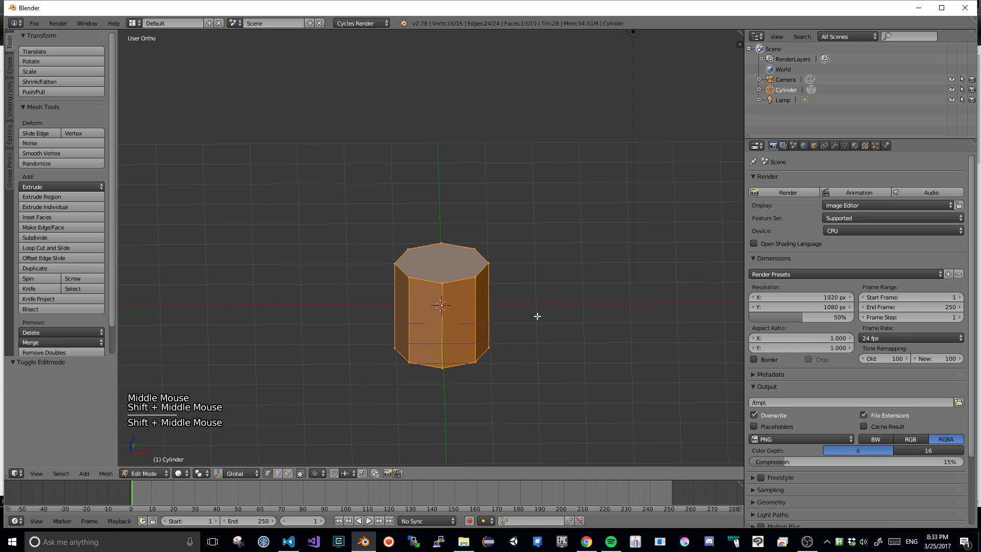
pyautogui.rightClick(445, 286)
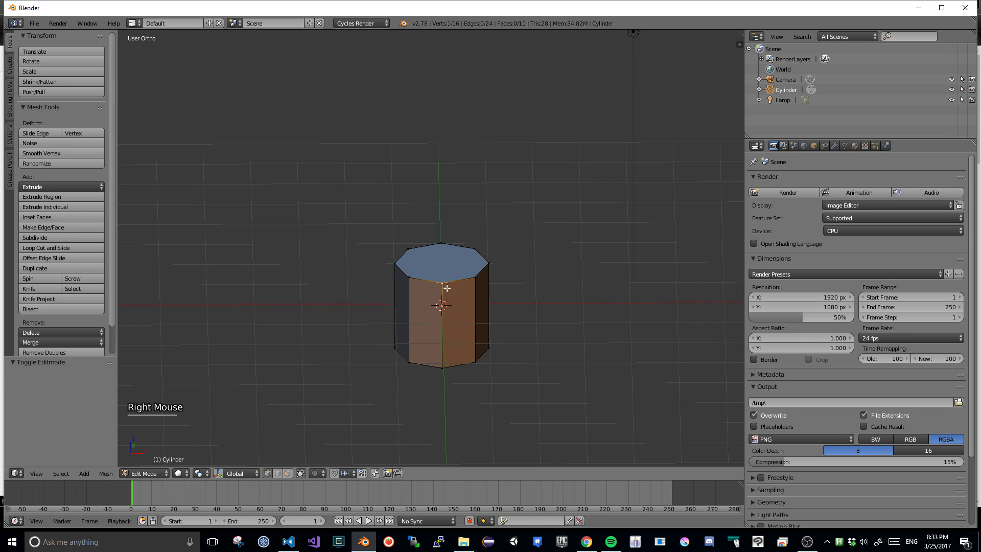
pyautogui.rightClick(477, 278)
pyautogui.rightClick(441, 285)
pyautogui.rightClick(409, 277)
pyautogui.rightClick(443, 367)
pyautogui.rightClick(474, 279)
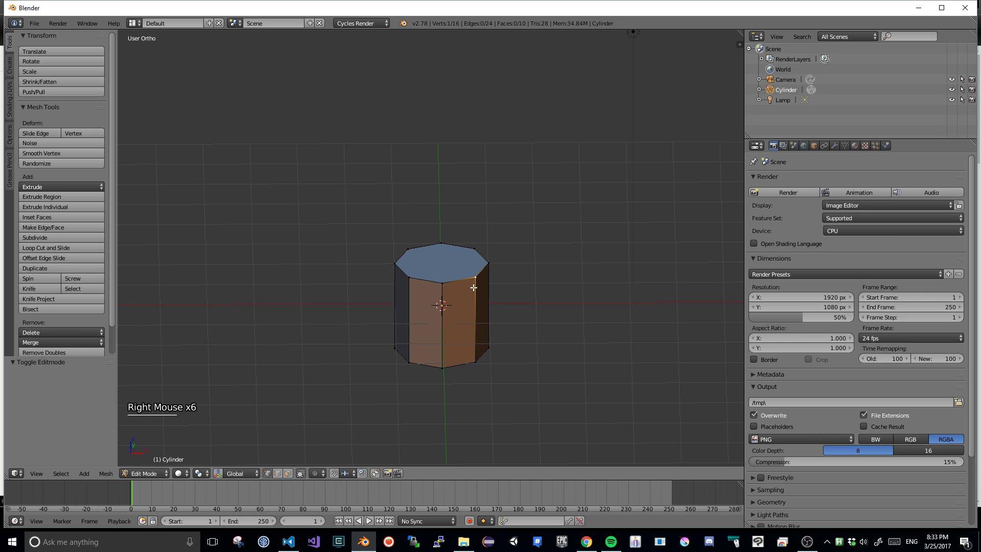
pyautogui.rightClick(477, 362)
# - Select the four corner vertices of one front side face of the cylinder together
pyautogui.rightClick(475, 278)
pyautogui.keyDown('shift'); pyautogui.rightClick(441, 283); pyautogui.keyUp('shift')
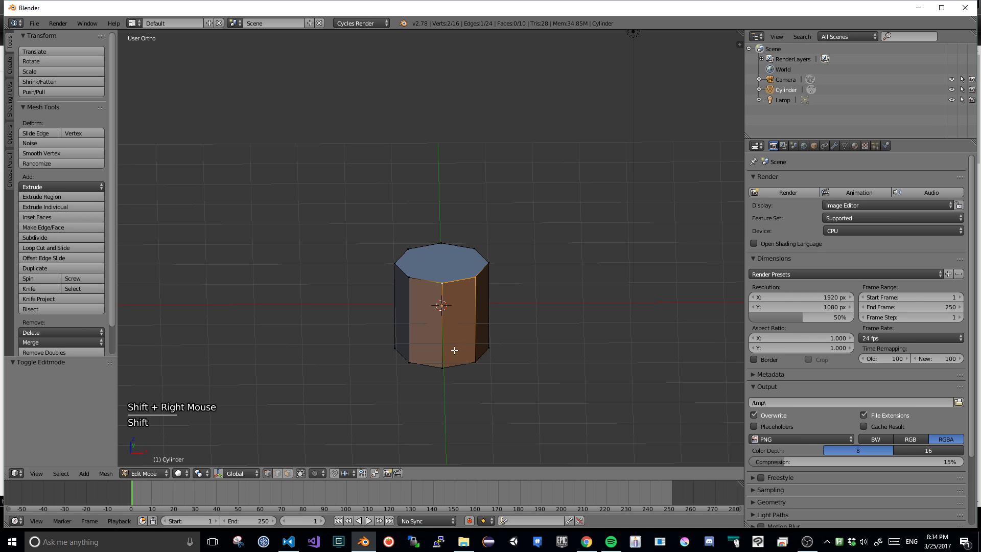
pyautogui.keyDown('shift'); pyautogui.rightClick(443, 366); pyautogui.keyUp('shift')
pyautogui.keyDown('shift'); pyautogui.rightClick(475, 362); pyautogui.keyUp('shift')
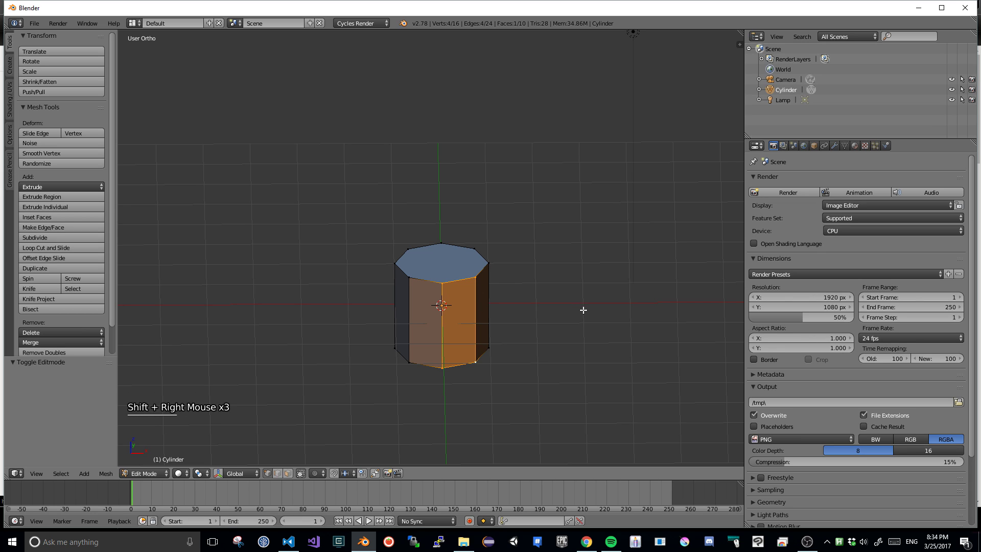
# - Change to edge select mode and select individual edges along the front of the cylinder's top rim
pyautogui.moveTo(583, 309); pyautogui.dragTo(565, 311, button='middle')
pyautogui.moveTo(506, 349); pyautogui.dragTo(535, 327, button='middle')
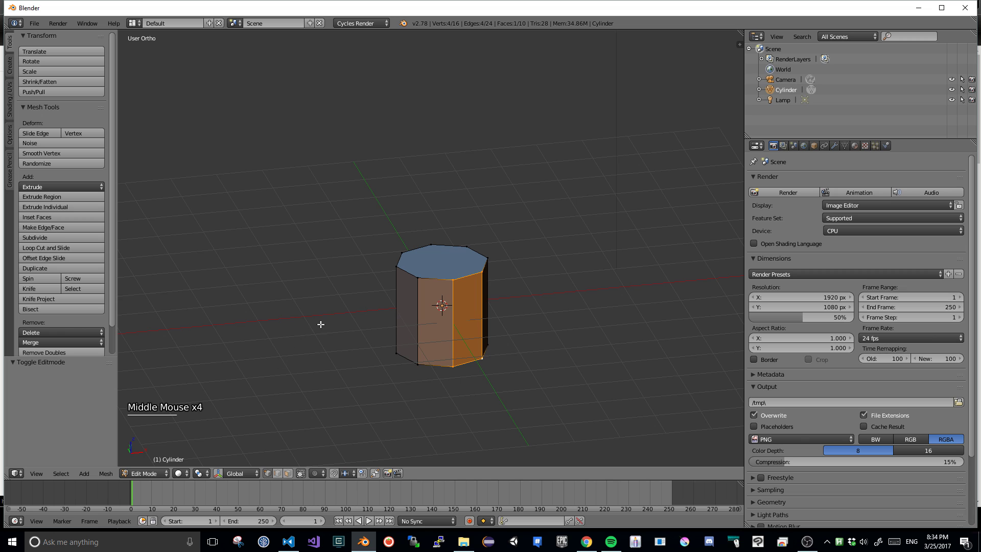
pyautogui.moveTo(320, 324); pyautogui.dragTo(329, 326, button='middle')
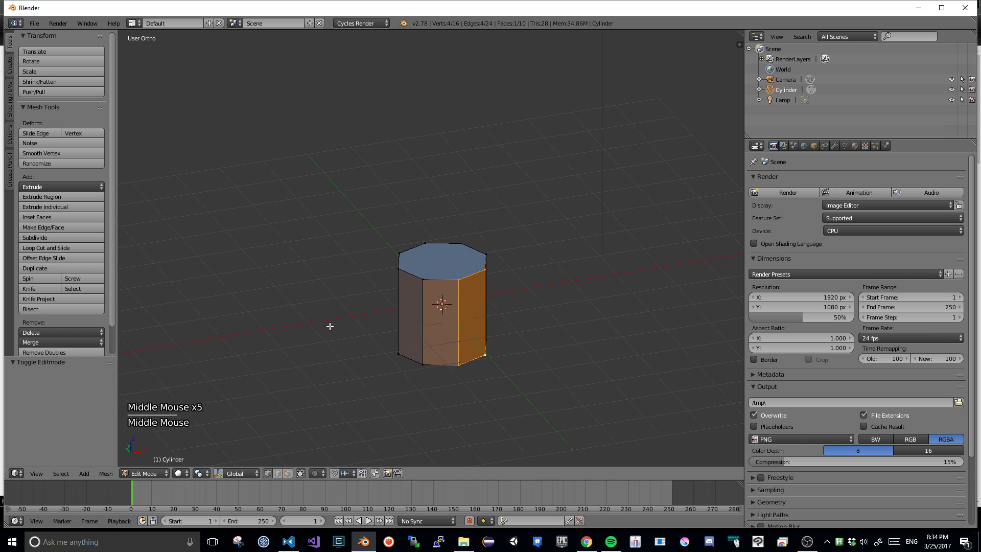
pyautogui.click(275, 473)
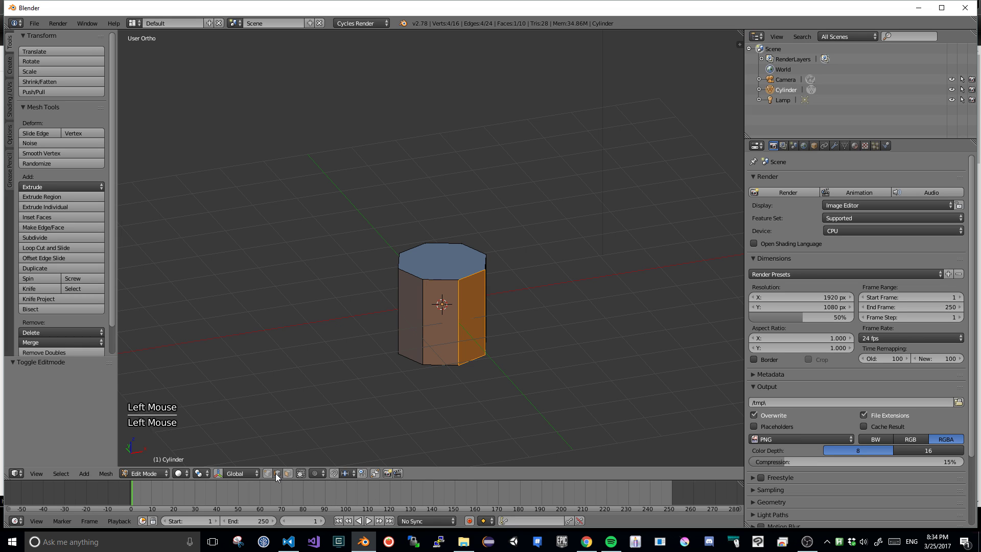
pyautogui.rightClick(452, 277)
pyautogui.rightClick(410, 274)
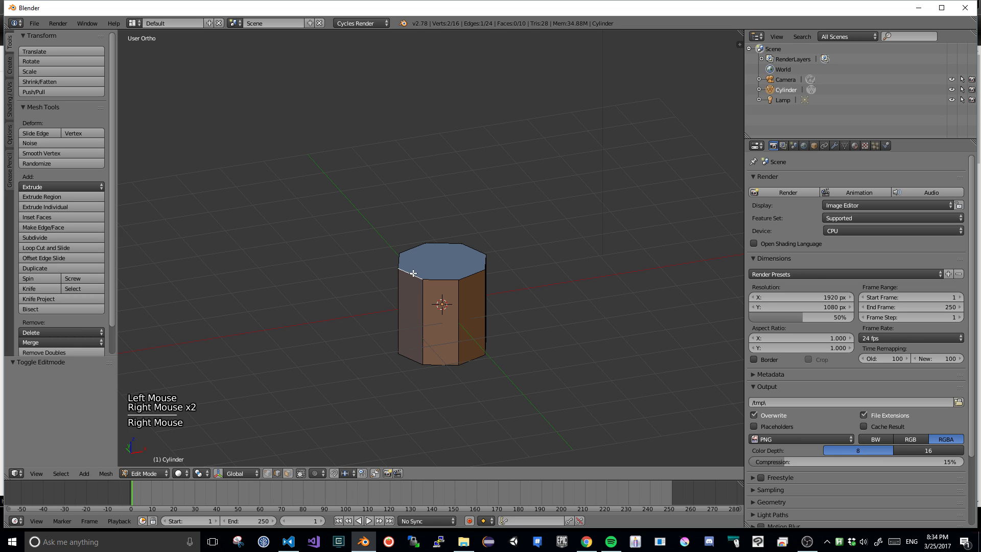
# - Change to face select mode and select the top and side faces in turn, ending on the middle front side face
pyautogui.click(289, 473)
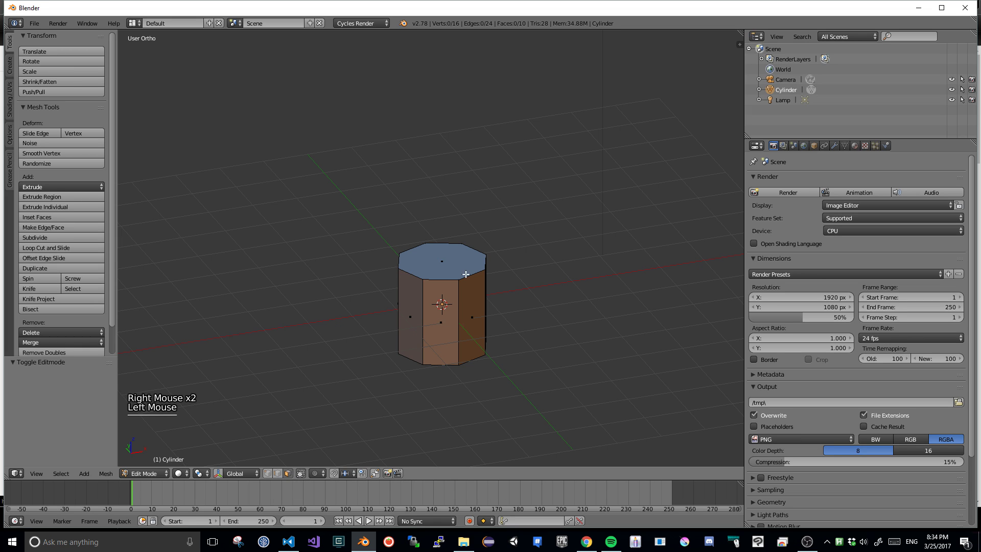
pyautogui.rightClick(442, 261)
pyautogui.rightClick(442, 325)
pyautogui.rightClick(421, 309)
pyautogui.rightClick(470, 312)
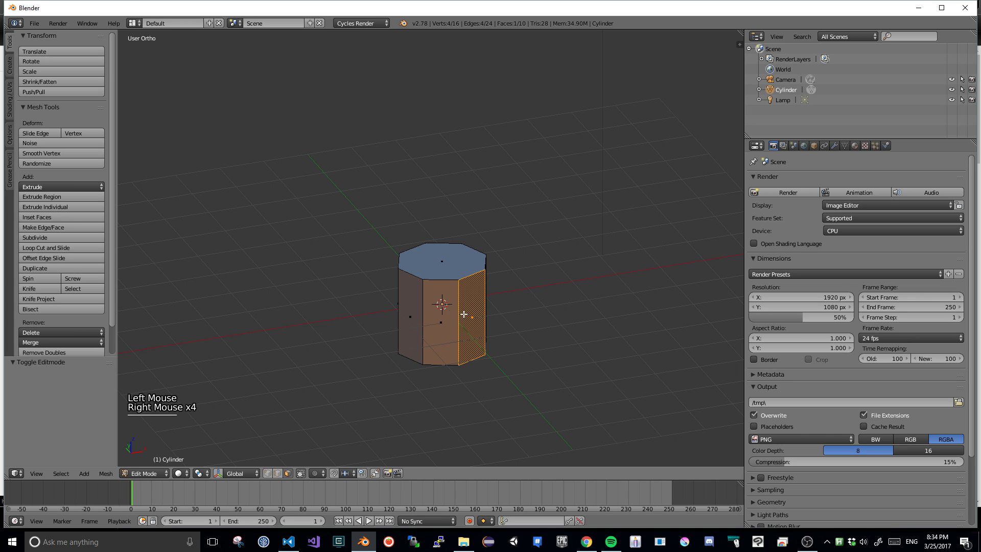
pyautogui.rightClick(440, 306)
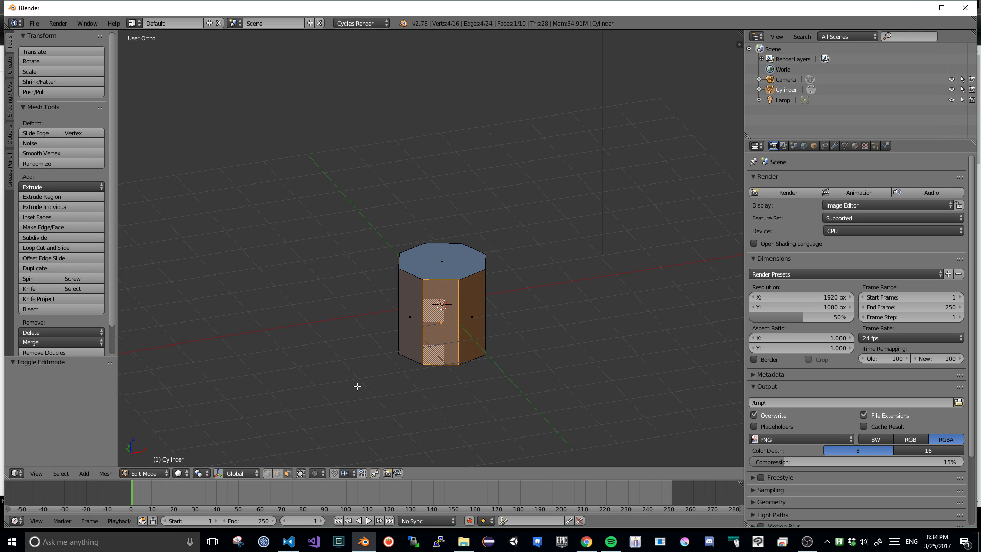
# - Choose Face as the Mesh Select Mode and select different cylinder faces one at a time, ending on a front side face
pyautogui.hotkey('ctrl', 'Tab')
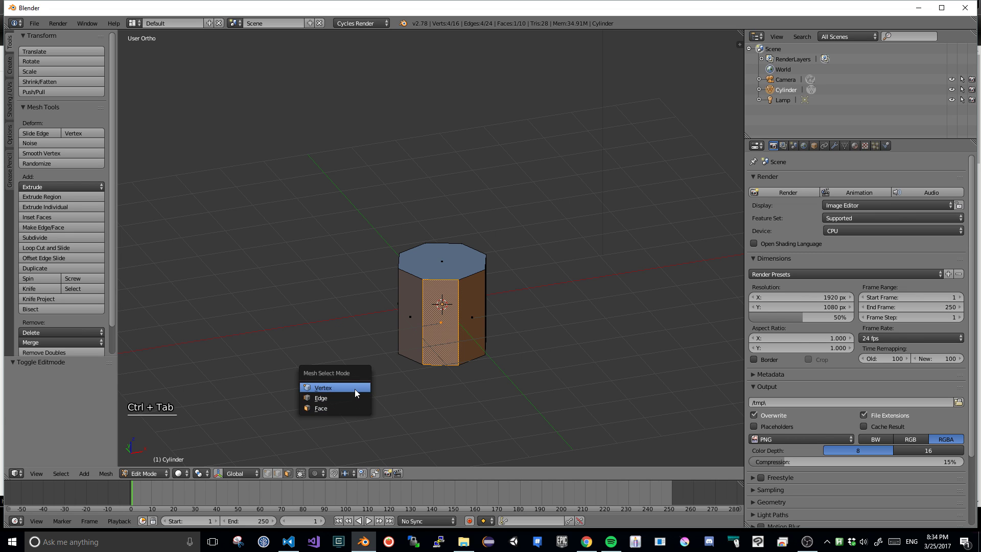
pyautogui.click(356, 404)
pyautogui.rightClick(430, 262)
pyautogui.rightClick(412, 322)
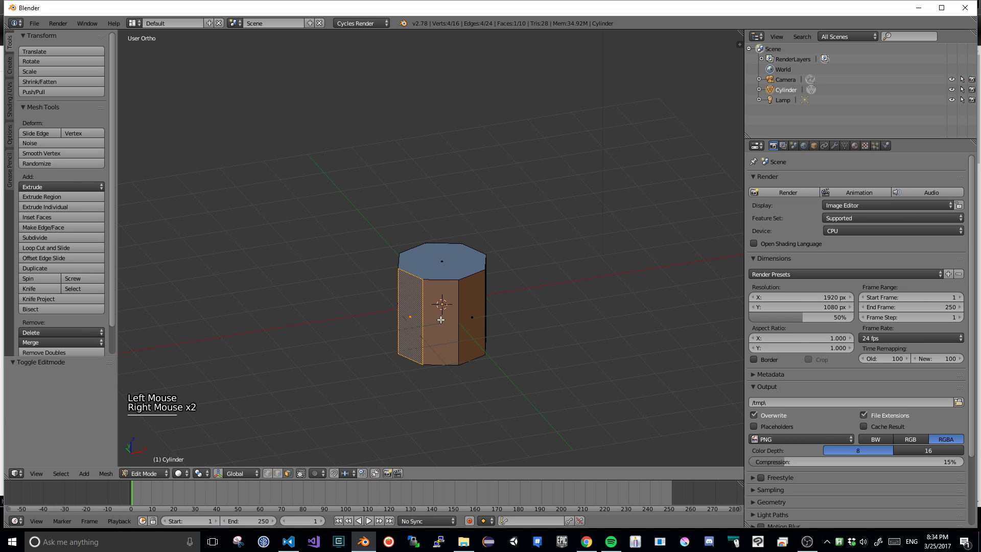
pyautogui.rightClick(441, 320)
pyautogui.rightClick(483, 314)
pyautogui.moveTo(576, 324); pyautogui.dragTo(562, 329, button='middle')
pyautogui.rightClick(426, 315)
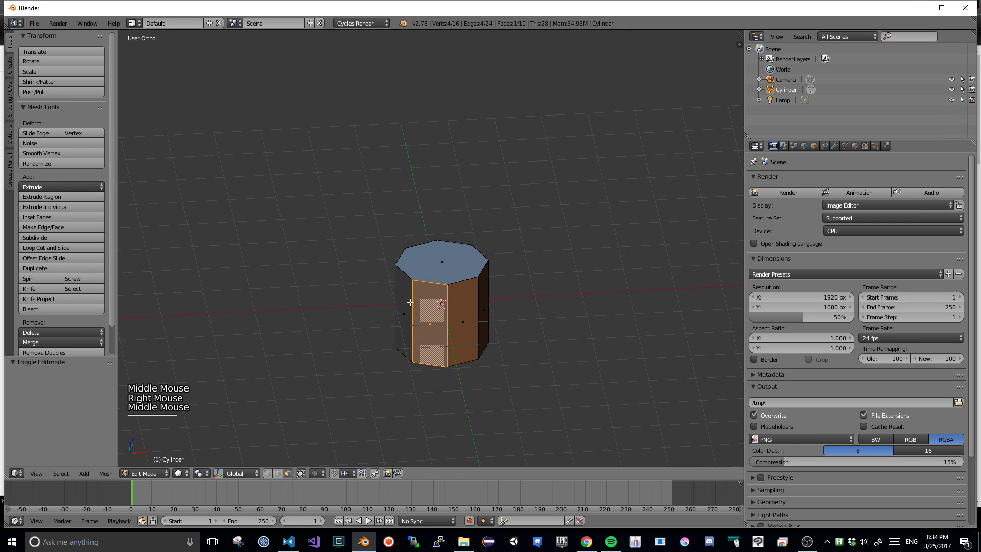
# - Return to edge select mode and select one front edge of the cylinder's top rim
pyautogui.click(287, 473)
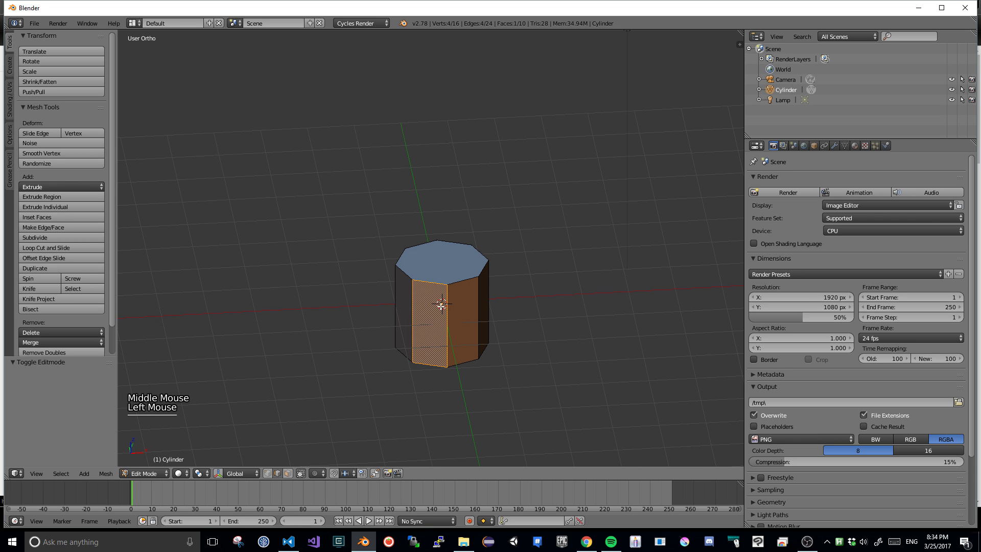
pyautogui.rightClick(431, 281)
pyautogui.rightClick(430, 280)
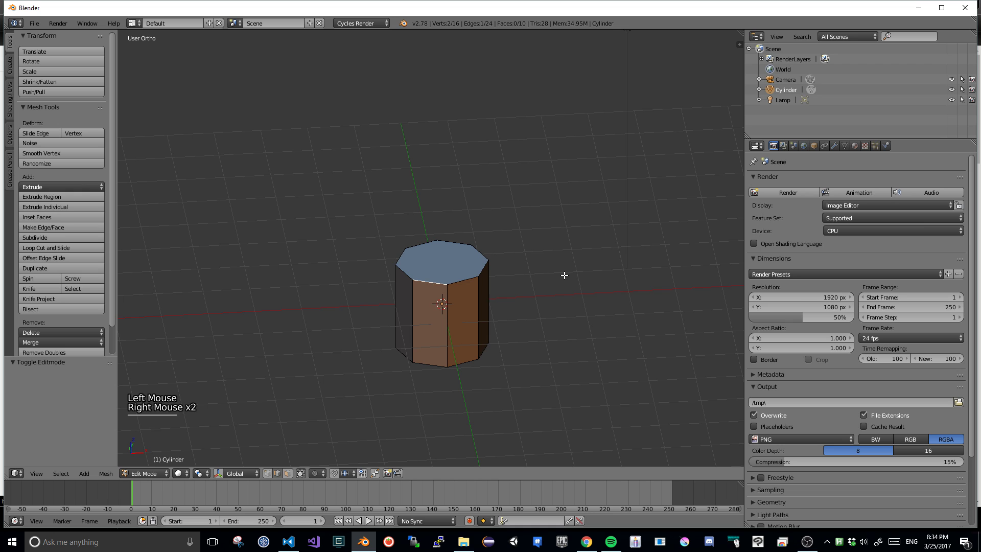
# - Select the whole edge loop around the cylinder's top rim, and deselect all of the mesh
pyautogui.moveTo(565, 276); pyautogui.dragTo(561, 281, button='middle')
pyautogui.moveTo(561, 281)
pyautogui.mouseDown(button='middle')
pyautogui.moveTo(523, 326)
pyautogui.moveTo(563, 289)
pyautogui.moveTo(565, 267)
pyautogui.mouseUp(button='middle')
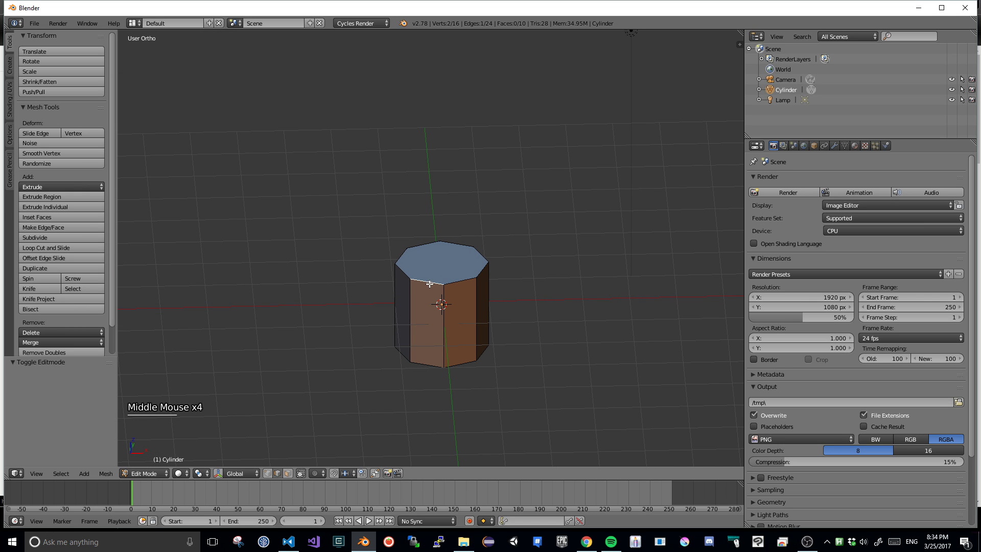
pyautogui.moveTo(552, 228); pyautogui.dragTo(541, 256, button='middle')
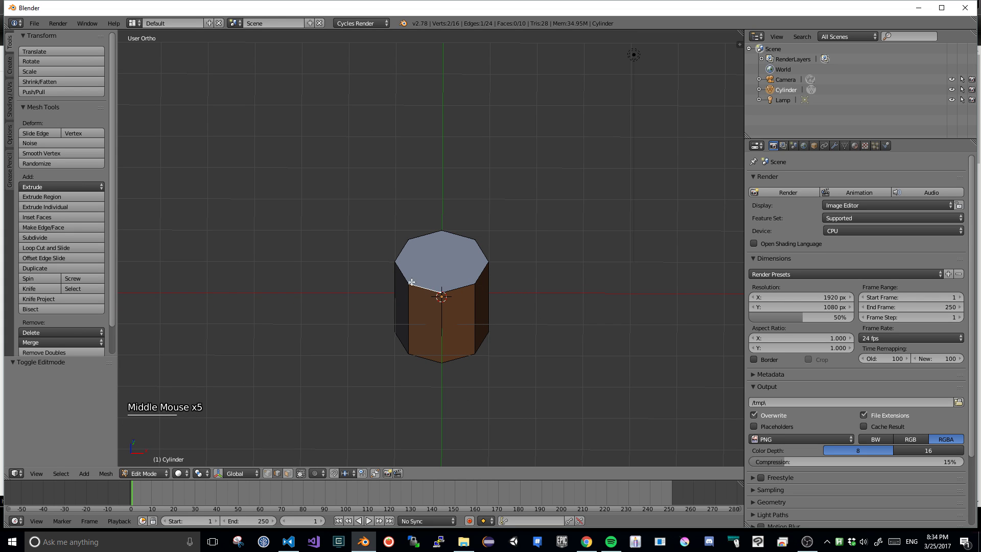
pyautogui.moveTo(555, 292); pyautogui.dragTo(556, 276, button='middle')
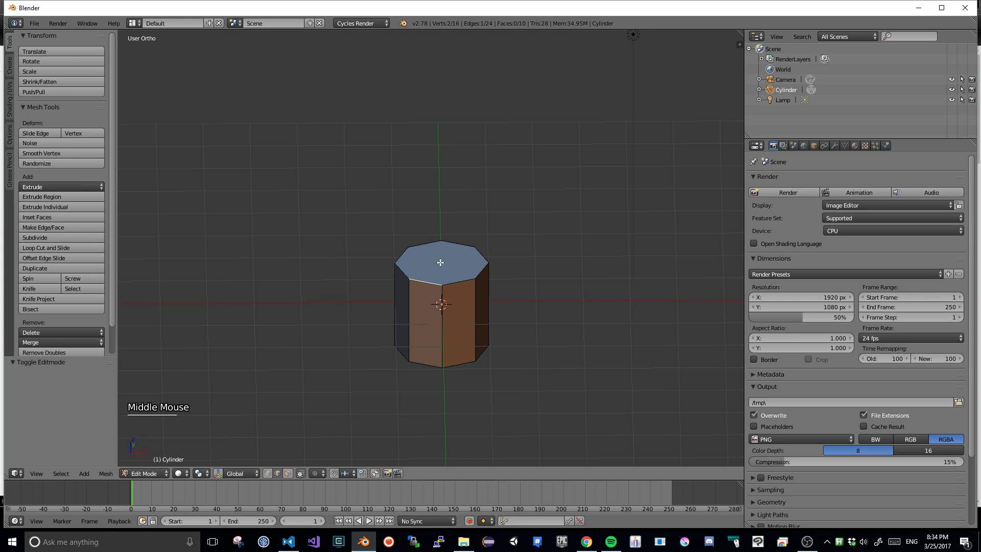
pyautogui.press('alt')
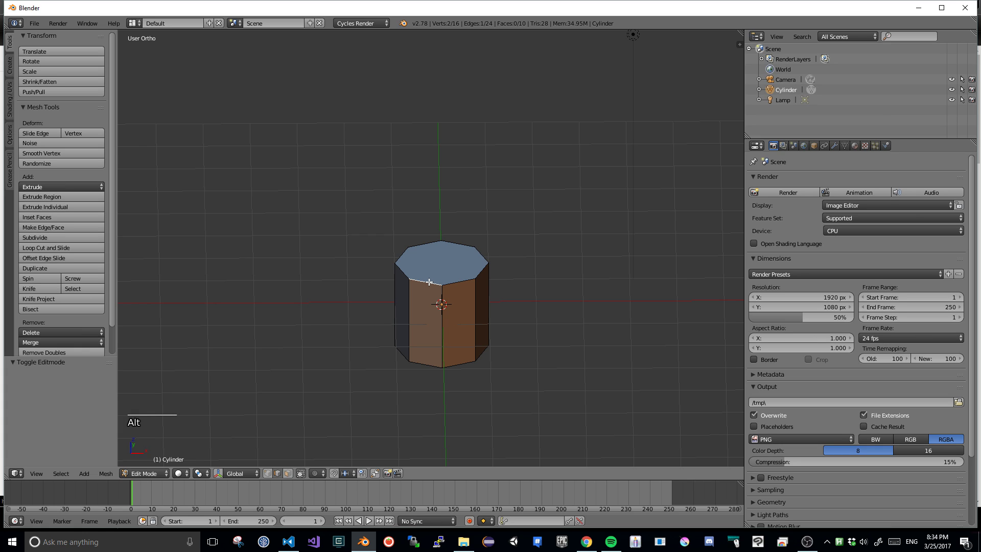
pyautogui.keyDown('alt'); pyautogui.rightClick(429, 282); pyautogui.keyUp('alt')
pyautogui.keyDown('alt'); pyautogui.rightClick(429, 281); pyautogui.keyUp('alt')
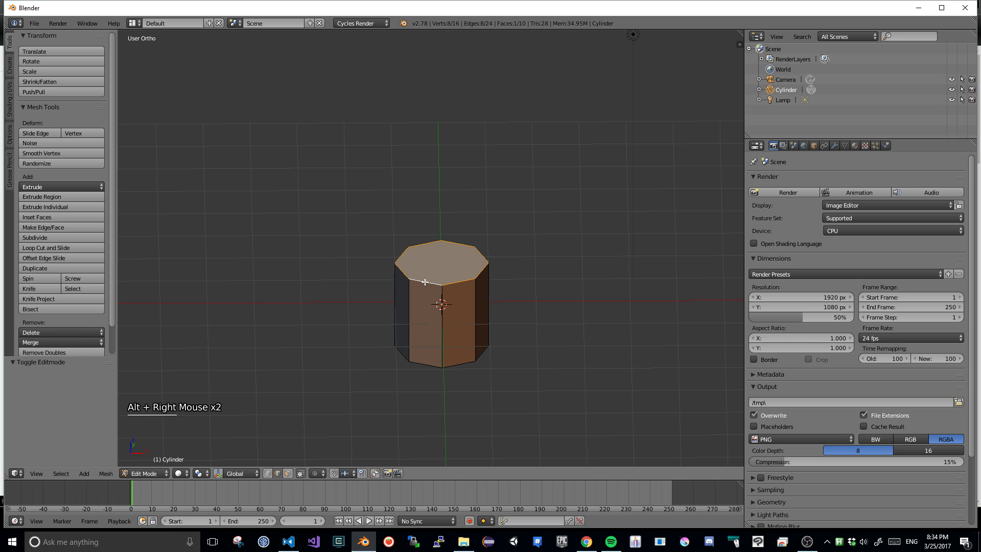
pyautogui.moveTo(539, 278)
pyautogui.mouseDown(button='middle')
pyautogui.moveTo(580, 276)
pyautogui.moveTo(549, 266)
pyautogui.mouseUp(button='middle')
pyautogui.press('a')
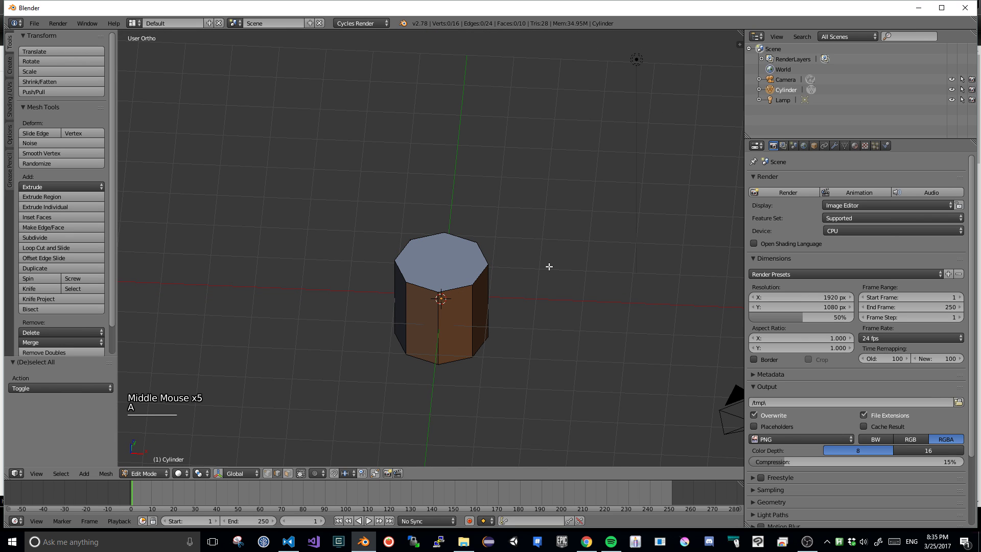
# - Switch the whole cylinder mesh between selected and deselected several times, ending with everything deselected
pyautogui.press('a')
pyautogui.press('a')
pyautogui.press('a')
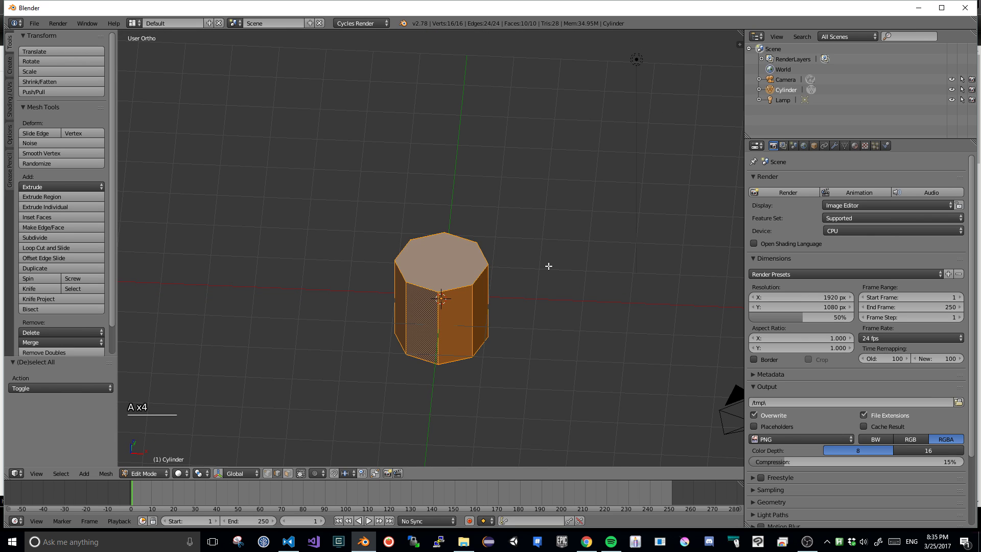
pyautogui.press('a')
pyautogui.press('a')
pyautogui.press('a')
pyautogui.press('a')
pyautogui.press('a')
pyautogui.press('a')
pyautogui.press('a')
pyautogui.press('a')
pyautogui.press('a')
pyautogui.press('a')
pyautogui.moveTo(541, 303)
pyautogui.mouseDown(button='middle')
pyautogui.moveTo(535, 287)
pyautogui.moveTo(541, 291)
pyautogui.mouseUp(button='middle')
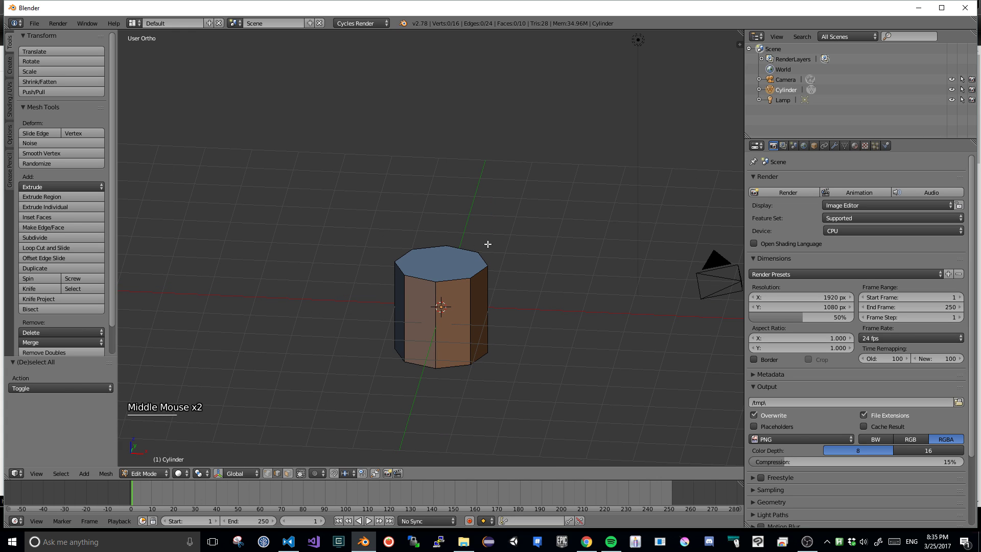
# - Box-select across the entire cylinder with selection limited to visible geometry, and view the selection from other angles
pyautogui.moveTo(540, 312)
pyautogui.mouseDown(button='middle')
pyautogui.moveTo(540, 324)
pyautogui.moveTo(535, 317)
pyautogui.mouseUp(button='middle')
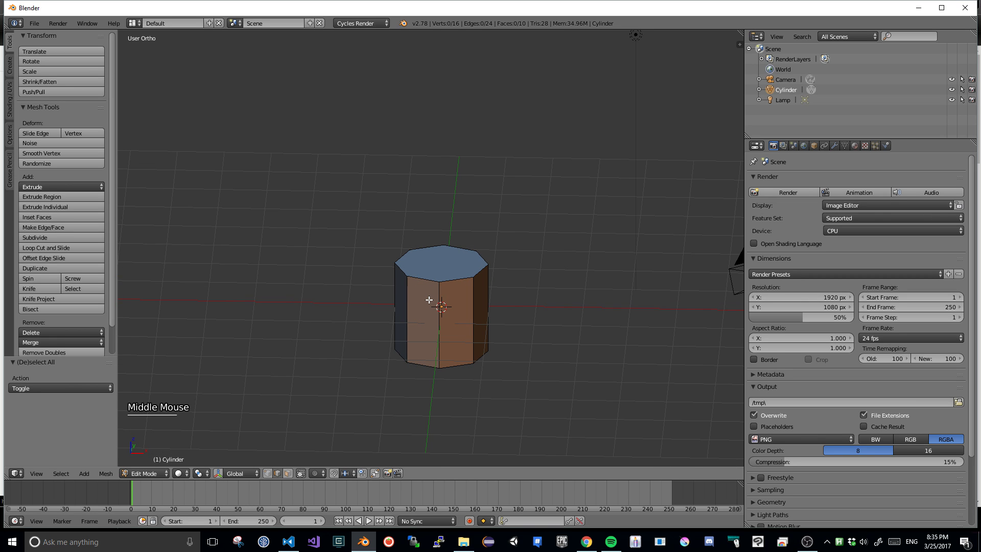
pyautogui.press('b')
pyautogui.moveTo(356, 219); pyautogui.dragTo(427, 277)
pyautogui.moveTo(458, 306); pyautogui.dragTo(567, 389)
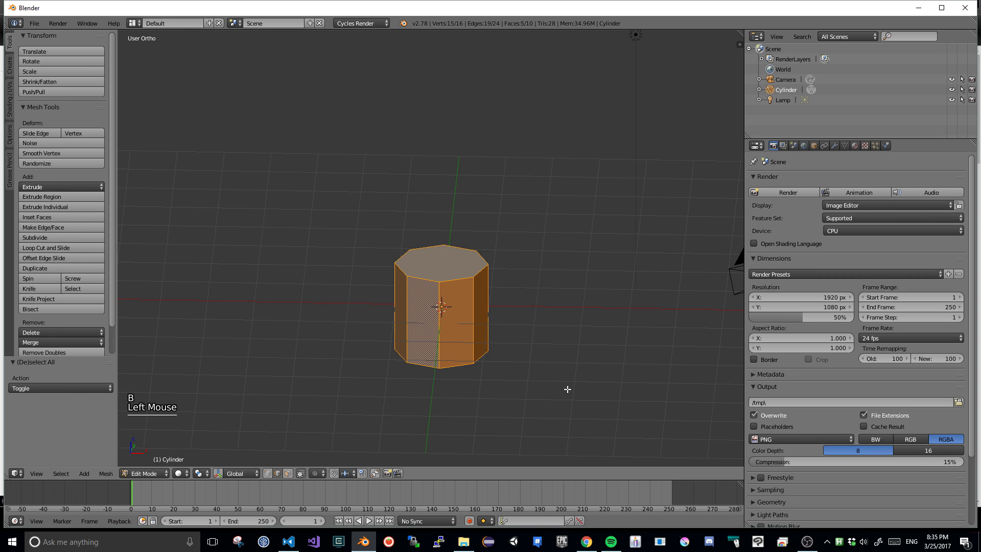
pyautogui.moveTo(626, 319); pyautogui.dragTo(591, 301, button='middle')
pyautogui.middleClick(482, 276)
pyautogui.moveTo(547, 267); pyautogui.dragTo(546, 312, button='middle')
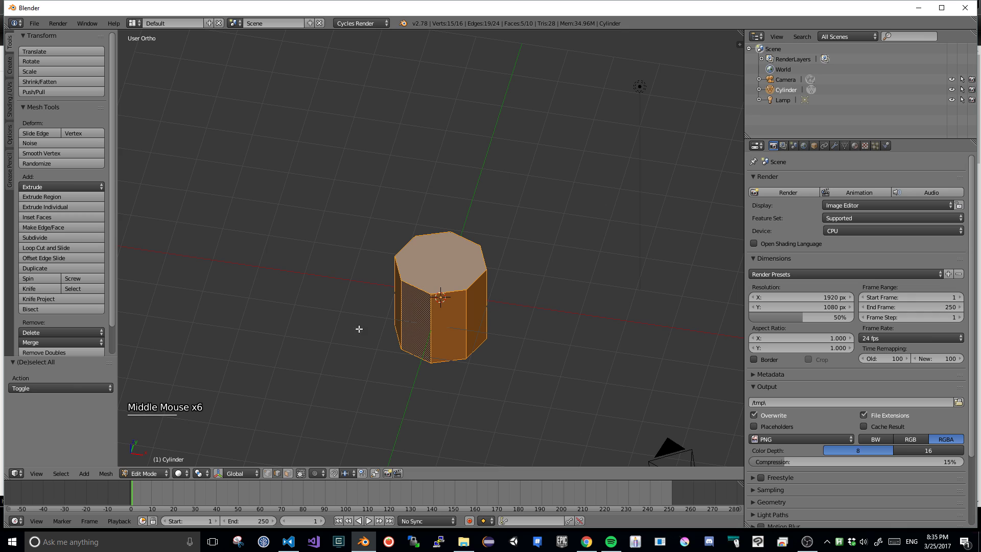
# - Turn off limiting the selection to visible geometry so the cylinder's hidden edges and faces can be selected
pyautogui.click(301, 473)
pyautogui.middleClick(385, 439)
pyautogui.moveTo(384, 439); pyautogui.dragTo(403, 401, button='middle')
pyautogui.moveTo(519, 383)
pyautogui.mouseDown(button='middle')
pyautogui.moveTo(358, 390)
pyautogui.moveTo(510, 375)
pyautogui.mouseUp(button='middle')
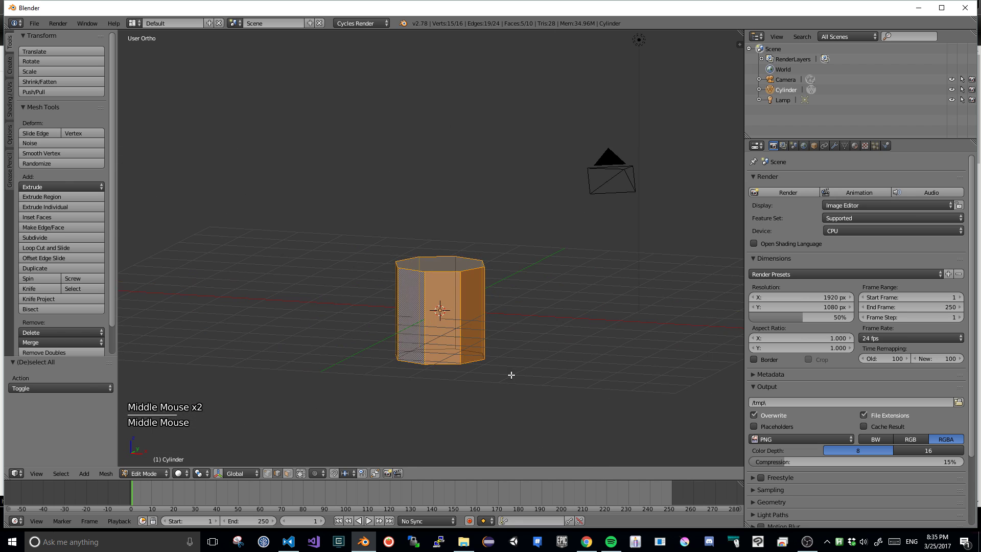
pyautogui.scroll(-1, 512, 367)
pyautogui.moveTo(531, 341); pyautogui.dragTo(543, 339, button='middle')
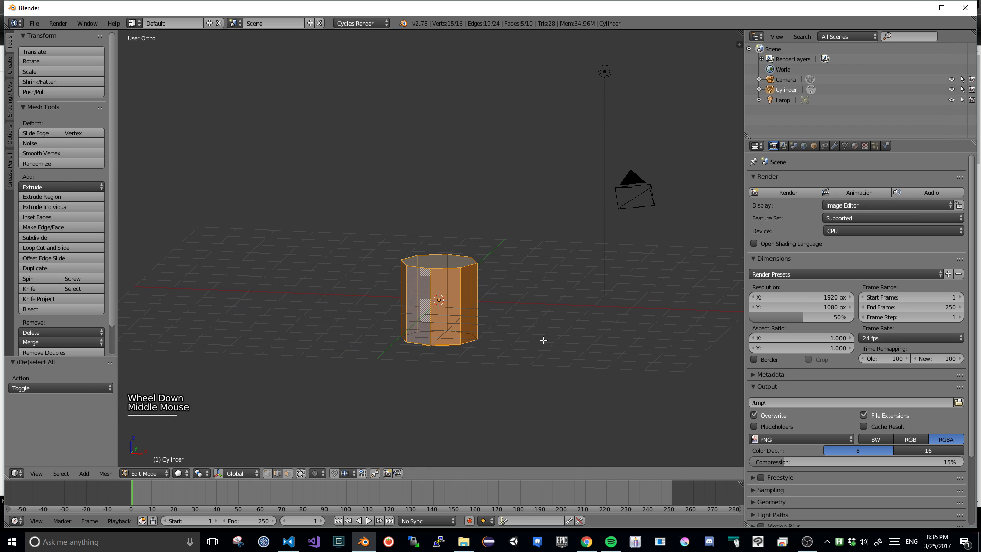
# - Deselect the mesh, box-select the entire cylinder including its hidden back side, and deselect everything again
pyautogui.press('a')
pyautogui.press('b')
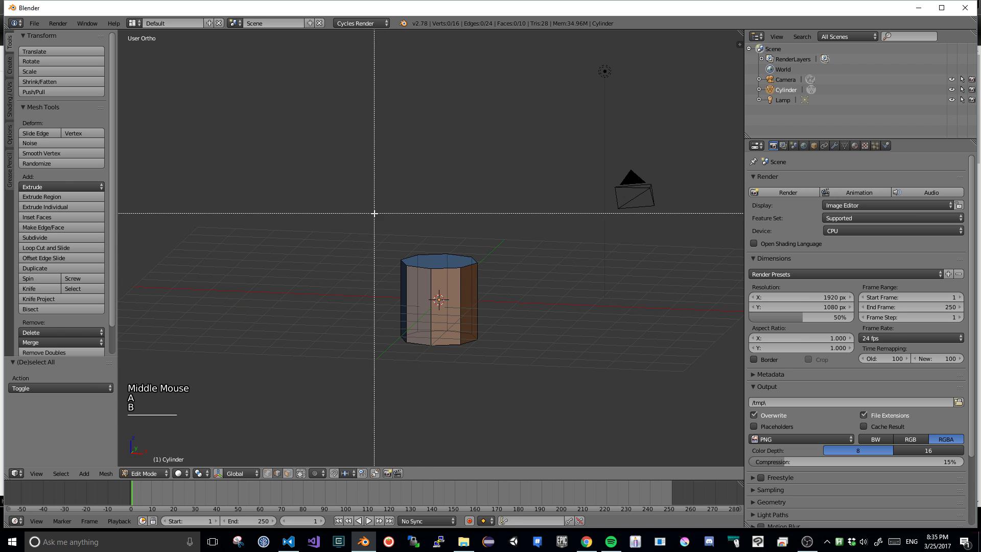
pyautogui.moveTo(374, 212); pyautogui.dragTo(526, 367)
pyautogui.moveTo(607, 314); pyautogui.dragTo(306, 438, button='middle')
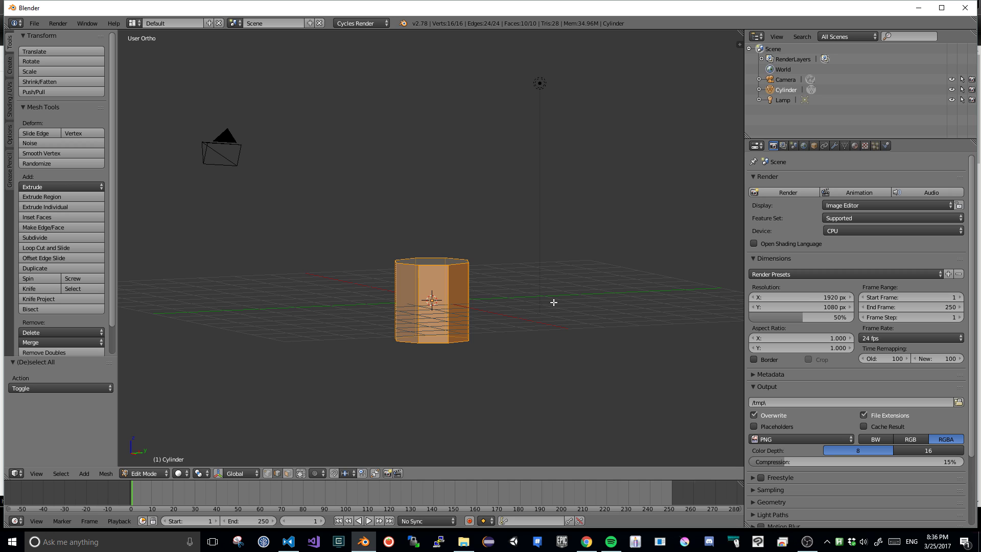
pyautogui.moveTo(553, 302); pyautogui.dragTo(554, 310, button='middle')
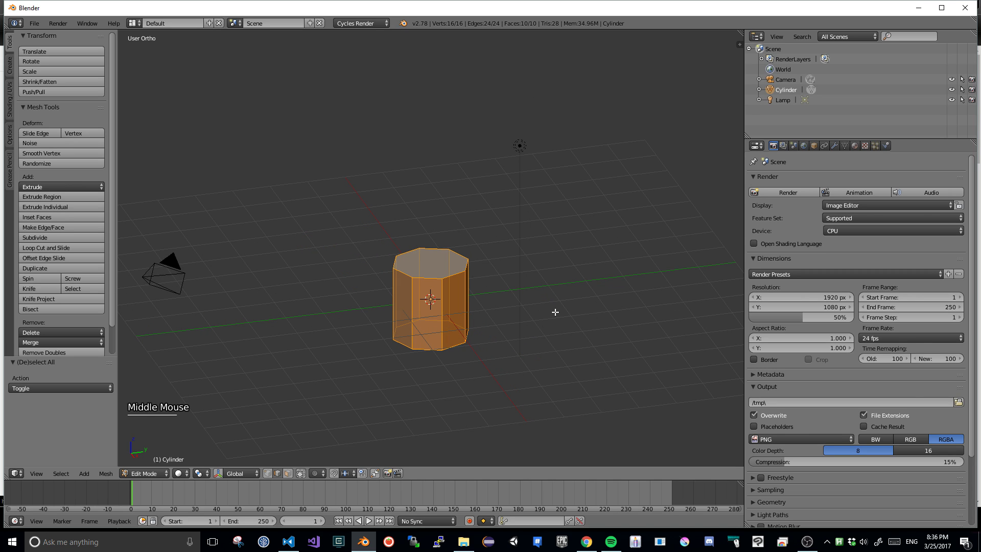
pyautogui.press('q')
pyautogui.press('a')
pyautogui.moveTo(554, 332); pyautogui.dragTo(535, 346, button='middle')
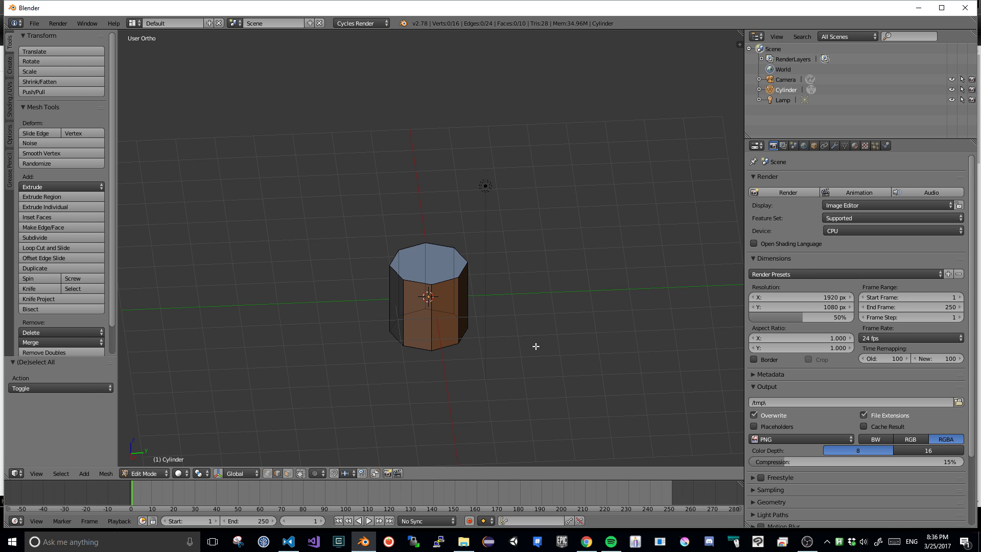
# - Examine the see-through cylinder from several angles and distances, looking at its back edges and faces
pyautogui.scroll(2, 521, 309)
pyautogui.moveTo(521, 311); pyautogui.dragTo(543, 311, button='middle')
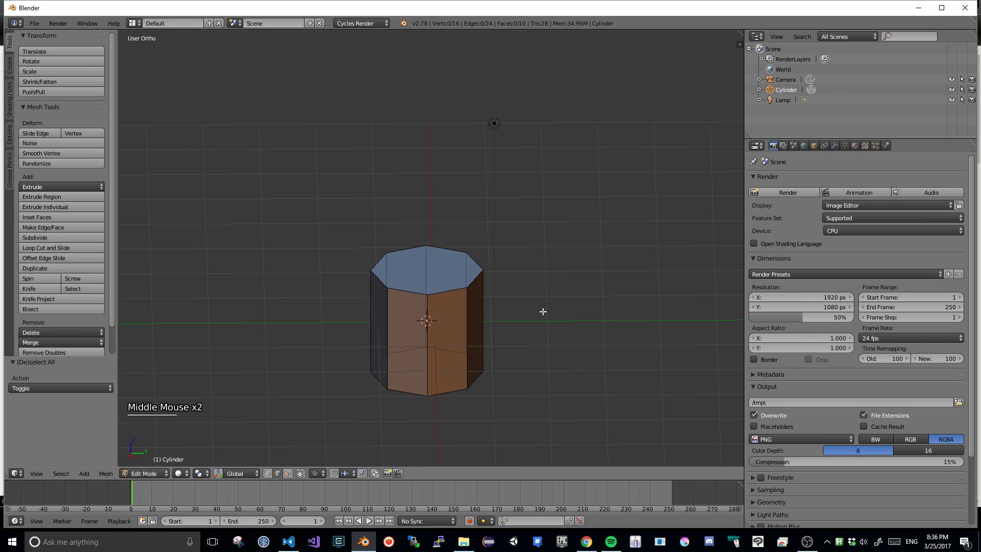
pyautogui.moveTo(544, 271); pyautogui.dragTo(537, 281, button='middle')
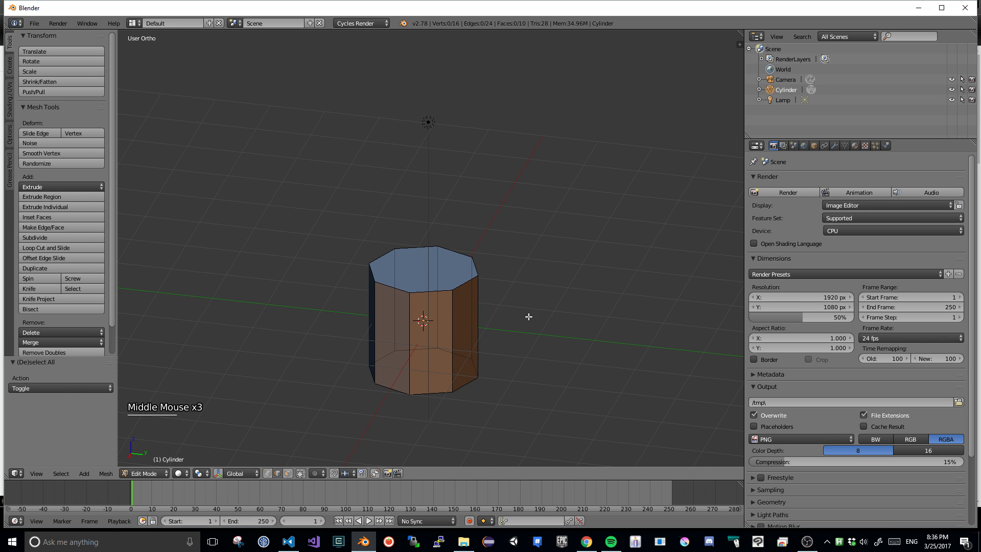
pyautogui.moveTo(531, 328); pyautogui.dragTo(543, 323, button='middle')
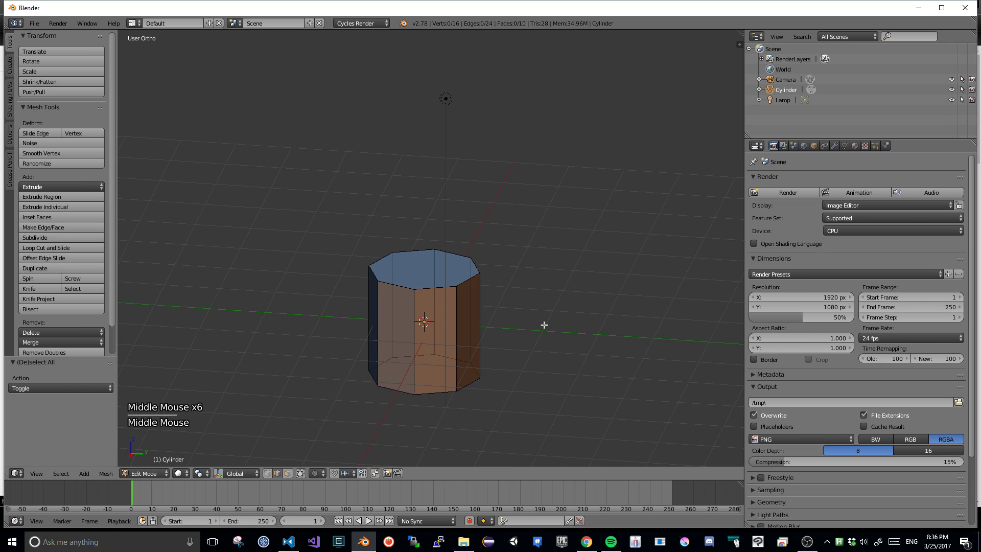
pyautogui.scroll(-3, 543, 321)
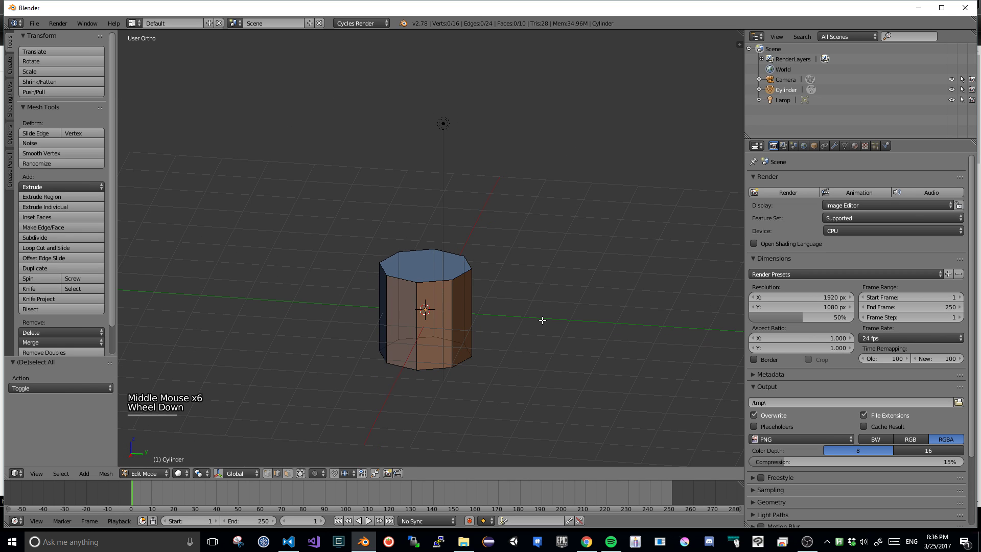
pyautogui.scroll(2, 543, 321)
pyautogui.scroll(-1, 542, 320)
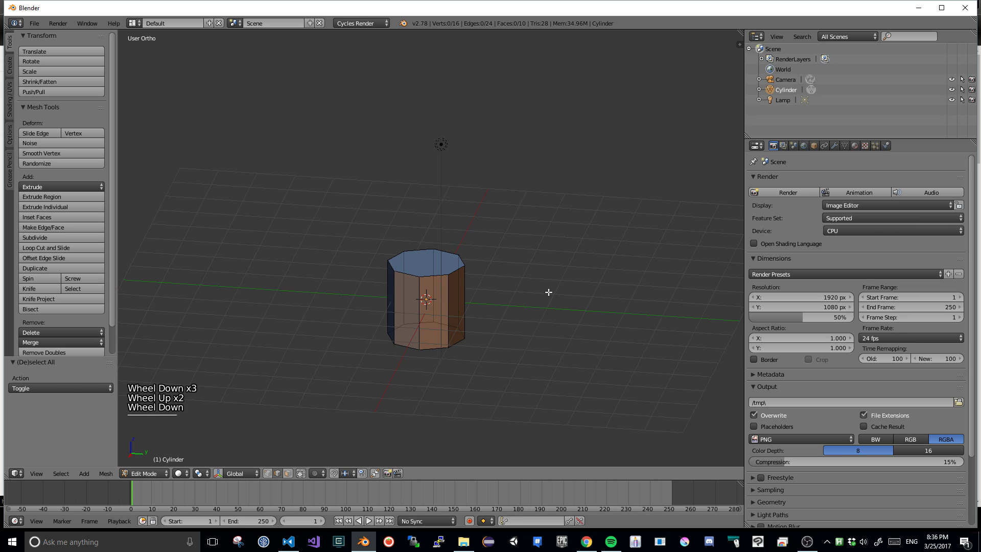
pyautogui.moveTo(545, 291); pyautogui.dragTo(591, 291, button='middle')
pyautogui.moveTo(644, 260); pyautogui.dragTo(515, 274, button='middle')
pyautogui.scroll(1, 506, 281)
pyautogui.scroll(-1, 505, 283)
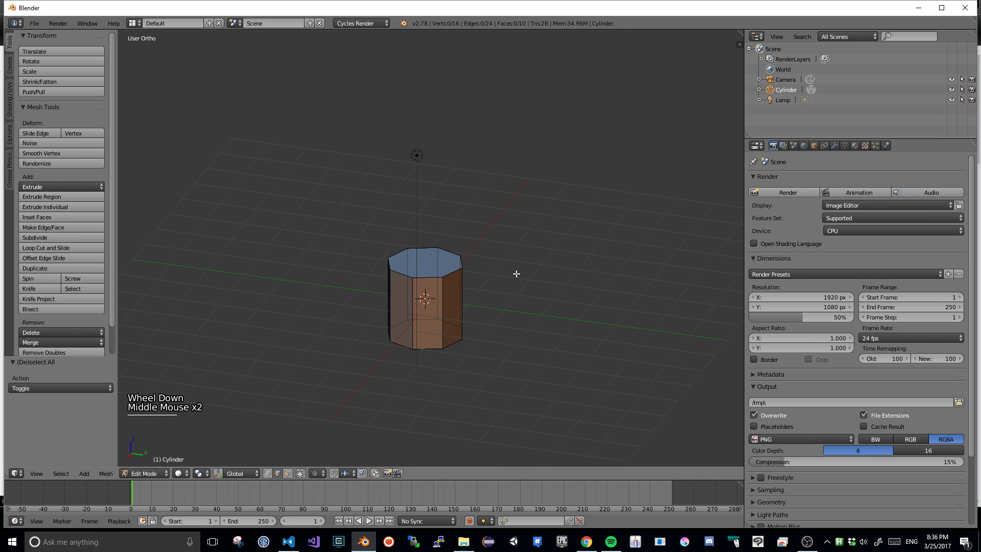
pyautogui.scroll(1, 510, 274)
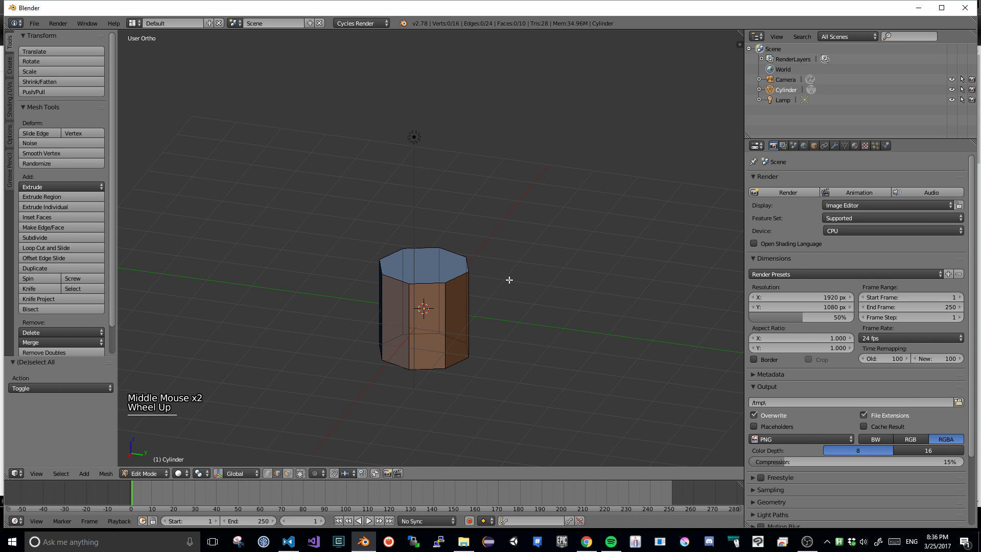
# - Select the whole cylinder mesh and scale it down uniformly to about 0.677
pyautogui.press('a')
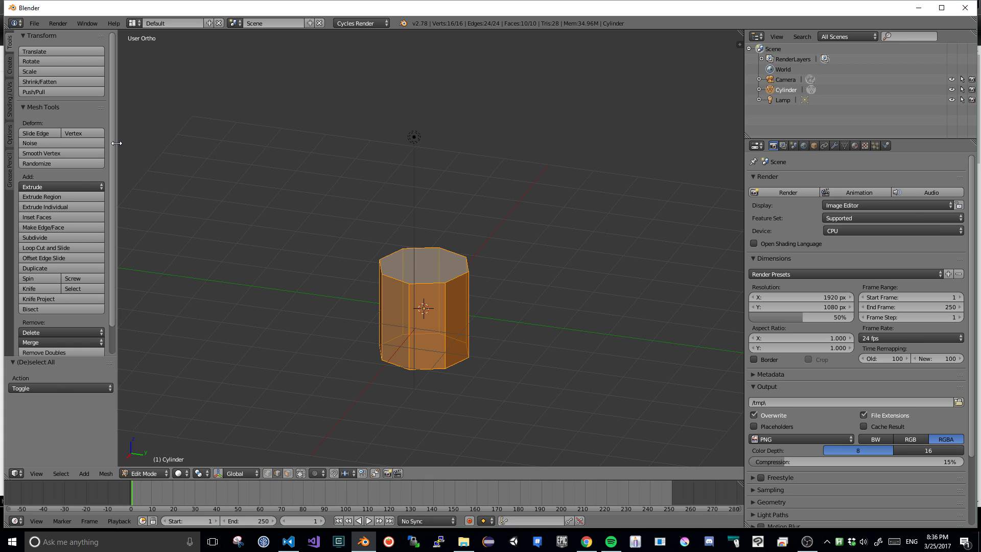
pyautogui.moveTo(114, 145)
pyautogui.mouseDown()
pyautogui.moveTo(116, 160)
pyautogui.moveTo(112, 127)
pyautogui.mouseUp()
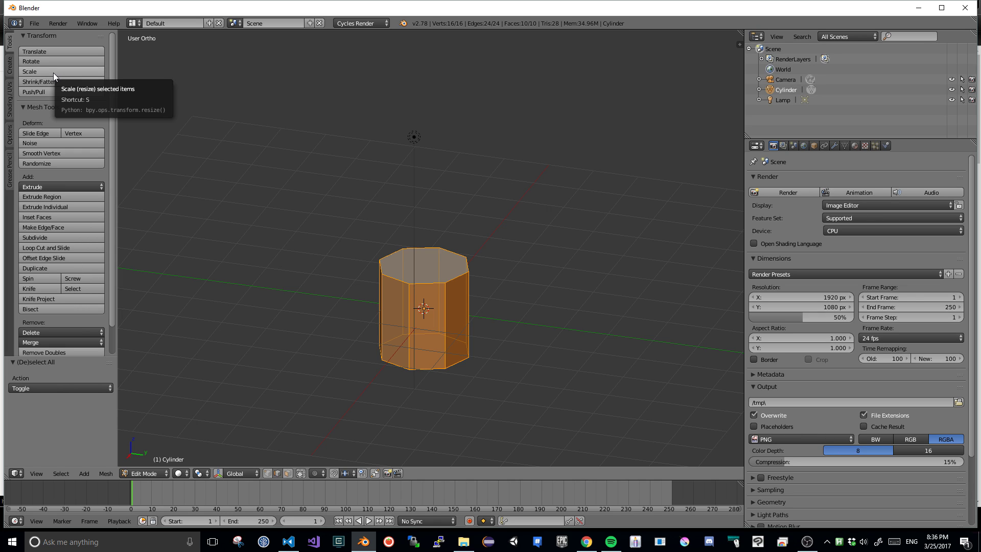
pyautogui.press('s')
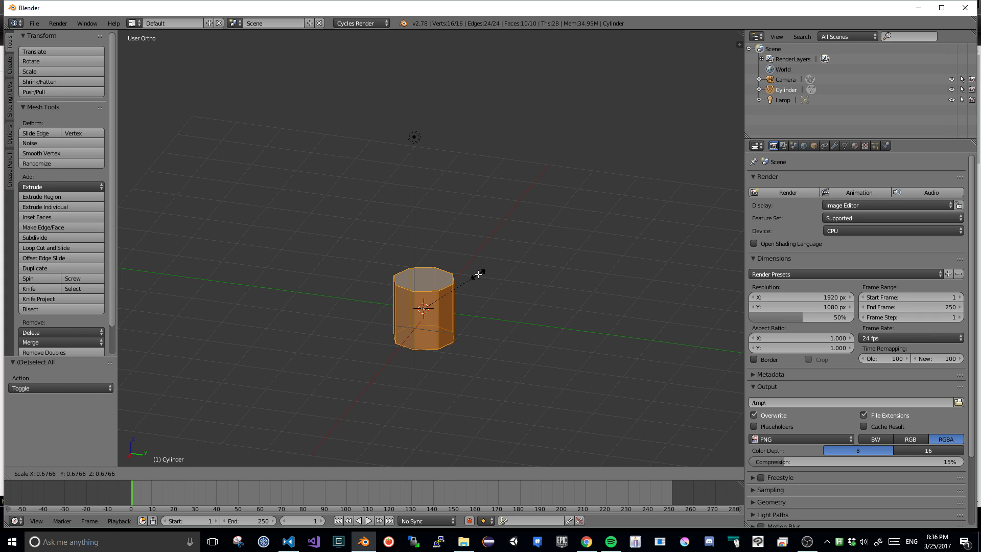
pyautogui.click(478, 274)
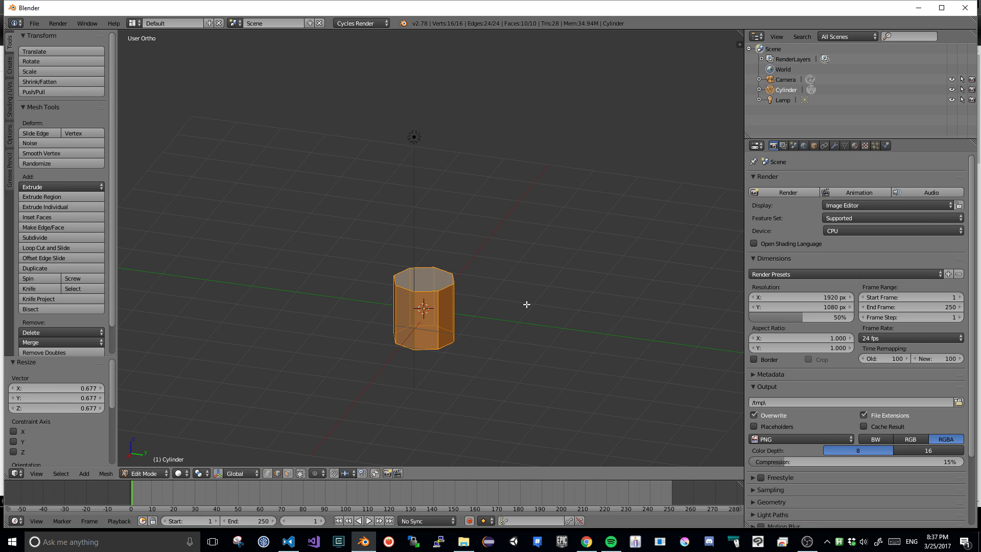
# - Try rotating the whole cylinder mesh about the global Z axis and about the global Y axis, cancelling both rotations
pyautogui.press('r')
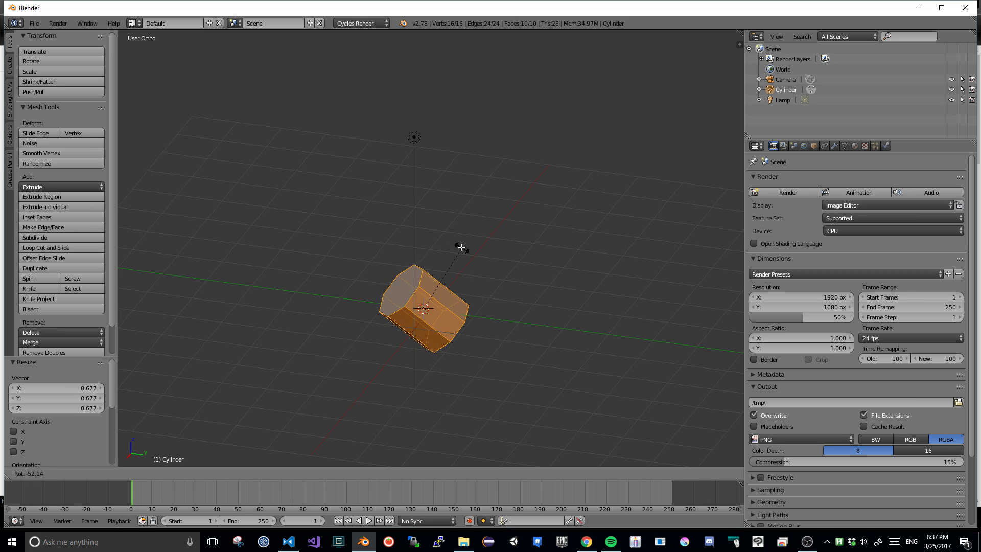
pyautogui.press('z')
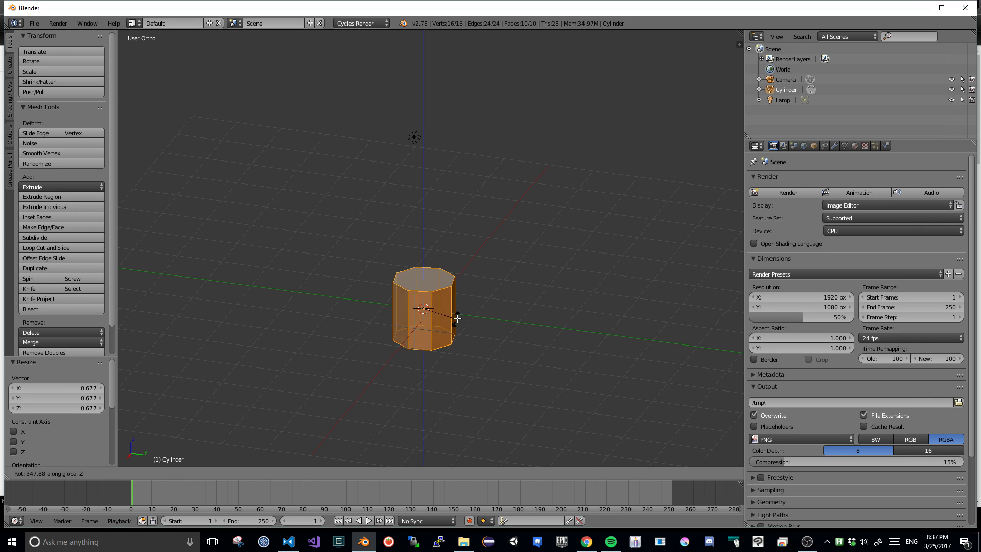
pyautogui.press('Escape')
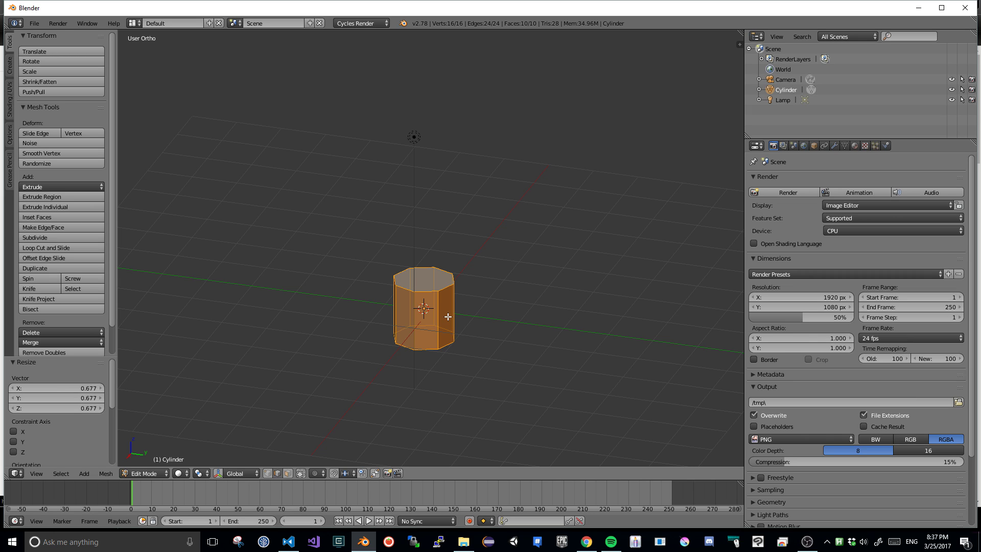
pyautogui.press('r')
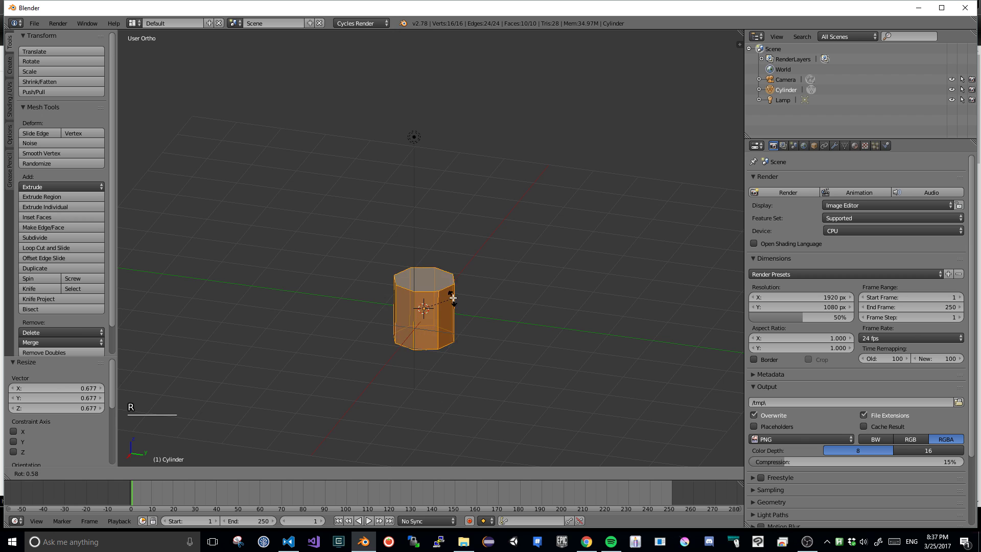
pyautogui.press('y')
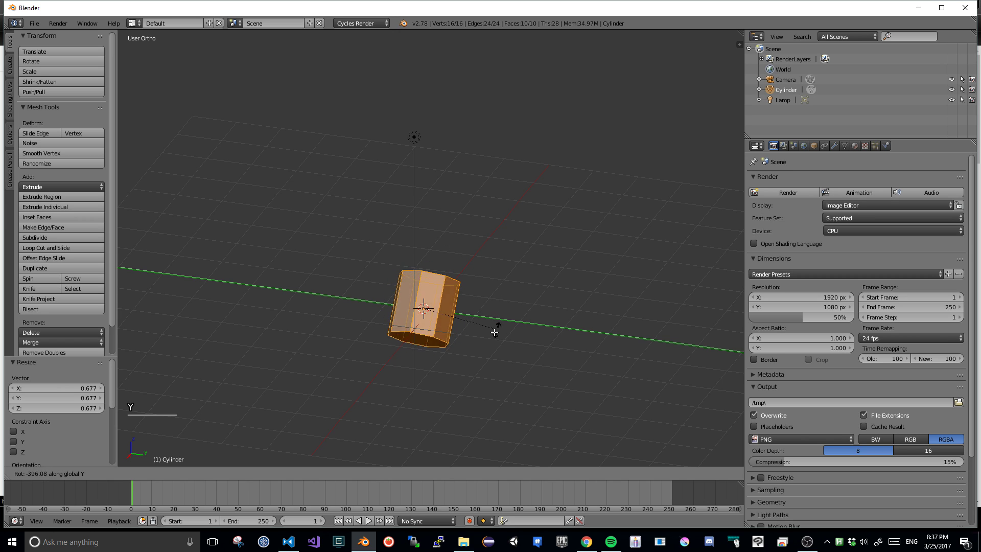
pyautogui.press('Escape')
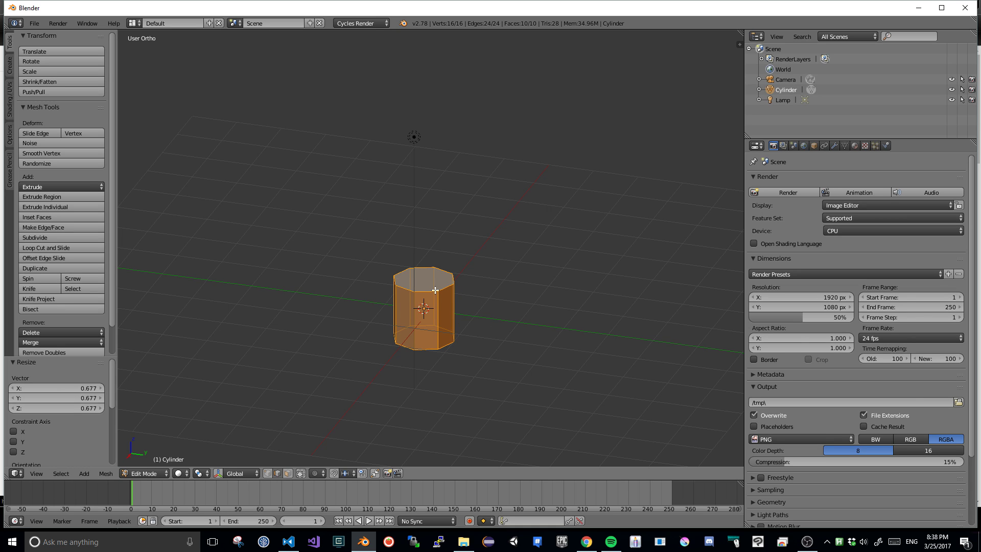
# - Switch to face select mode and select only the cylinder's top face
pyautogui.scroll(2, 420, 283)
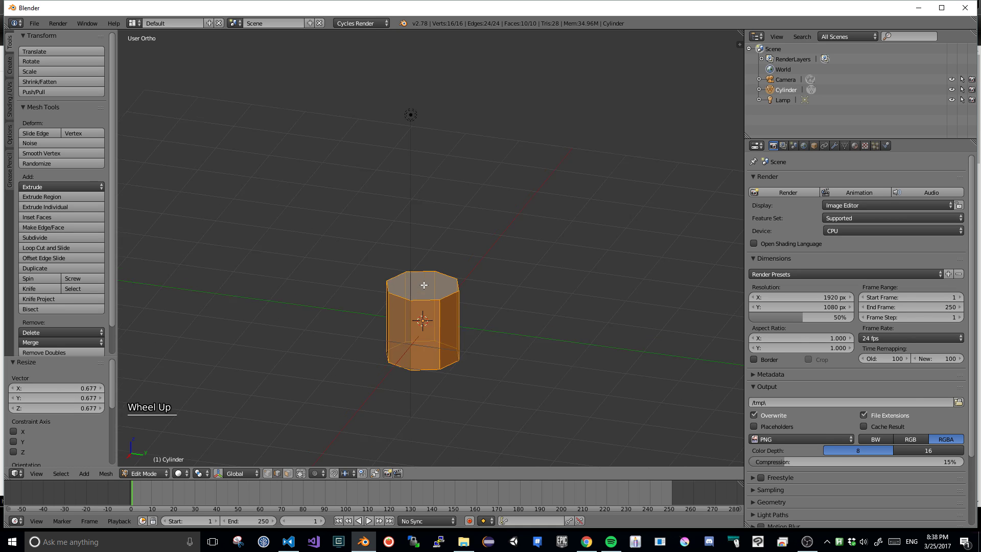
pyautogui.scroll(-1, 423, 286)
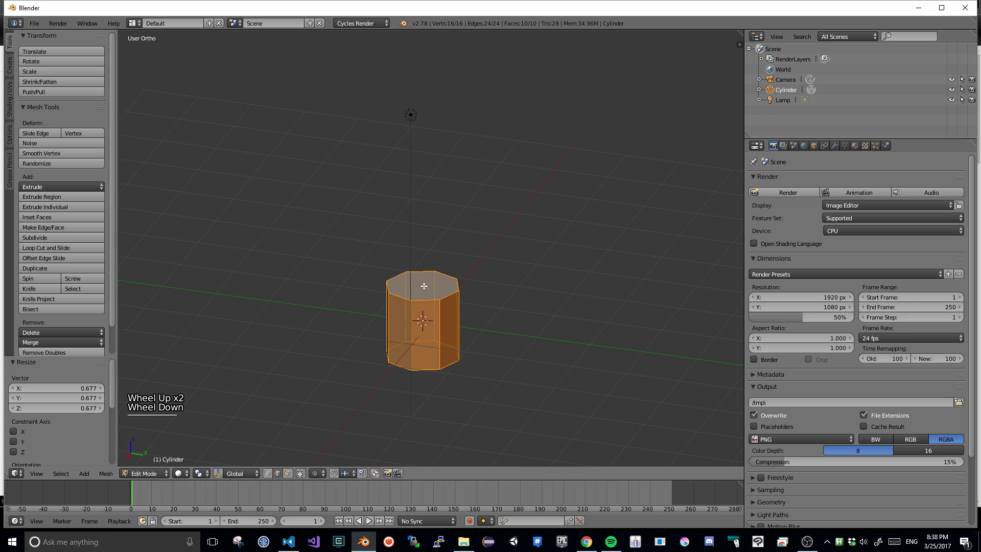
pyautogui.click(289, 473)
pyautogui.rightClick(423, 285)
pyautogui.scroll(-2, 468, 291)
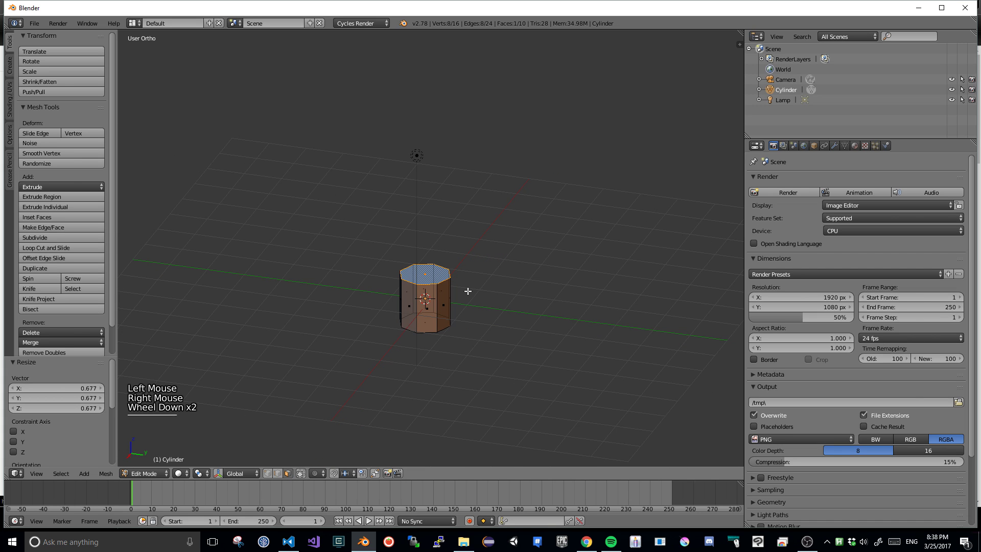
pyautogui.scroll(1, 468, 290)
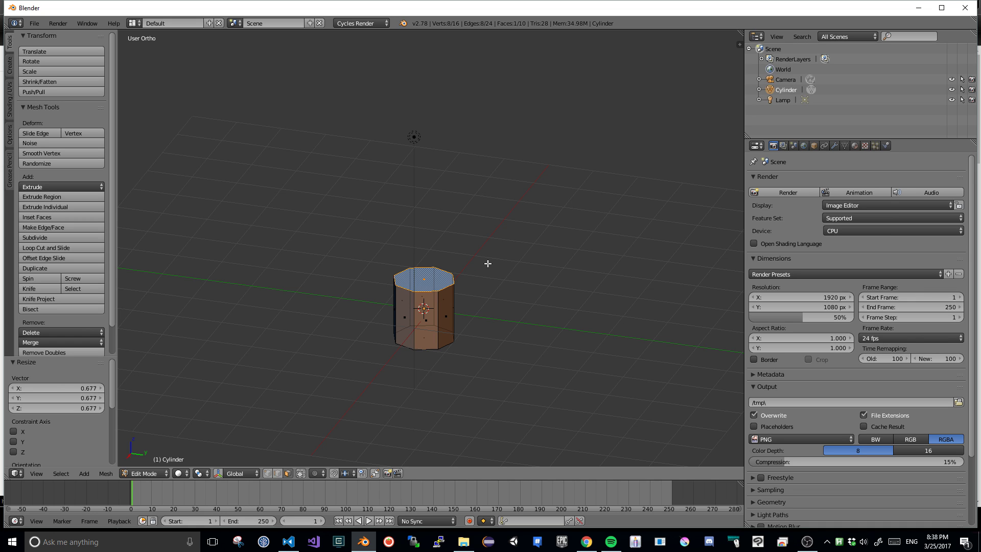
pyautogui.scroll(-1, 487, 263)
pyautogui.scroll(1, 487, 263)
# - Reselect all of the cylinder's faces and scale the mesh down uniformly to about 0.287
pyautogui.press('q')
pyautogui.press('q')
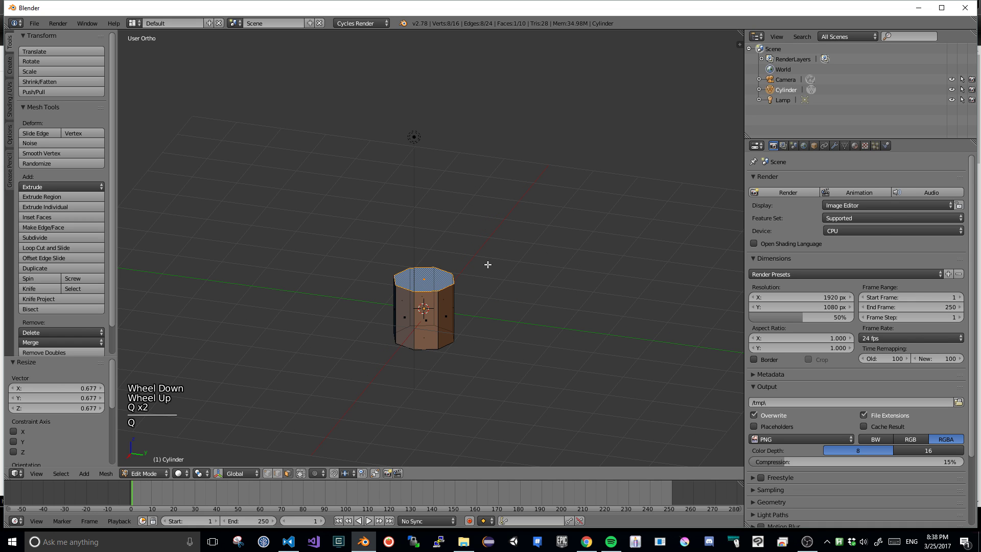
pyautogui.press('a')
pyautogui.press('a')
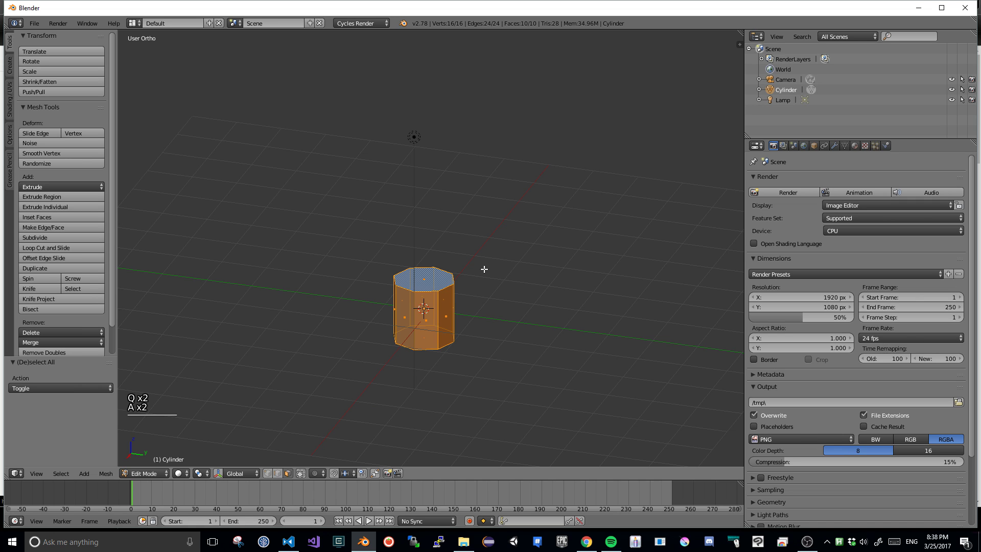
pyautogui.press('s')
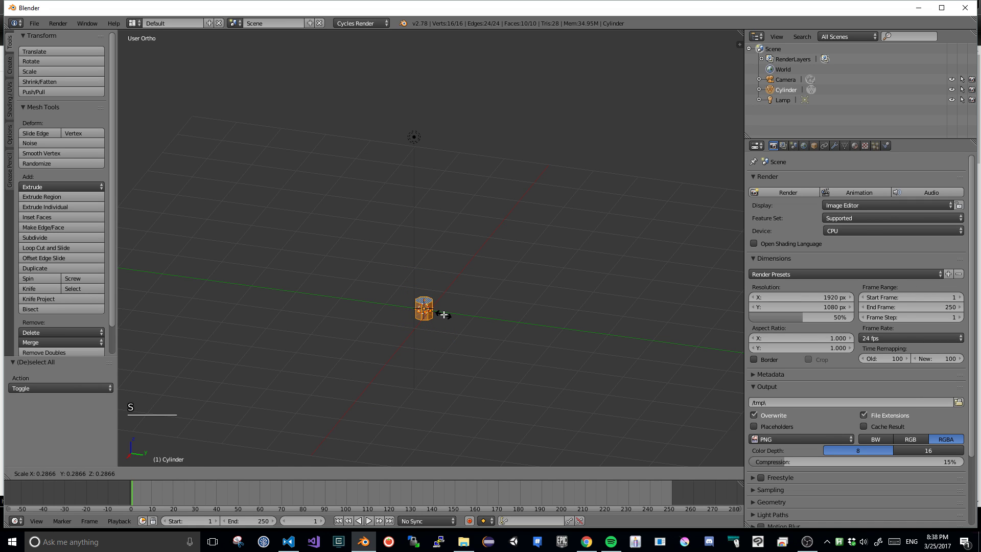
pyautogui.click(442, 312)
# - Select only the top face of the shrunken cylinder and extrude it upward along its normal by about 0.32
pyautogui.scroll(5, 459, 301)
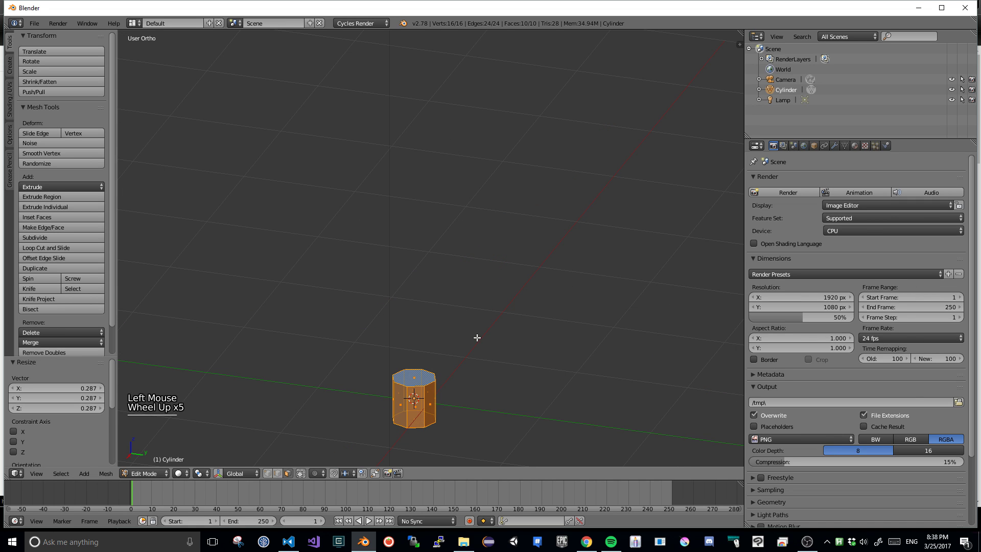
pyautogui.keyDown('shift'); pyautogui.moveTo(475, 335); pyautogui.dragTo(572, 296, button='middle'); pyautogui.keyUp('shift')
pyautogui.scroll(4, 545, 252)
pyautogui.keyDown('shift'); pyautogui.moveTo(572, 297); pyautogui.dragTo(511, 211, button='middle'); pyautogui.keyUp('shift')
pyautogui.click(289, 473)
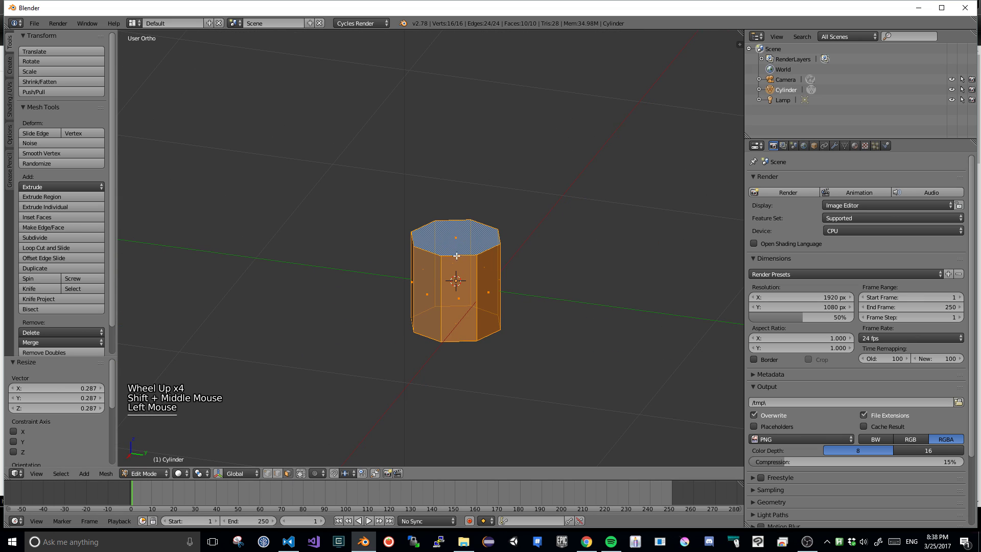
pyautogui.rightClick(456, 237)
pyautogui.moveTo(561, 238); pyautogui.dragTo(573, 200, button='middle')
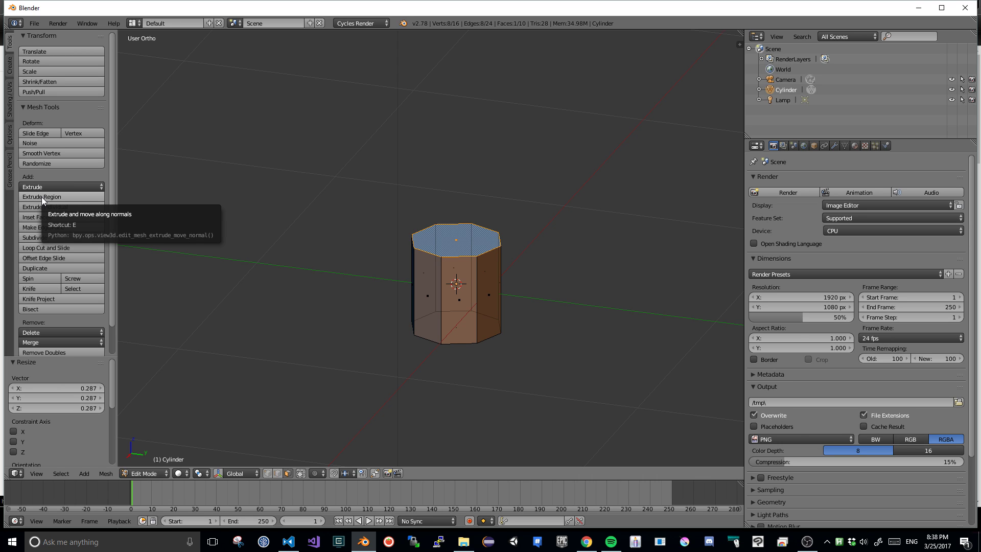
pyautogui.press('e')
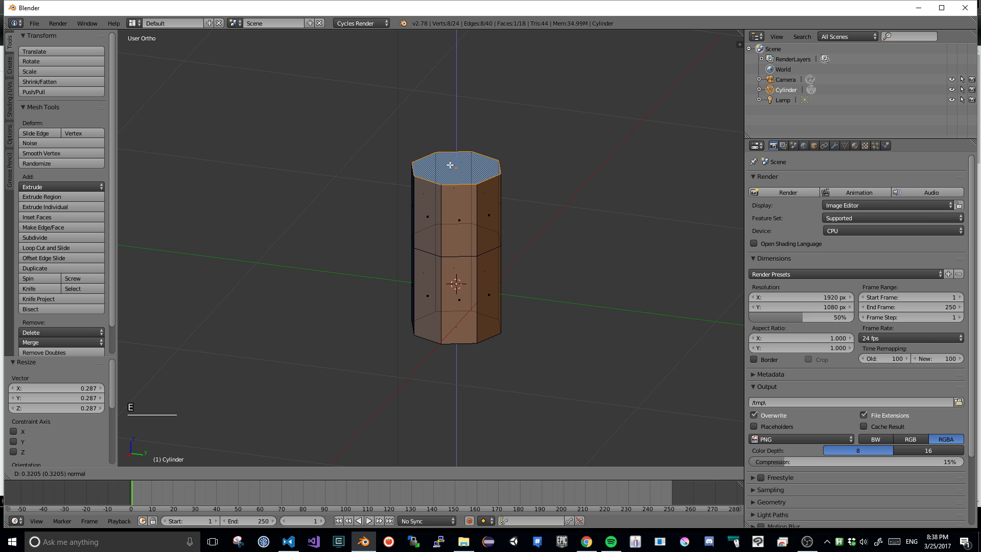
# - Extrude the cylinder's top face straight up four times, making stacked segments about 0.3 units tall each
pyautogui.click(450, 164)
pyautogui.scroll(-1, 535, 153)
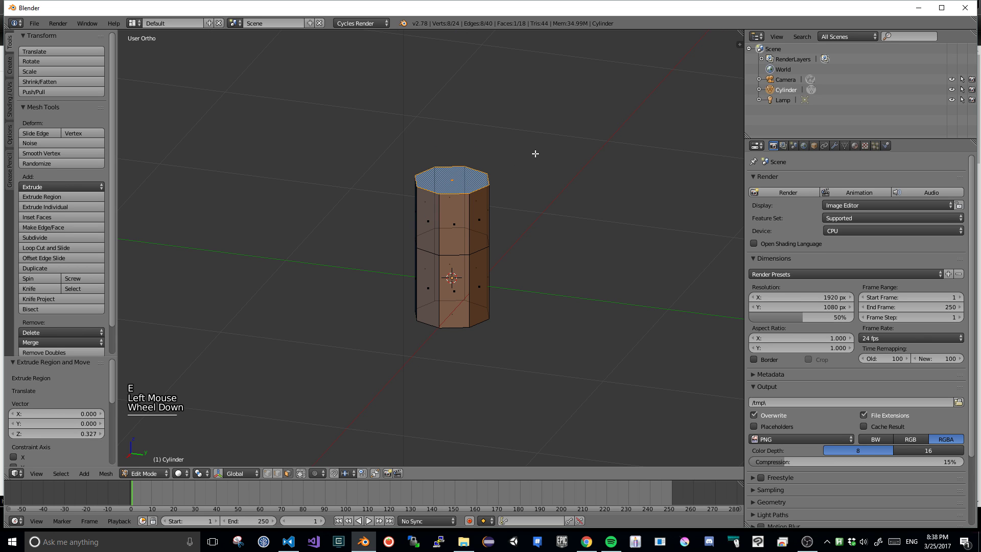
pyautogui.keyDown('shift'); pyautogui.moveTo(541, 133); pyautogui.dragTo(514, 217, button='middle'); pyautogui.keyUp('shift')
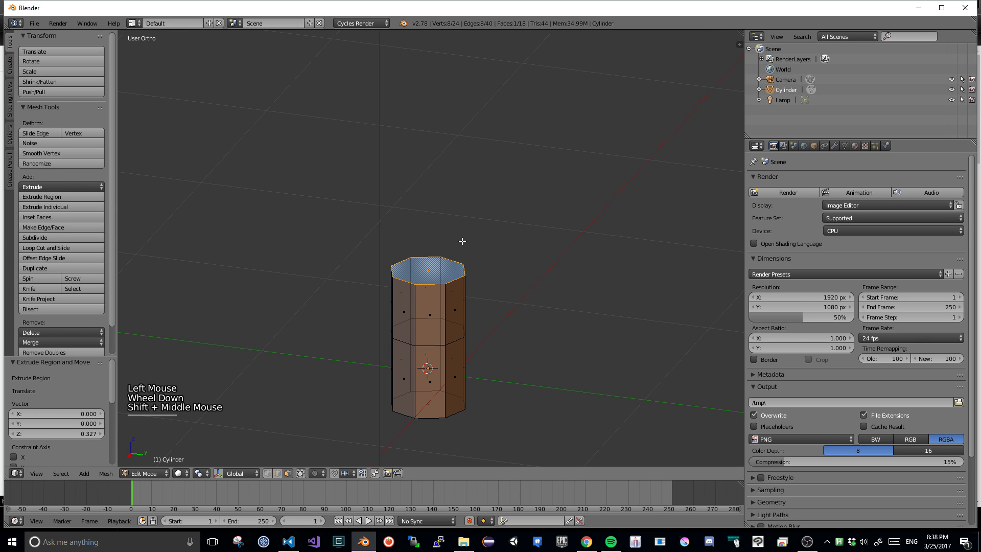
pyautogui.press('e')
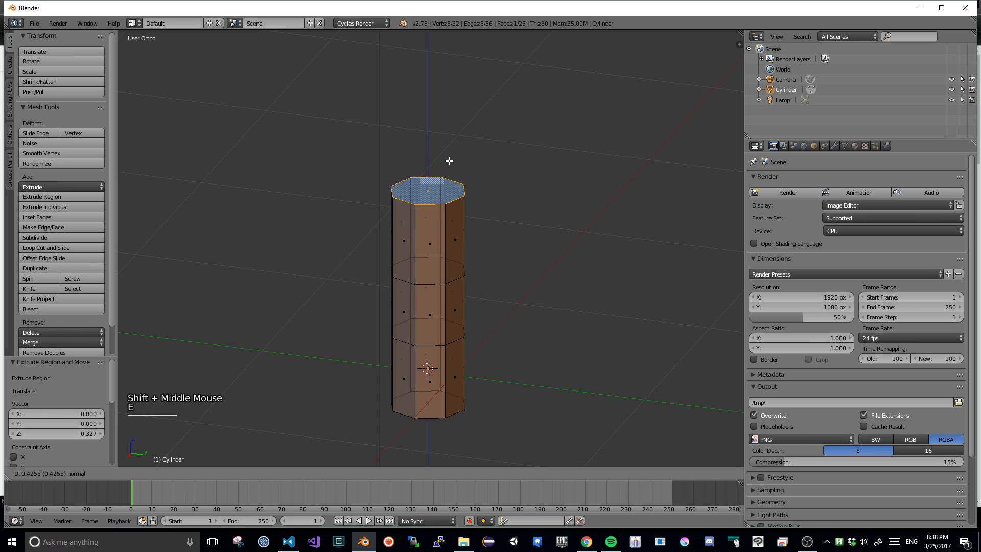
pyautogui.click(445, 178)
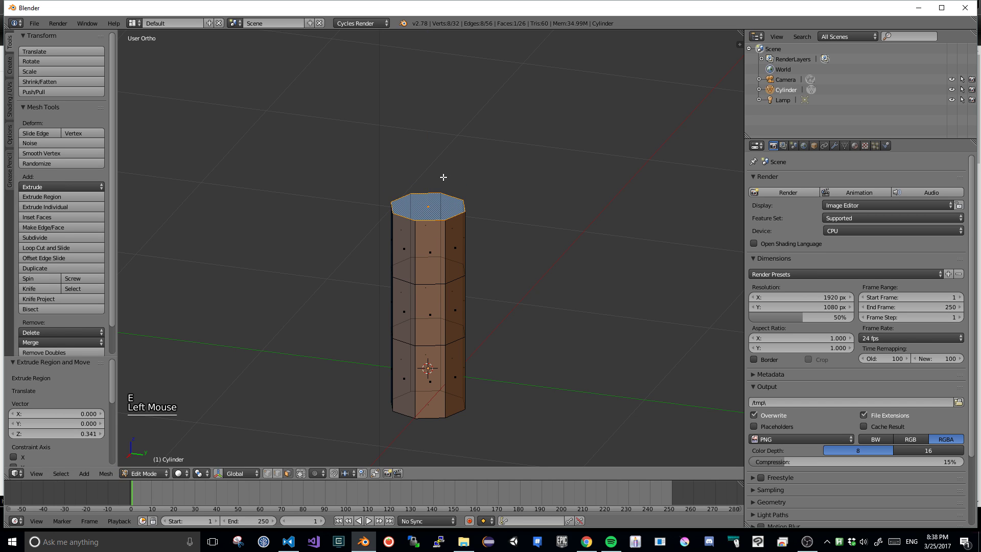
pyautogui.click(435, 113)
pyautogui.press('e')
pyautogui.click(436, 76)
pyautogui.scroll(-4, 519, 124)
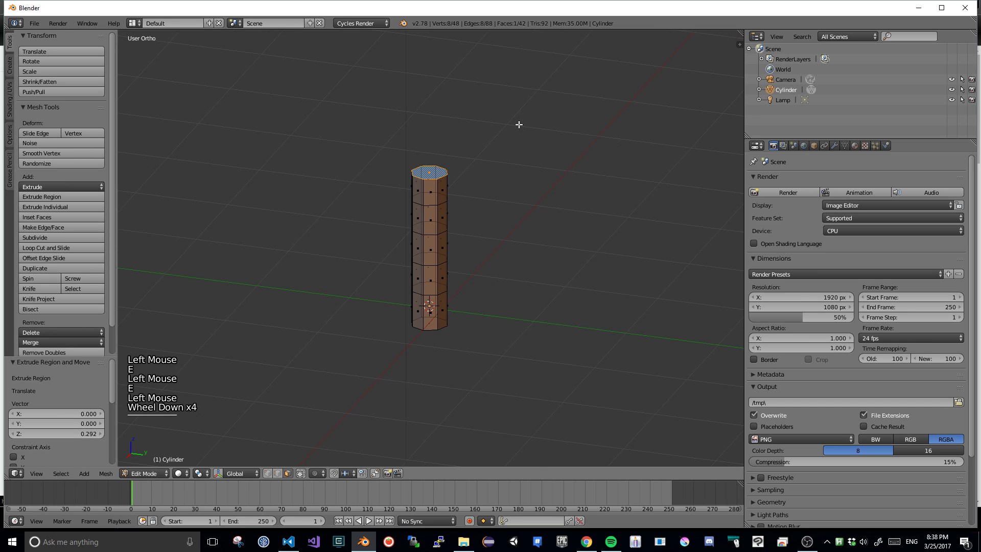
# - Tilt the column's top face by about 18° and extrude it about 0.43 units to start the bend
pyautogui.scroll(-3, 513, 130)
pyautogui.scroll(5, 509, 136)
pyautogui.keyDown('shift'); pyautogui.moveTo(505, 139); pyautogui.dragTo(501, 189, button='middle'); pyautogui.keyUp('shift')
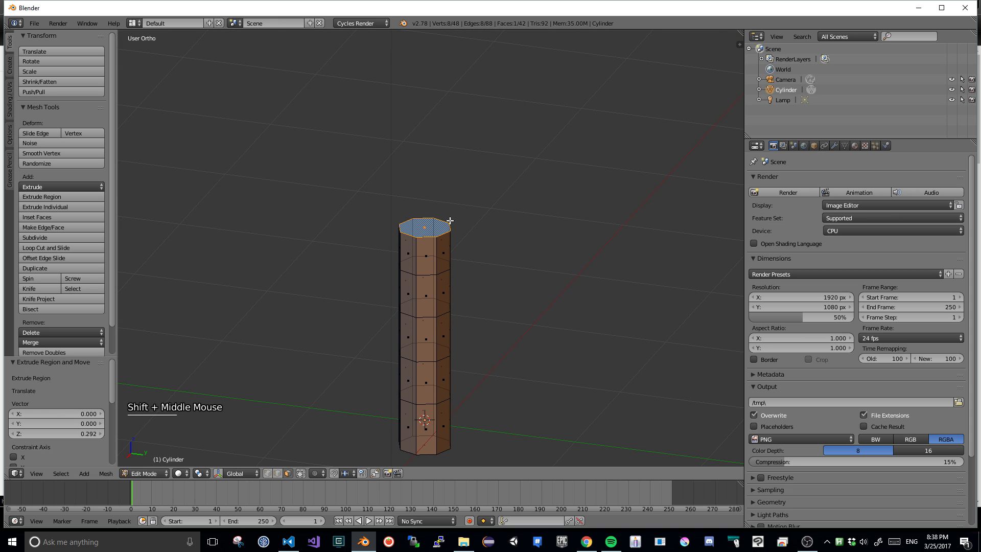
pyautogui.press('r')
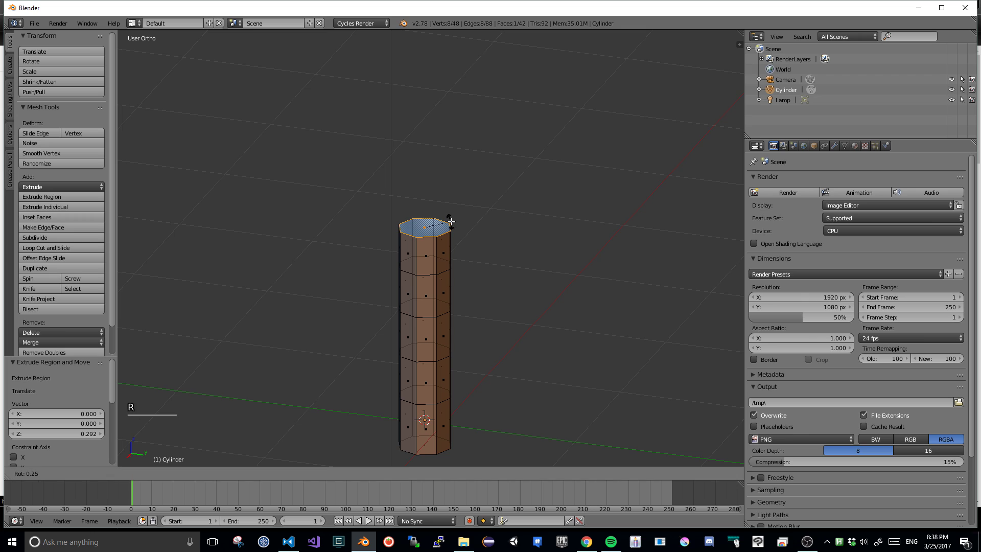
pyautogui.click(459, 230)
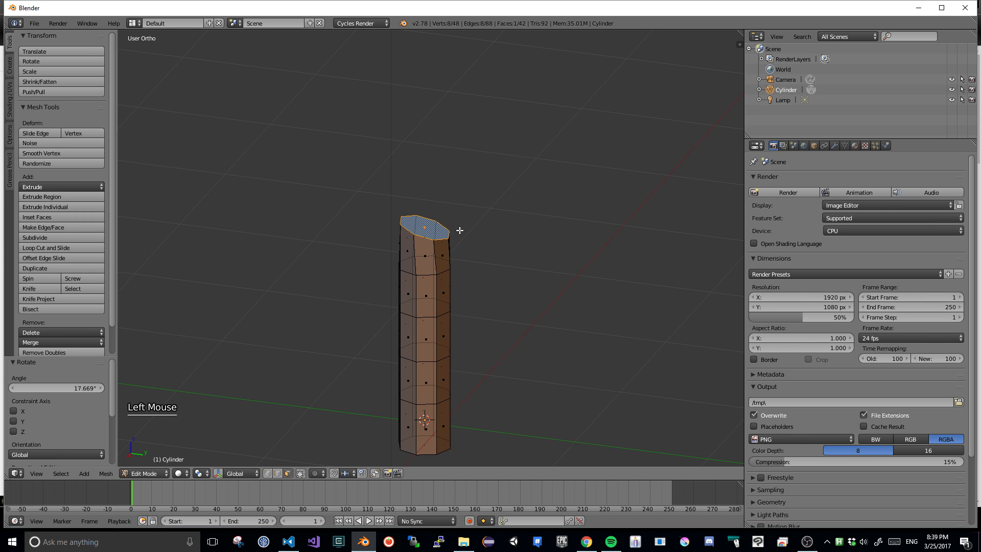
pyautogui.press('e')
pyautogui.click(480, 177)
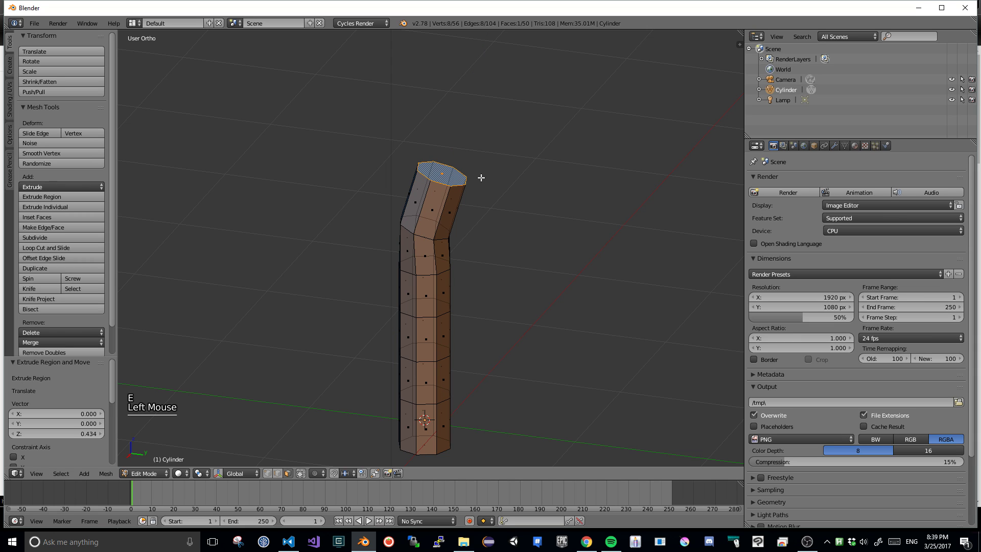
# - Scale the end face by about 0.72, rotate it about 11° further into the bend, and scale it again by about 0.95
pyautogui.press('s')
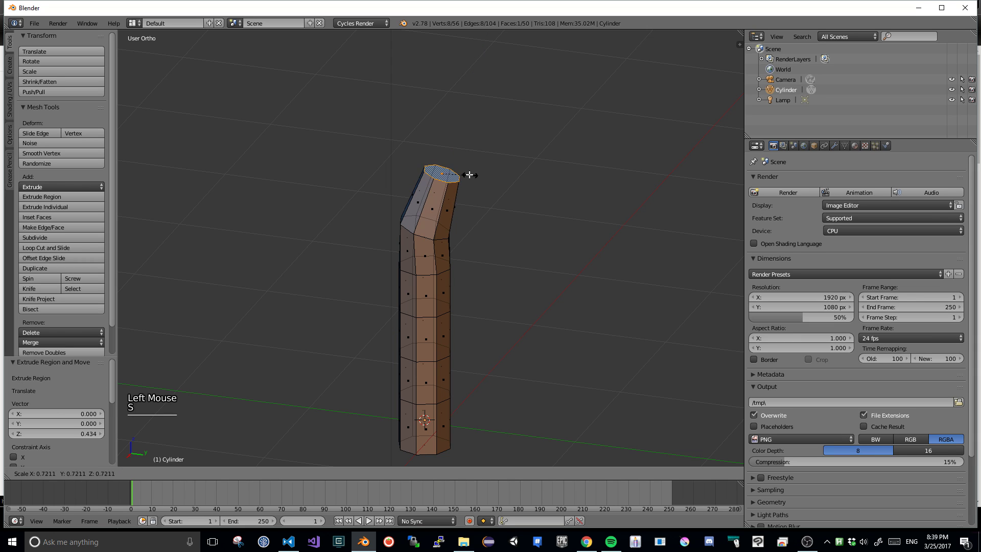
pyautogui.click(470, 176)
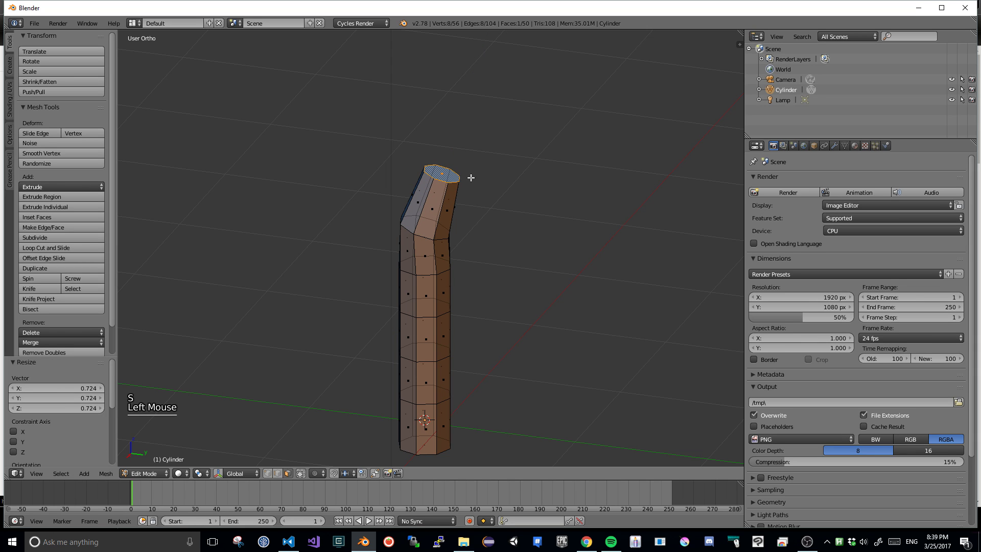
pyautogui.press('r')
pyautogui.click(473, 185)
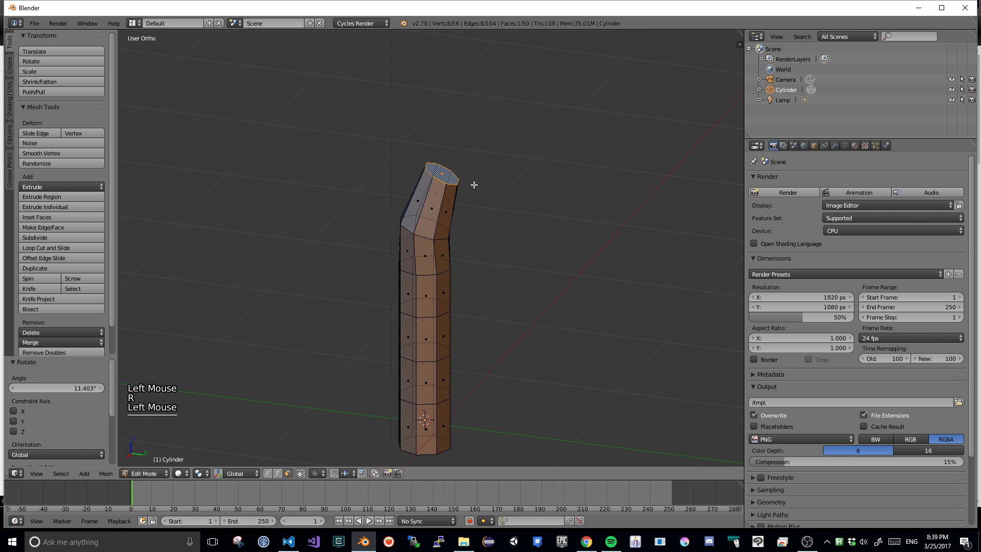
pyautogui.press('s')
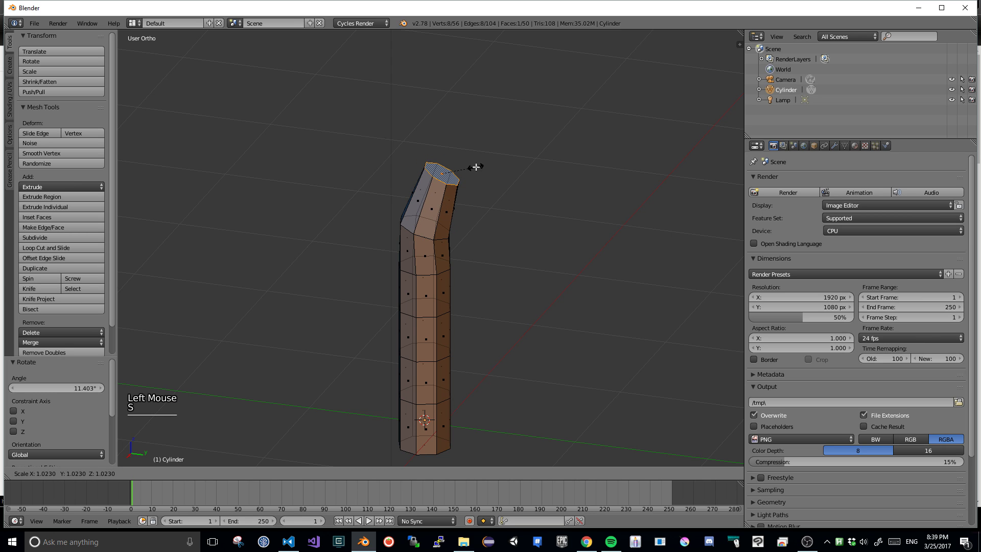
pyautogui.click(473, 169)
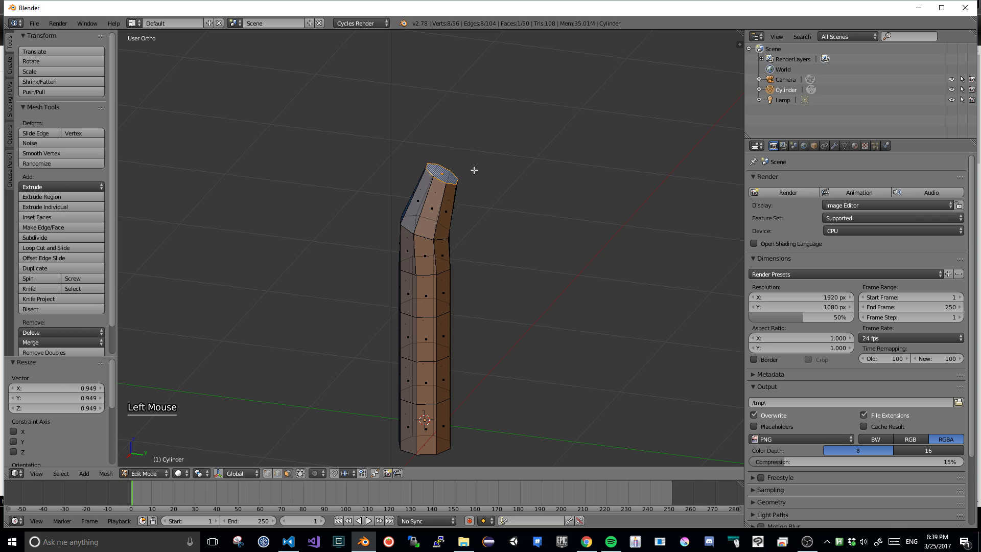
# - Extrude the end face about 0.42 units and rotate the new end further into the bend
pyautogui.press('e')
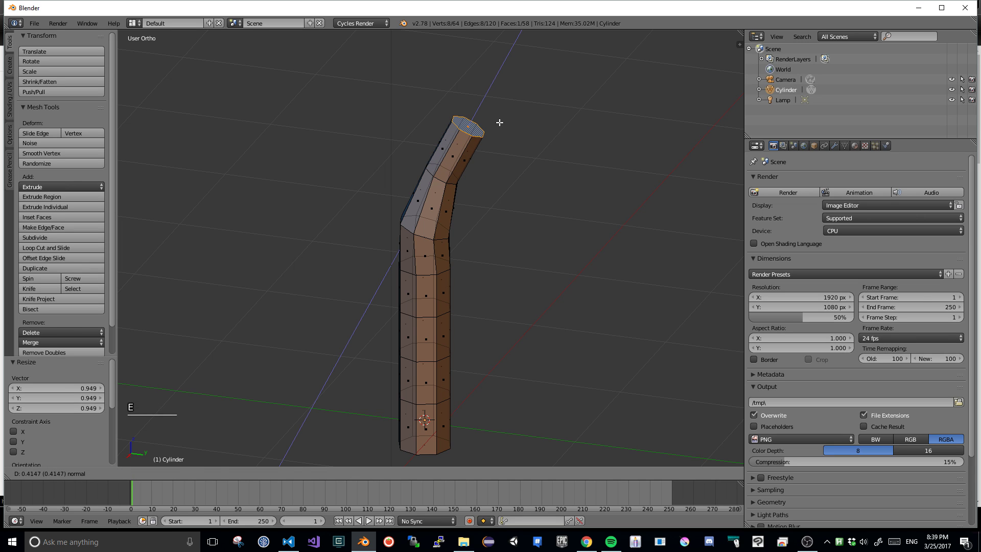
pyautogui.click(499, 122)
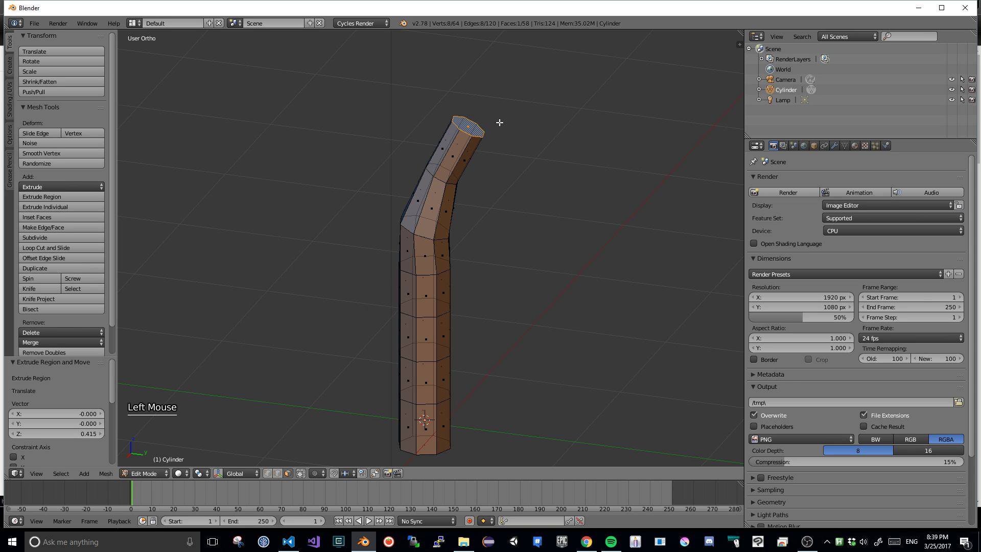
pyautogui.press('r')
pyautogui.click(499, 133)
# - Extrude the end face about 0.56 units and scale it by about 0.27 to form a narrow tip
pyautogui.press('e')
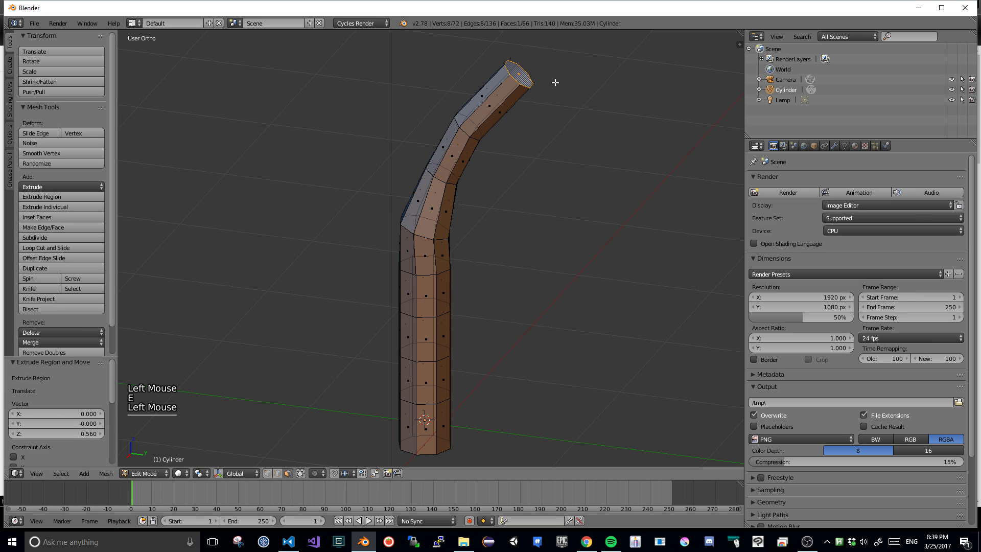
pyautogui.press('s')
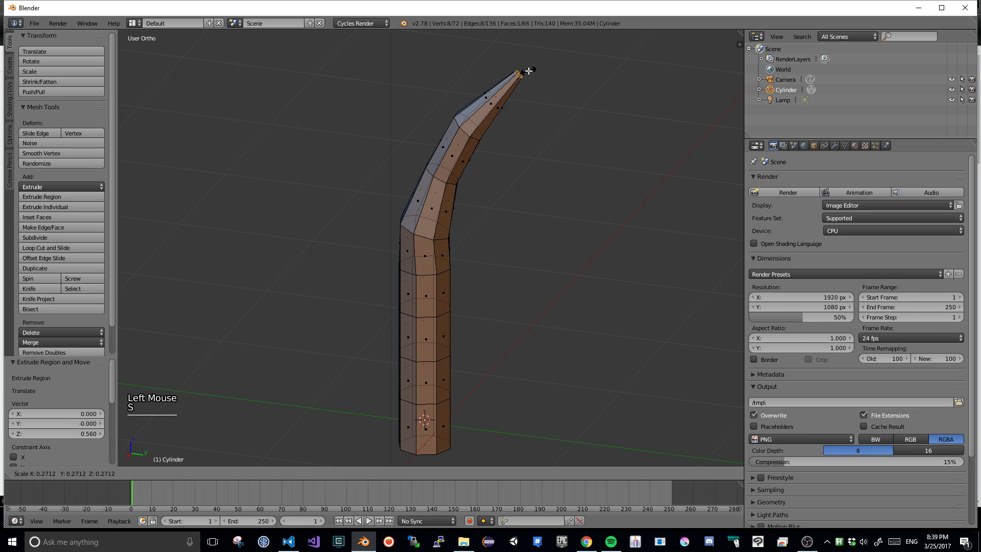
pyautogui.click(529, 71)
# - Inspect the bent, tapered shape from the front and right orthographic views
pyautogui.scroll(-2, 536, 158)
pyautogui.moveTo(512, 203); pyautogui.dragTo(506, 211, button='middle')
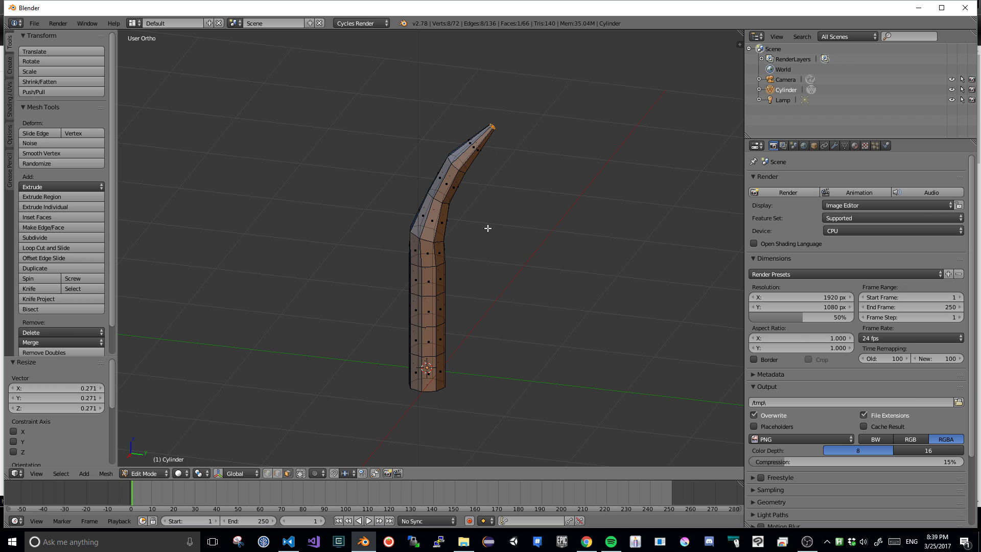
pyautogui.moveTo(464, 245); pyautogui.dragTo(464, 240, button='middle')
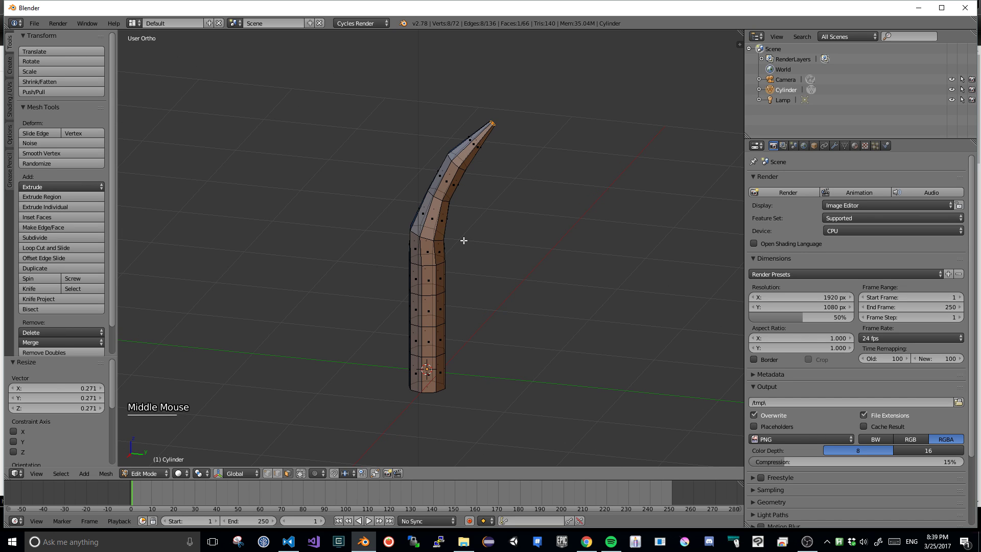
pyautogui.press('KP_1')
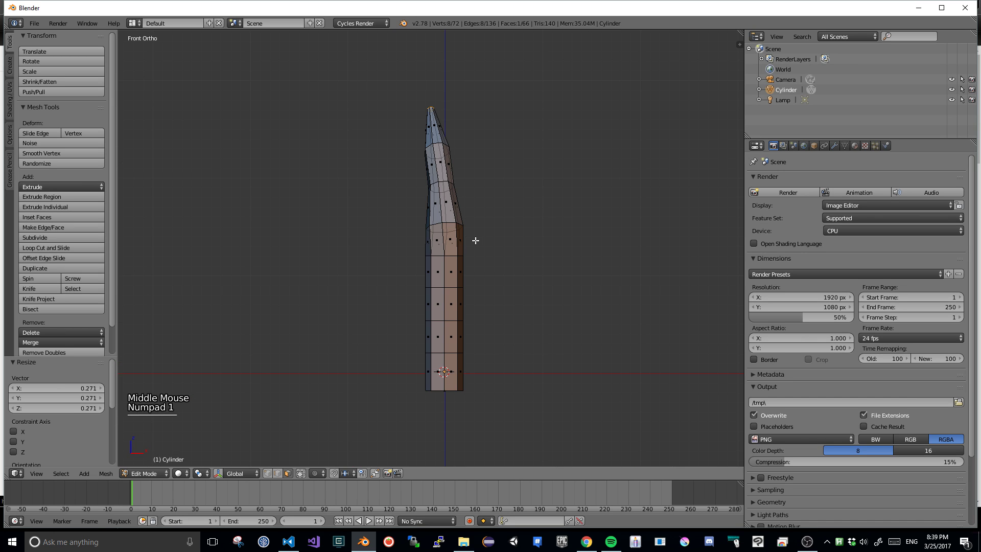
pyautogui.press('KP_3')
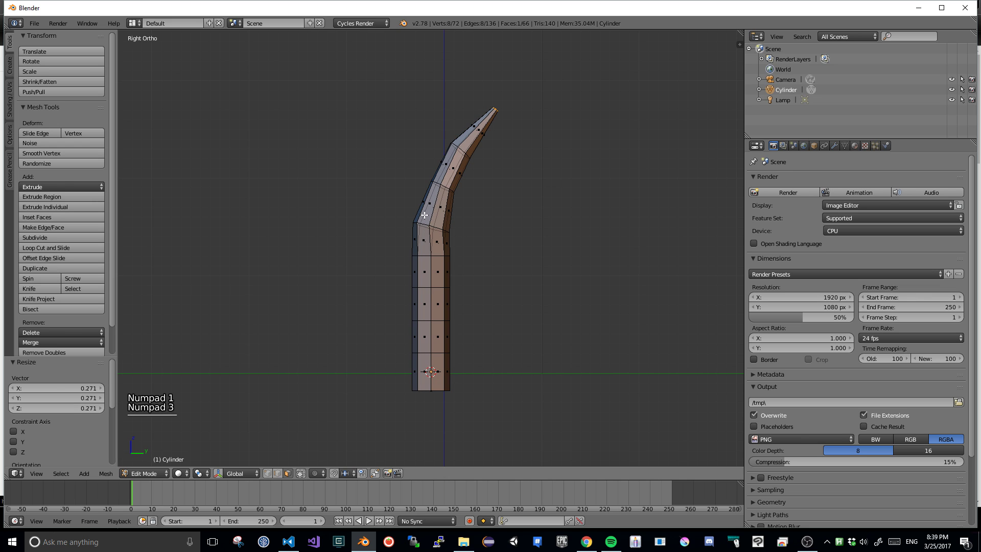
pyautogui.moveTo(477, 206); pyautogui.dragTo(526, 186, button='middle')
# - Select a side face just below the bend and examine it from several angles
pyautogui.rightClick(434, 229)
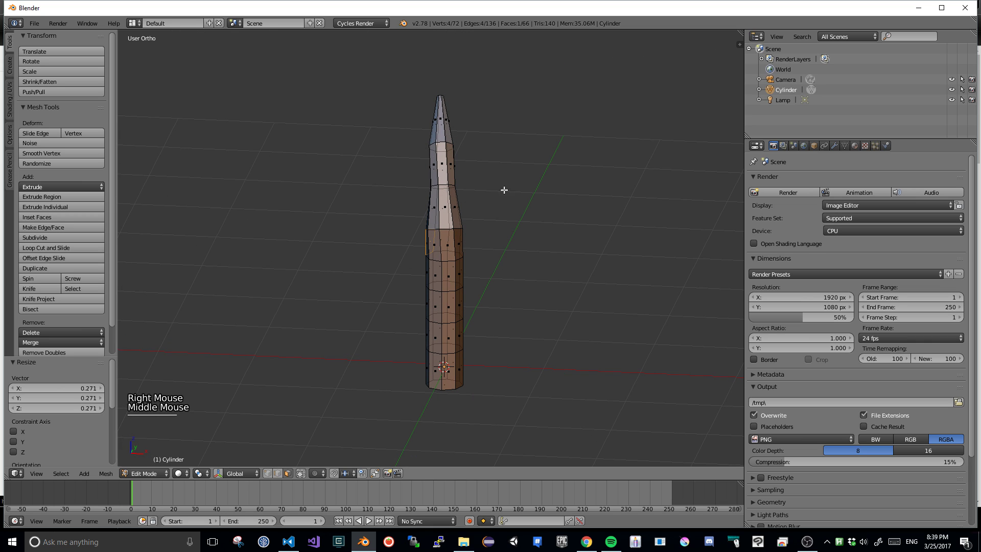
pyautogui.scroll(5, 504, 190)
pyautogui.moveTo(478, 231); pyautogui.dragTo(576, 191, button='middle')
pyautogui.moveTo(480, 287); pyautogui.dragTo(521, 248, button='middle')
pyautogui.scroll(-2, 567, 269)
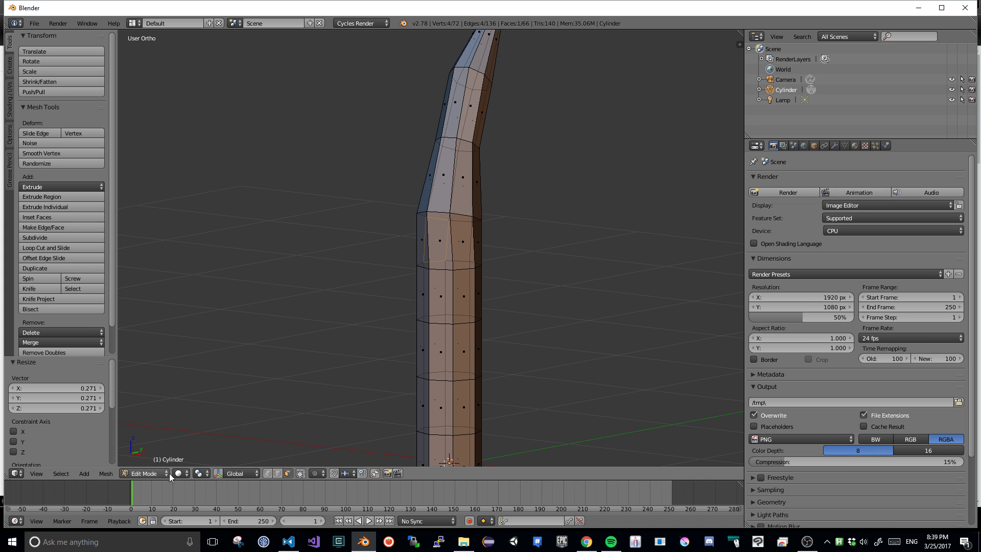
# - Switch to Object Mode and back to Edit Mode
pyautogui.press('Tab')
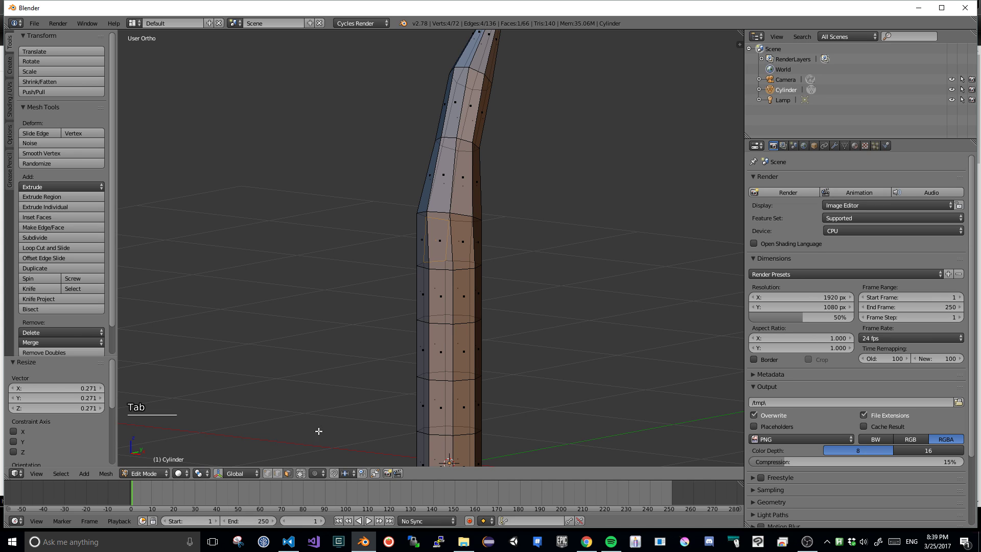
pyautogui.press('Tab')
pyautogui.press('Tab')
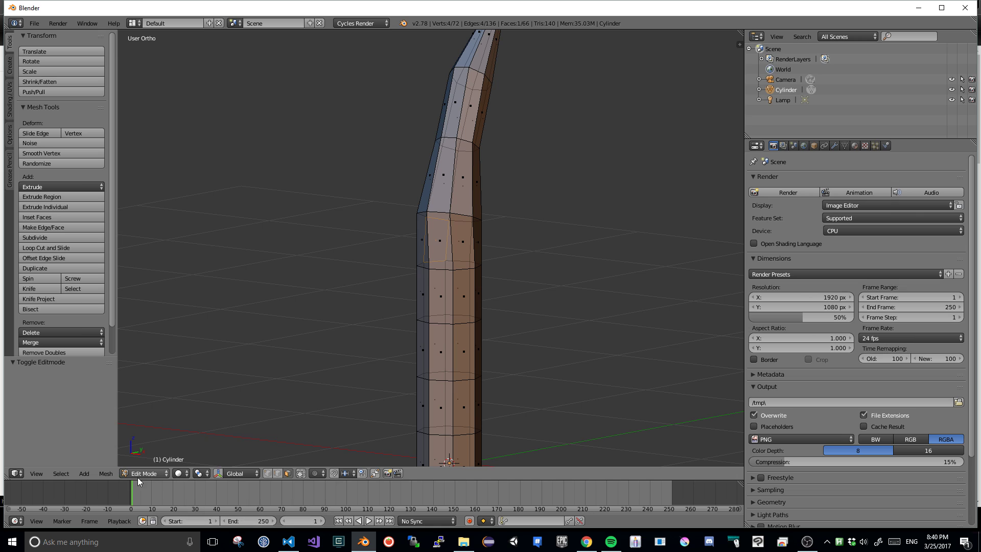
# - Set the viewport shading to Wireframe and try toggling between the wireframe and solid displays
pyautogui.click(182, 473)
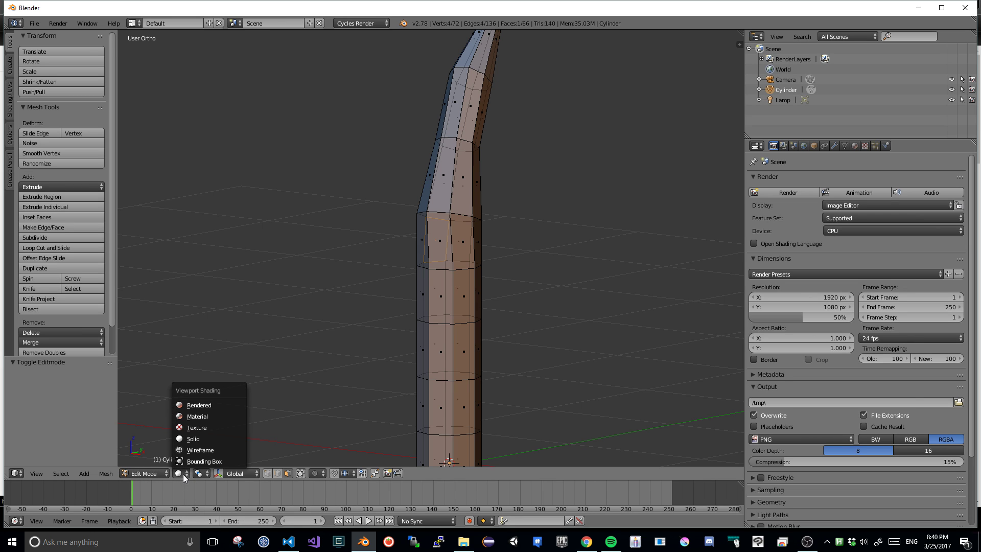
pyautogui.click(205, 451)
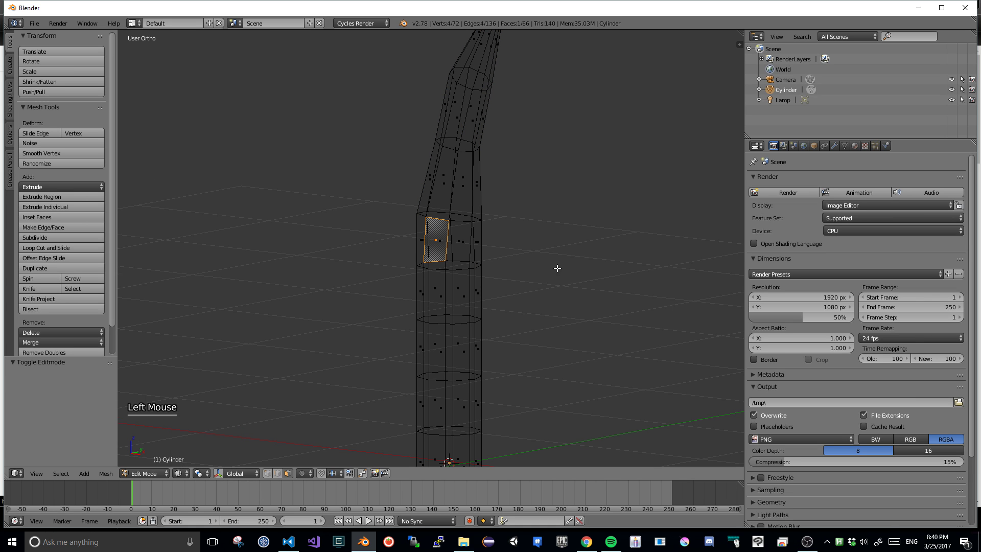
pyautogui.moveTo(556, 268); pyautogui.dragTo(532, 293, button='middle')
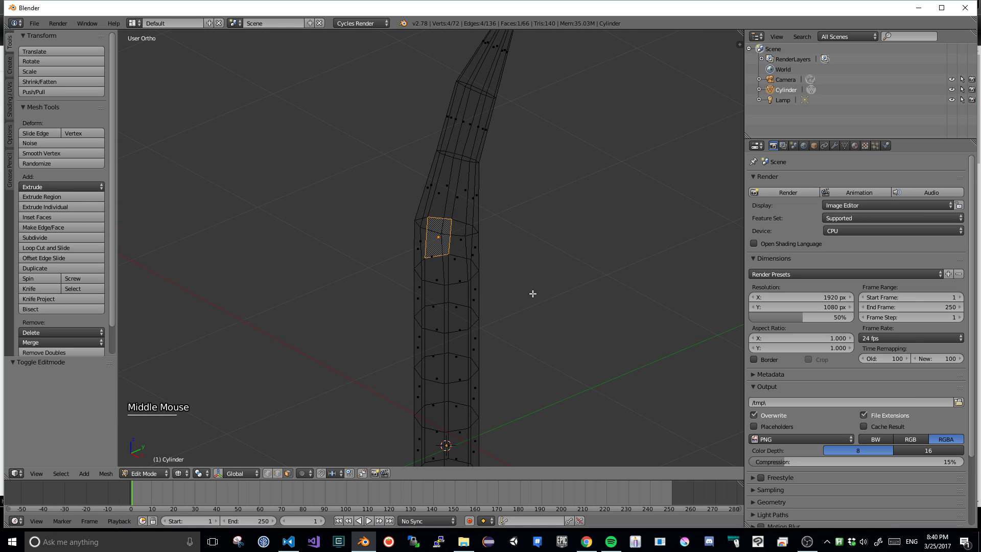
pyautogui.press('z')
pyautogui.press('z')
pyautogui.press('z')
pyautogui.press('z')
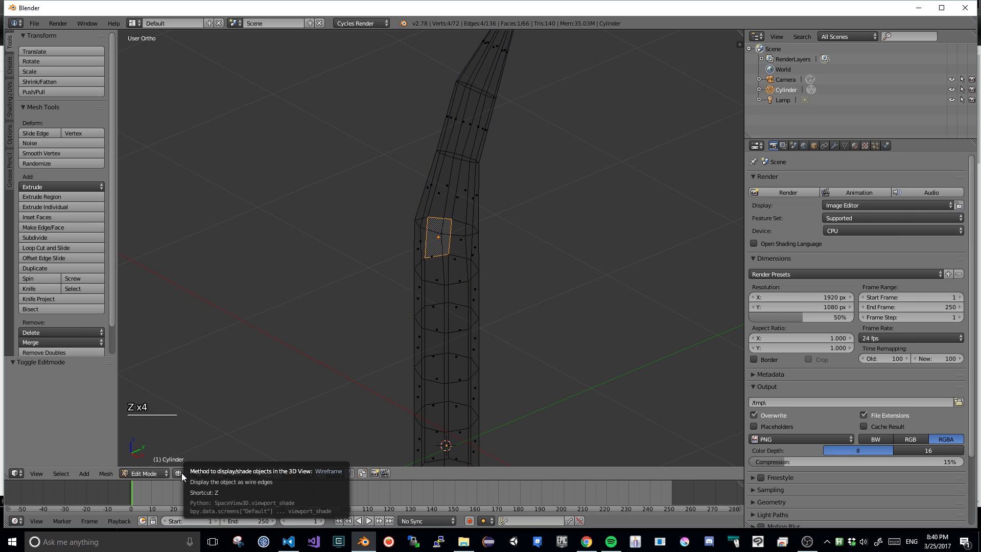
# - Set the viewport shading back to Solid and toggle wireframe on and off once
pyautogui.click(182, 473)
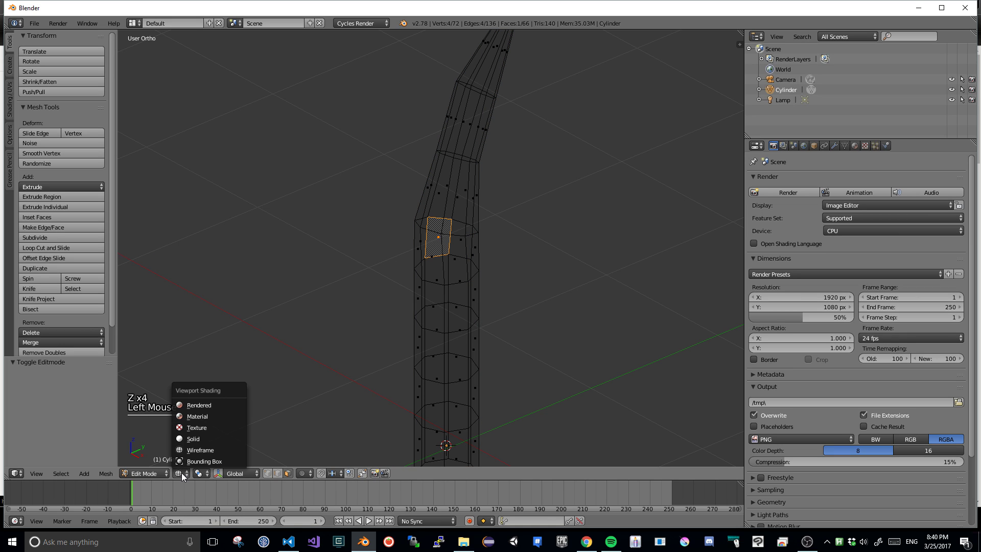
pyautogui.click(204, 438)
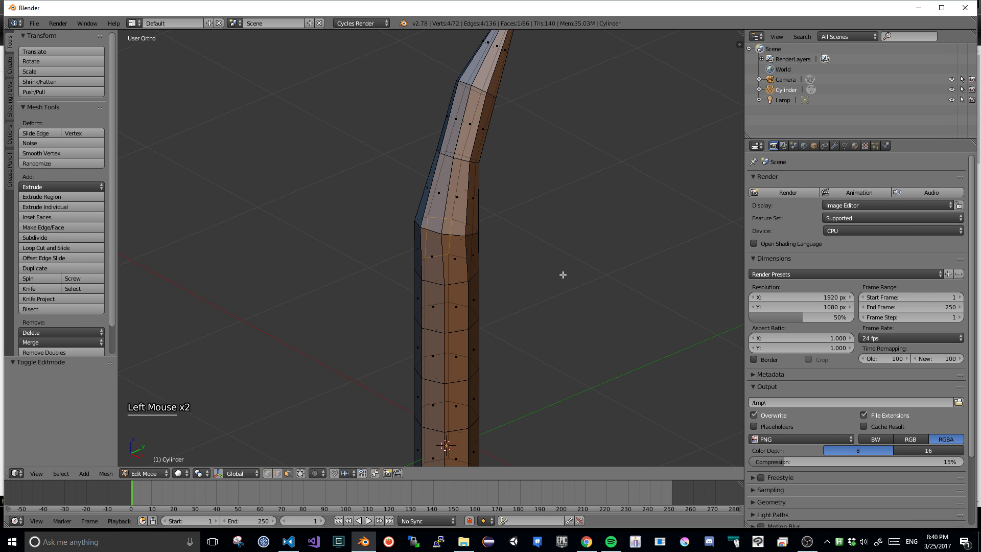
pyautogui.moveTo(562, 274)
pyautogui.mouseDown(button='middle')
pyautogui.moveTo(553, 261)
pyautogui.moveTo(537, 298)
pyautogui.moveTo(563, 267)
pyautogui.mouseUp(button='middle')
pyautogui.press('z')
pyautogui.press('z')
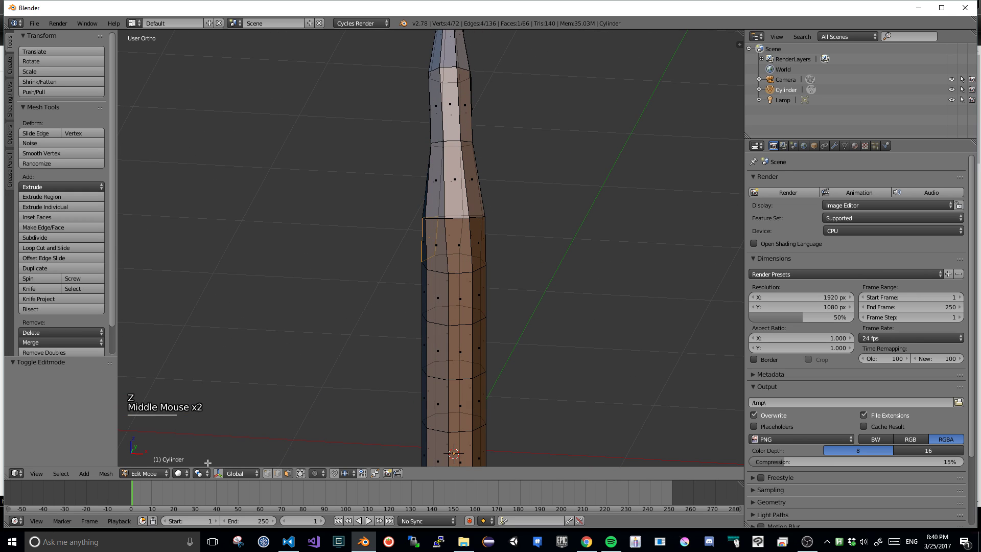
# - Change to vertex selection mode and select one vertex on the first edge ring below the bend
pyautogui.click(268, 473)
pyautogui.rightClick(445, 268)
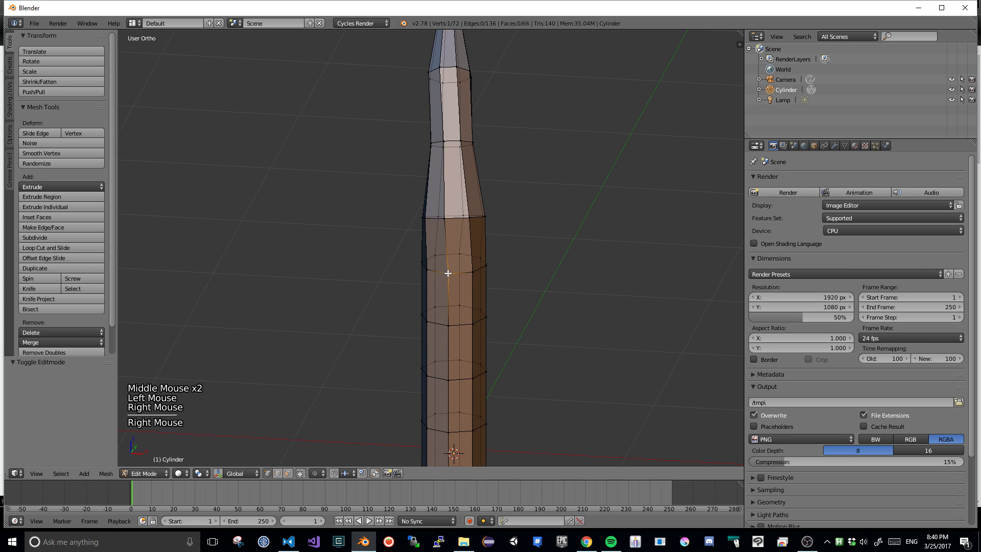
pyautogui.moveTo(557, 263)
pyautogui.mouseDown(button='middle')
pyautogui.moveTo(576, 260)
pyautogui.moveTo(548, 257)
pyautogui.mouseUp(button='middle')
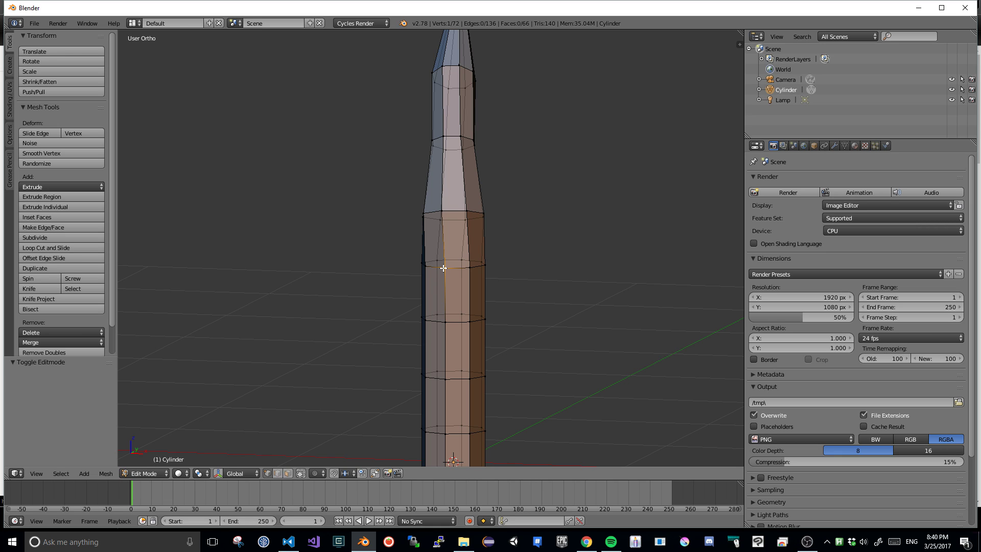
# - Move the selected ring vertex up about 0.08 and the vertex directly below it on the next ring down about 0.09
pyautogui.press('g')
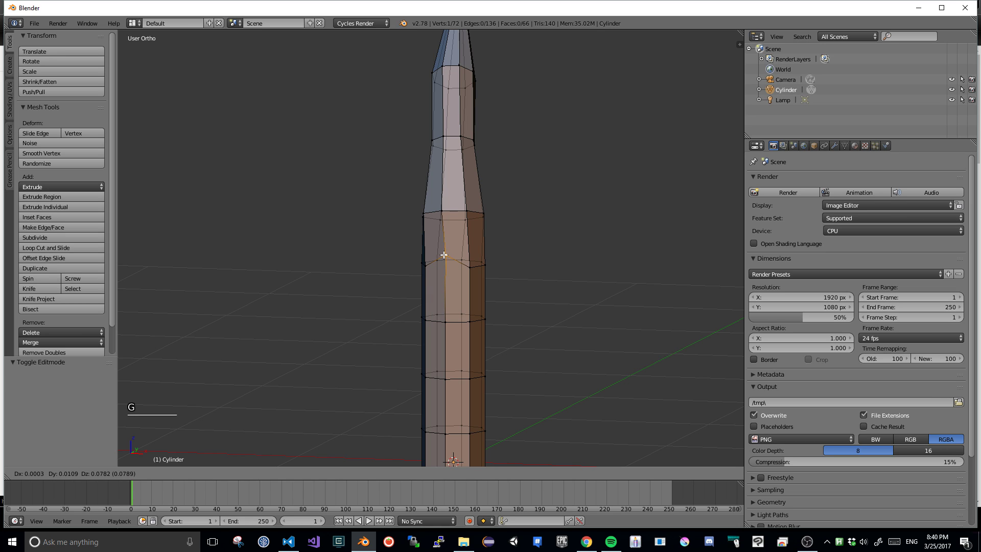
pyautogui.click(443, 254)
pyautogui.rightClick(445, 323)
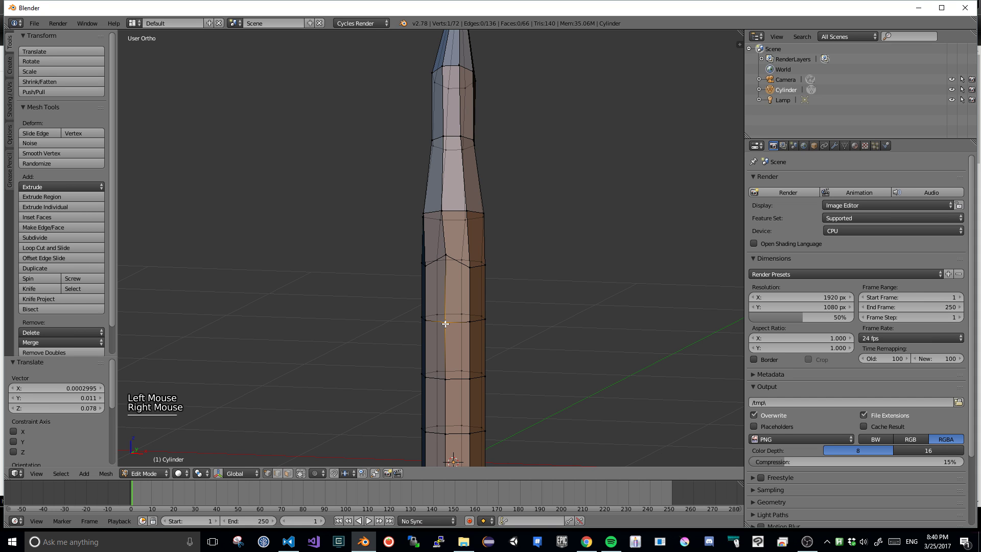
pyautogui.press('g')
pyautogui.click(446, 336)
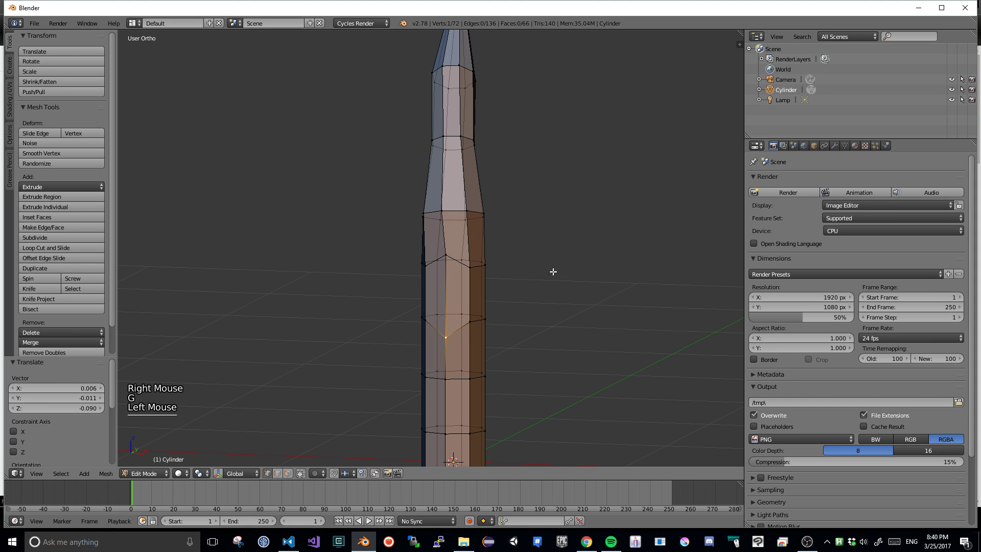
# - Switch to face selection mode, test it on a column face, and limit selection to visible geometry
pyautogui.moveTo(552, 272)
pyautogui.mouseDown(button='middle')
pyautogui.moveTo(517, 267)
pyautogui.moveTo(562, 252)
pyautogui.moveTo(558, 262)
pyautogui.mouseUp(button='middle')
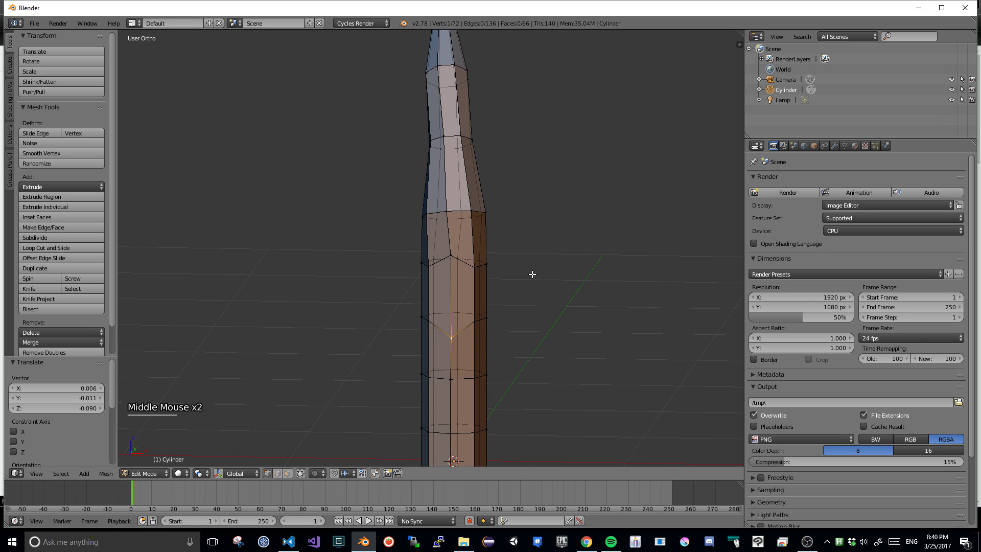
pyautogui.click(288, 473)
pyautogui.rightClick(442, 281)
pyautogui.rightClick(442, 281)
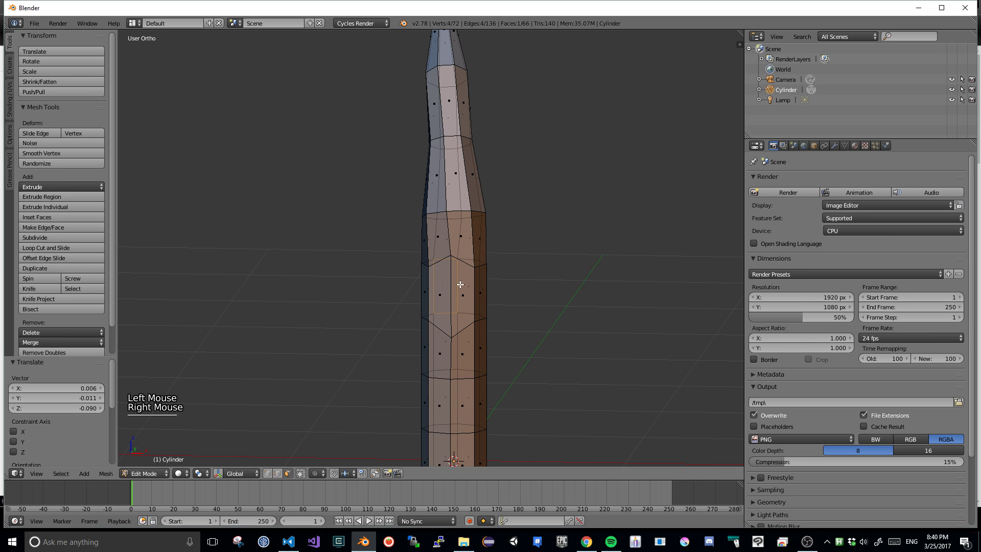
pyautogui.moveTo(567, 256); pyautogui.dragTo(510, 291, button='middle')
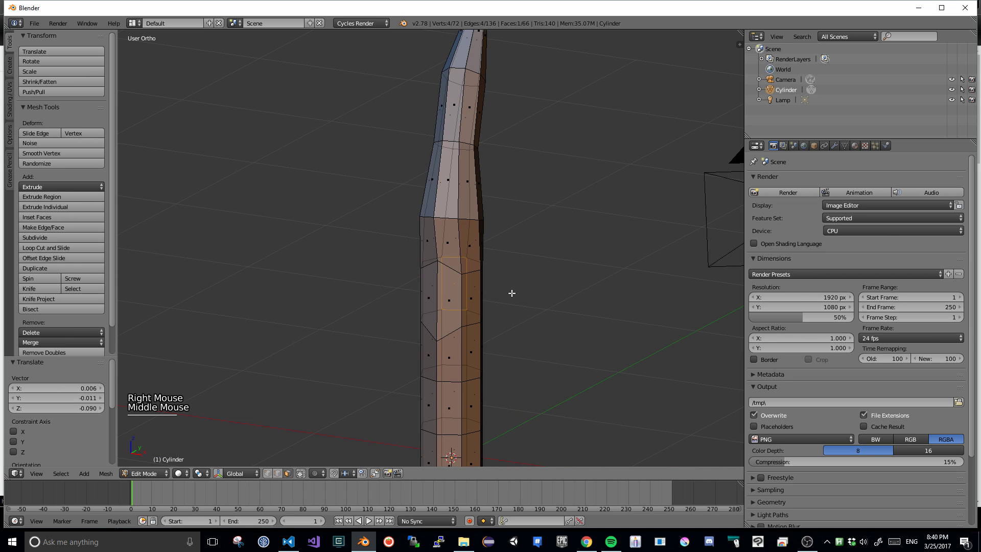
pyautogui.click(301, 475)
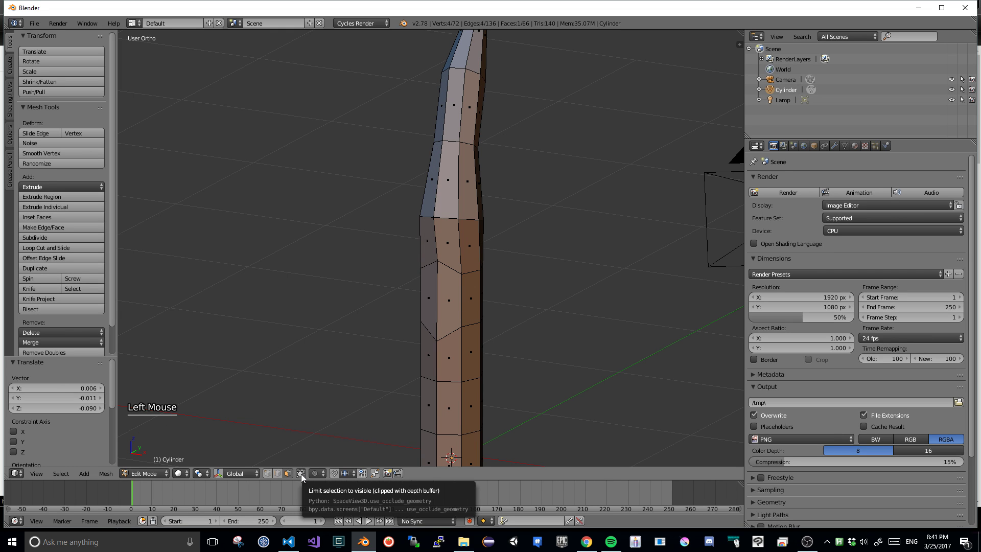
# - Select the two adjacent faces between the displaced vertices and extrude them outward about 0.68 as a side branch
pyautogui.moveTo(538, 286); pyautogui.dragTo(566, 283, button='middle')
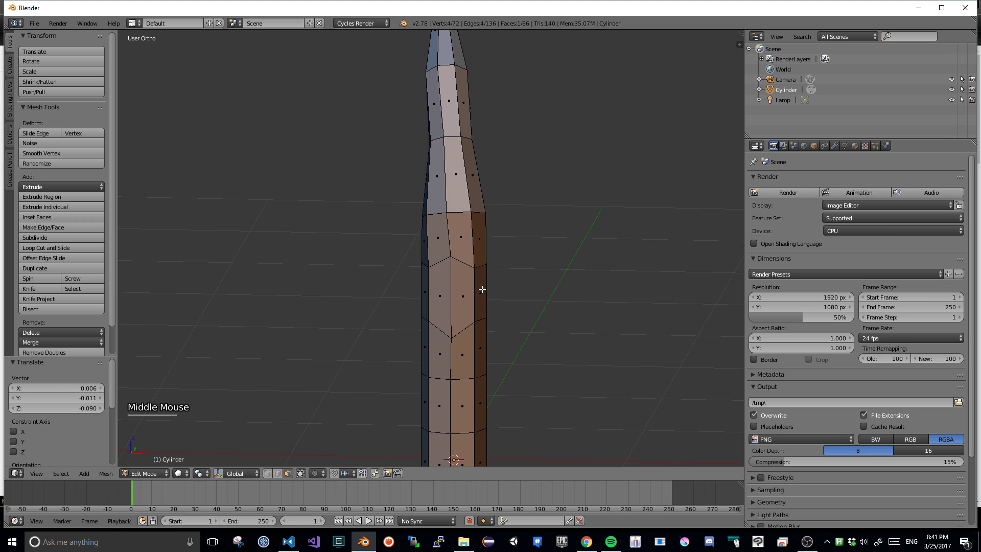
pyautogui.rightClick(445, 292)
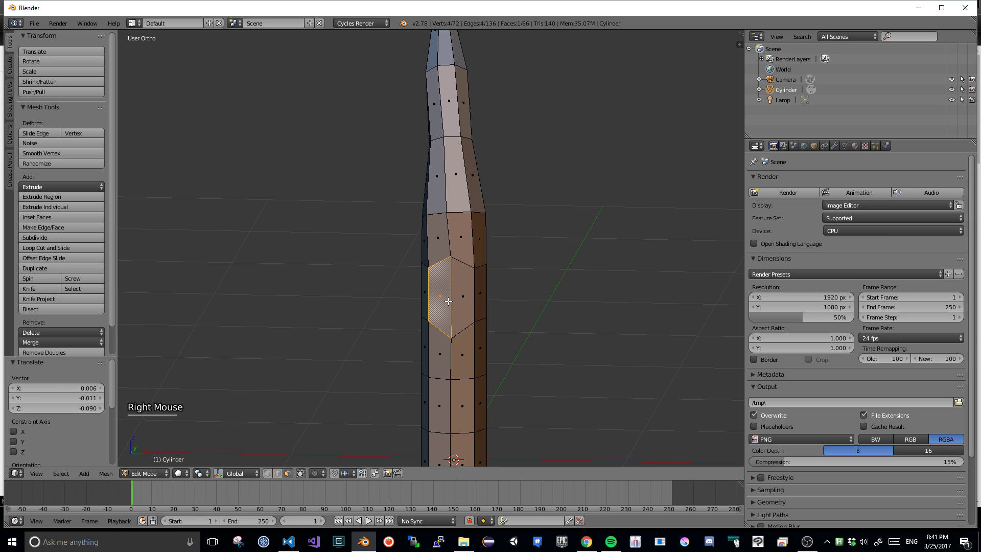
pyautogui.press('shift')
pyautogui.keyDown('shift'); pyautogui.rightClick(459, 292); pyautogui.keyUp('shift')
pyautogui.moveTo(572, 276); pyautogui.dragTo(479, 268, button='middle')
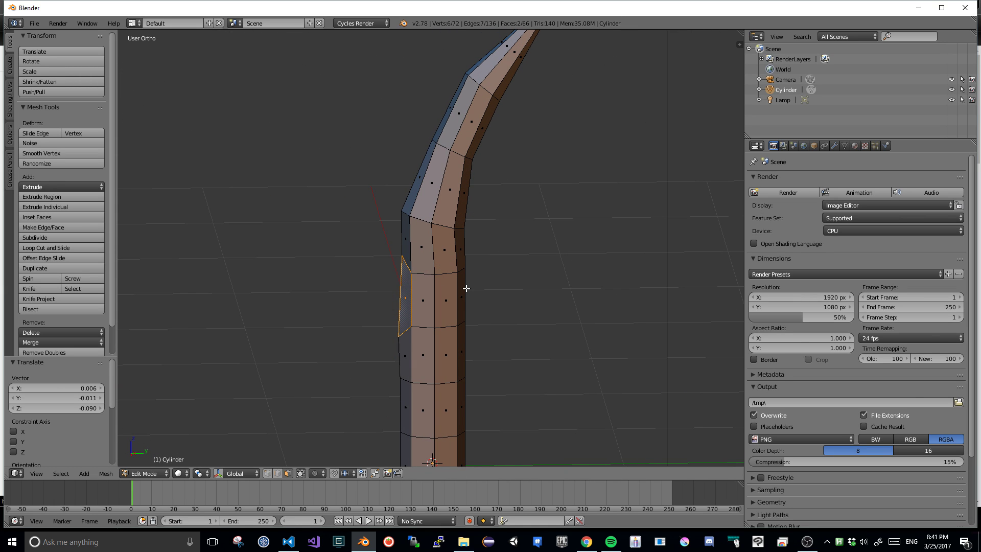
pyautogui.press('e')
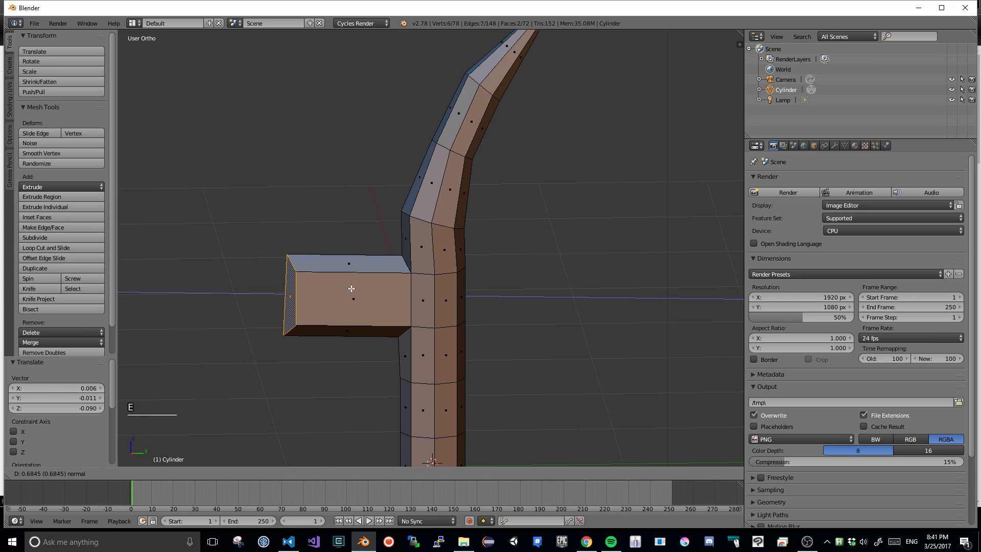
pyautogui.click(352, 289)
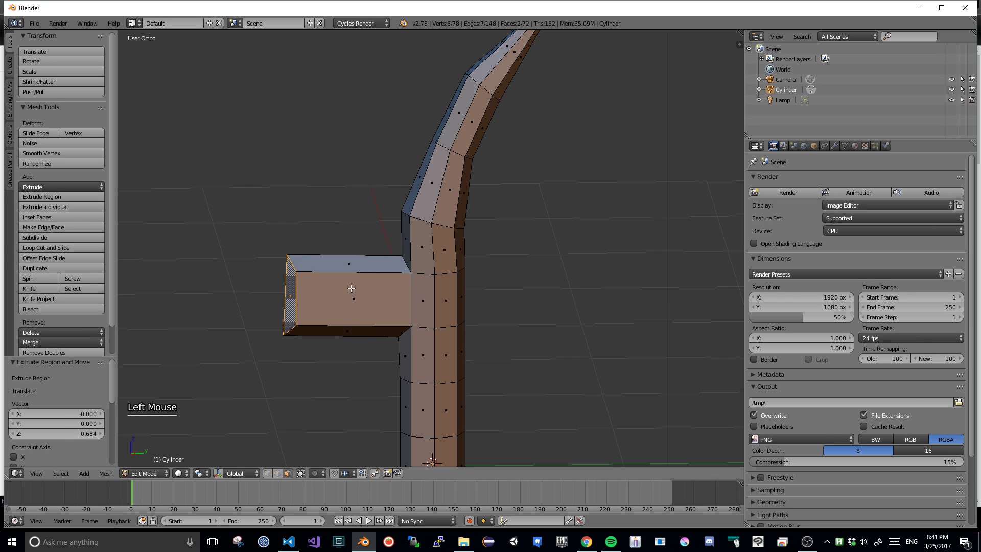
# - Raise the branch's end faces about 0.31 and scale them to about 0.47
pyautogui.press('g')
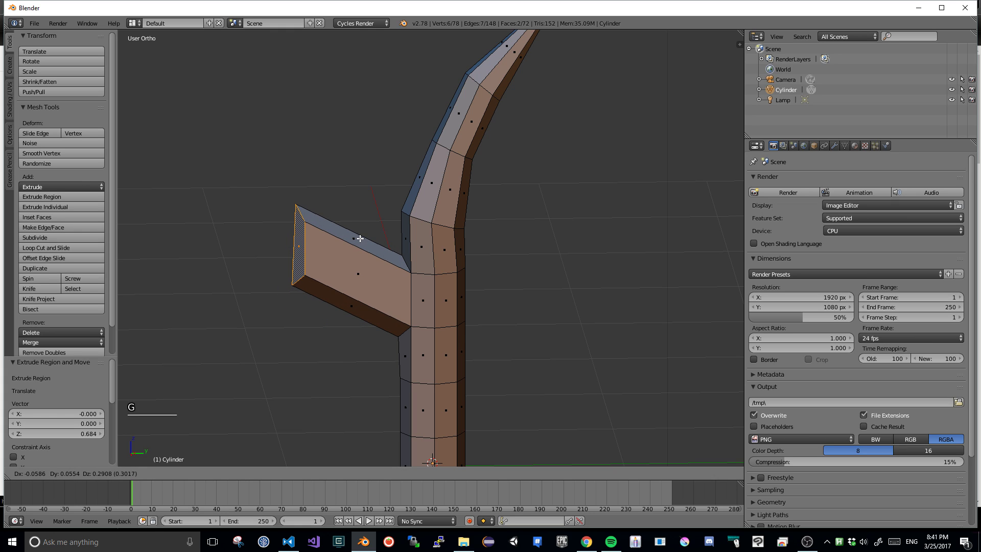
pyautogui.click(361, 235)
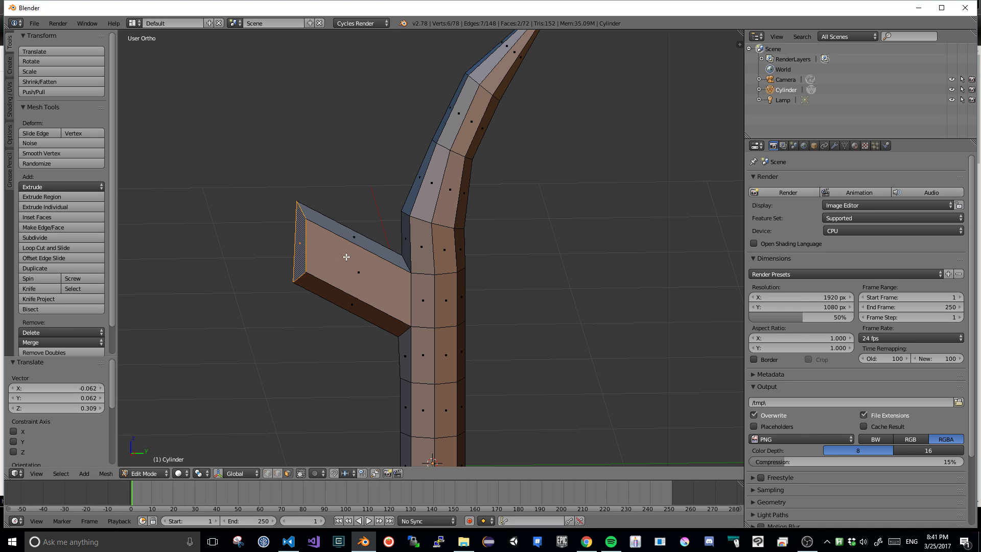
pyautogui.press('s')
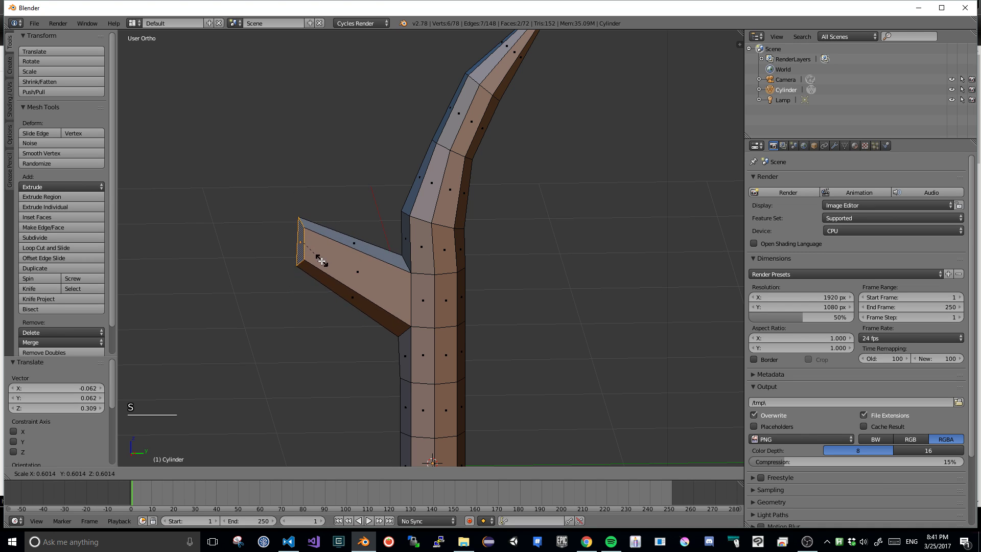
pyautogui.click(310, 261)
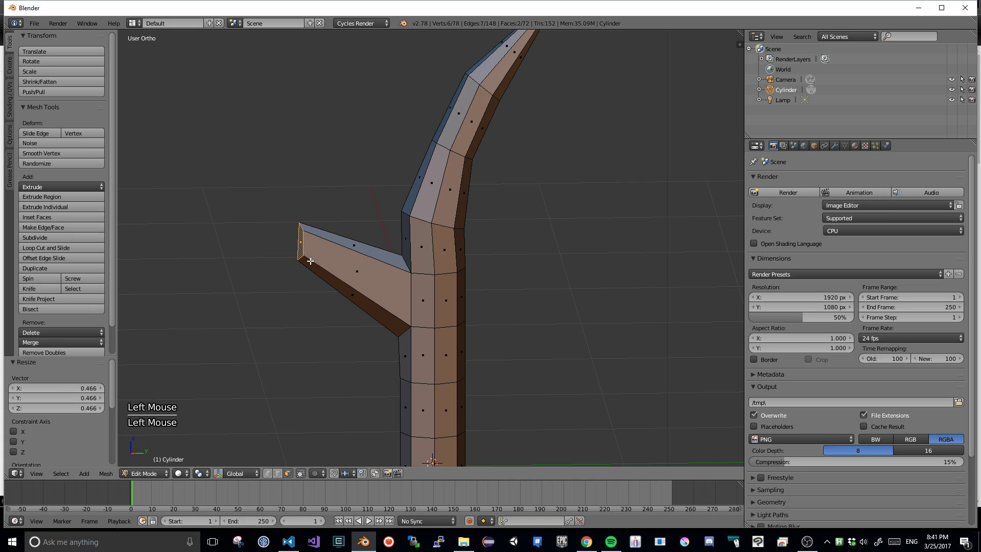
# - Rotate the branch's end faces about 39° and extrude a second segment about 0.49 long
pyautogui.press('r')
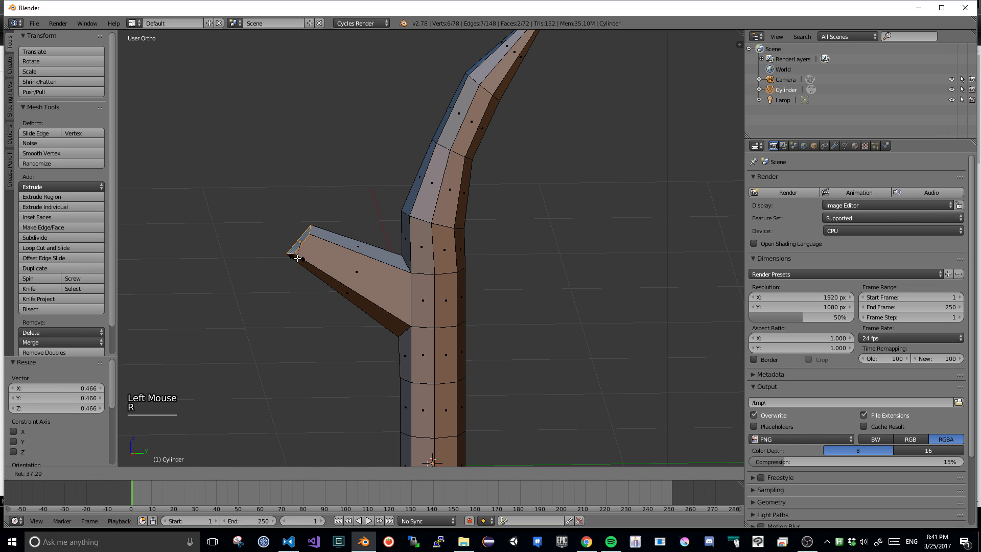
pyautogui.click(296, 258)
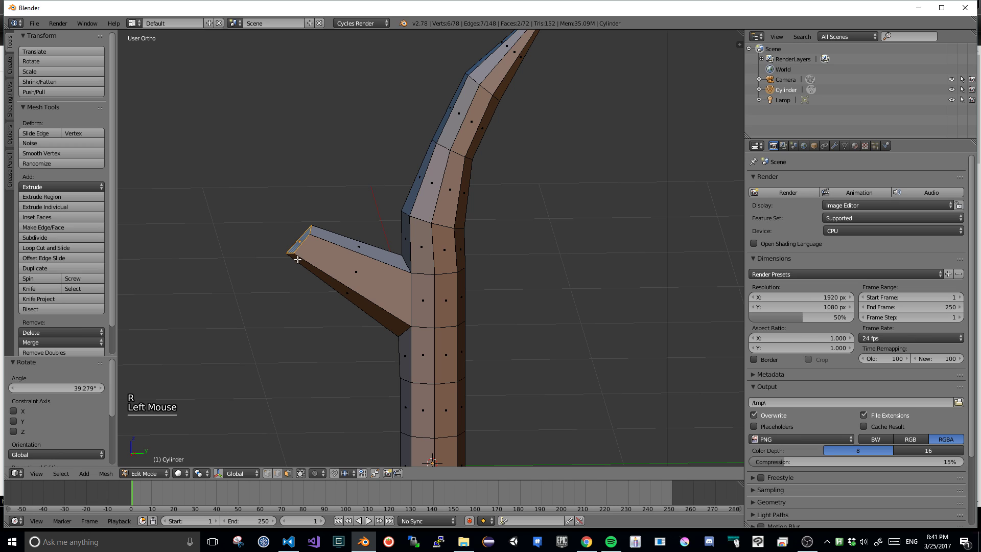
pyautogui.press('e')
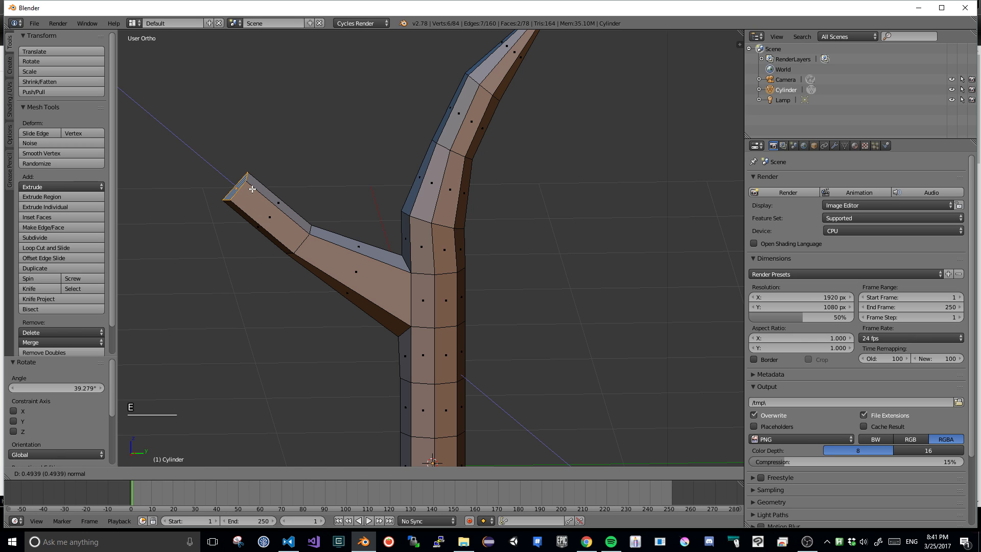
pyautogui.click(252, 189)
# - Scale the second segment's end faces to about 0.71 and rotate them about 8°
pyautogui.press('s')
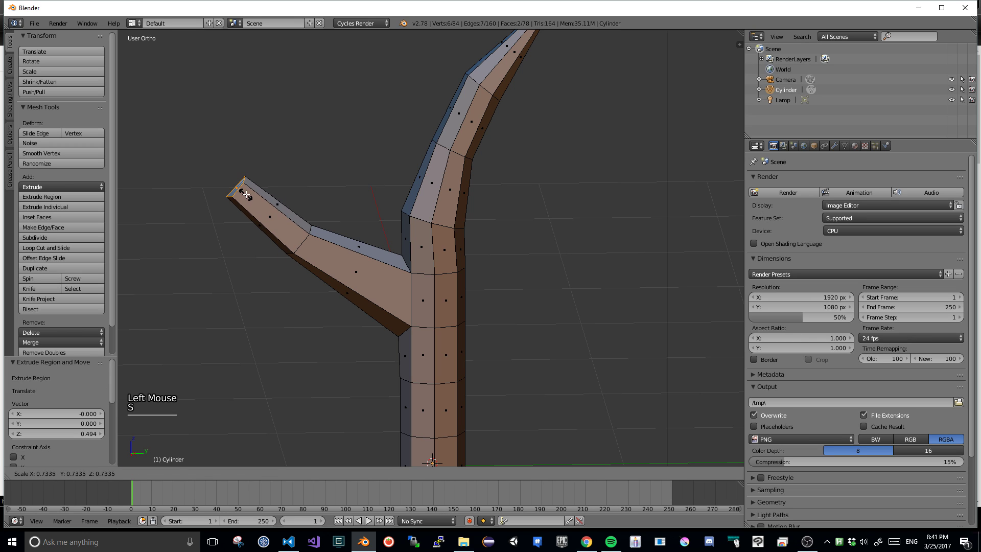
pyautogui.click(245, 195)
pyautogui.press('r')
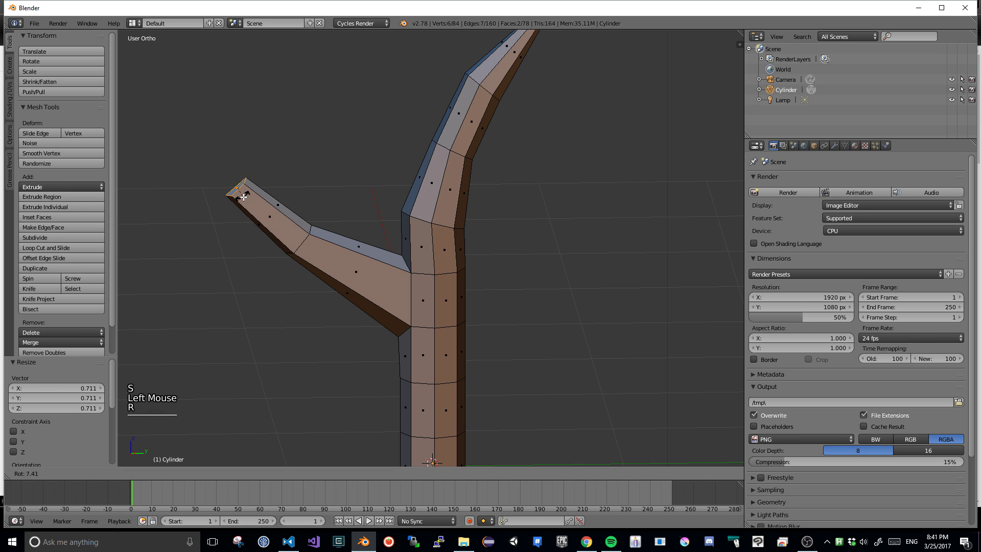
pyautogui.click(245, 198)
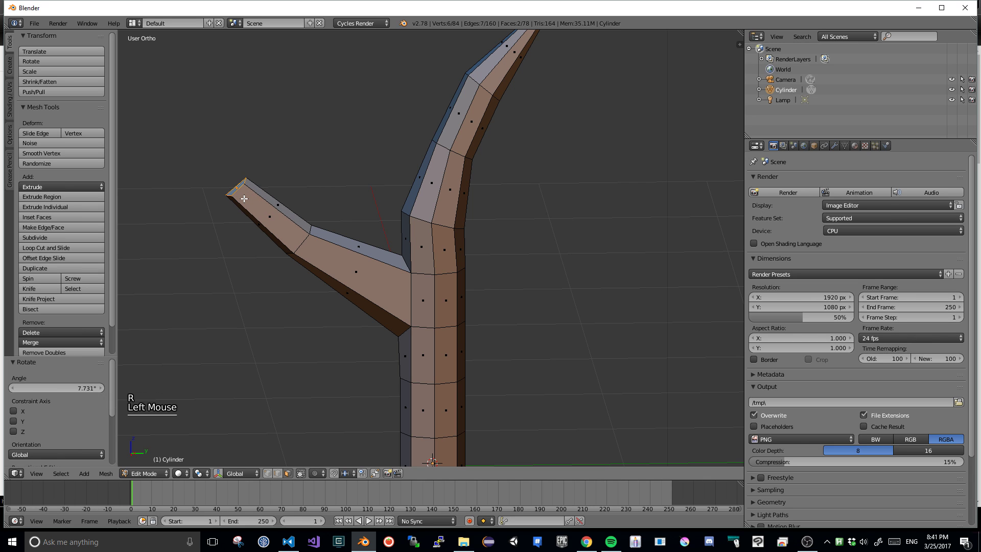
# - Extrude a third branch segment about 0.52 long, with its tip scaled to about 0.57 and shifted about 0.16 toward the column
pyautogui.press('e')
pyautogui.click(194, 128)
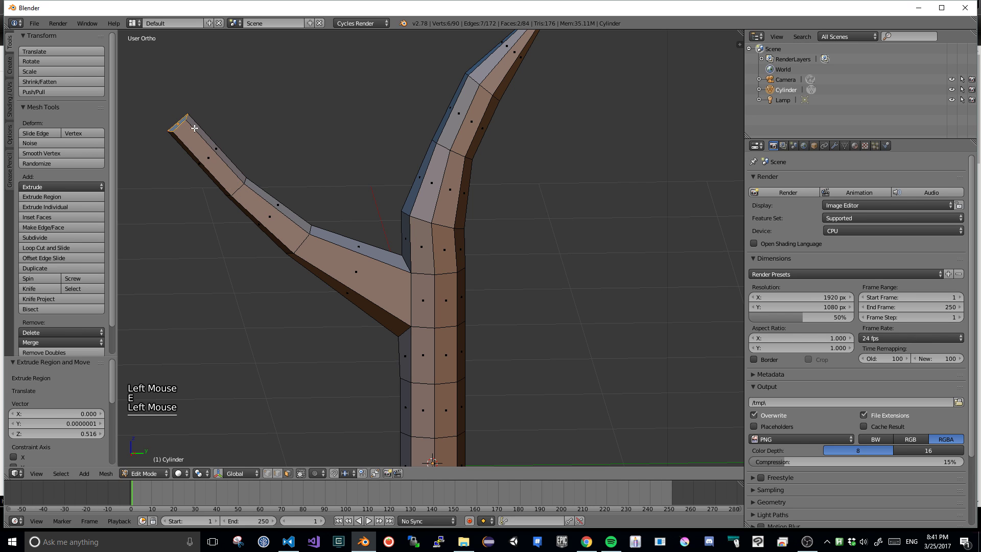
pyautogui.press('s')
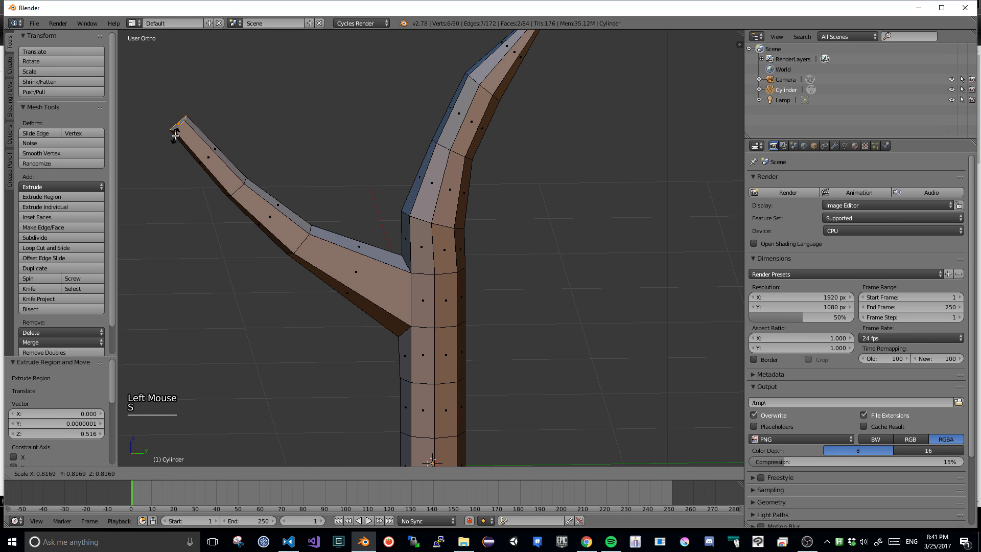
pyautogui.click(183, 131)
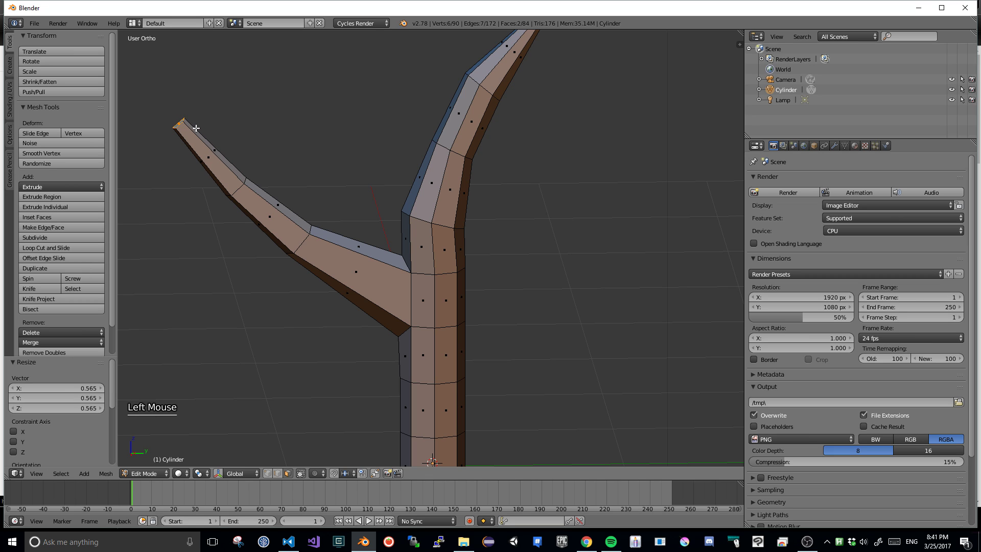
pyautogui.press('g')
pyautogui.click(221, 125)
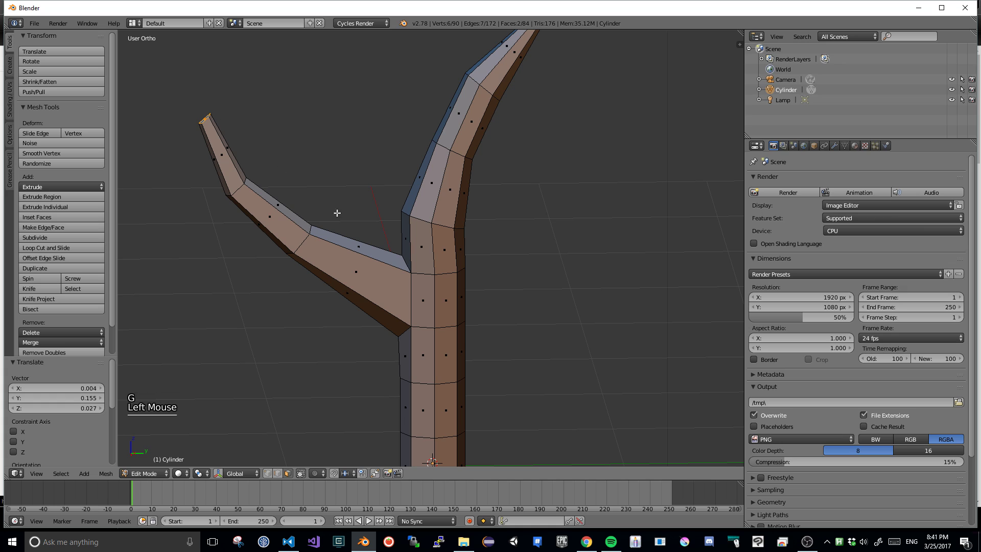
pyautogui.rightClick(367, 254)
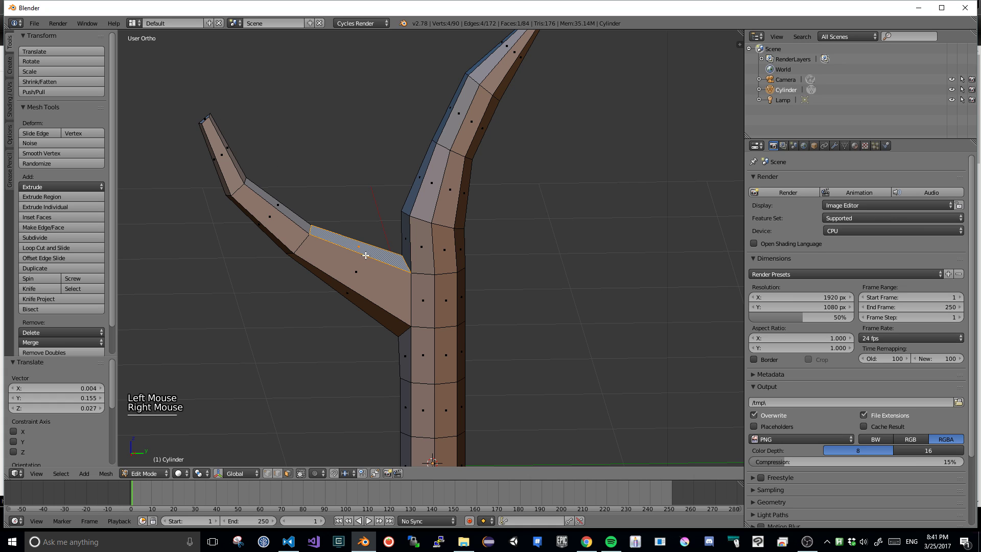
pyautogui.hotkey('ctrl', 'r')
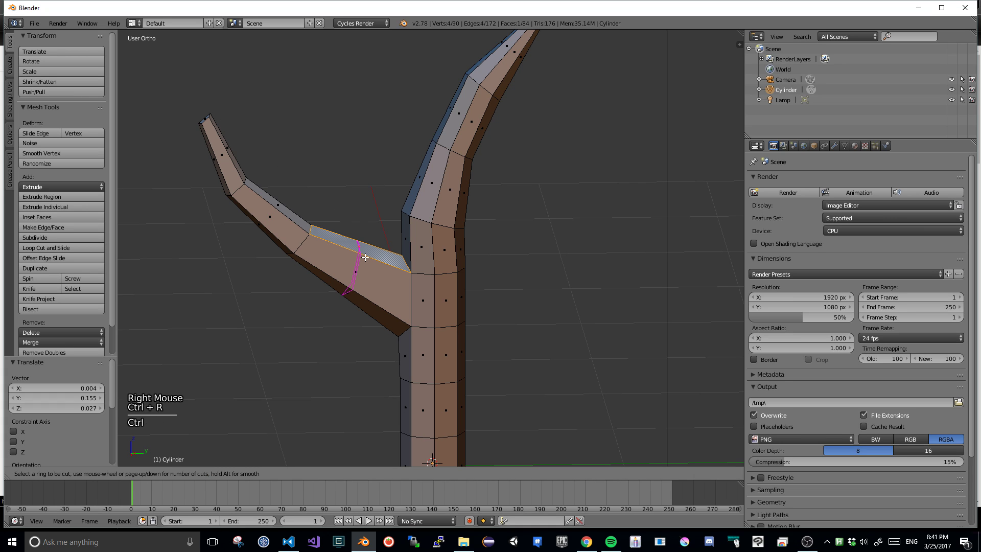
pyautogui.press('Escape')
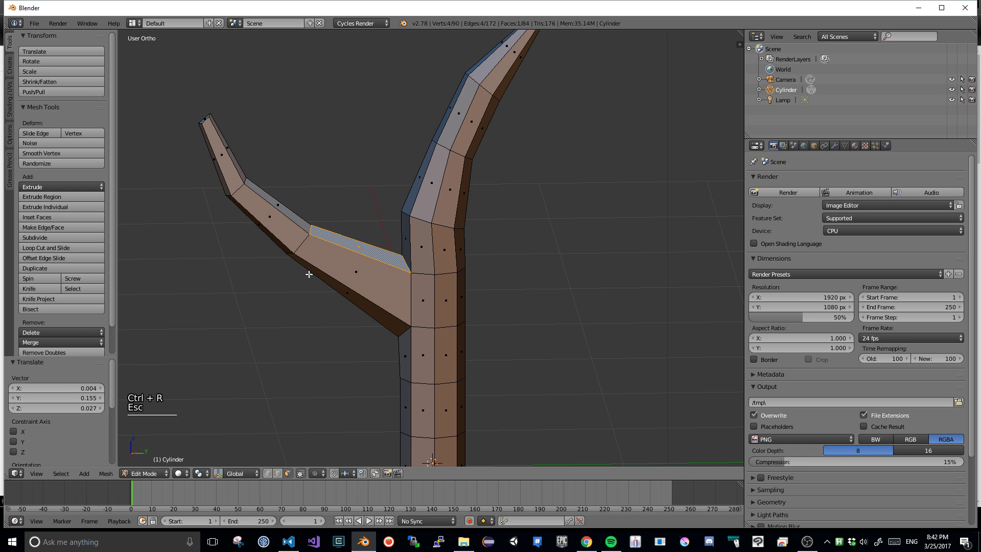
# - Add two loop cuts across the branch's first segment and slide them slightly toward the column
pyautogui.scroll(-6, 373, 284)
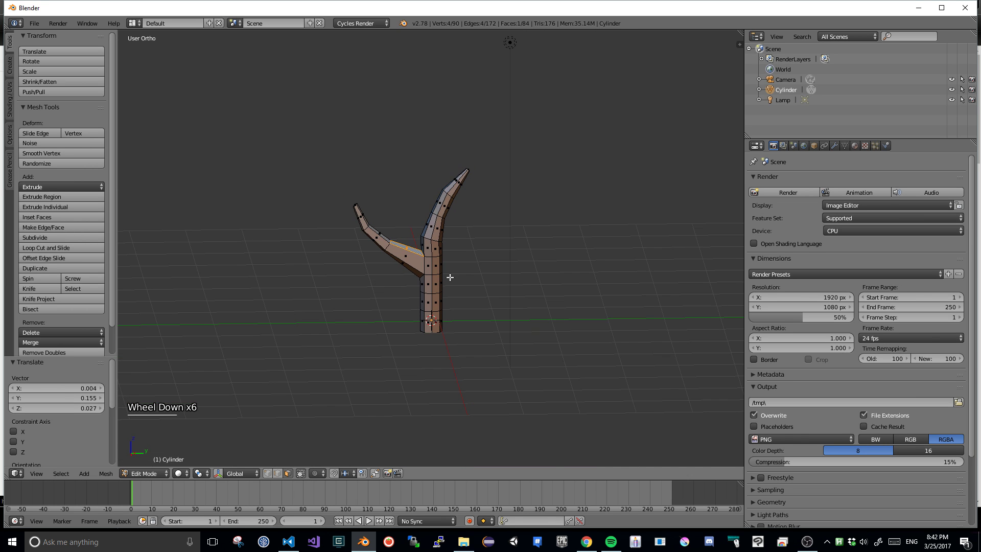
pyautogui.moveTo(450, 277)
pyautogui.mouseDown(button='middle')
pyautogui.moveTo(291, 274)
pyautogui.moveTo(350, 256)
pyautogui.moveTo(495, 255)
pyautogui.moveTo(449, 276)
pyautogui.mouseUp(button='middle')
pyautogui.scroll(3, 442, 282)
pyautogui.moveTo(511, 274); pyautogui.dragTo(449, 279, button='middle')
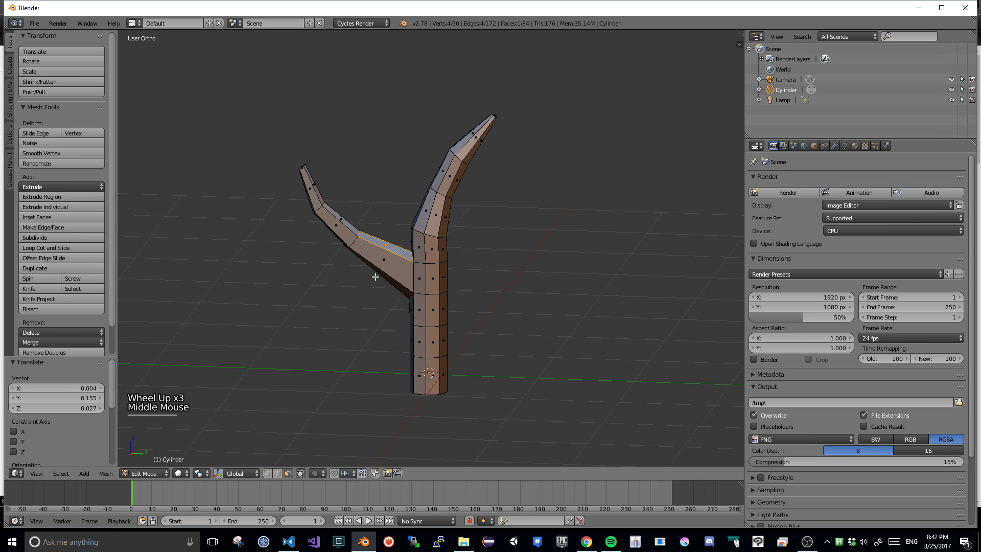
pyautogui.scroll(4, 377, 250)
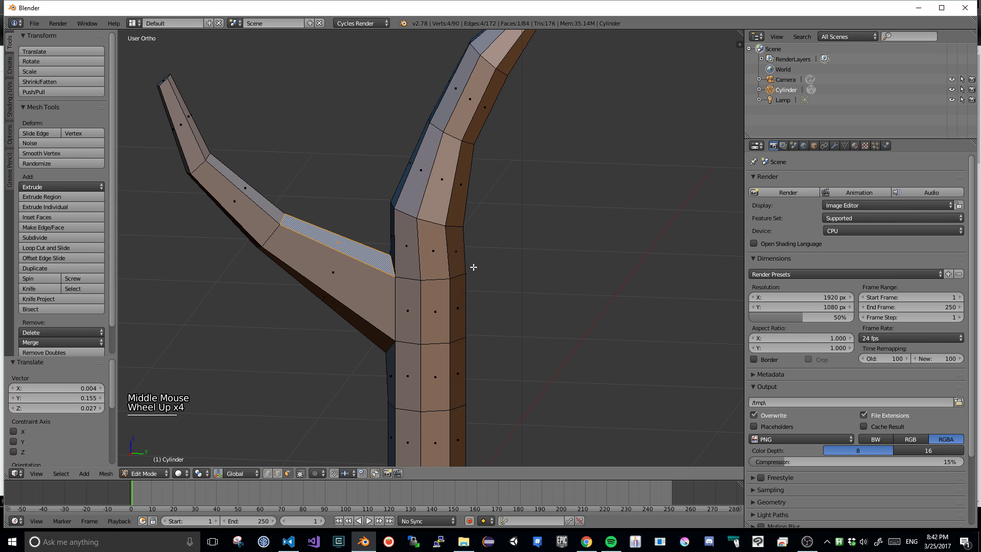
pyautogui.moveTo(473, 265); pyautogui.dragTo(473, 270, button='middle')
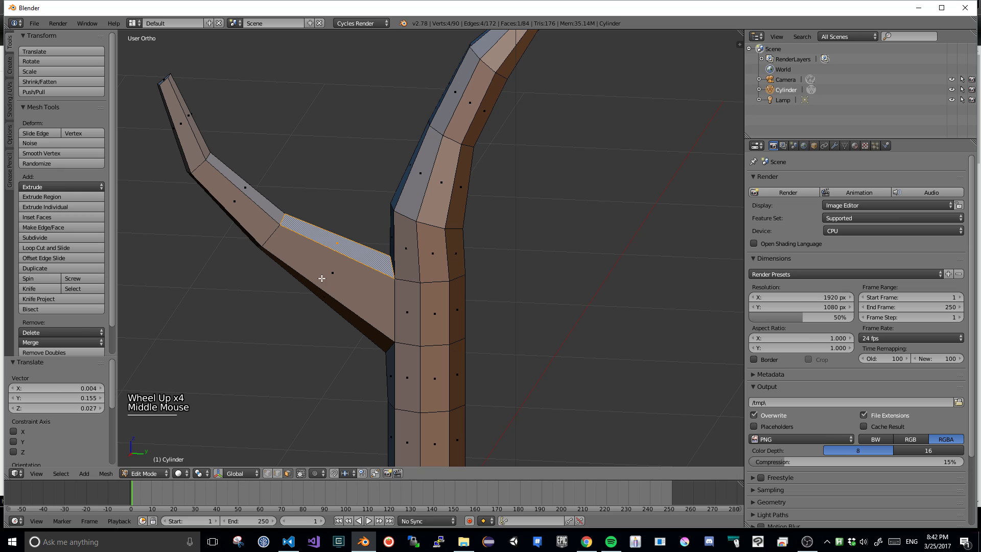
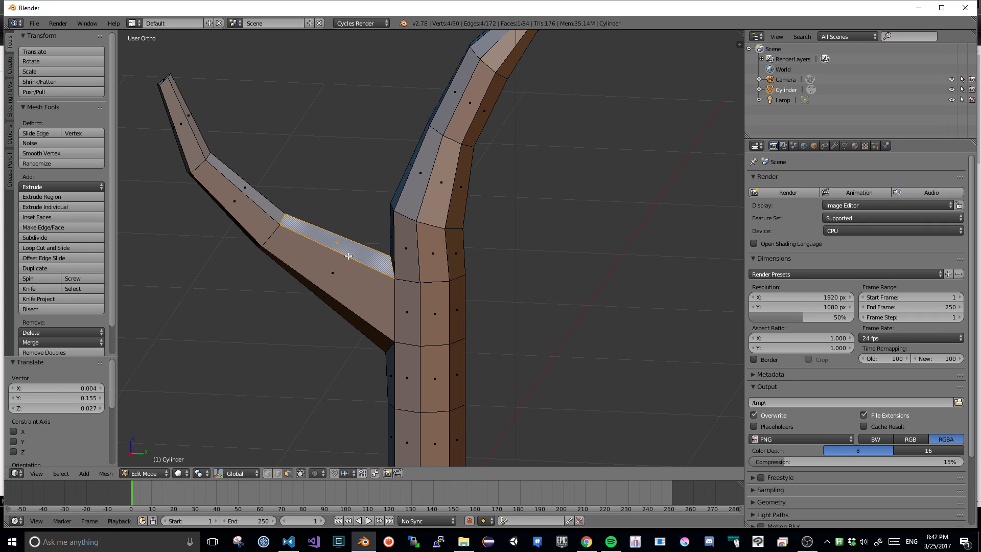
pyautogui.press('ctrl')
pyautogui.hotkey('ctrl', 'r')
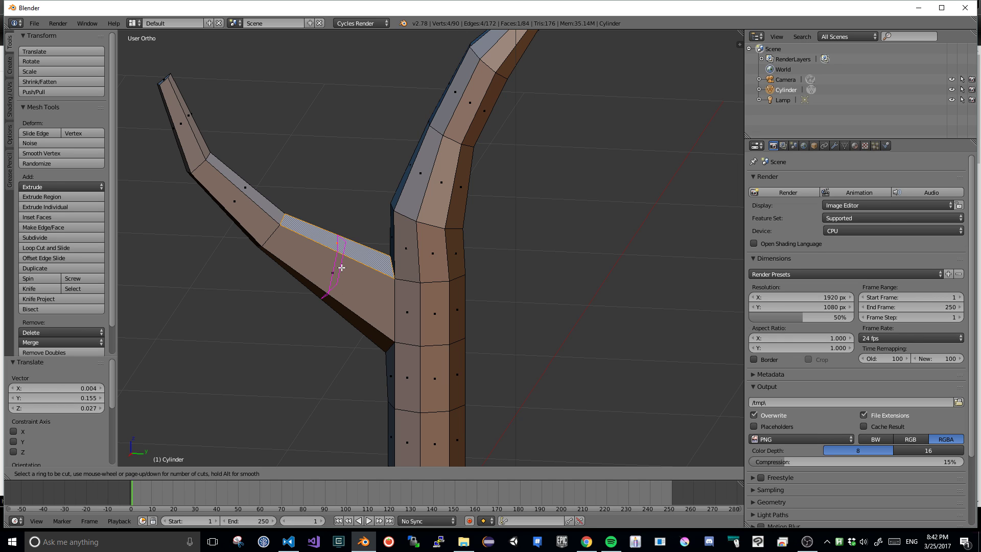
pyautogui.scroll(1, 341, 267)
pyautogui.scroll(1, 341, 268)
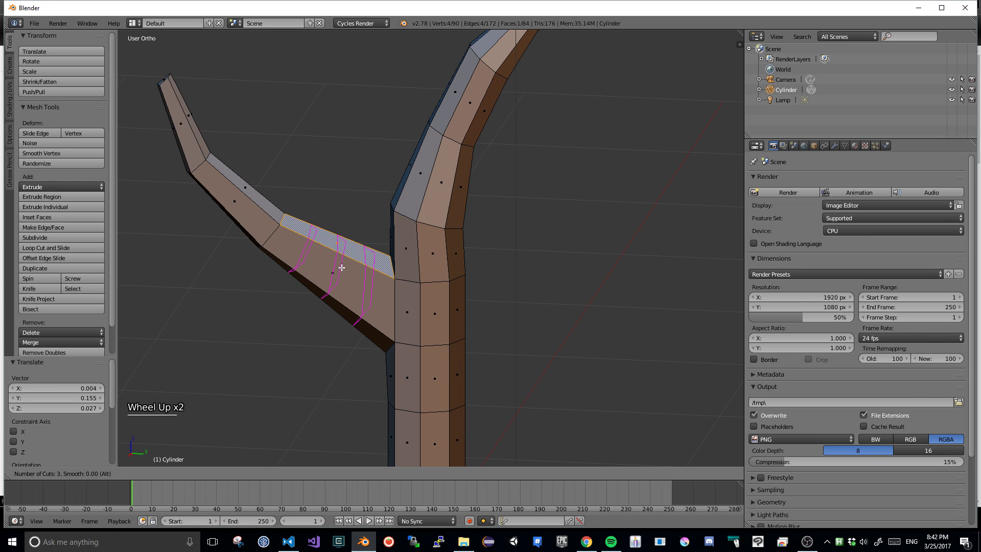
pyautogui.scroll(-2, 341, 268)
pyautogui.scroll(1, 342, 268)
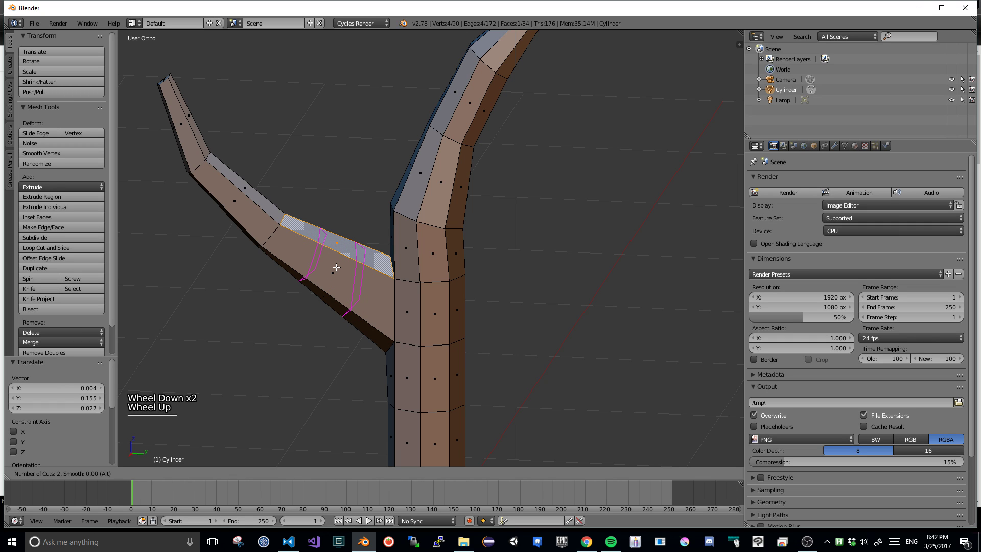
pyautogui.click(345, 276)
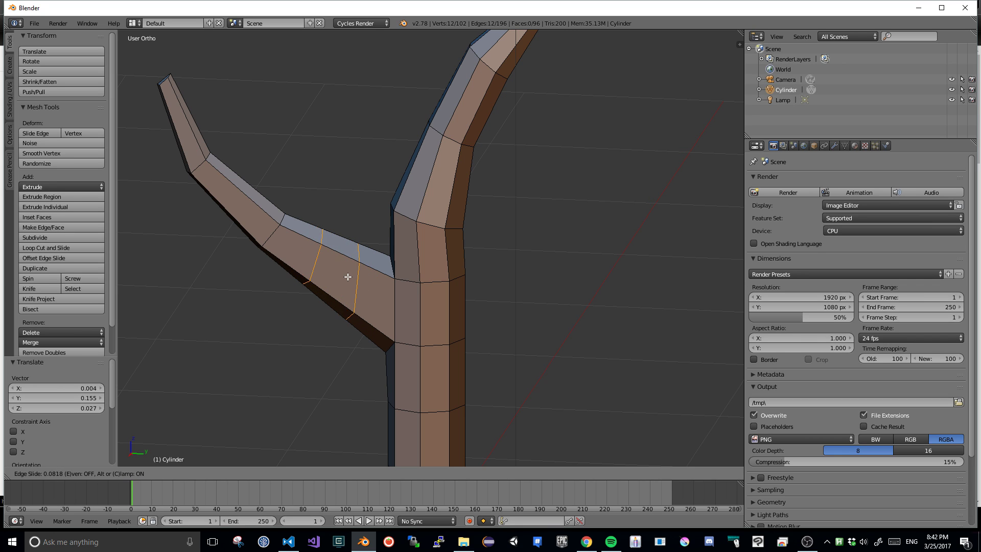
pyautogui.click(352, 279)
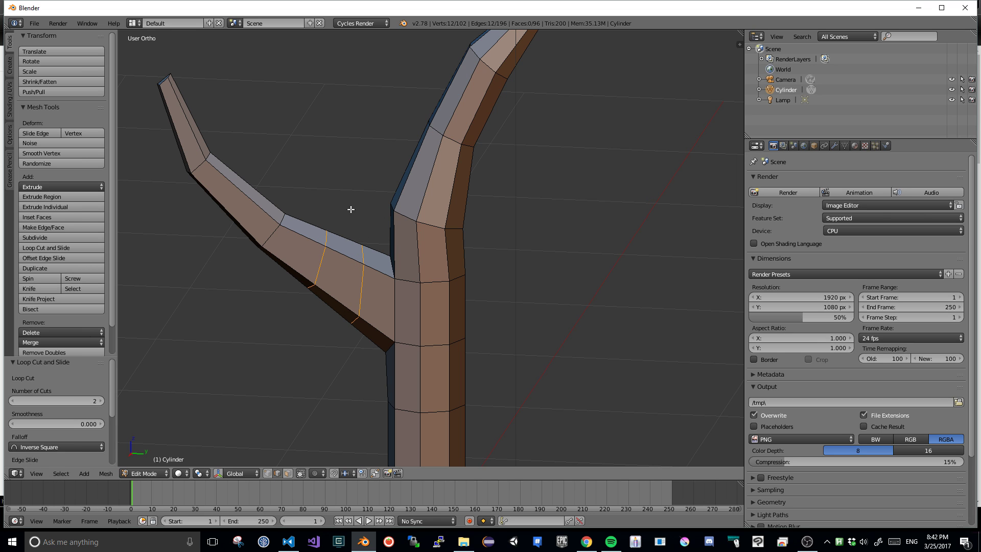
# - Select the new edge loop farther from the column and move it about -0.033 in Y and -0.035 in Z
pyautogui.moveTo(356, 194); pyautogui.dragTo(361, 197, button='middle')
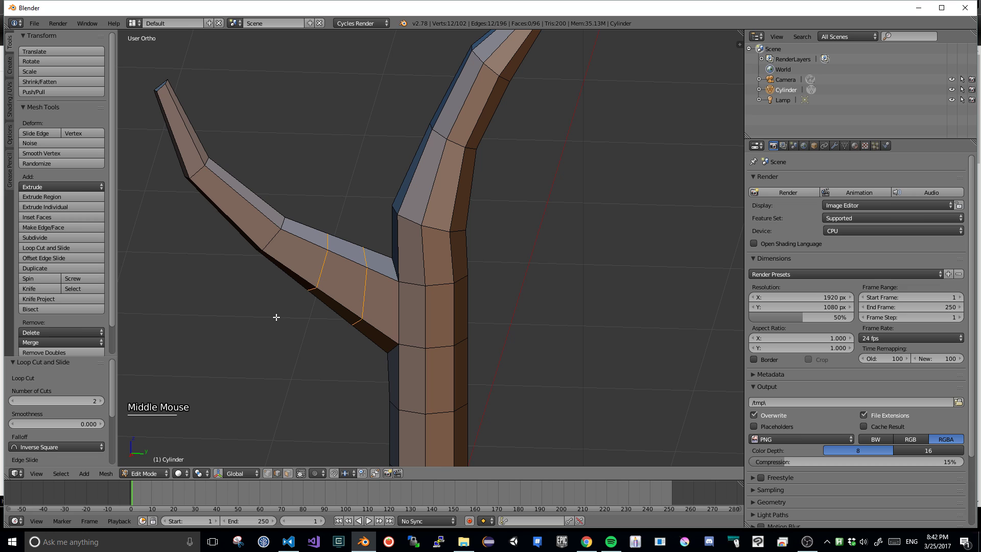
pyautogui.click(278, 476)
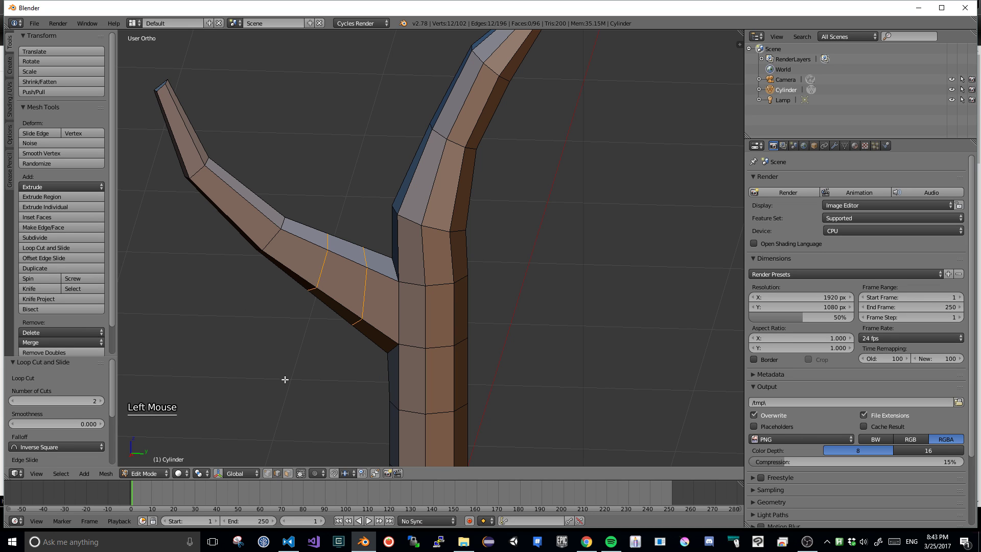
pyautogui.rightClick(322, 264)
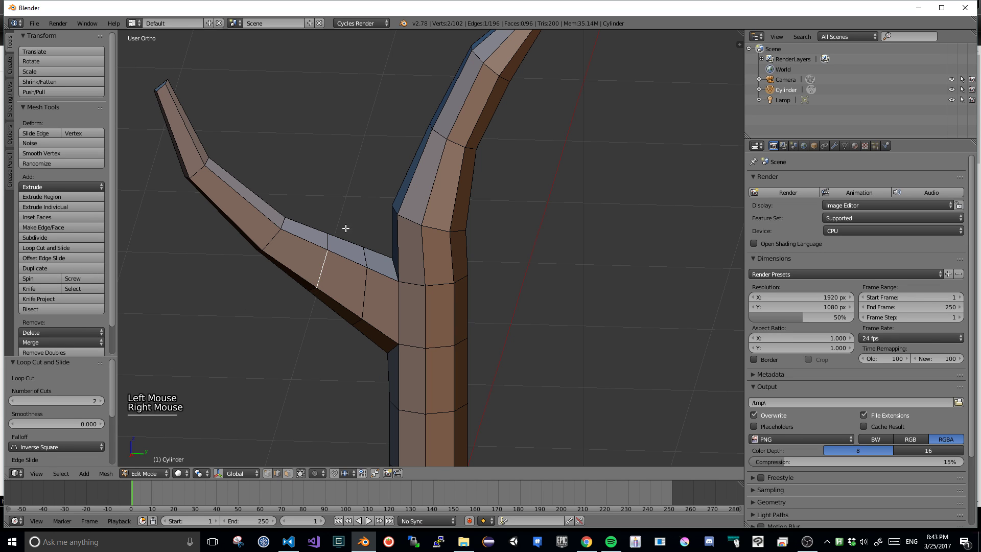
pyautogui.moveTo(356, 198); pyautogui.dragTo(359, 189, button='middle')
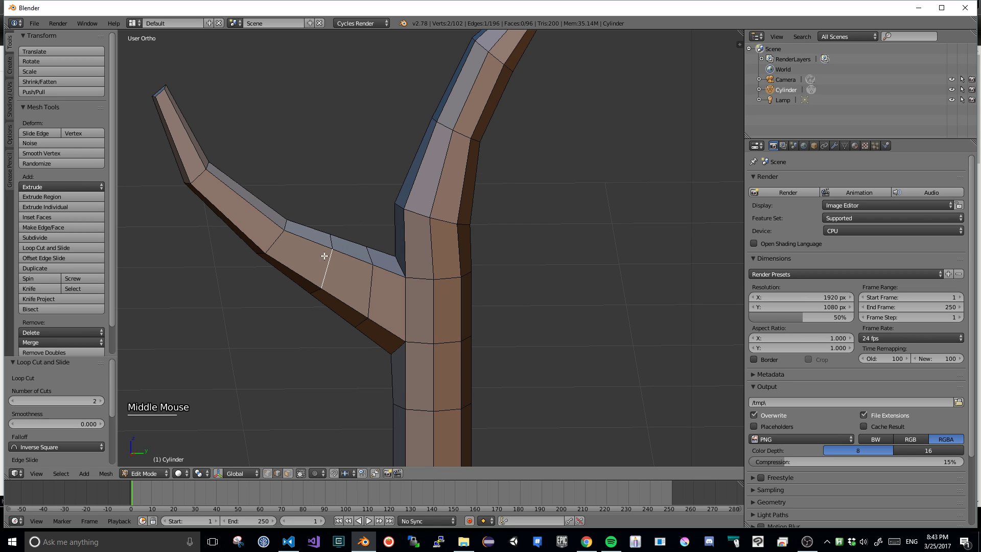
pyautogui.press('alt')
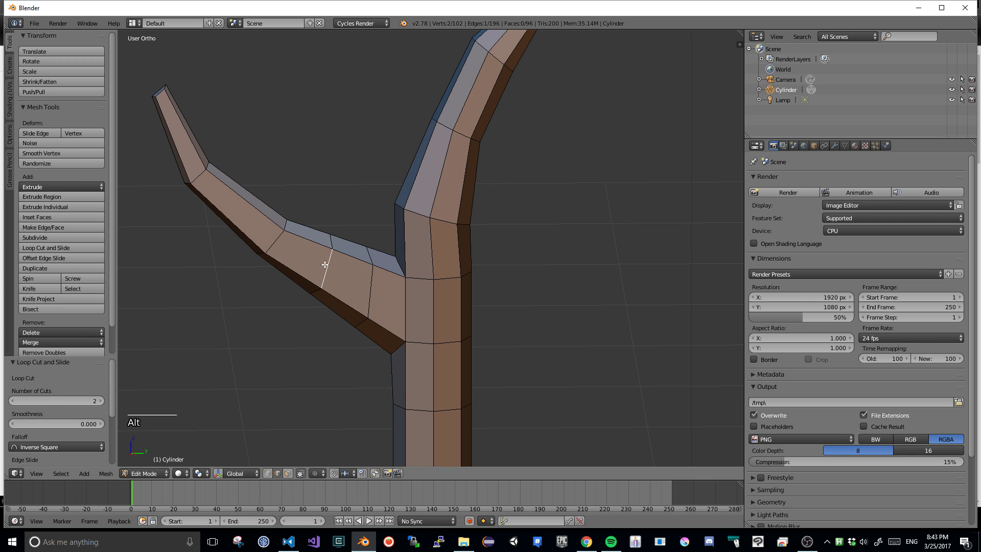
pyautogui.keyDown('alt'); pyautogui.rightClick(327, 264); pyautogui.keyUp('alt')
pyautogui.press('g')
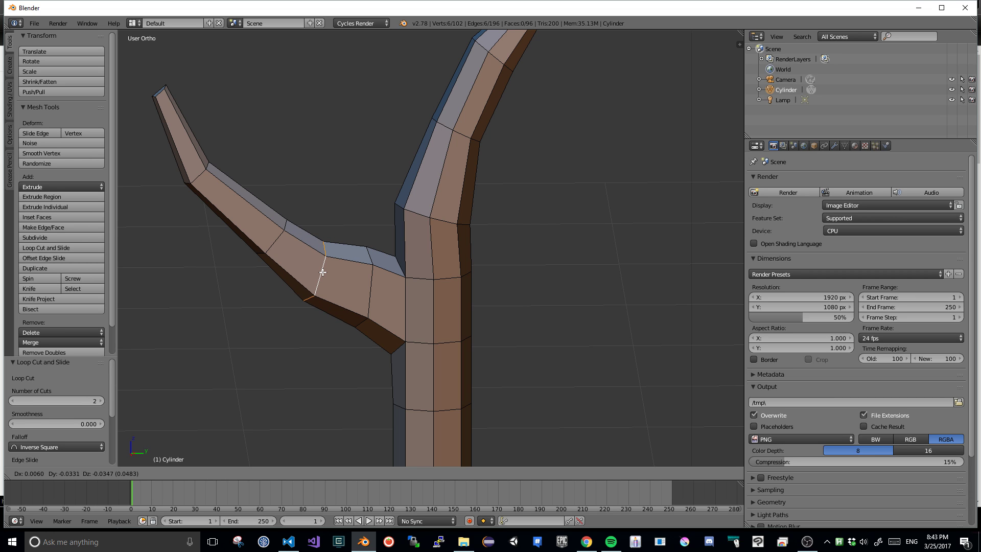
pyautogui.click(323, 272)
# - Select the new edge loop nearer the column and move it about -0.015 in Y and -0.053 in Z
pyautogui.moveTo(391, 167); pyautogui.dragTo(371, 162, button='middle')
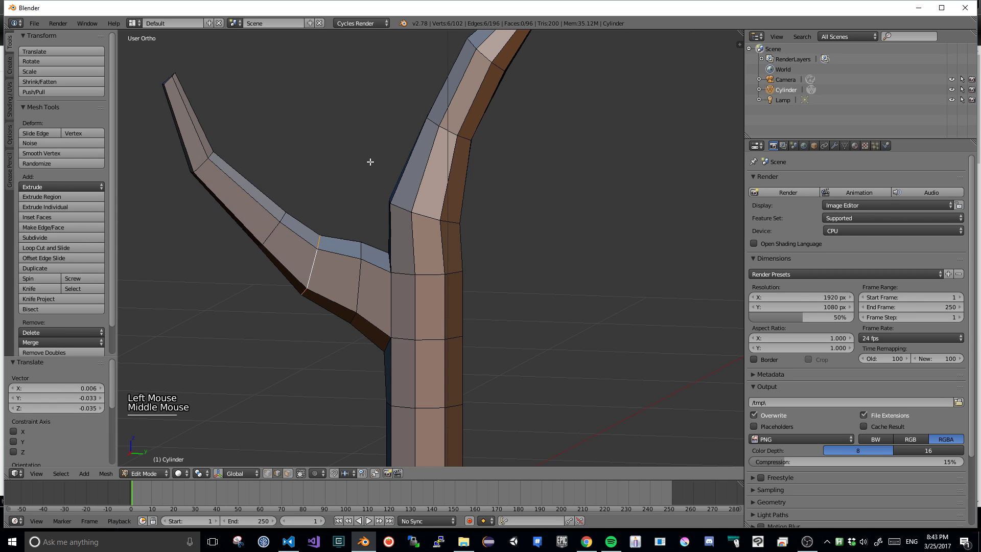
pyautogui.rightClick(358, 279)
pyautogui.keyDown('alt'); pyautogui.rightClick(359, 278); pyautogui.keyUp('alt')
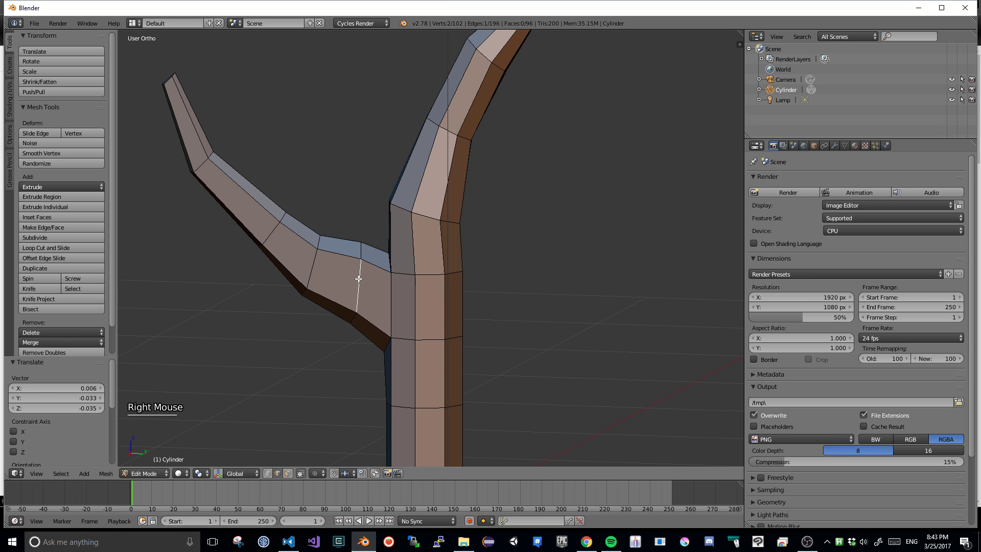
pyautogui.press('g')
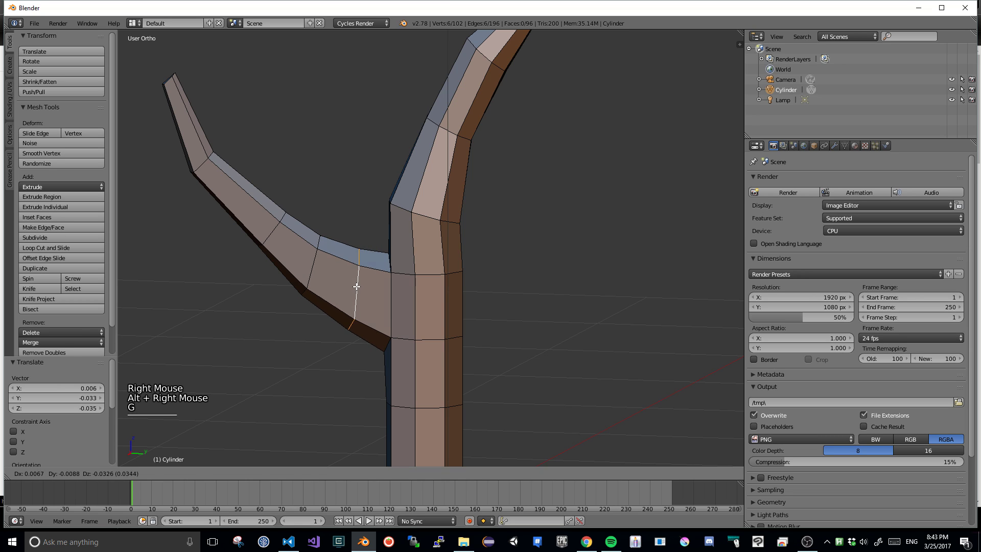
pyautogui.click(355, 289)
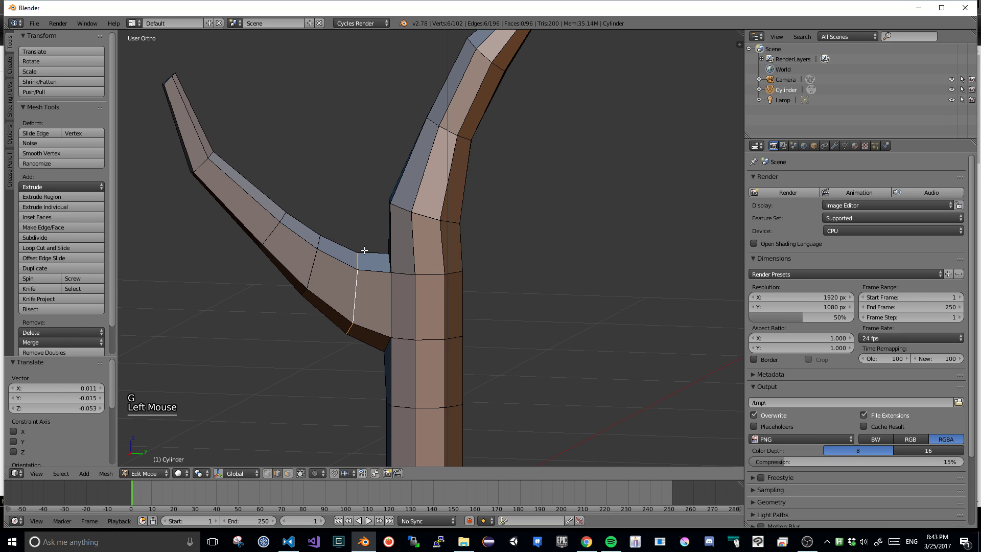
# - On the column side opposite the branch, raise one middle vertex about 0.087 and lower the vertex below it about 0.075
pyautogui.scroll(-4, 363, 230)
pyautogui.moveTo(363, 230); pyautogui.dragTo(537, 223, button='middle')
pyautogui.moveTo(523, 263); pyautogui.dragTo(409, 262, button='middle')
pyautogui.scroll(3, 404, 241)
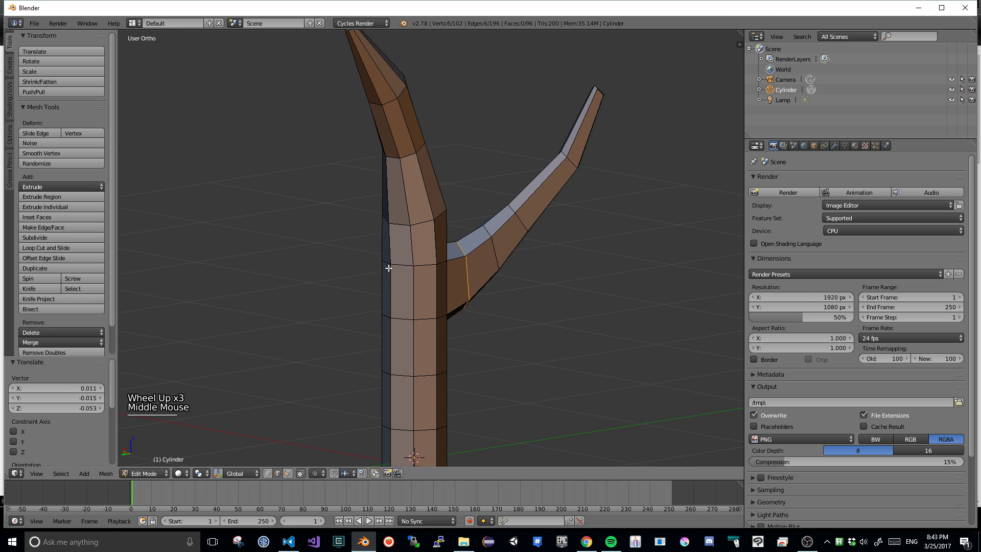
pyautogui.click(265, 474)
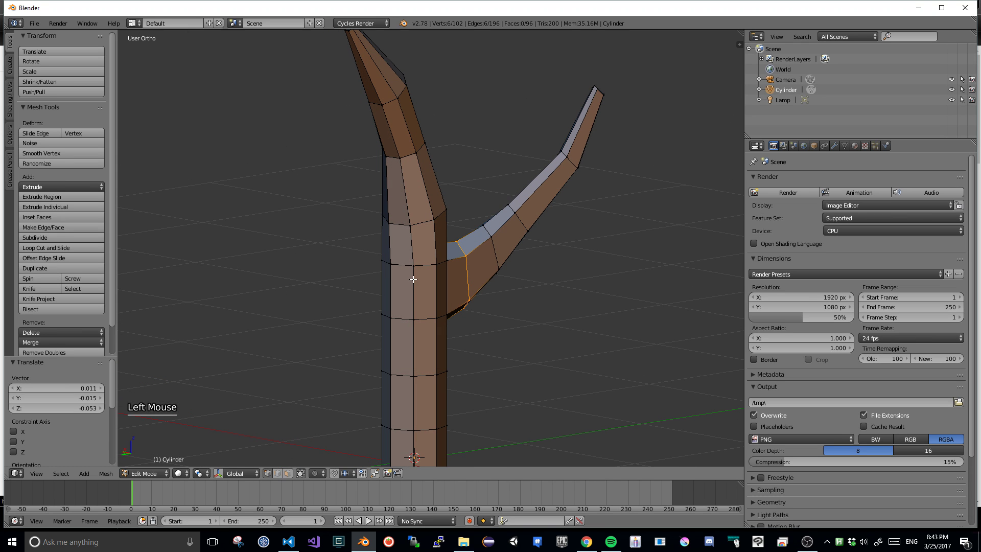
pyautogui.rightClick(413, 267)
pyautogui.press('g')
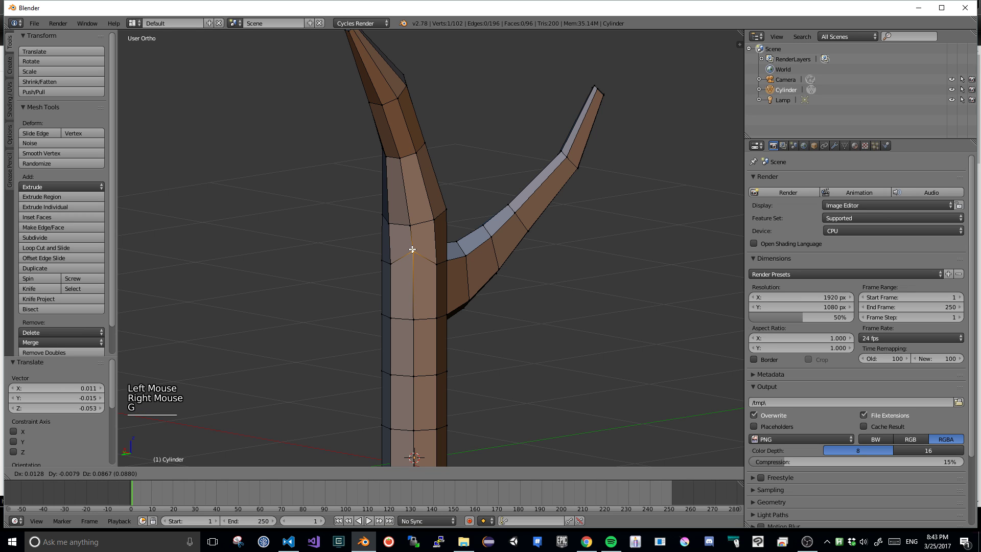
pyautogui.click(411, 250)
pyautogui.rightClick(413, 321)
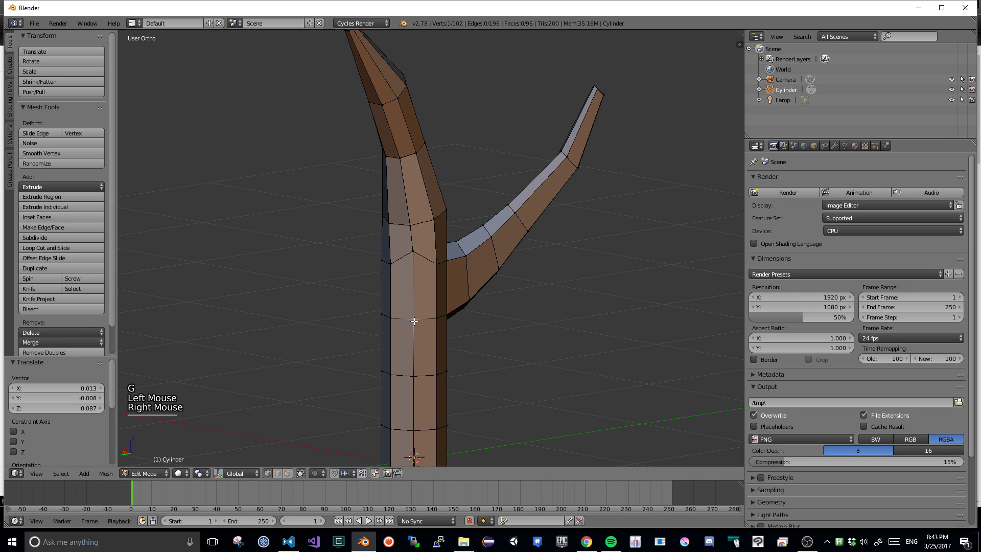
pyautogui.press('g')
pyautogui.click(409, 333)
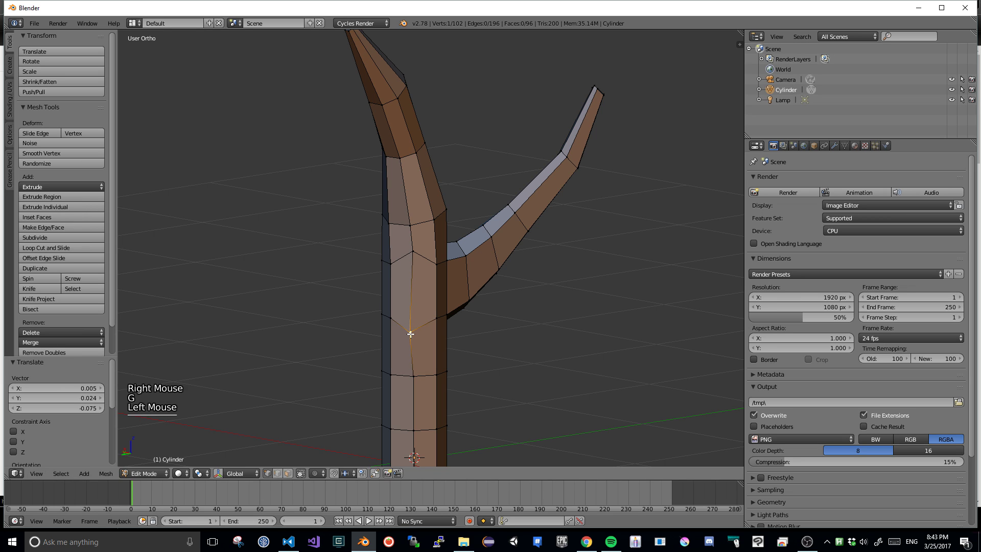
# - Select the two column faces between the moved vertices and extrude them about 0.27 as a second branch
pyautogui.click(287, 473)
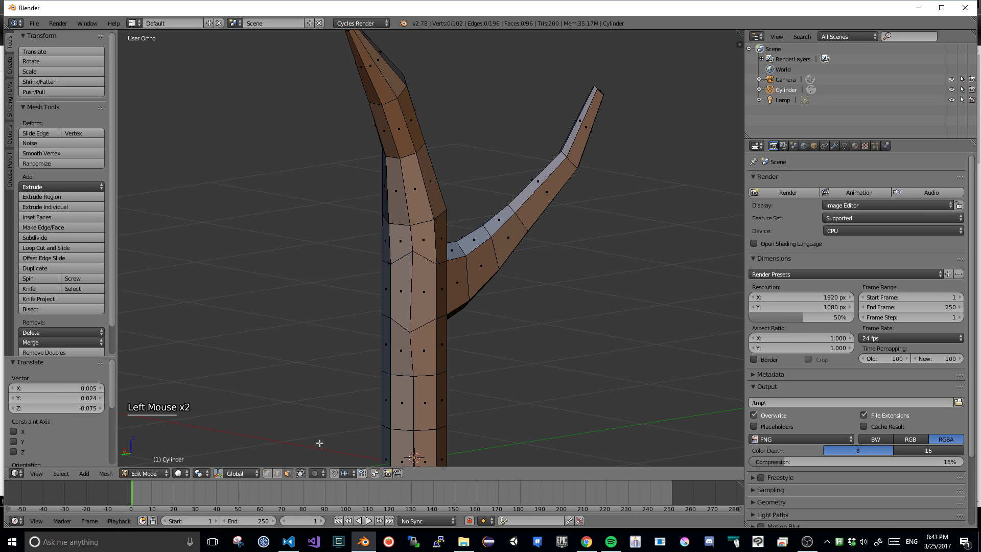
pyautogui.rightClick(399, 290)
pyautogui.keyDown('shift'); pyautogui.rightClick(424, 291); pyautogui.keyUp('shift')
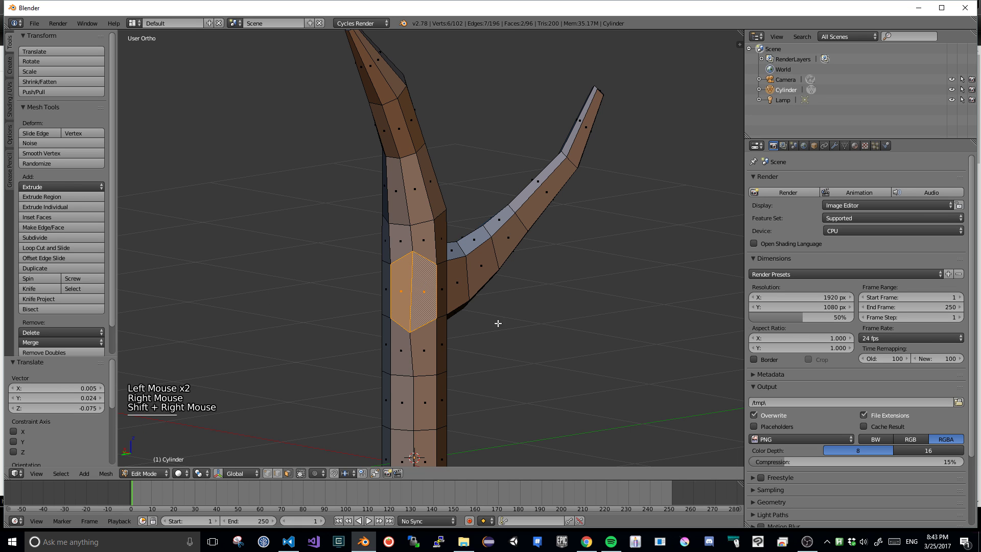
pyautogui.moveTo(499, 324); pyautogui.dragTo(672, 294, button='middle')
pyautogui.press('e')
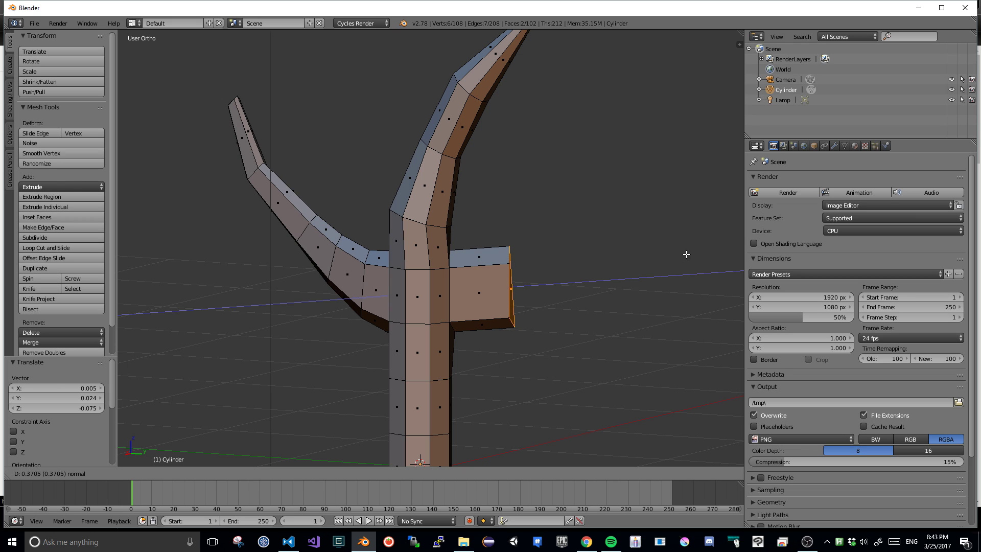
pyautogui.click(670, 259)
# - Rotate the second branch's end faces about 16° to face upward and scale them to about 0.73
pyautogui.press('r')
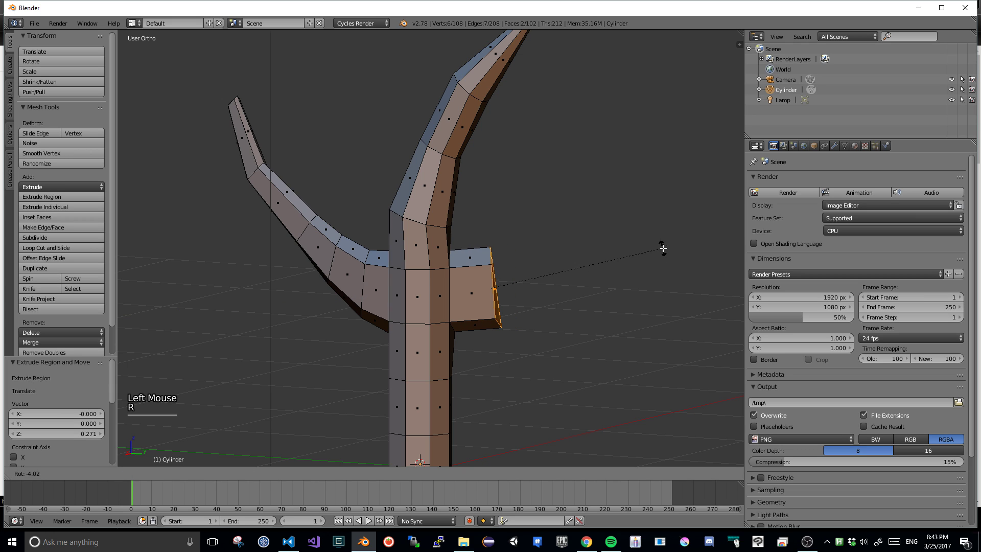
pyautogui.click(633, 218)
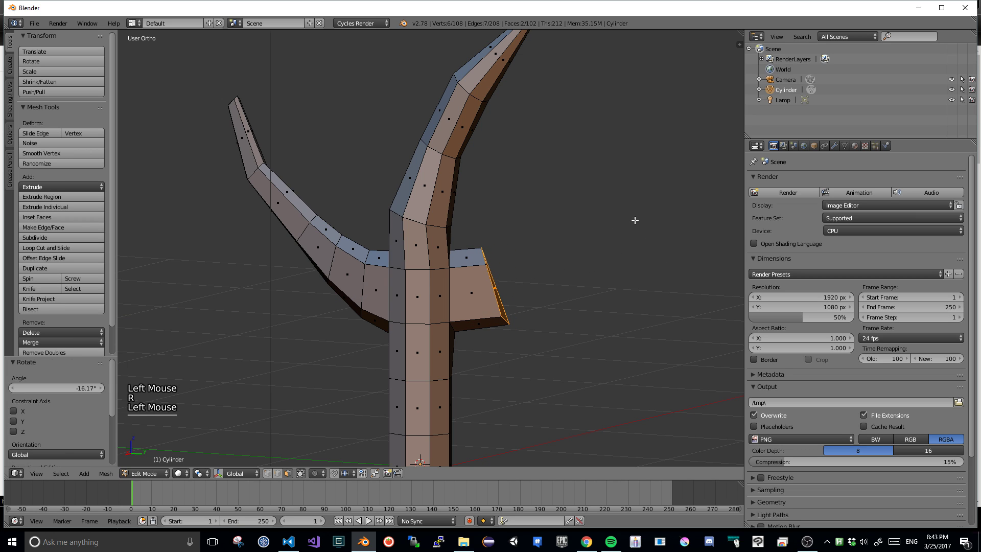
pyautogui.press('s')
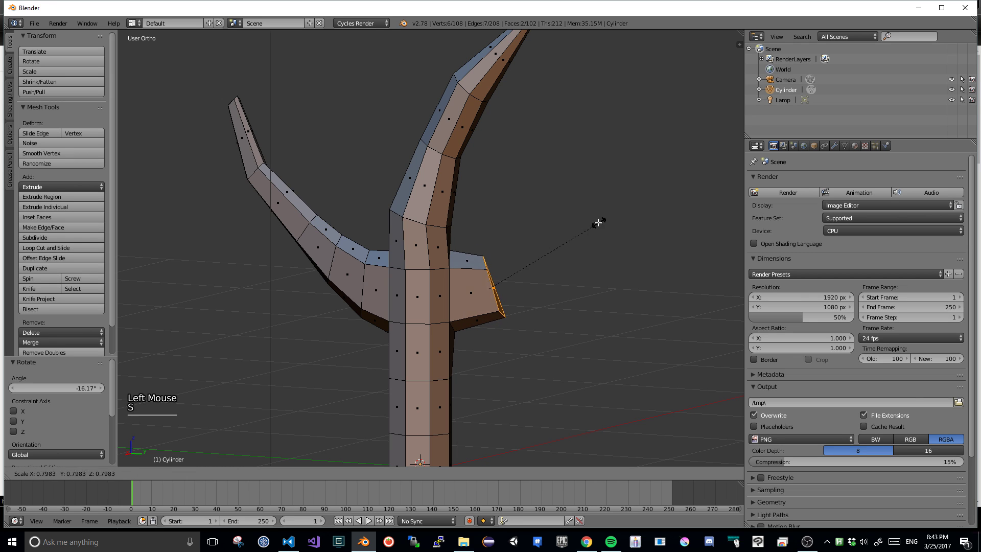
pyautogui.click(588, 228)
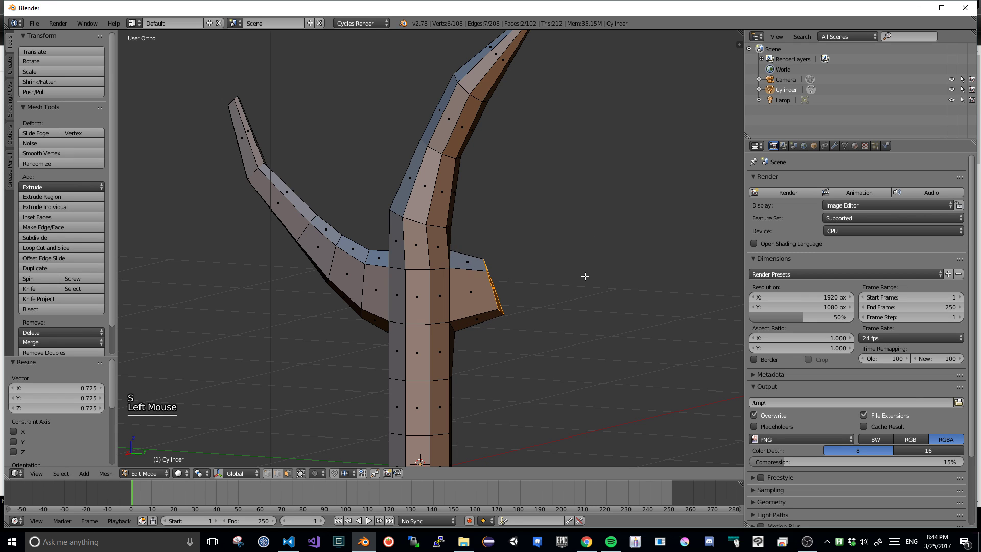
# - Extrude another segment about 0.50 long from the second branch and scale its end faces to about 0.87
pyautogui.press('e')
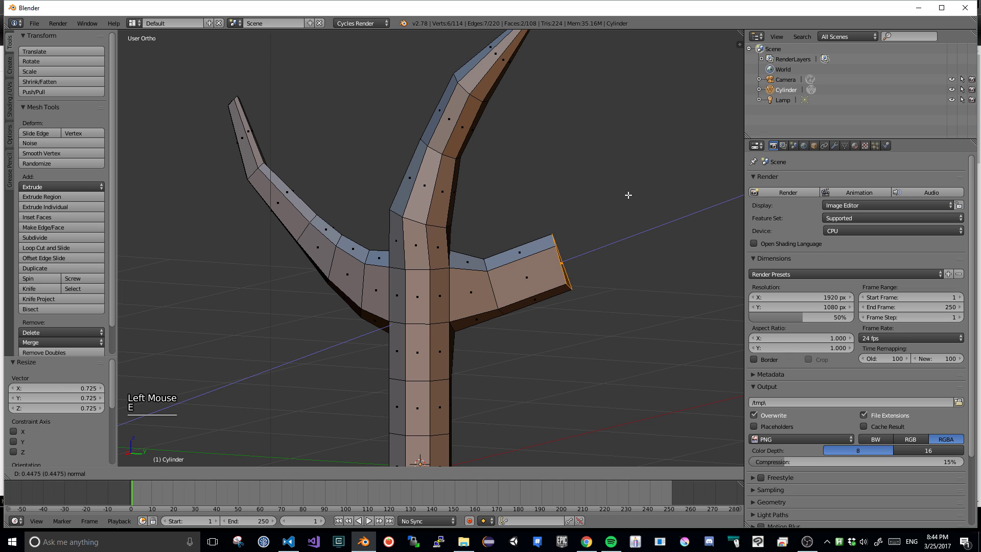
pyautogui.click(635, 192)
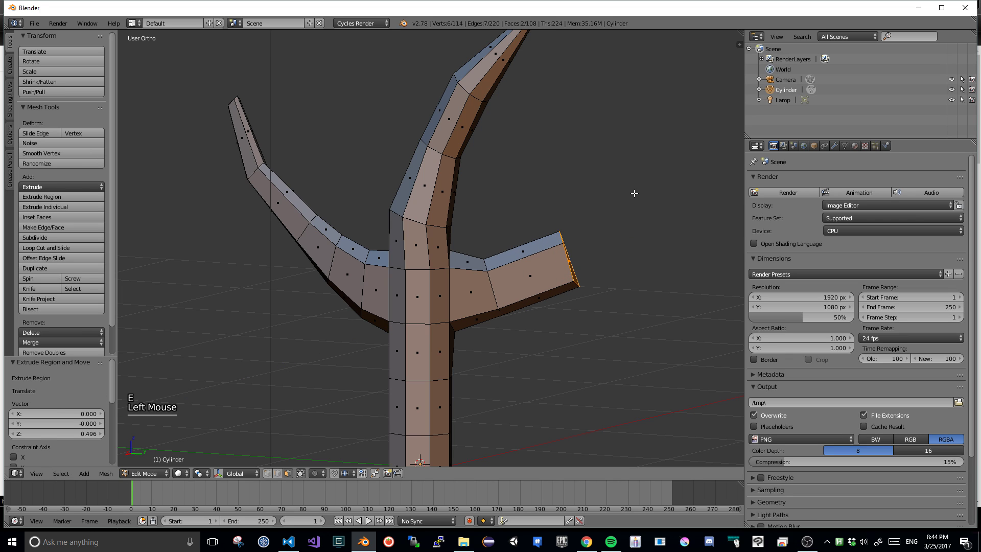
pyautogui.press('s')
pyautogui.click(603, 185)
# - Extrude a further segment about 0.43 long from the second branch and move its end faces about 0.24 upward
pyautogui.press('e')
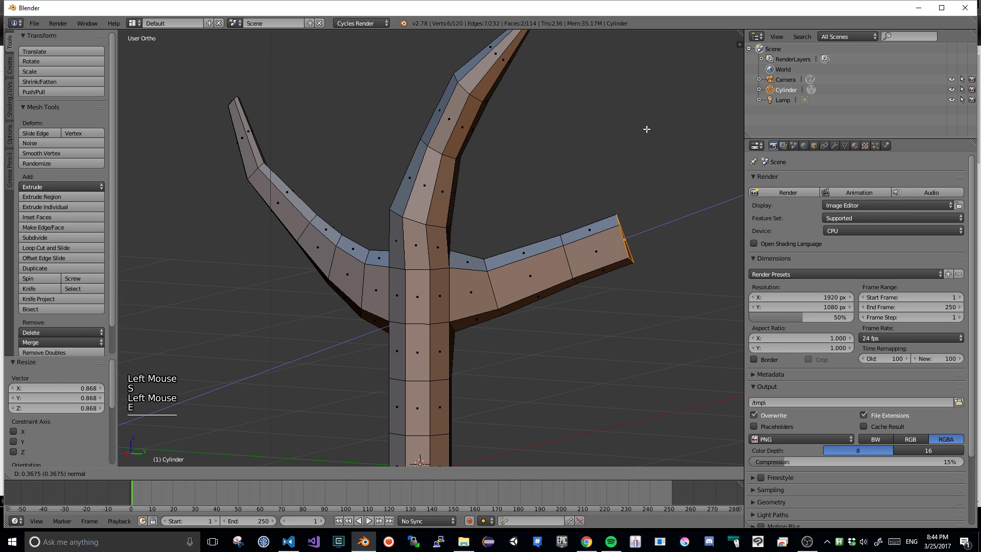
pyautogui.click(656, 128)
pyautogui.press('g')
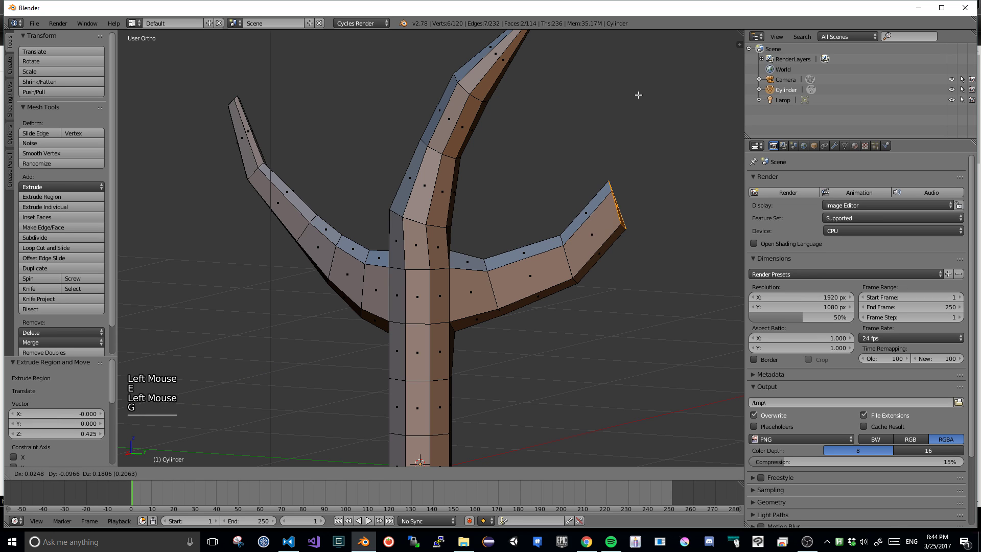
pyautogui.click(635, 87)
# - Scale the second branch's end faces to about 0.47 and extrude a last segment about 0.63 long
pyautogui.press('s')
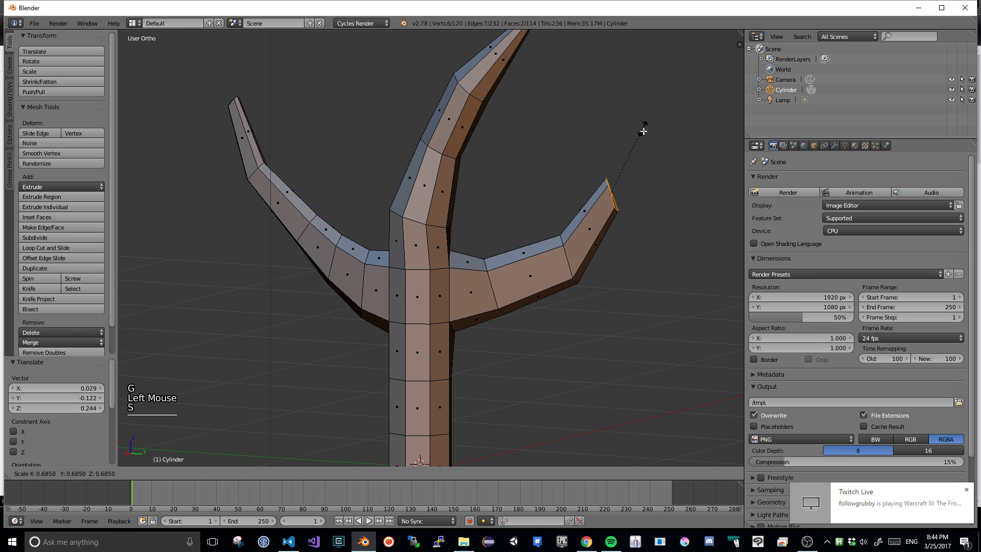
pyautogui.click(648, 160)
pyautogui.press('e')
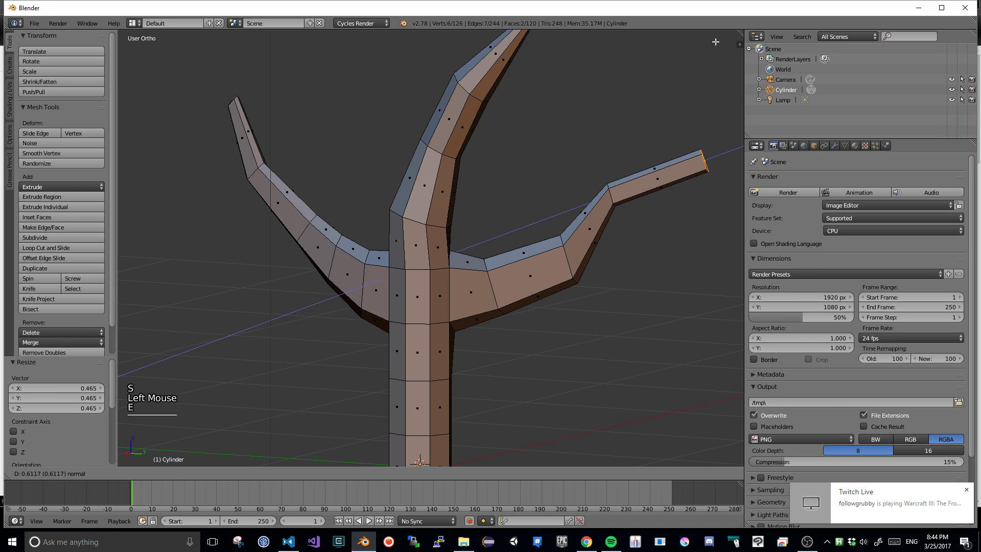
pyautogui.click(715, 45)
# - Move the second branch's tip about 0.34 upward and 0.29 back toward the trunk, and scale it to about 0.36
pyautogui.keyDown('shift'); pyautogui.moveTo(691, 124); pyautogui.dragTo(480, 163, button='middle'); pyautogui.keyUp('shift')
pyautogui.press('g')
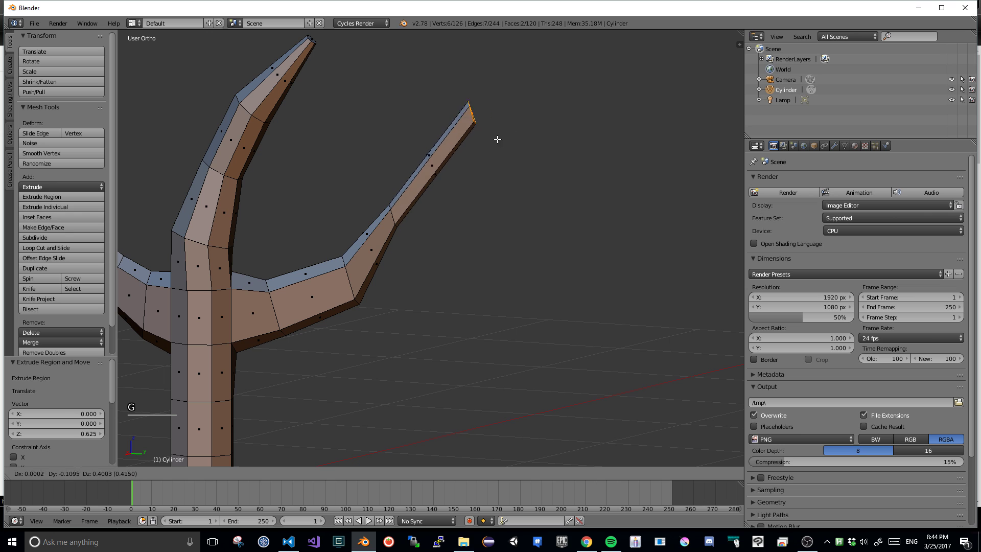
pyautogui.click(465, 147)
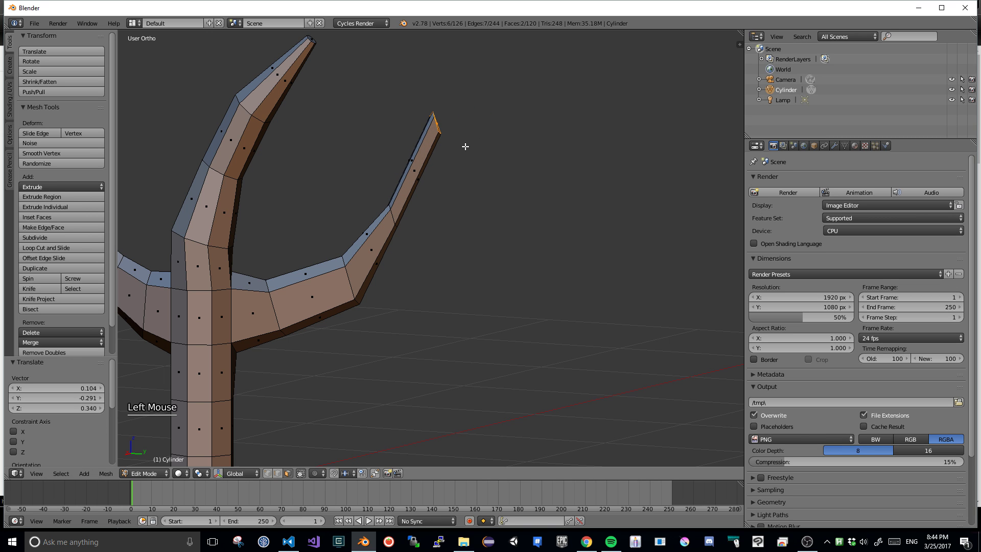
pyautogui.press('s')
pyautogui.click(443, 132)
# - Inspect the finished trunk and branches from the opposite side and return to Object Mode
pyautogui.scroll(-6, 446, 270)
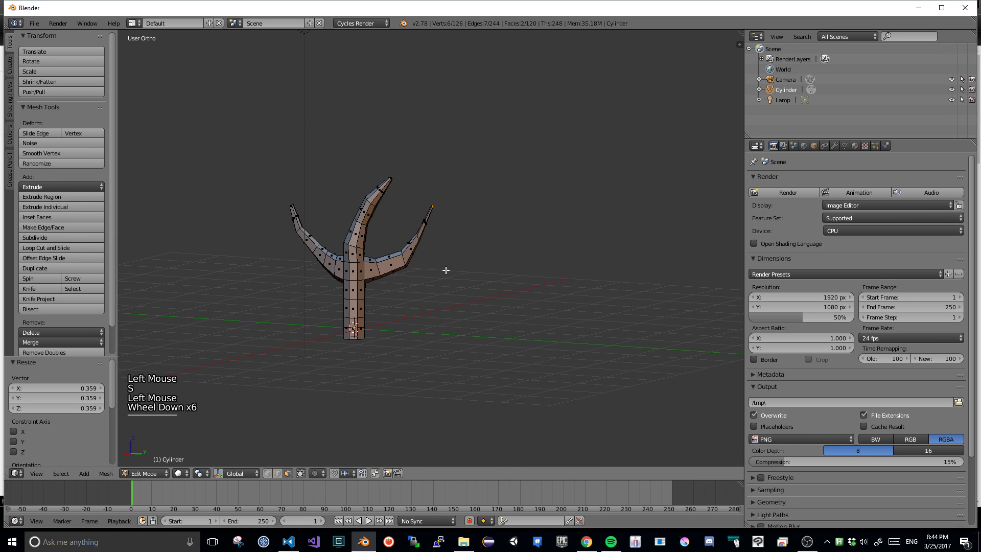
pyautogui.moveTo(445, 270); pyautogui.dragTo(554, 265, button='middle')
pyautogui.scroll(-2, 493, 283)
pyautogui.scroll(3, 531, 263)
pyautogui.scroll(2, 431, 274)
pyautogui.scroll(-2, 495, 260)
pyautogui.press('Tab')
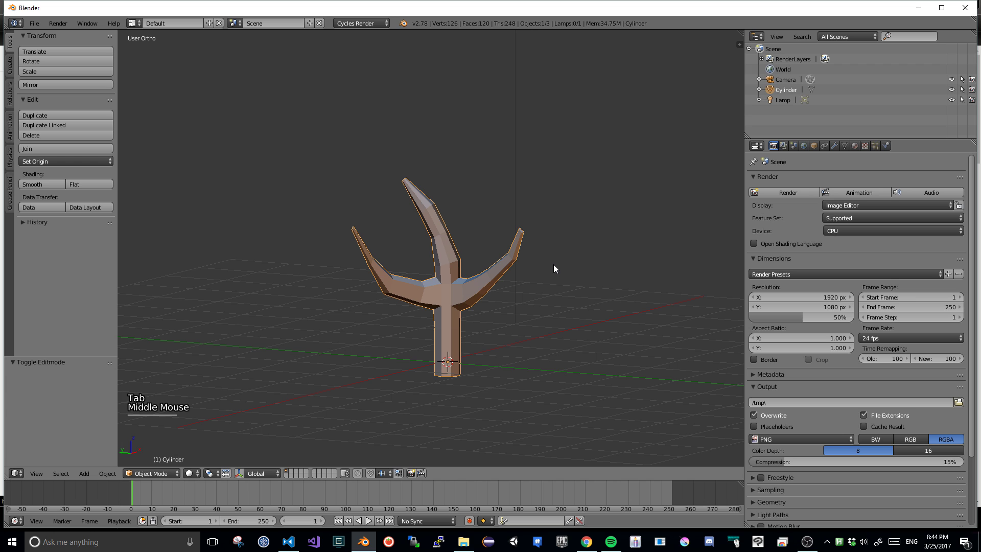
# - Switch to Chrome to view the low-poly forest picture on Flickr, and return to Blender to compare the tree with it
pyautogui.hotkey('alt', 'Tab')
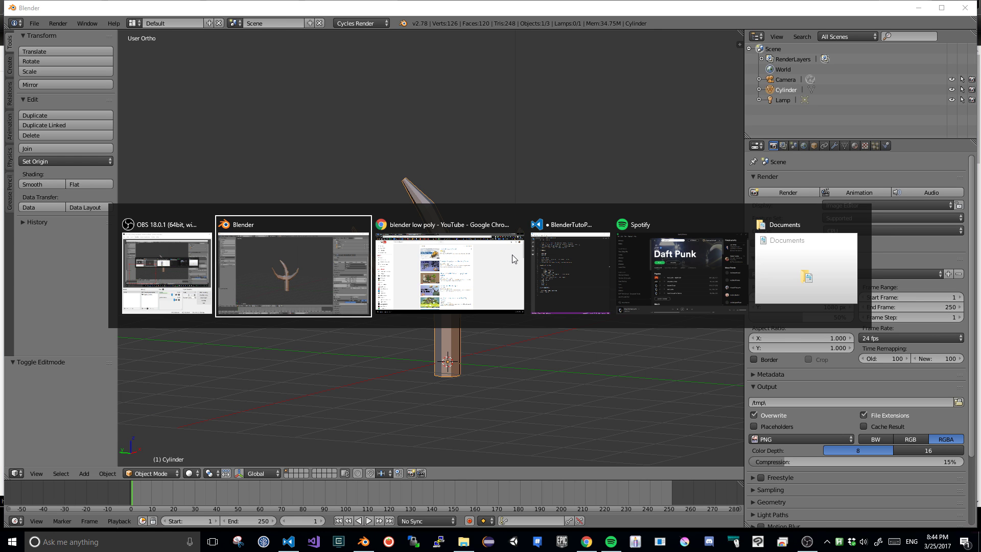
pyautogui.click(512, 255)
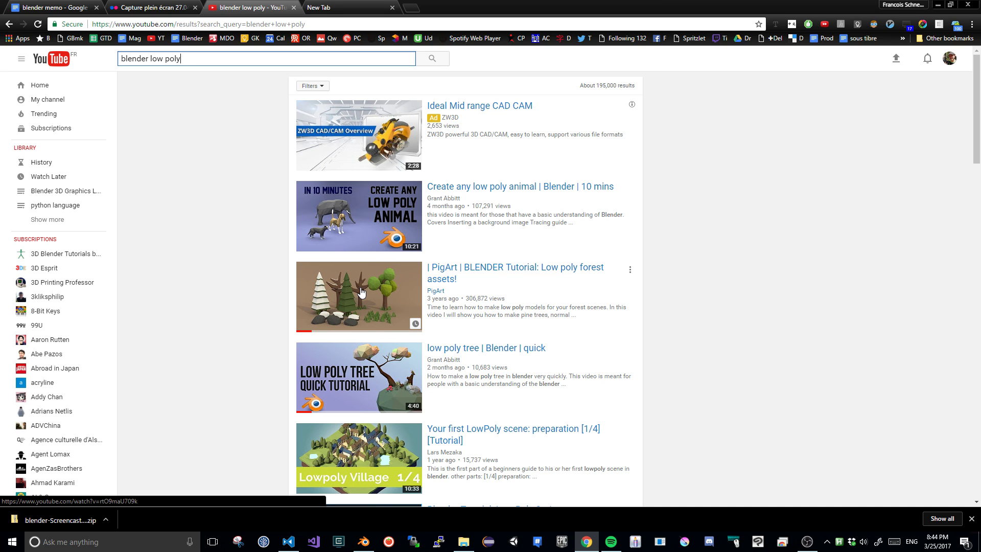
pyautogui.click(125, 7)
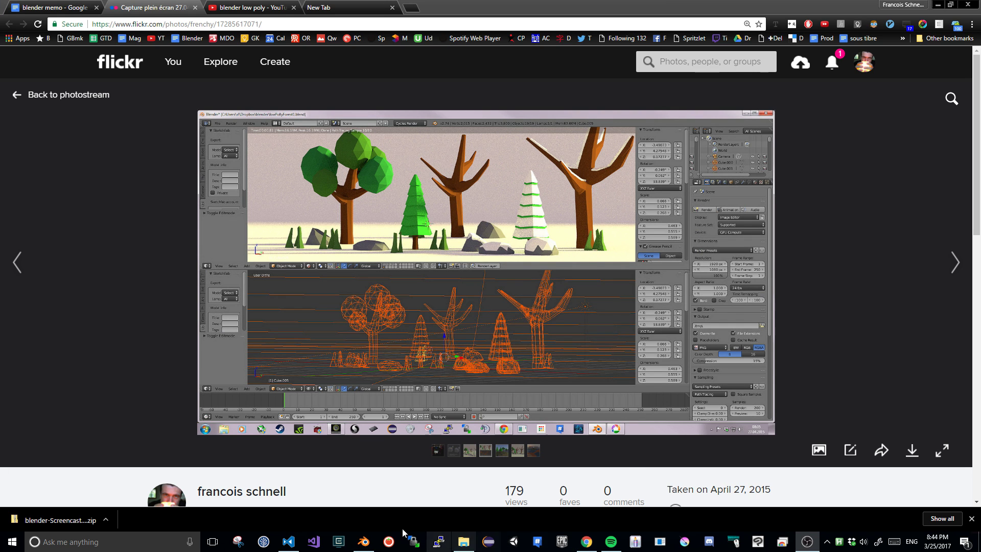
pyautogui.click(363, 545)
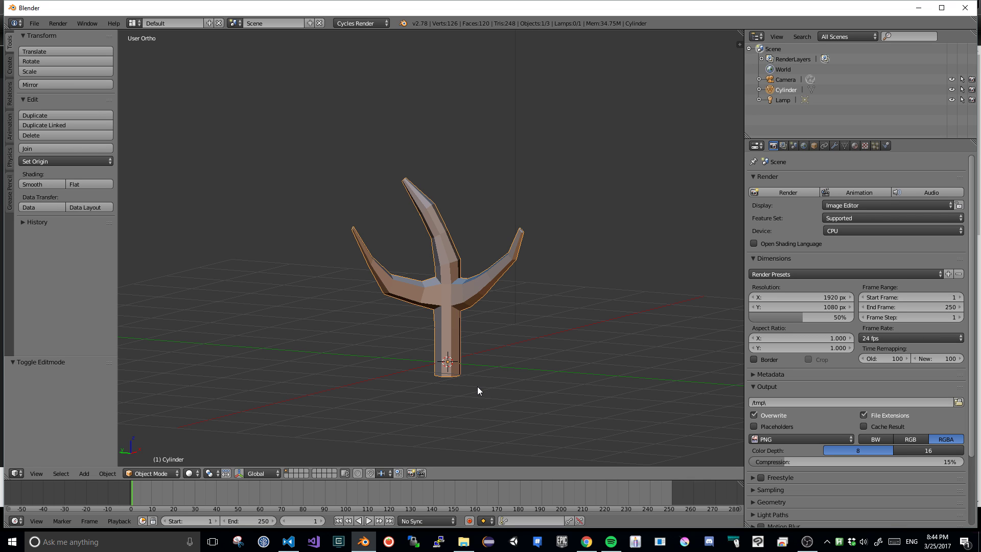
pyautogui.scroll(-2, 474, 378)
pyautogui.scroll(4, 474, 377)
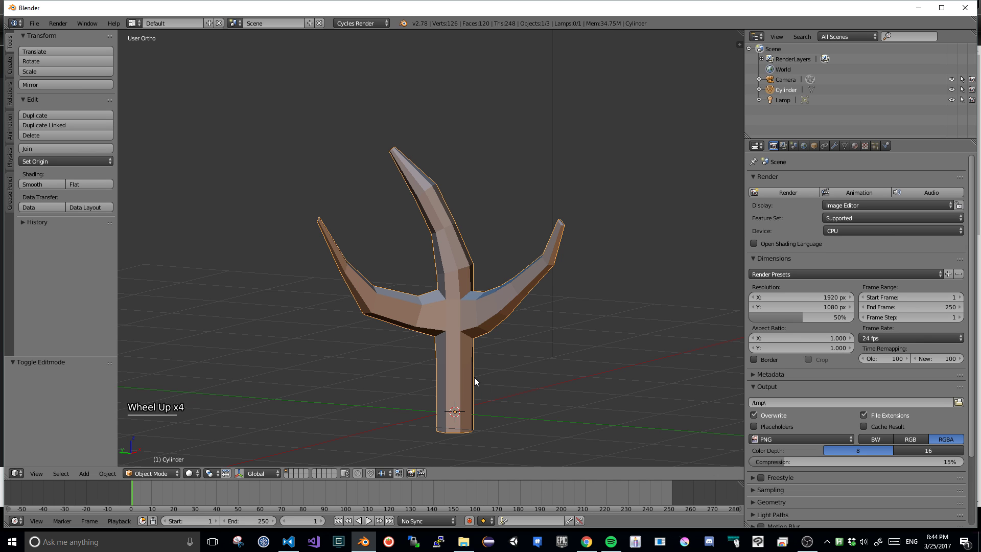
pyautogui.hotkey('alt', 'Tab')
pyautogui.hotkey('alt', 'Tab')
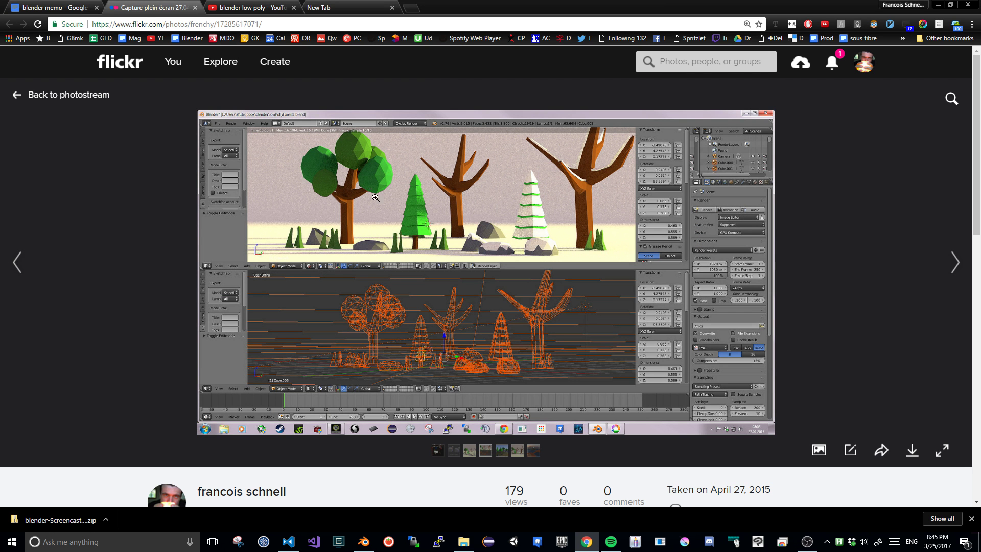
pyautogui.hotkey('alt', 'Tab')
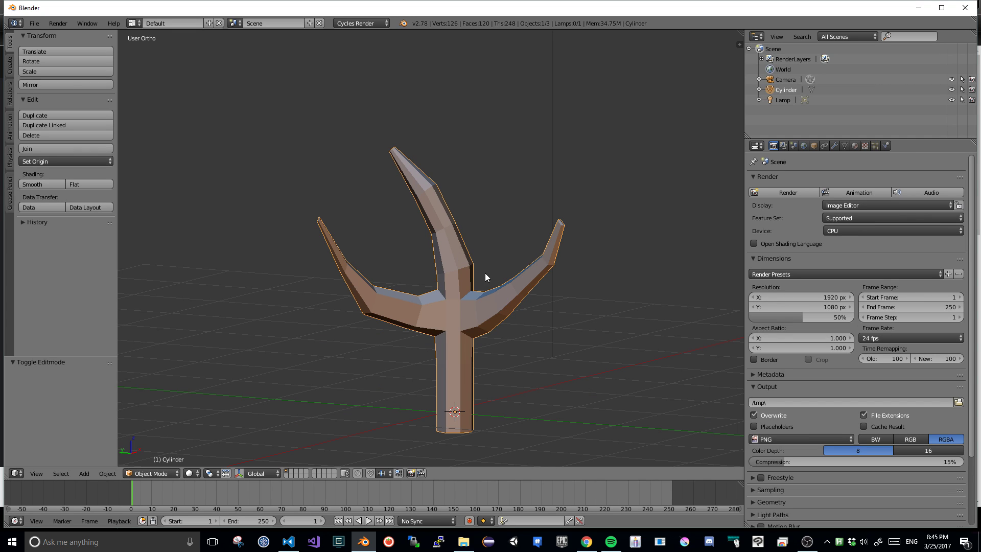
# - Place the 3D cursor in the empty space above and beyond one side branch's tip, and enter Edit Mode on the tree
pyautogui.scroll(-2, 485, 277)
pyautogui.scroll(1, 487, 277)
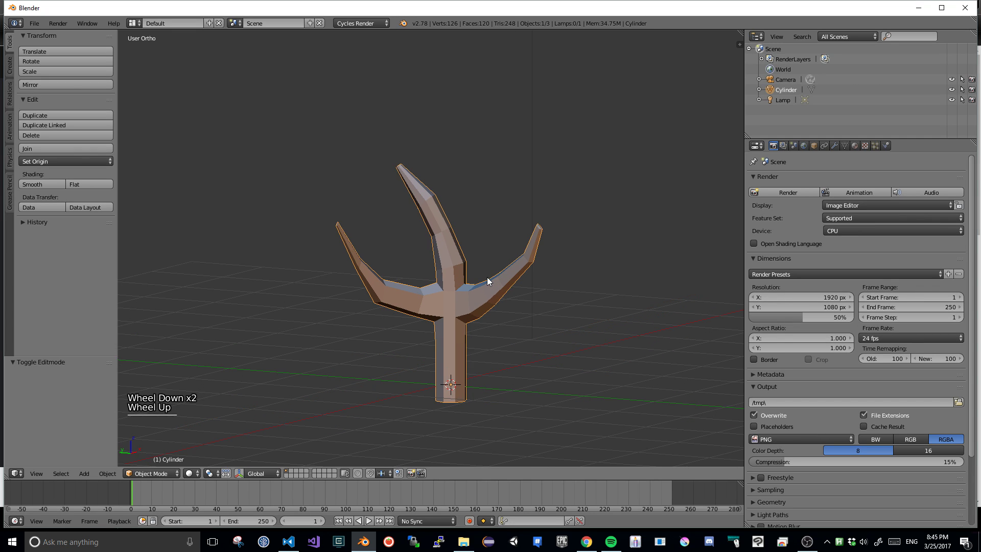
pyautogui.scroll(-3, 488, 279)
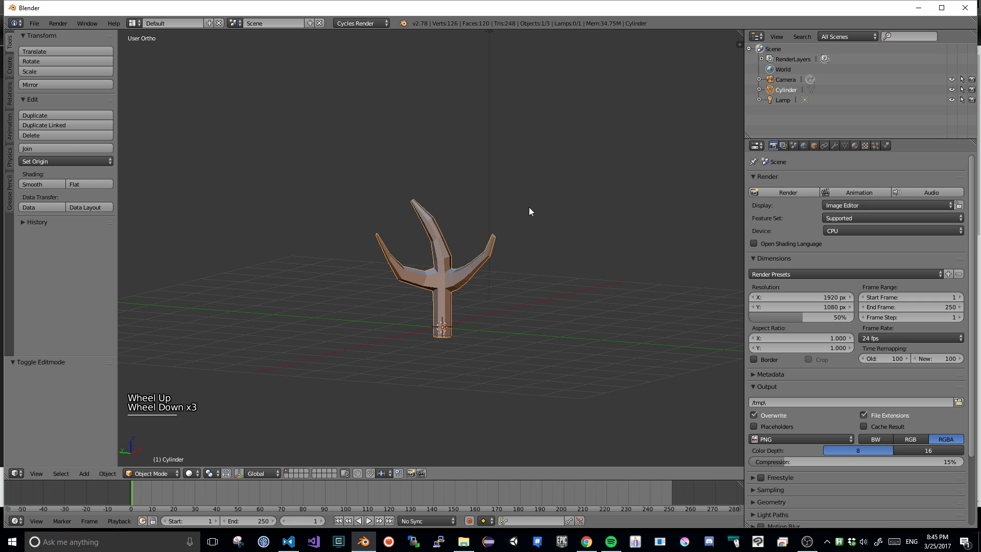
pyautogui.click(536, 223)
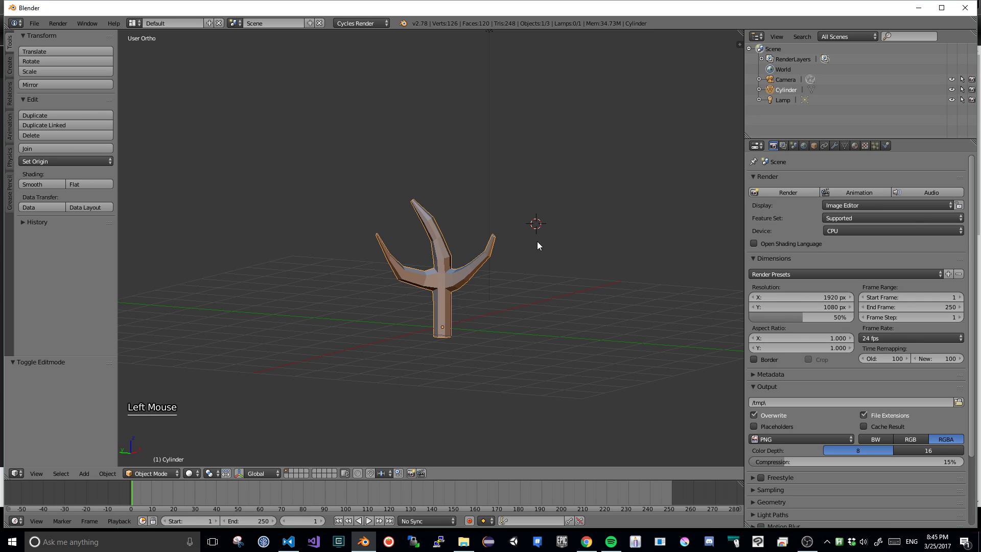
pyautogui.press('Tab')
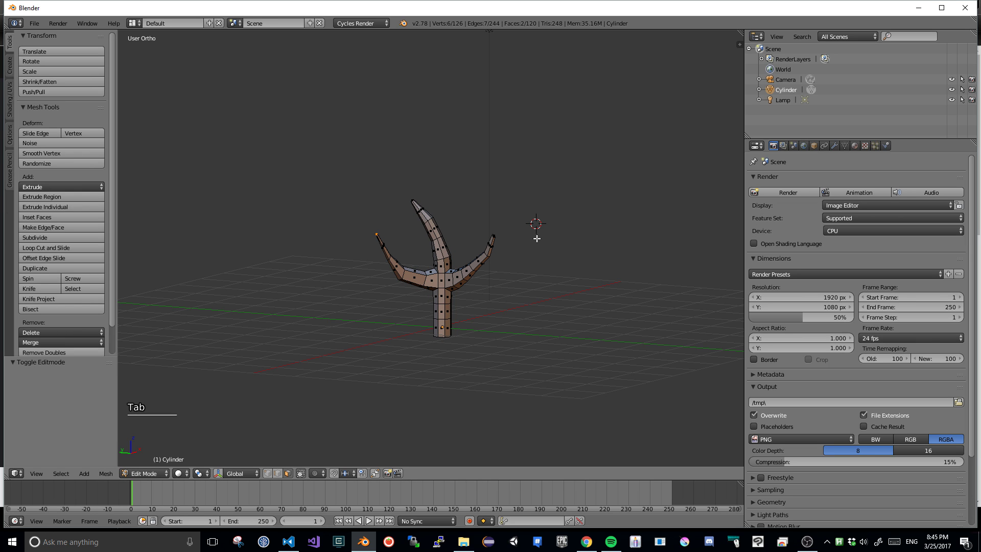
pyautogui.moveTo(541, 182); pyautogui.dragTo(549, 201, button='middle')
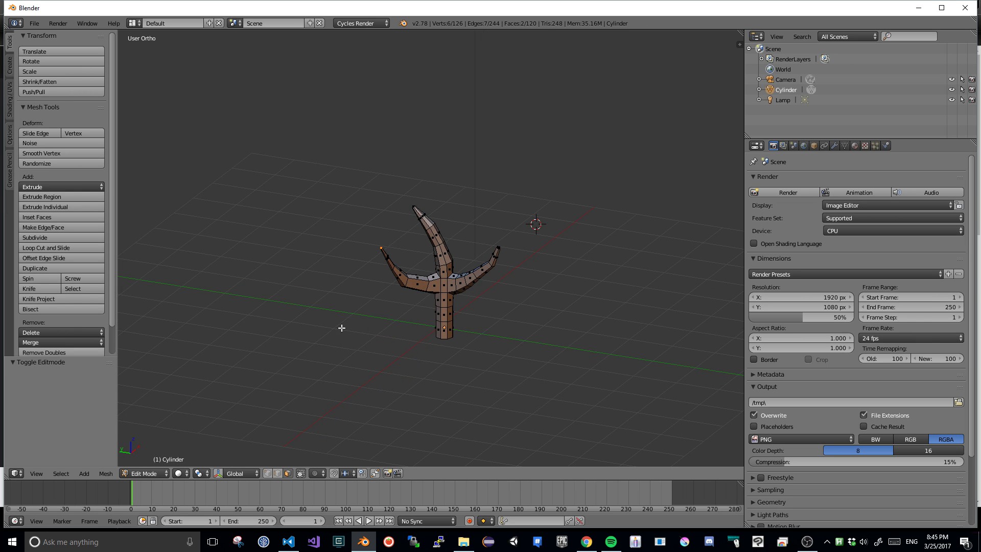
pyautogui.moveTo(412, 204)
pyautogui.mouseDown(button='middle')
pyautogui.moveTo(412, 191)
pyautogui.moveTo(403, 204)
pyautogui.mouseUp(button='middle')
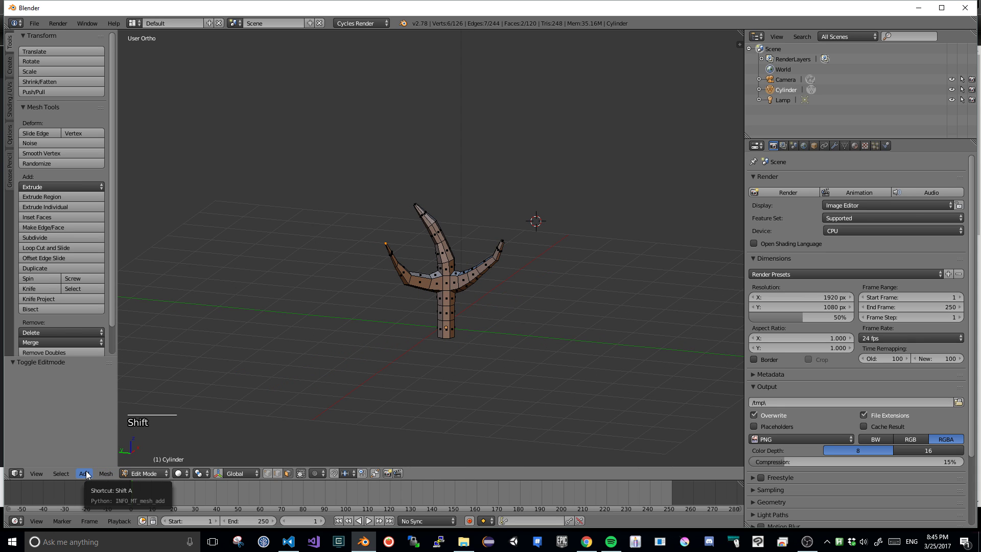
# - Add a UV sphere to the tree mesh at the 3D cursor with 8 segments and 8 rings
pyautogui.hotkey('shift', 'a')
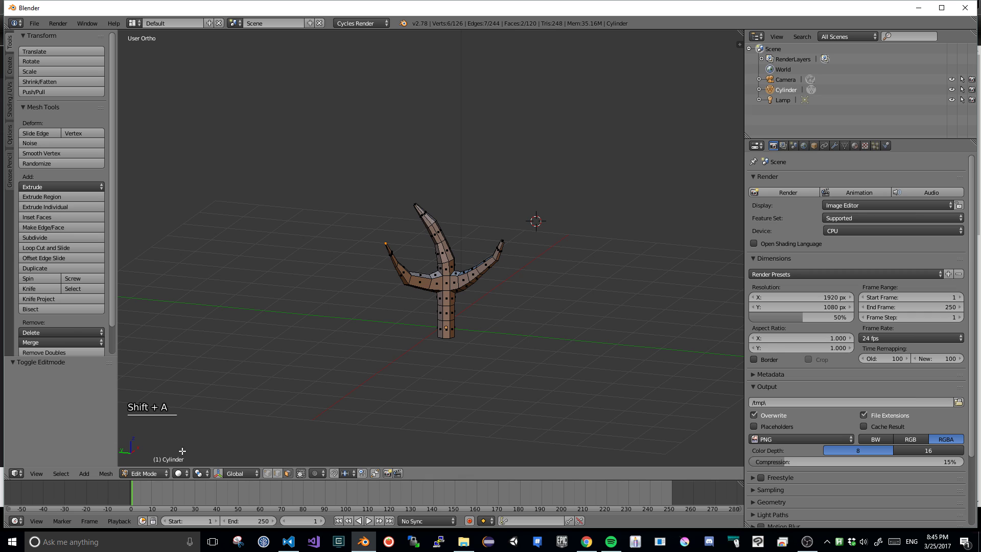
pyautogui.hotkey('shift', 'a')
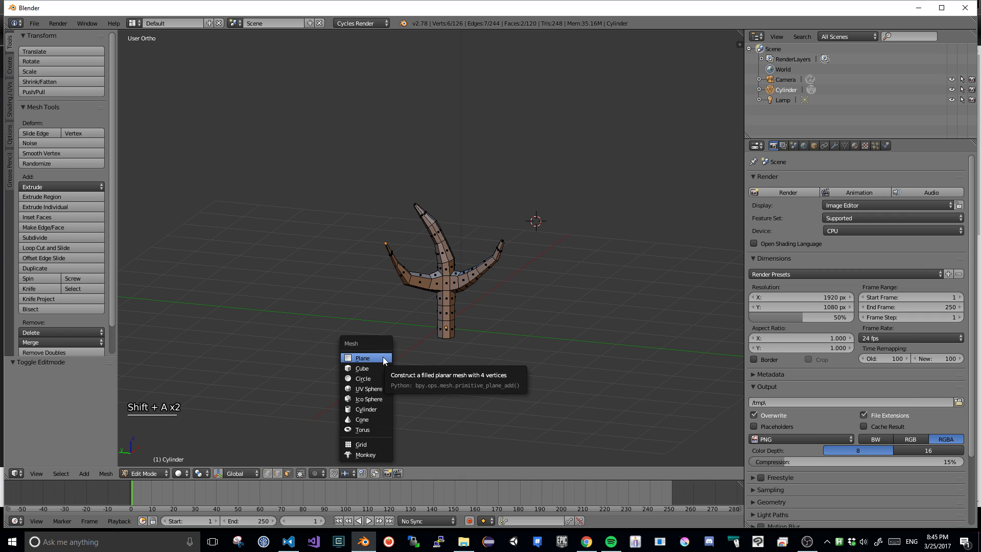
pyautogui.click(383, 389)
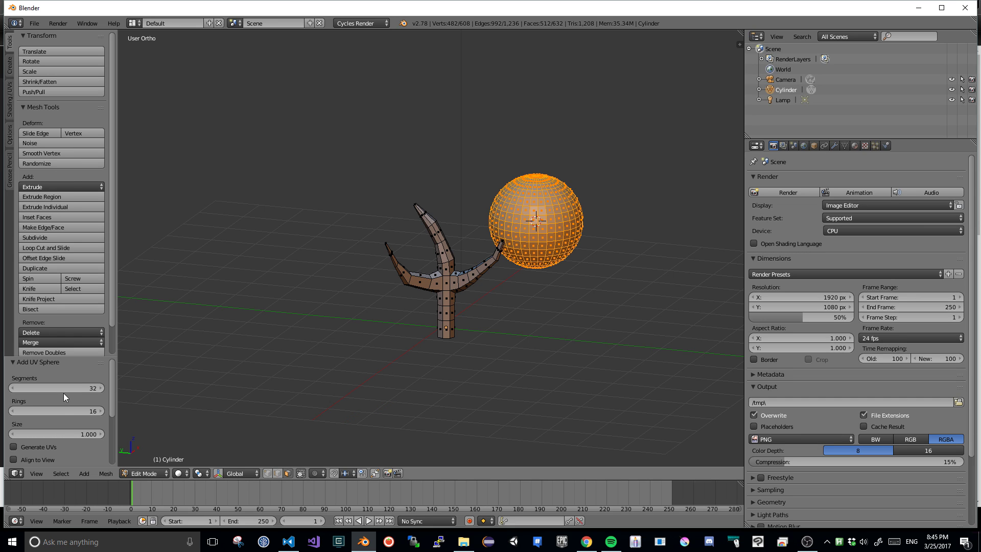
pyautogui.click(90, 388)
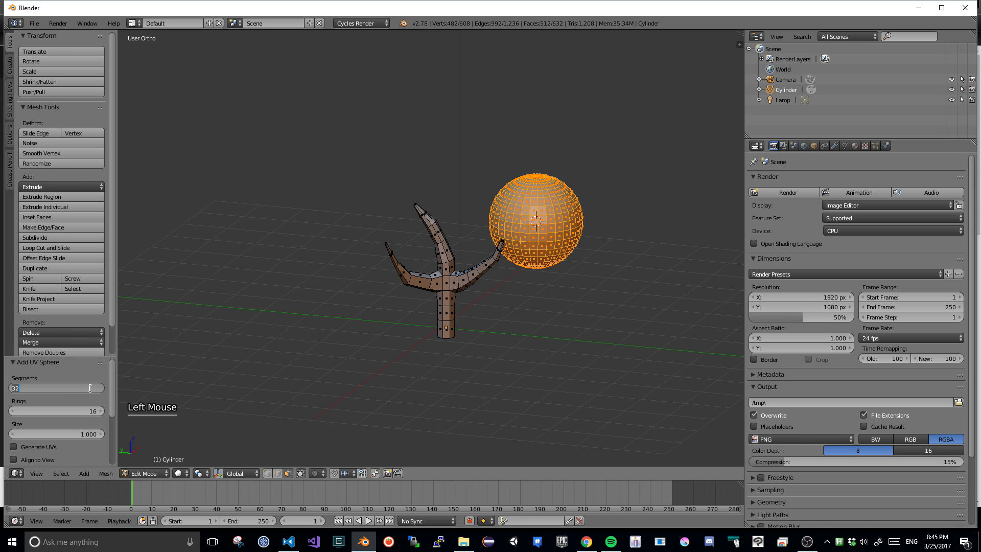
pyautogui.write('8')
pyautogui.press('Return')
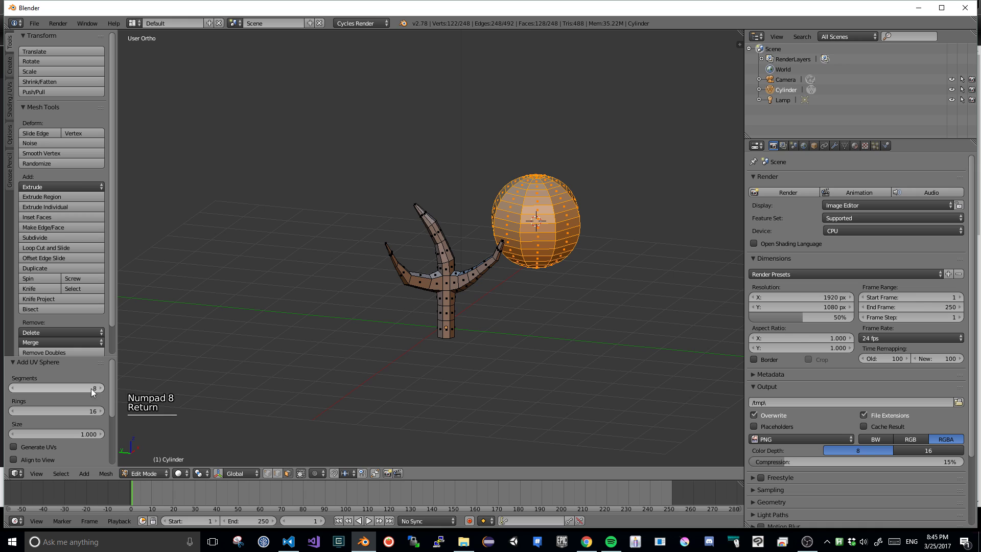
pyautogui.click(91, 410)
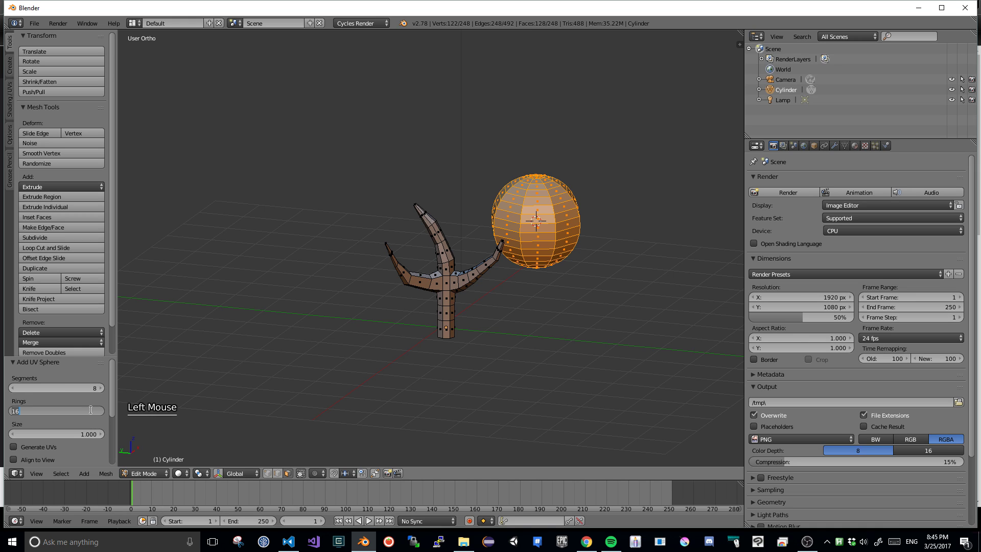
pyautogui.write('8')
pyautogui.press('Return')
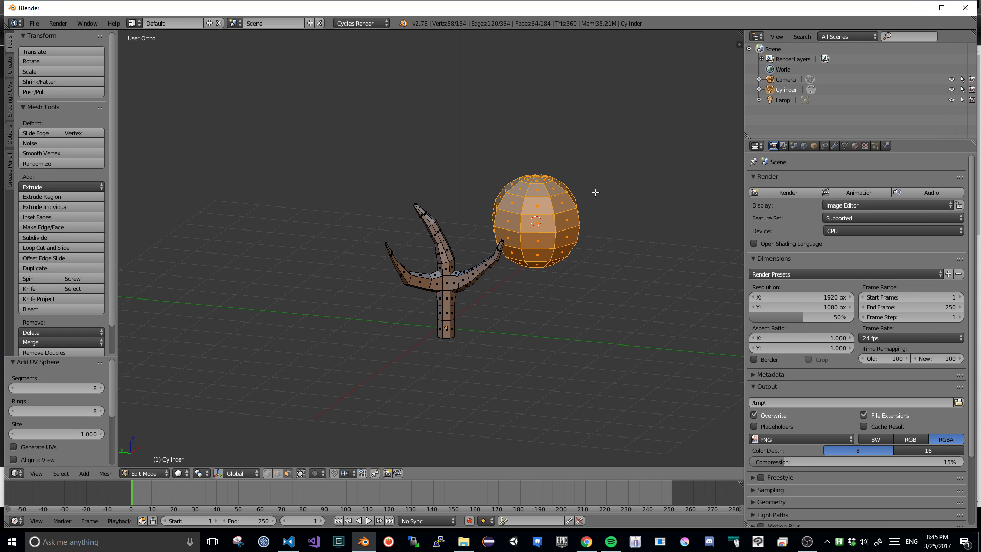
# - Return to Object Mode and check the sphere's position relative to the tree from the top view
pyautogui.press('Tab')
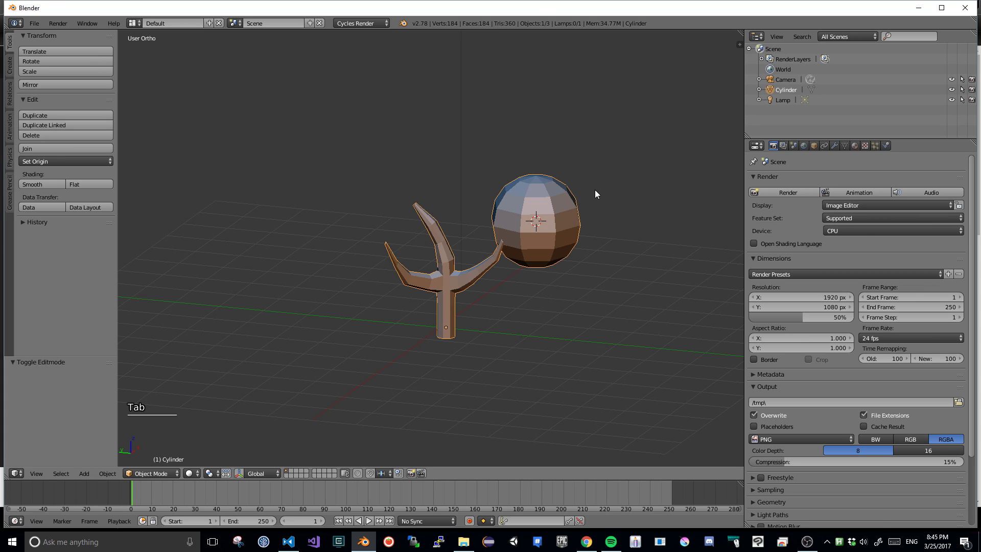
pyautogui.moveTo(596, 192); pyautogui.dragTo(567, 159, button='middle')
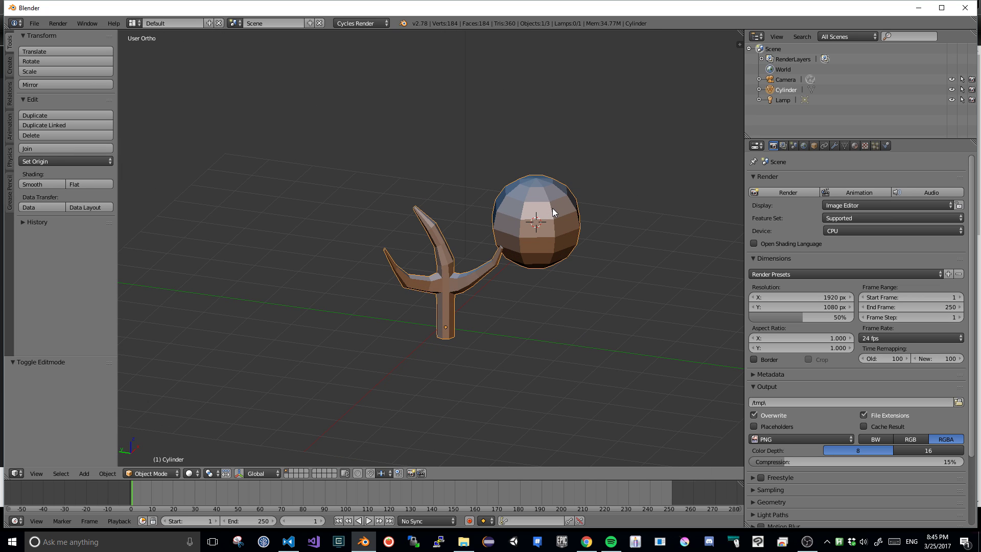
pyautogui.scroll(-3, 553, 212)
pyautogui.scroll(2, 415, 249)
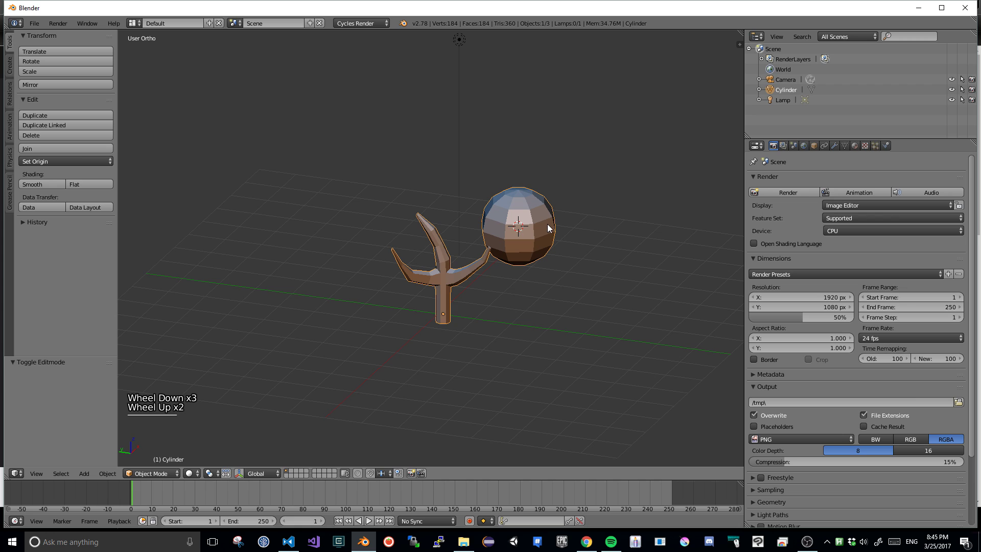
pyautogui.press('KP_7')
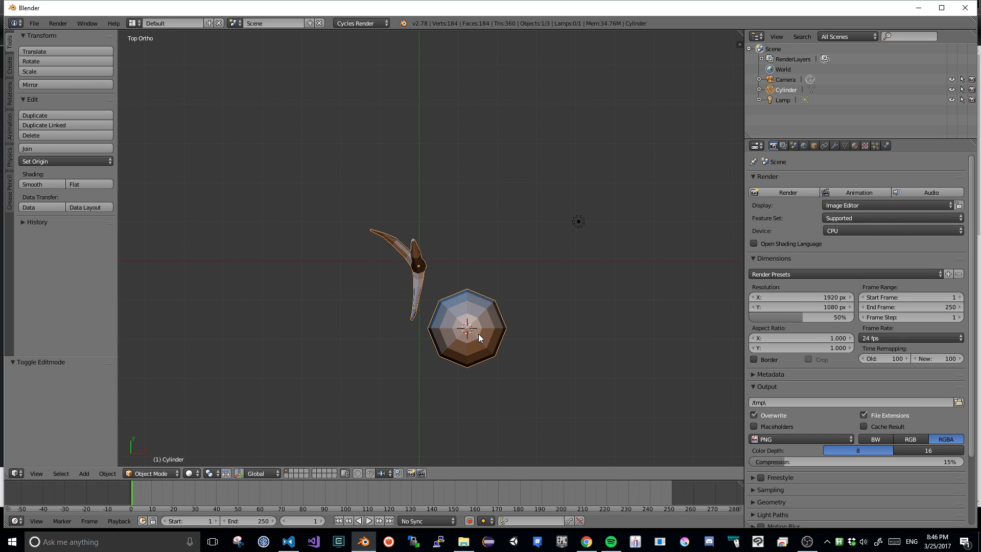
# - In Edit Mode, add the trunk's linked mesh to the selection, and deselect everything
pyautogui.press('Tab')
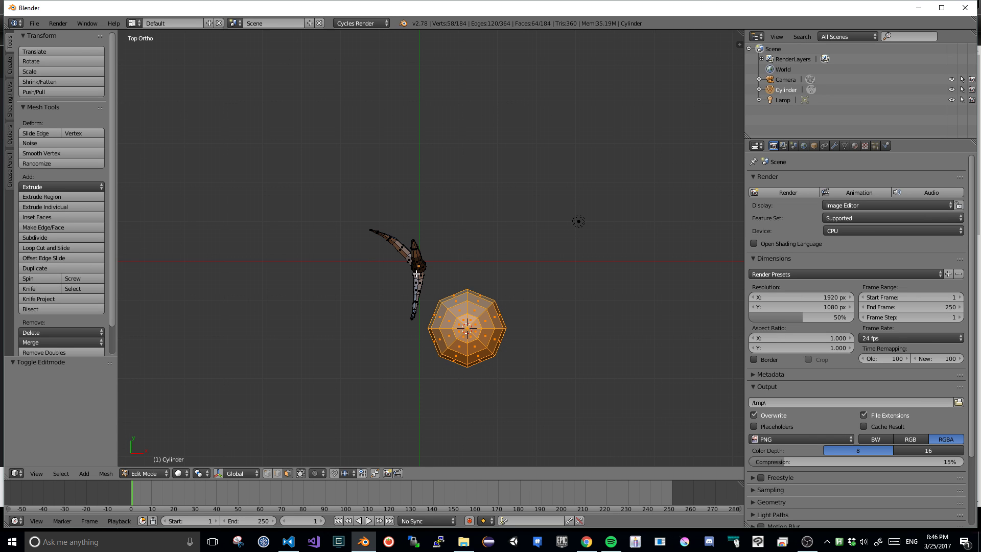
pyautogui.press('l')
pyautogui.press('l')
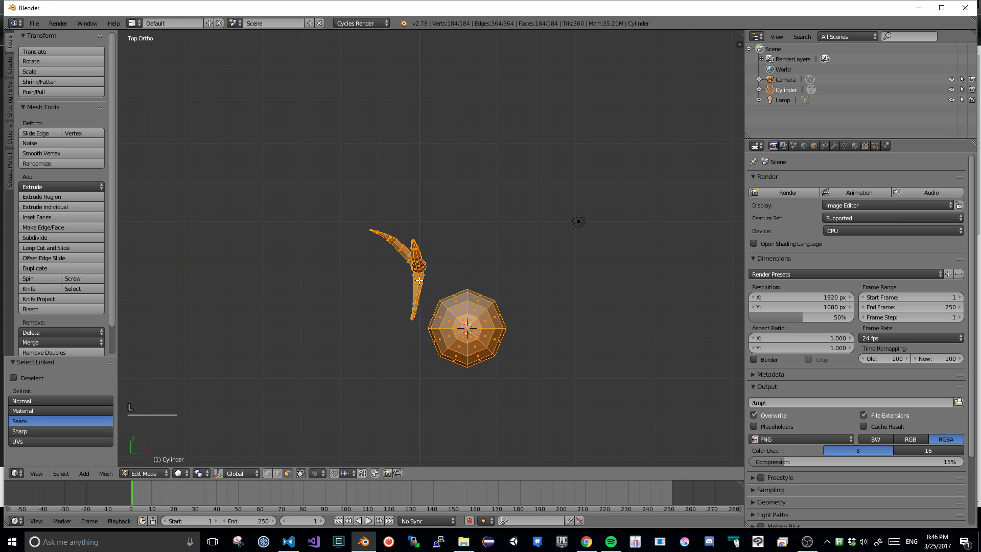
pyautogui.press('a')
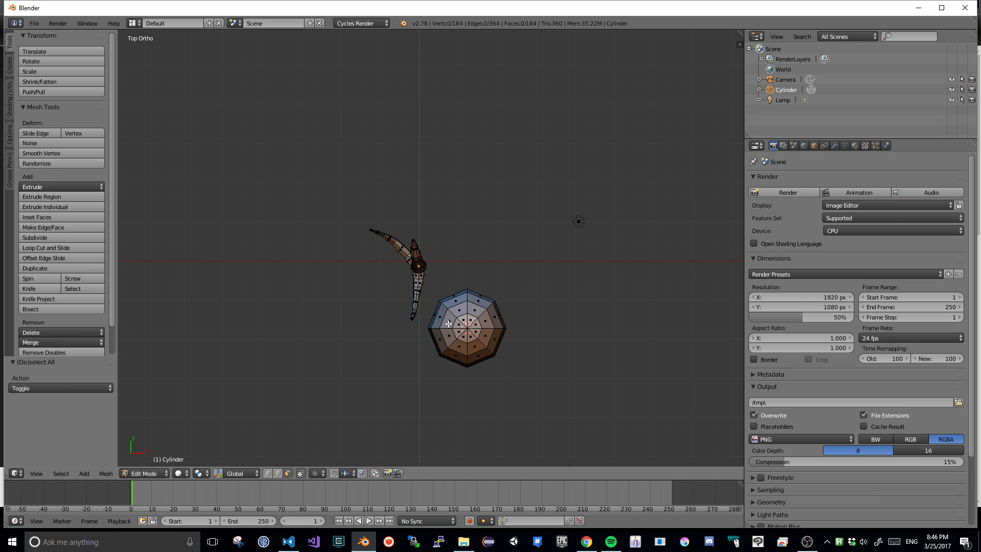
# - Select the sphere's linked mesh, add the trunk's linked mesh to the selection, and deselect everything
pyautogui.press('l')
pyautogui.press('l')
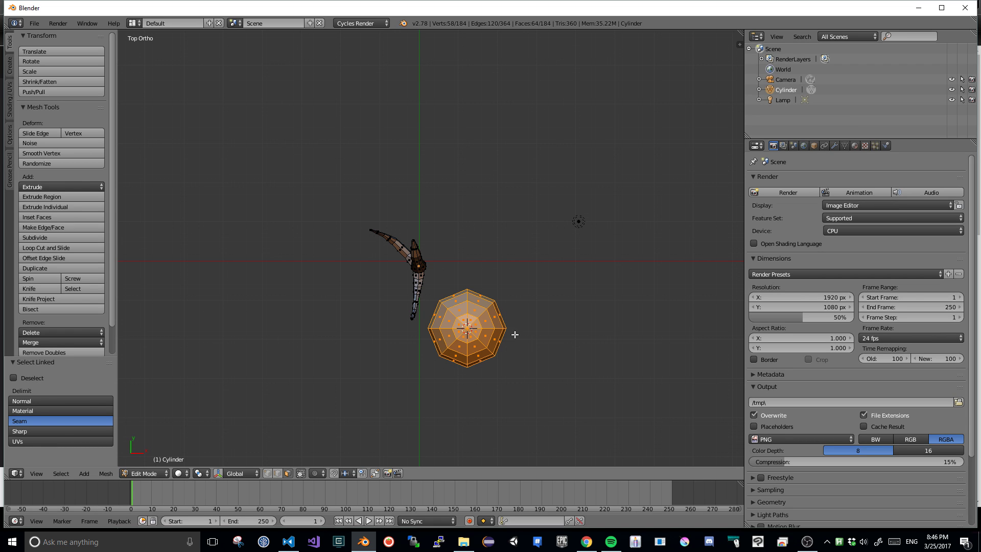
pyautogui.moveTo(514, 334); pyautogui.dragTo(556, 293, button='middle')
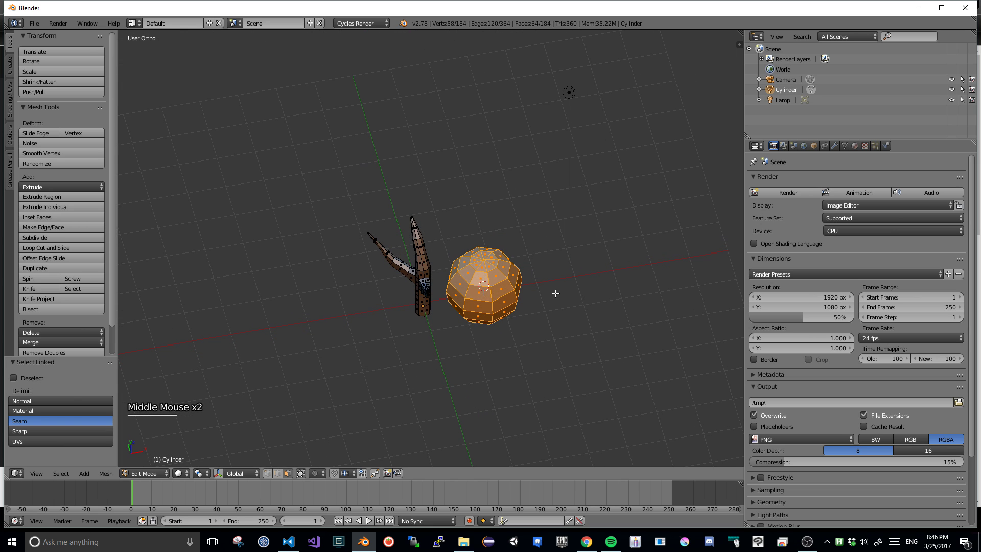
pyautogui.moveTo(580, 246); pyautogui.dragTo(451, 281, button='middle')
pyautogui.press('l')
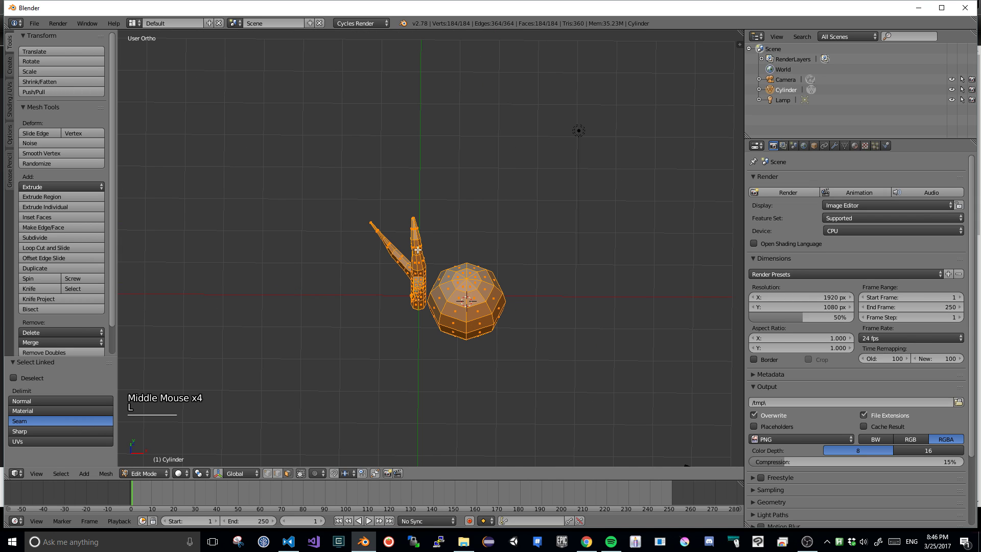
pyautogui.press('q')
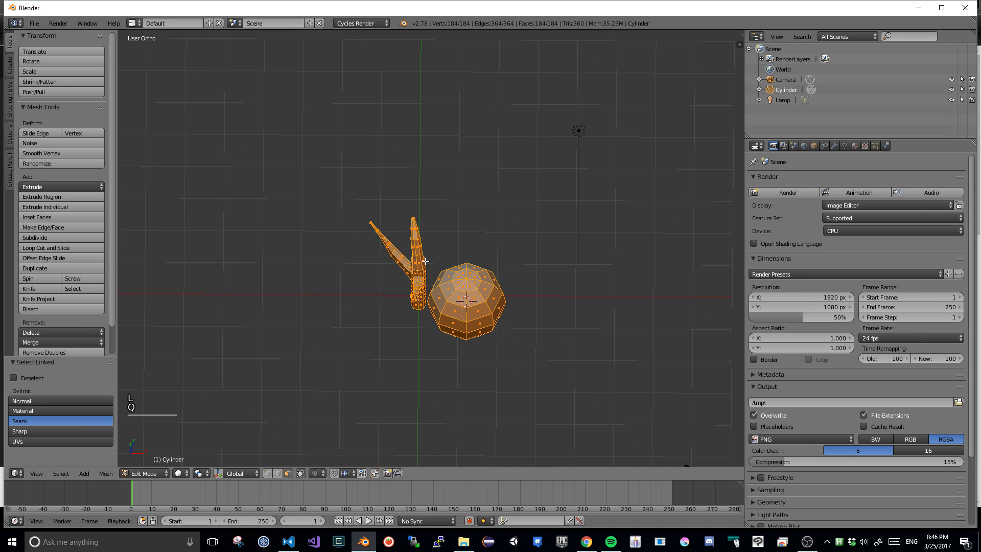
pyautogui.press('a')
# - Select the sphere's linked mesh and duplicate it twice in the top view, spreading the two copies around the tree's other sides
pyautogui.moveTo(529, 245); pyautogui.dragTo(508, 290, button='middle')
pyautogui.press('l')
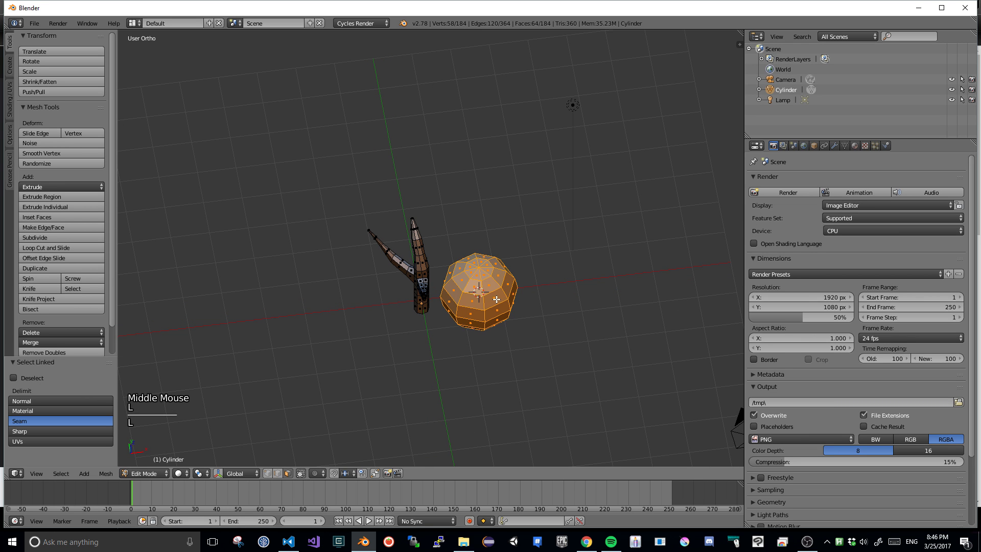
pyautogui.moveTo(530, 240); pyautogui.dragTo(526, 258, button='middle')
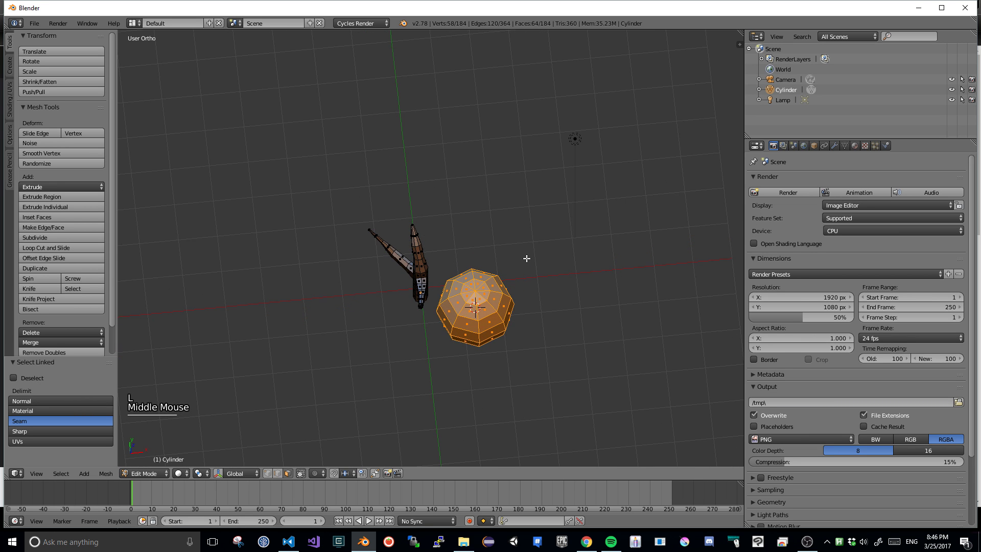
pyautogui.press('KP_7')
pyautogui.hotkey('shift', 'd')
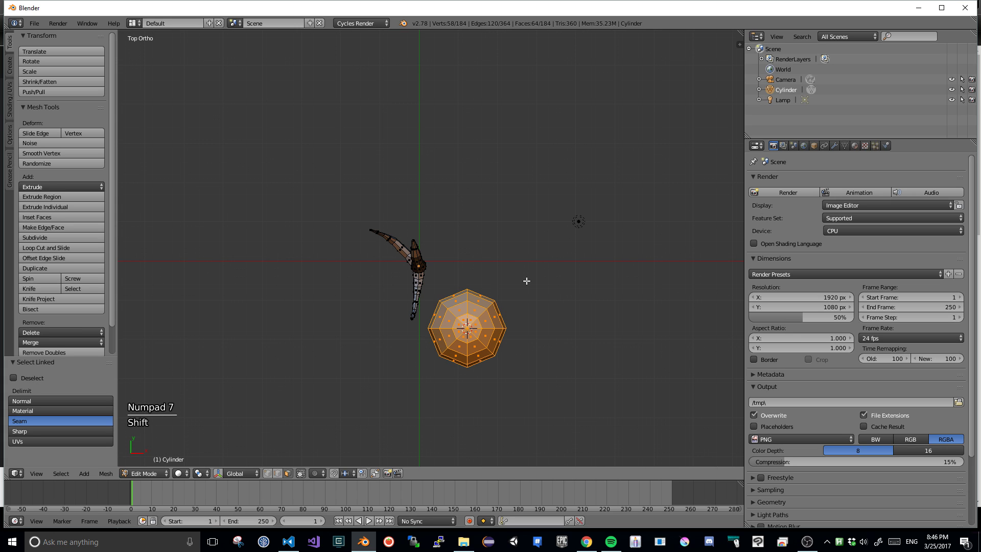
pyautogui.click(583, 199)
pyautogui.hotkey('shift', 'd')
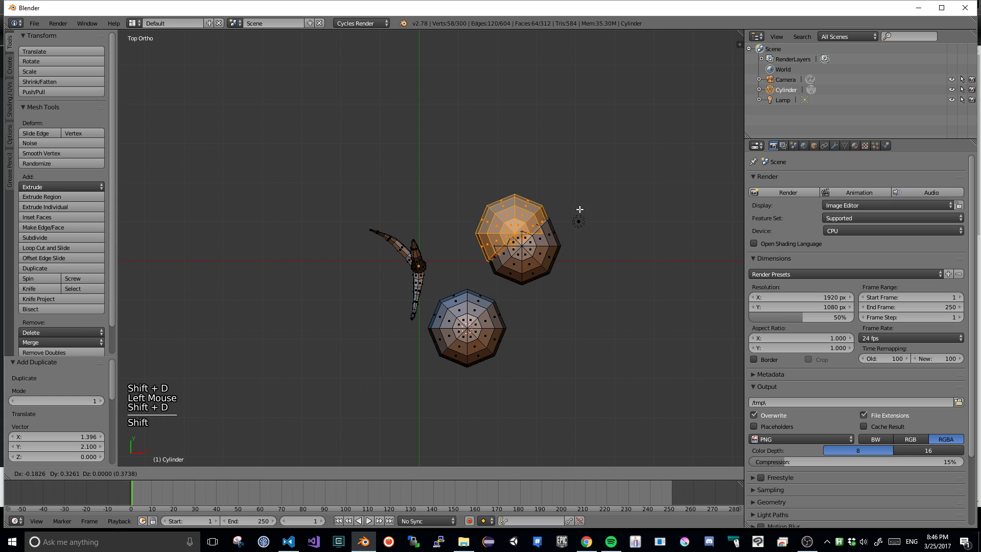
pyautogui.click(513, 160)
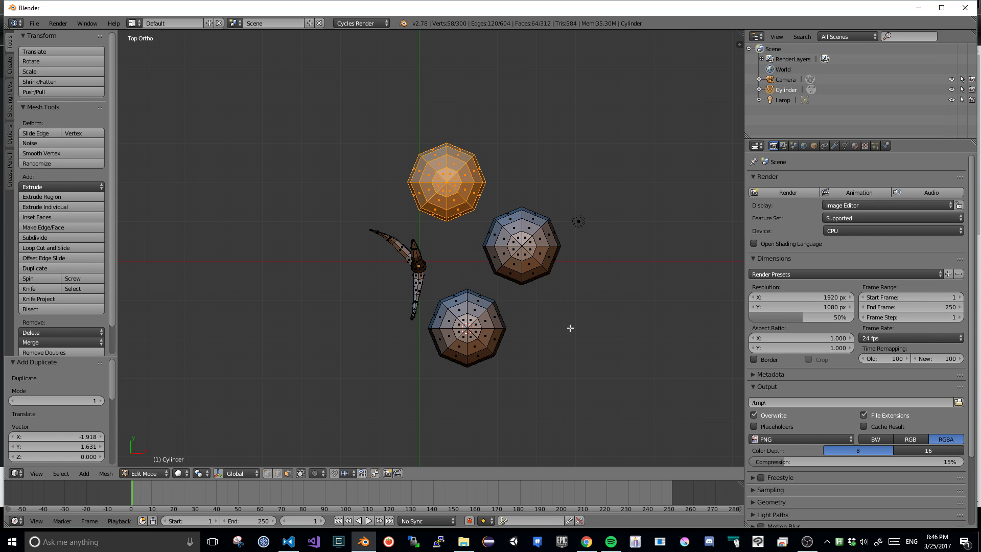
# - Select a single side face on the last duplicated sphere and try moving it without proportional editing
pyautogui.moveTo(569, 328); pyautogui.dragTo(594, 273, button='middle')
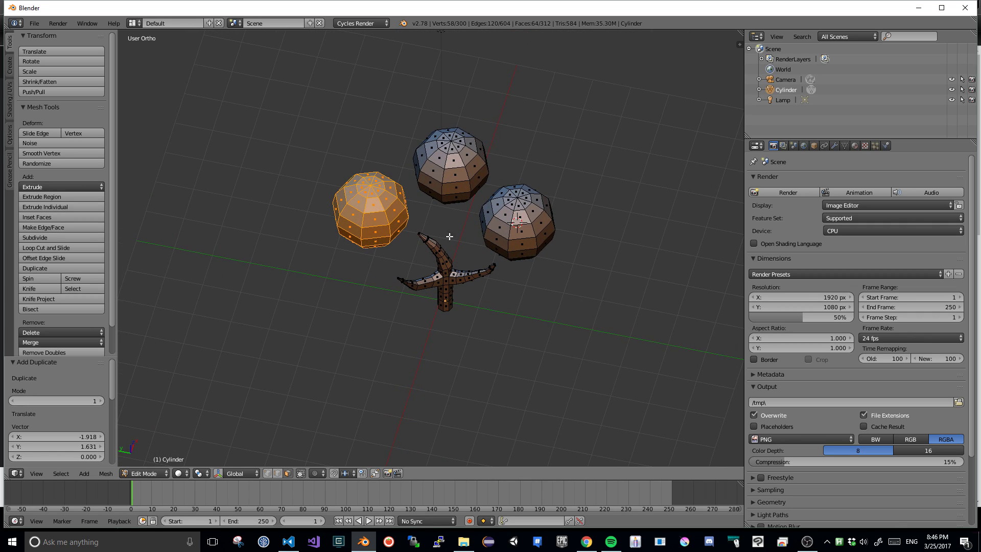
pyautogui.moveTo(449, 236)
pyautogui.mouseDown(button='middle')
pyautogui.moveTo(432, 233)
pyautogui.moveTo(477, 232)
pyautogui.moveTo(521, 192)
pyautogui.moveTo(444, 223)
pyautogui.mouseUp(button='middle')
pyautogui.scroll(4, 477, 232)
pyautogui.keyDown('shift'); pyautogui.scroll(-1, 479, 203); pyautogui.keyUp('shift')
pyautogui.keyDown('shift'); pyautogui.scroll(2, 479, 202); pyautogui.keyUp('shift')
pyautogui.scroll(1, 480, 202)
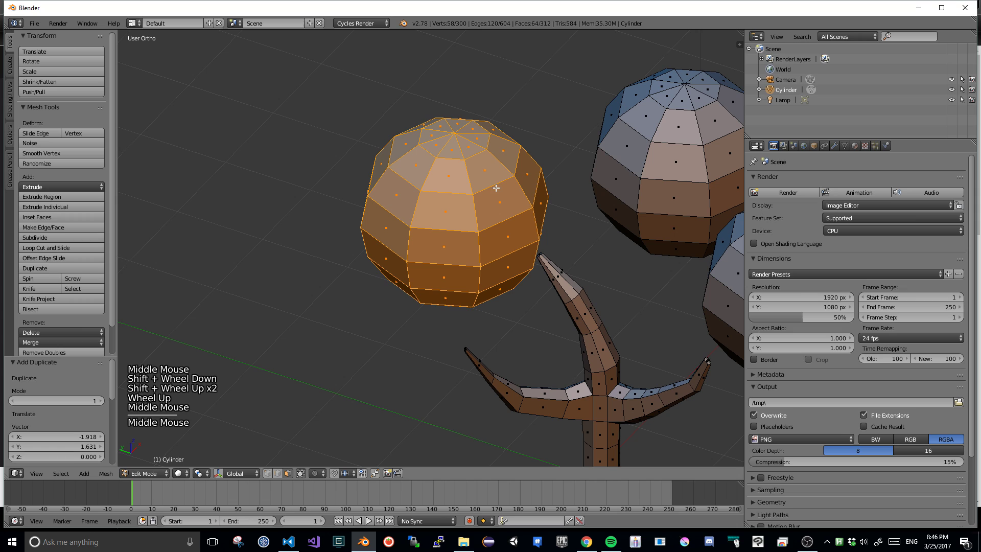
pyautogui.rightClick(424, 214)
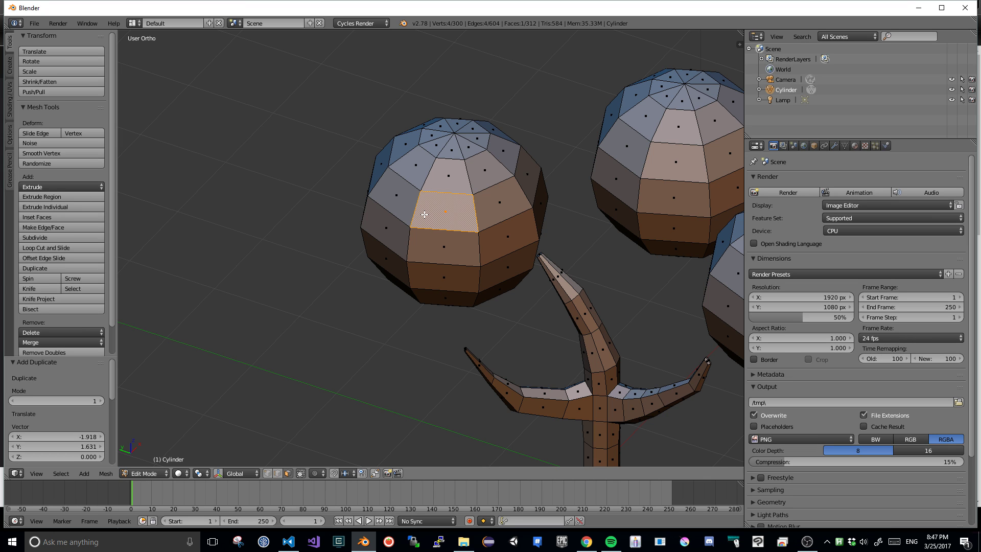
pyautogui.press('g')
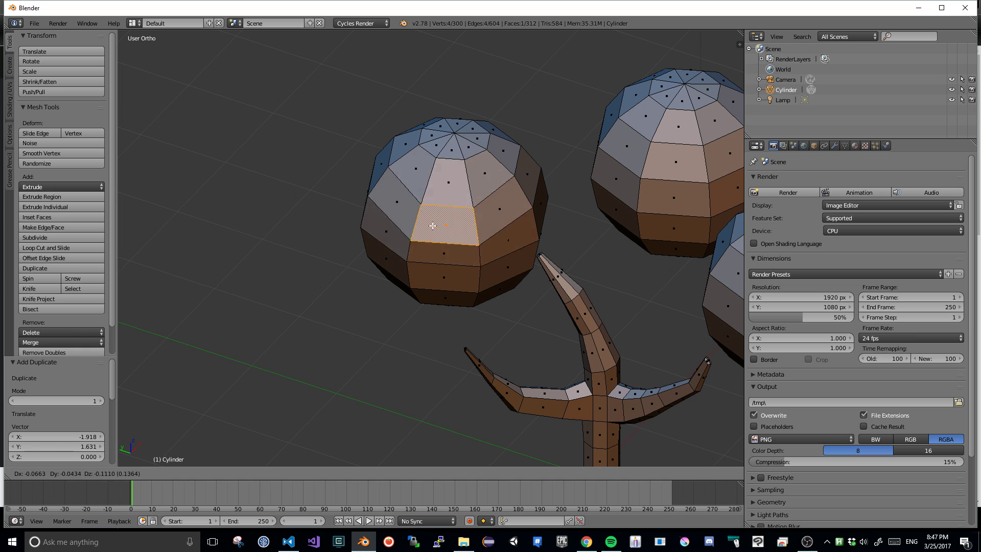
pyautogui.press('Escape')
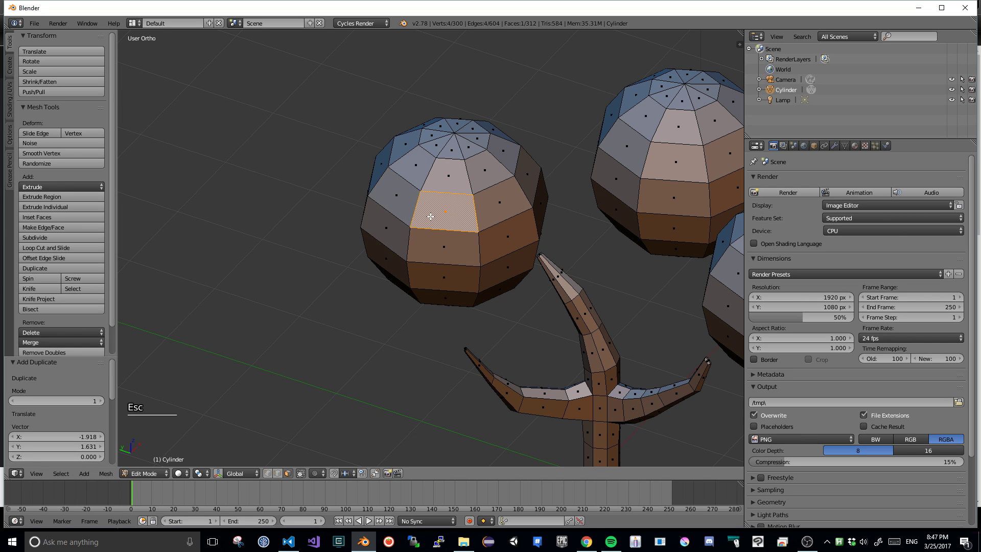
# - Enable proportional editing, try different influence sizes, and shift the selected face slightly with a proportional size of 0.75
pyautogui.click(316, 473)
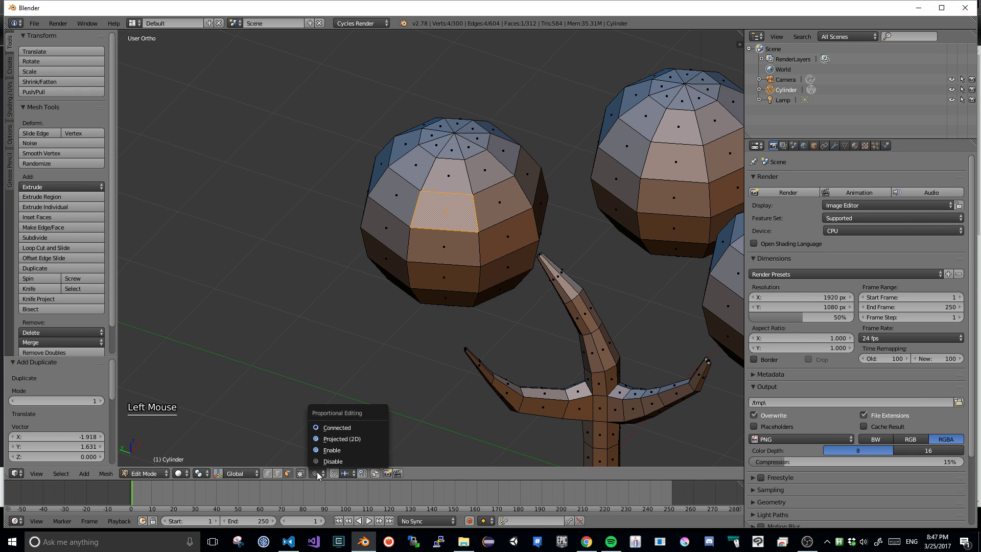
pyautogui.click(332, 450)
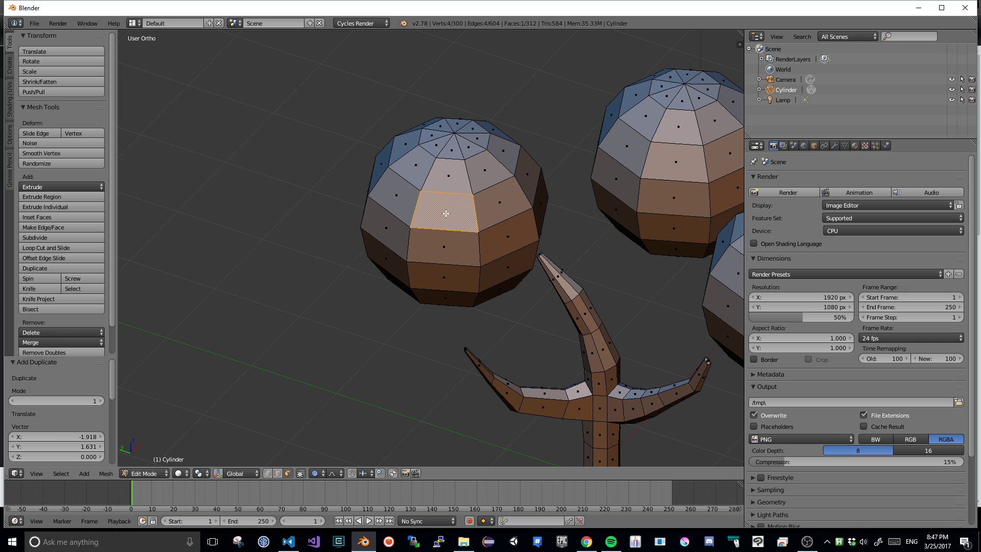
pyautogui.press('g')
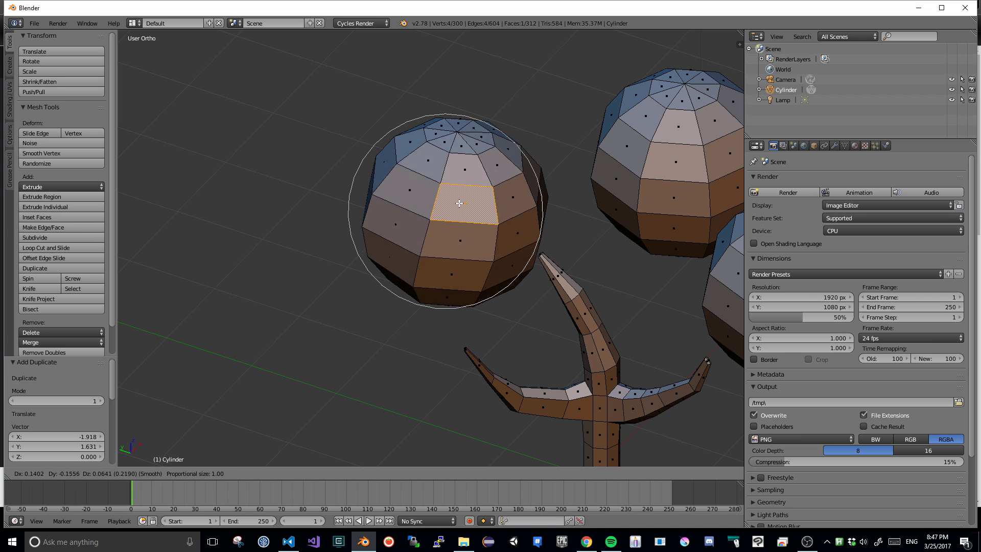
pyautogui.scroll(4, 452, 215)
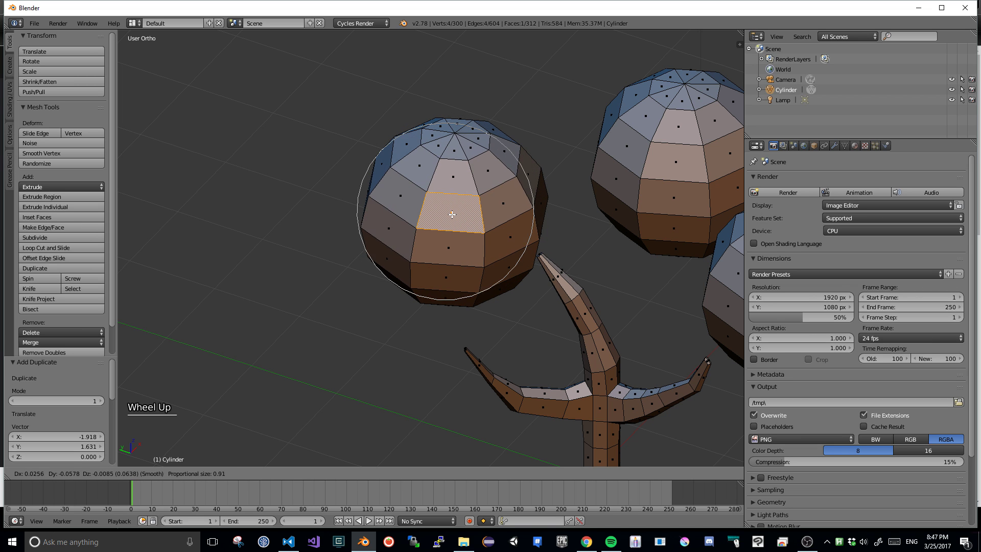
pyautogui.scroll(1, 452, 214)
pyautogui.scroll(-5, 452, 213)
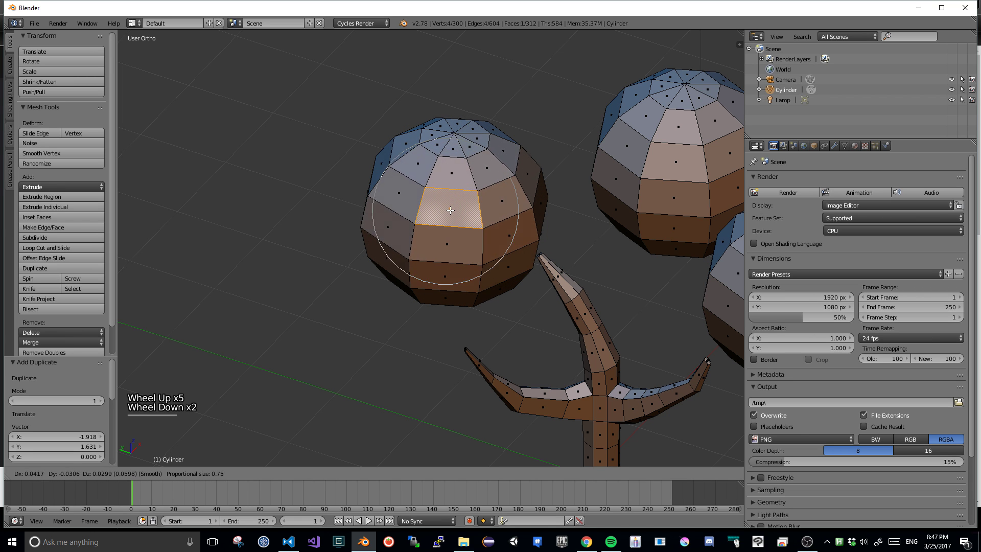
pyautogui.scroll(-11, 452, 215)
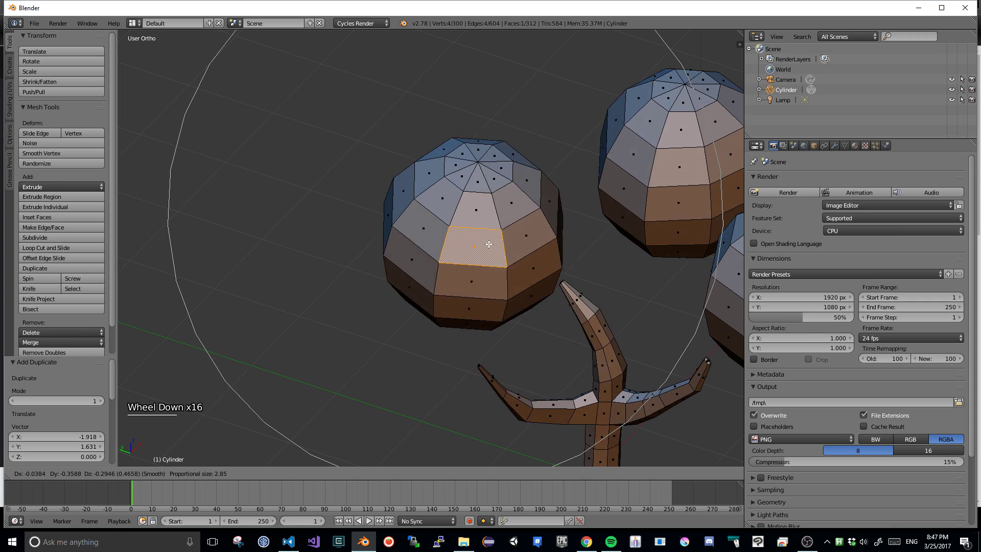
pyautogui.scroll(5, 439, 234)
pyautogui.scroll(9, 442, 229)
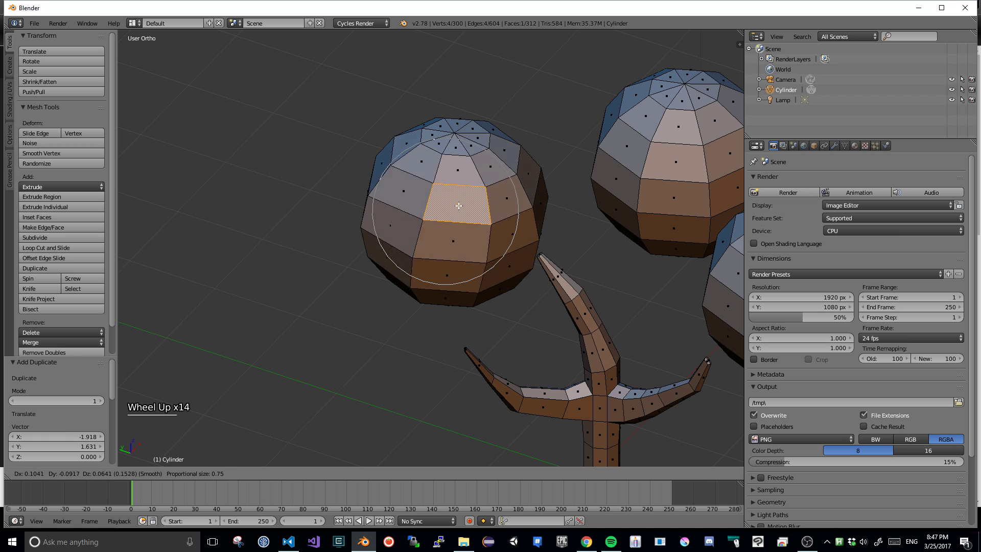
pyautogui.click(443, 215)
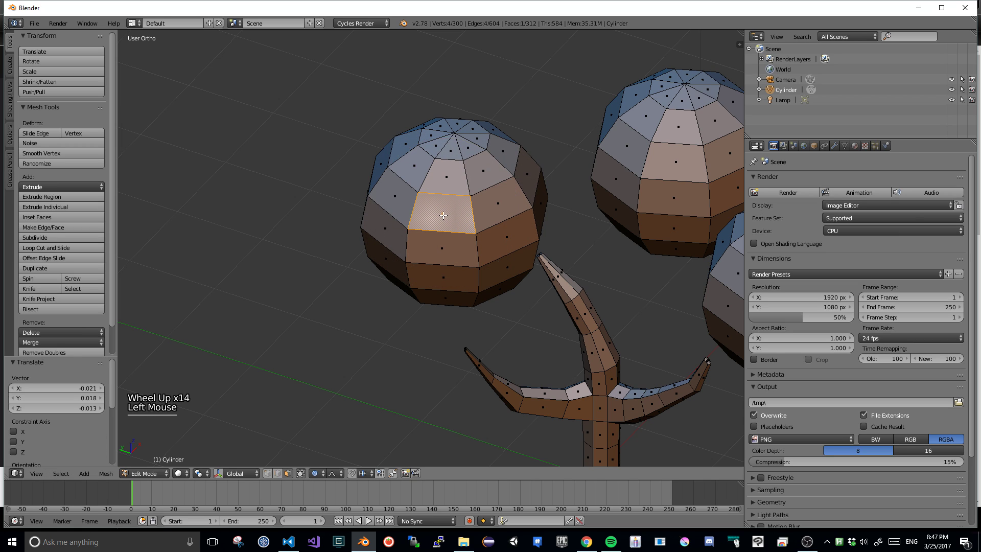
# - Push the same face inward by about 0.16 in X and 0.04 in Y with proportional editing
pyautogui.moveTo(443, 215); pyautogui.dragTo(456, 203, button='middle')
pyautogui.press('g')
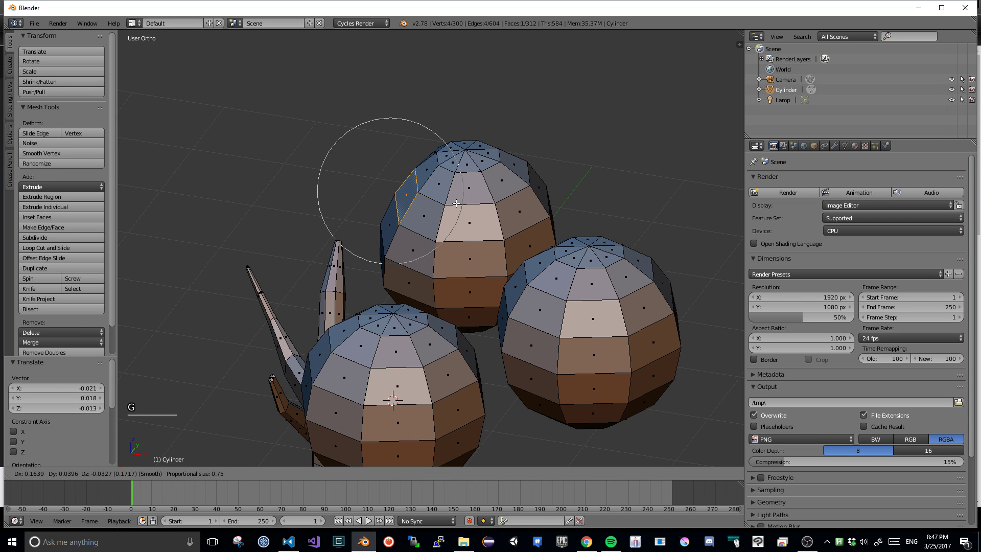
pyautogui.scroll(-2, 456, 204)
pyautogui.click(456, 203)
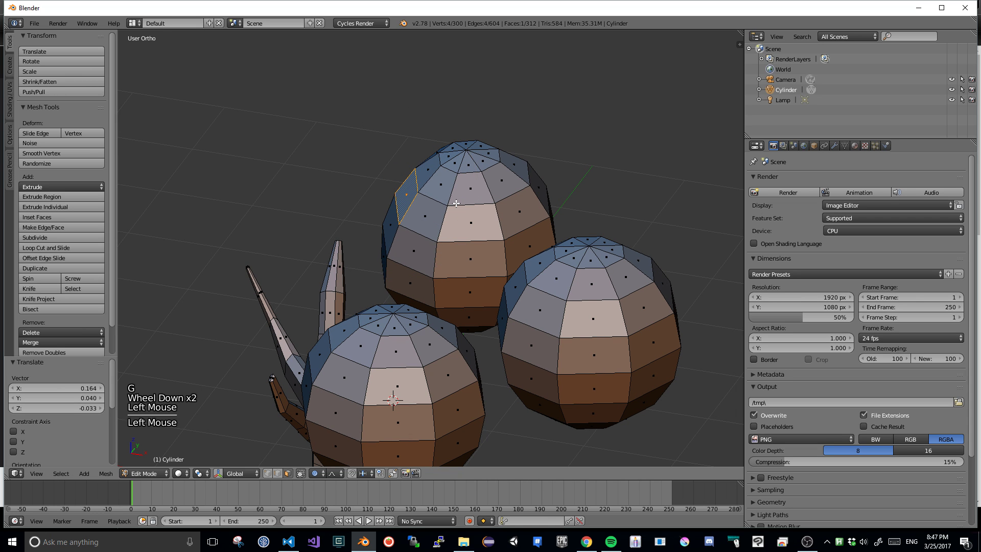
# - Select a face on another side of the same sphere and push it inward by about -0.14 in X and -0.10 in Y
pyautogui.moveTo(590, 196); pyautogui.dragTo(562, 241, button='middle')
pyautogui.rightClick(575, 238)
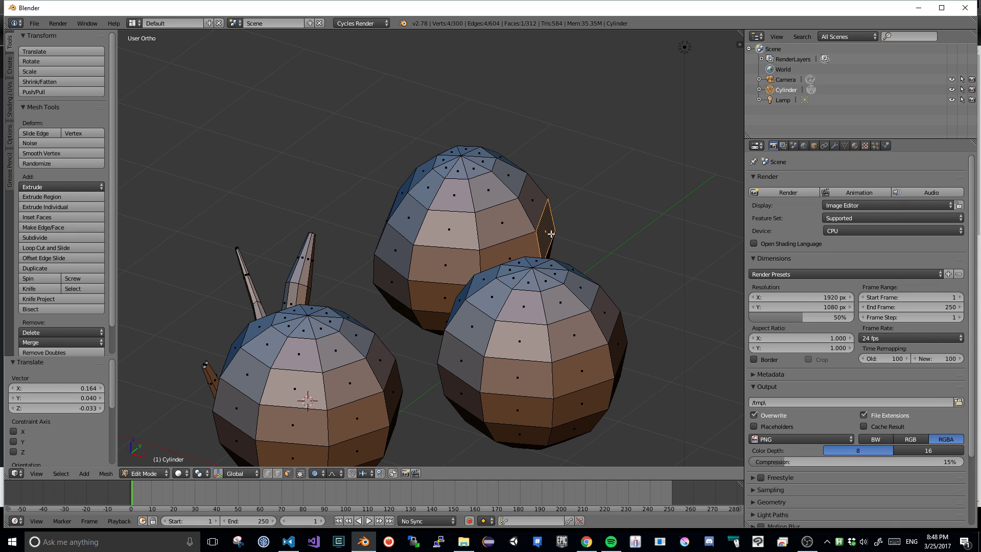
pyautogui.press('g')
pyautogui.click(531, 219)
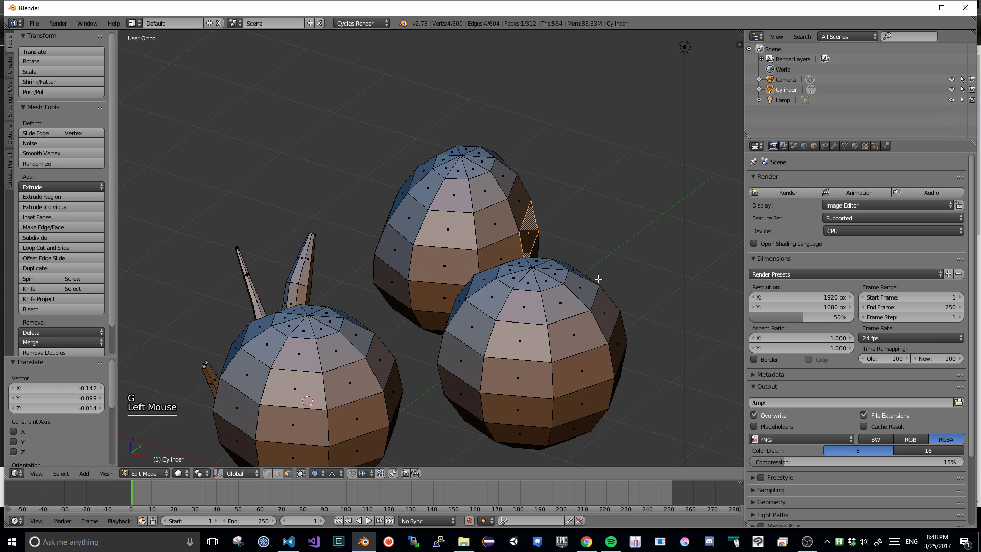
# - Select an outer side face on the original sphere at the 3D cursor and push it inward by about 0.19 in Y
pyautogui.scroll(-4, 599, 278)
pyautogui.moveTo(598, 279); pyautogui.dragTo(368, 203, button='middle')
pyautogui.rightClick(528, 313)
pyautogui.scroll(2, 251, 228)
pyautogui.scroll(2, 495, 170)
pyautogui.keyDown('shift'); pyautogui.moveTo(472, 228); pyautogui.dragTo(481, 210, button='middle'); pyautogui.keyUp('shift')
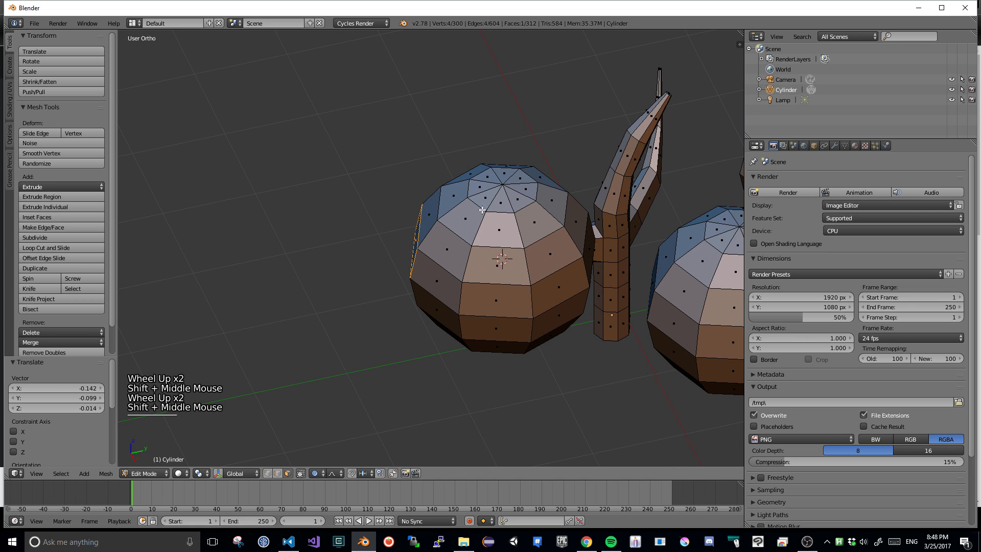
pyautogui.press('g')
pyautogui.click(534, 272)
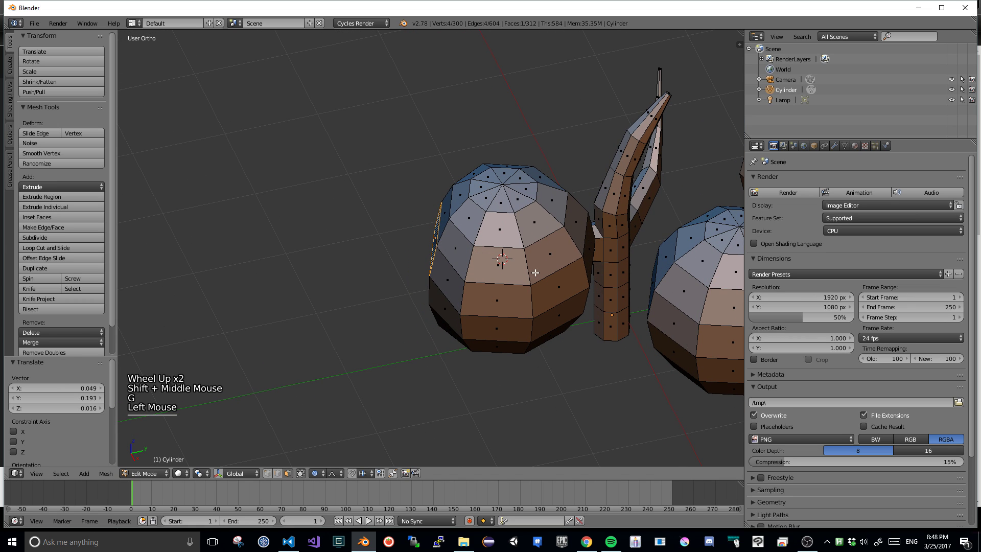
# - Shift a lower side face of the original sphere slightly inward, and flatten its crown by moving a top triangle down about 0.25
pyautogui.rightClick(537, 276)
pyautogui.press('g')
pyautogui.click(525, 243)
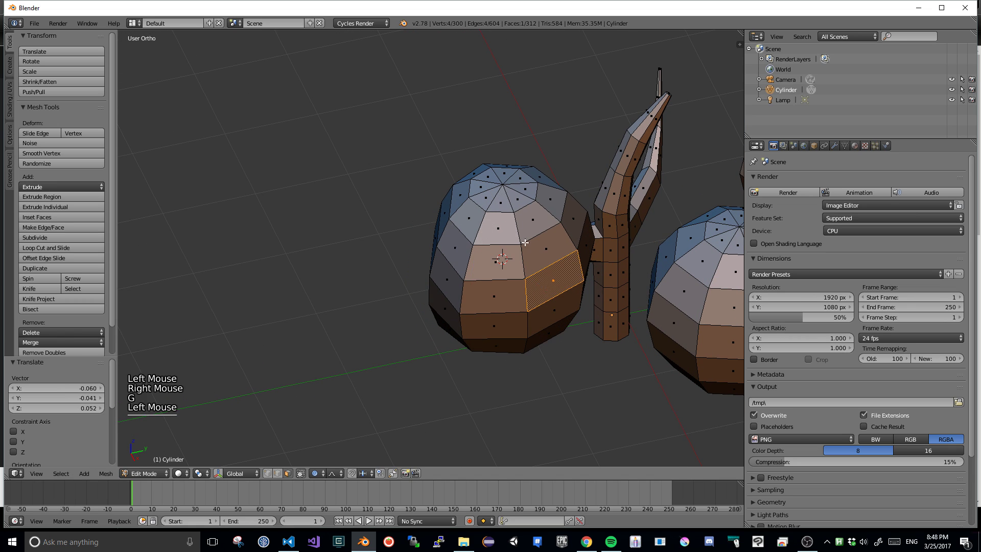
pyautogui.rightClick(503, 207)
pyautogui.press('g')
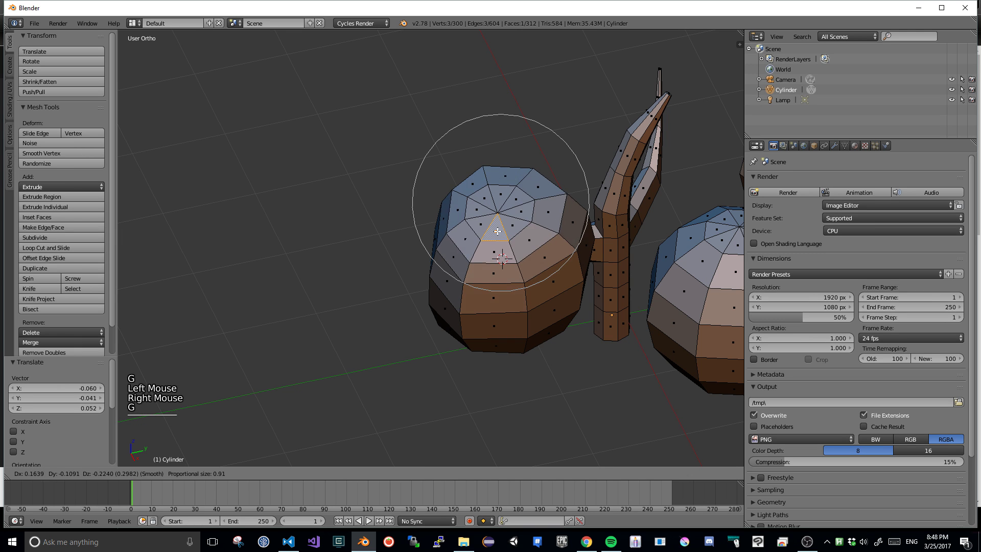
pyautogui.click(498, 234)
# - Select a side face on the first duplicated sphere and move it by about -0.30 in Y with proportional editing
pyautogui.moveTo(565, 321); pyautogui.dragTo(567, 327, button='middle')
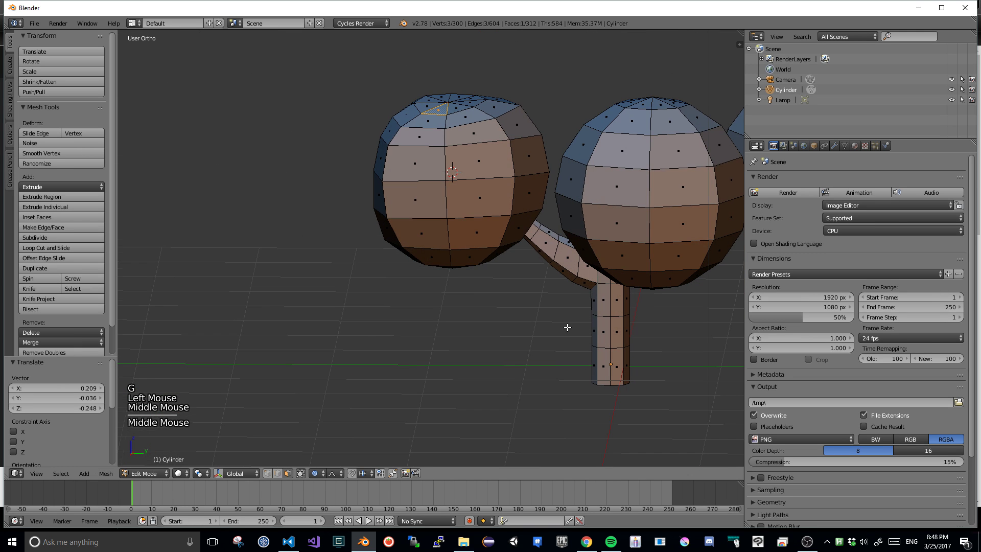
pyautogui.rightClick(660, 204)
pyautogui.press('g')
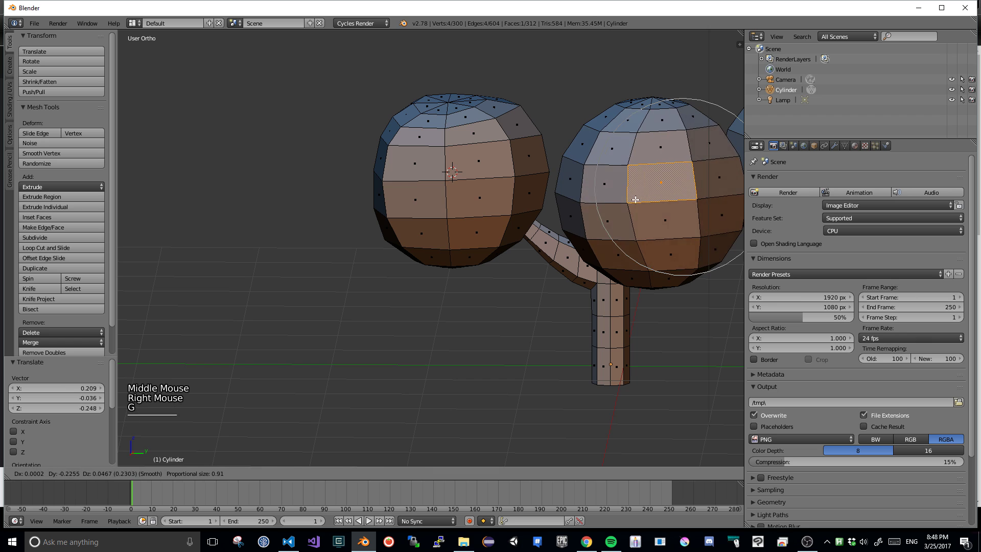
pyautogui.click(618, 197)
# - Dent the first duplicated sphere by moving one of its upper faces about 0.18 in X and -0.20 in Z
pyautogui.moveTo(624, 274); pyautogui.dragTo(706, 317, button='middle')
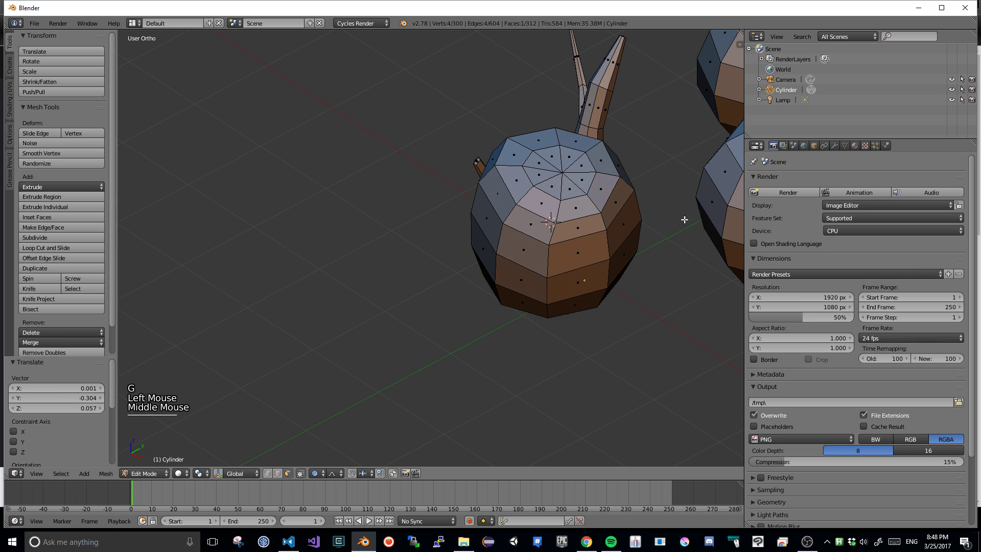
pyautogui.keyDown('shift'); pyautogui.moveTo(685, 219); pyautogui.dragTo(530, 339, button='middle'); pyautogui.keyUp('shift')
pyautogui.rightClick(601, 270)
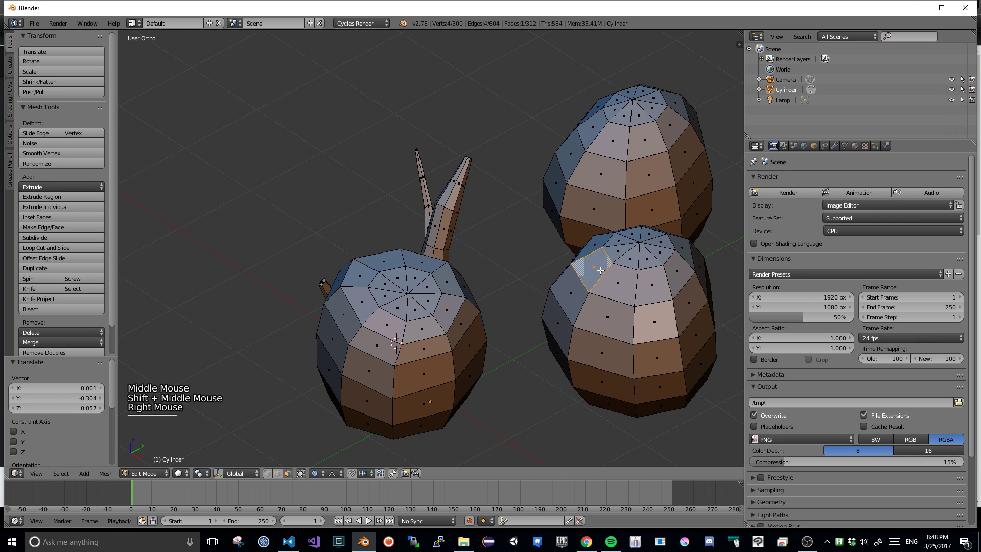
pyautogui.press('g')
pyautogui.click(538, 230)
pyautogui.moveTo(541, 233); pyautogui.dragTo(531, 265, button='middle')
pyautogui.scroll(-2, 618, 216)
pyautogui.scroll(-2, 618, 216)
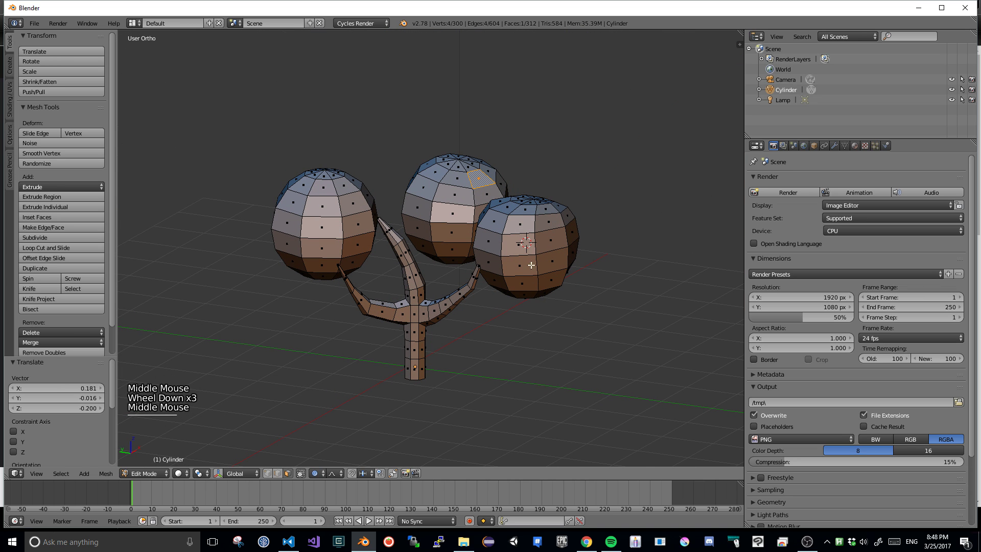
pyautogui.moveTo(438, 254); pyautogui.dragTo(424, 186, button='middle')
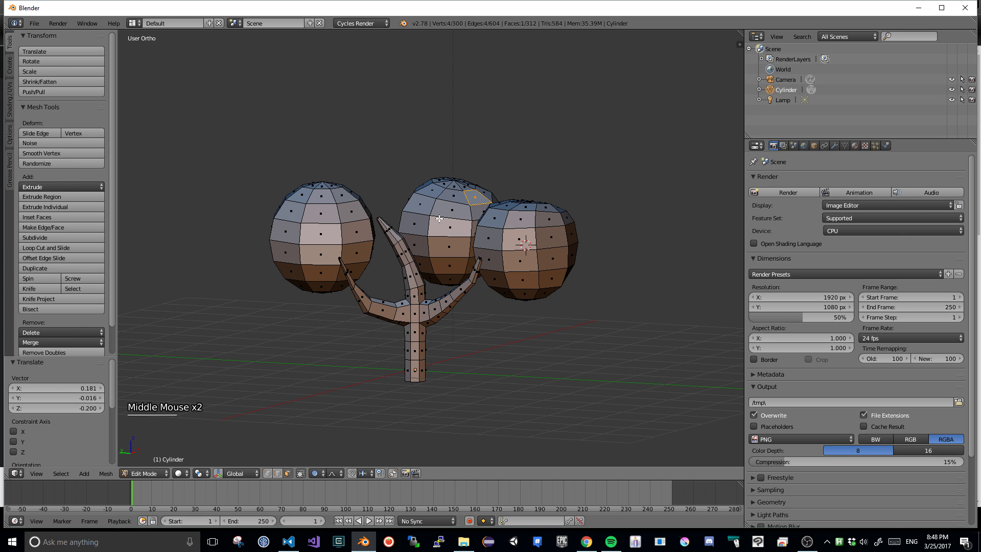
pyautogui.press('KP_7')
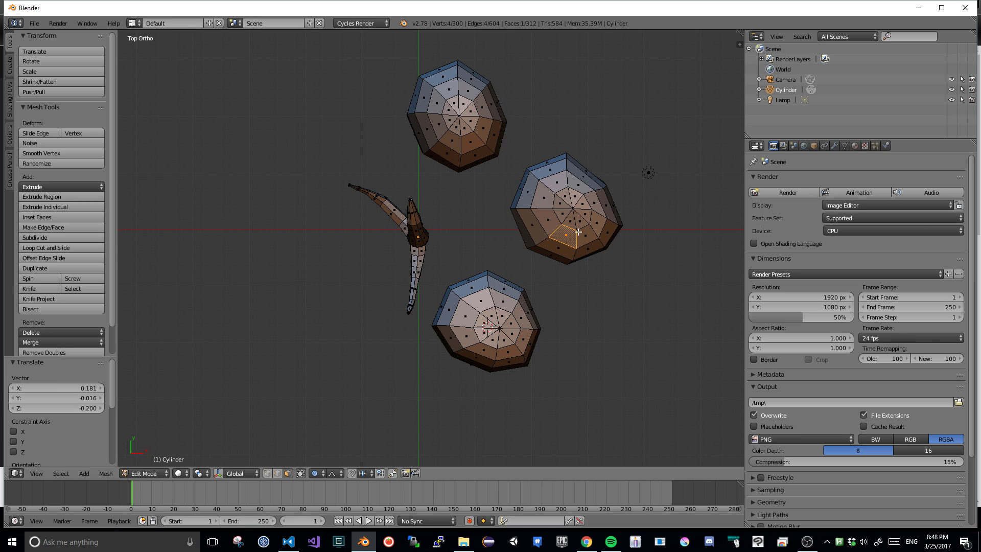
pyautogui.press('l')
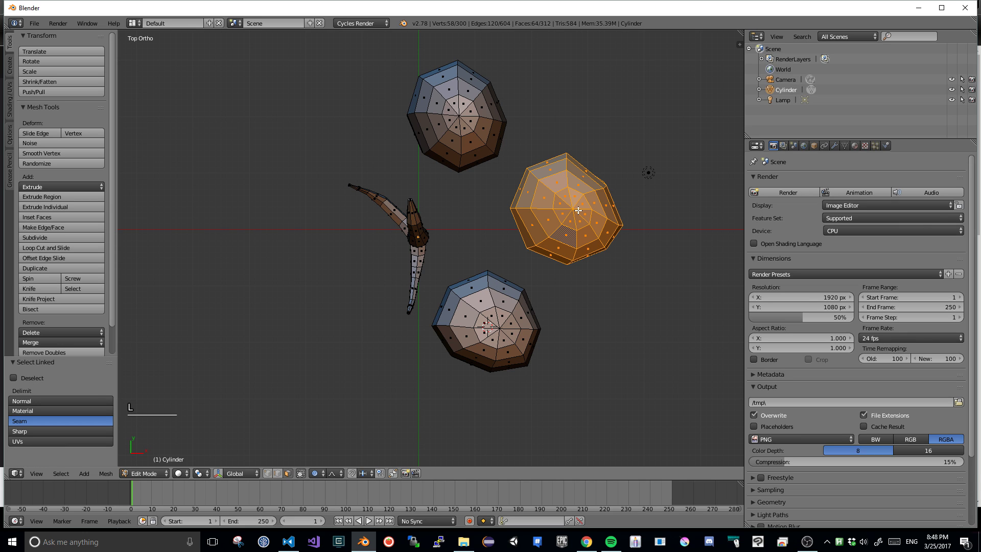
pyautogui.press('g')
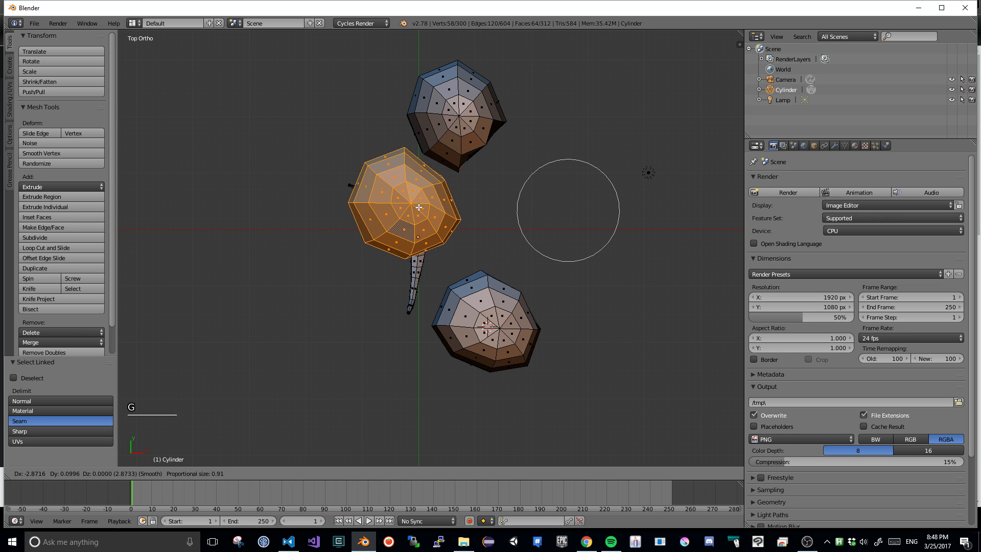
pyautogui.press('Escape')
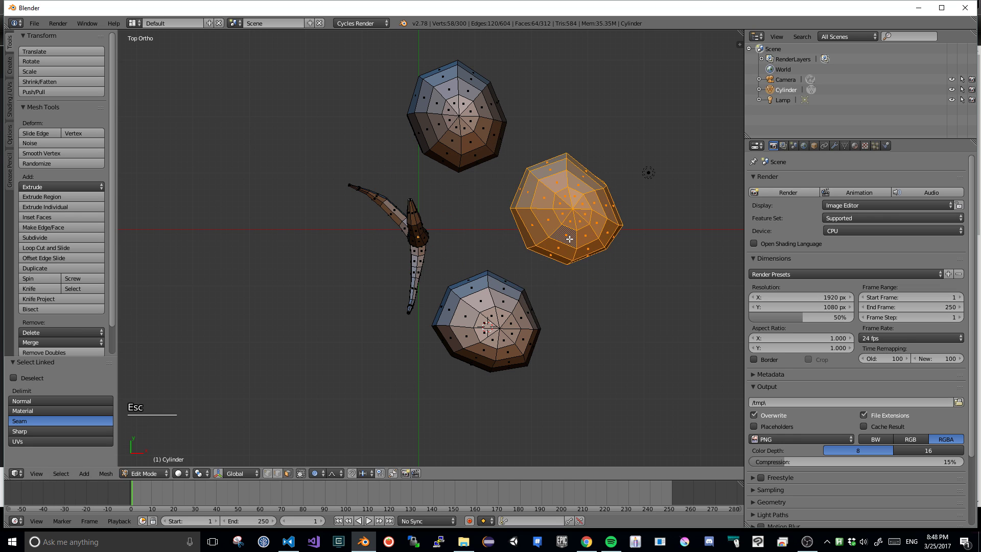
pyautogui.scroll(-1, 545, 228)
pyautogui.scroll(2, 542, 230)
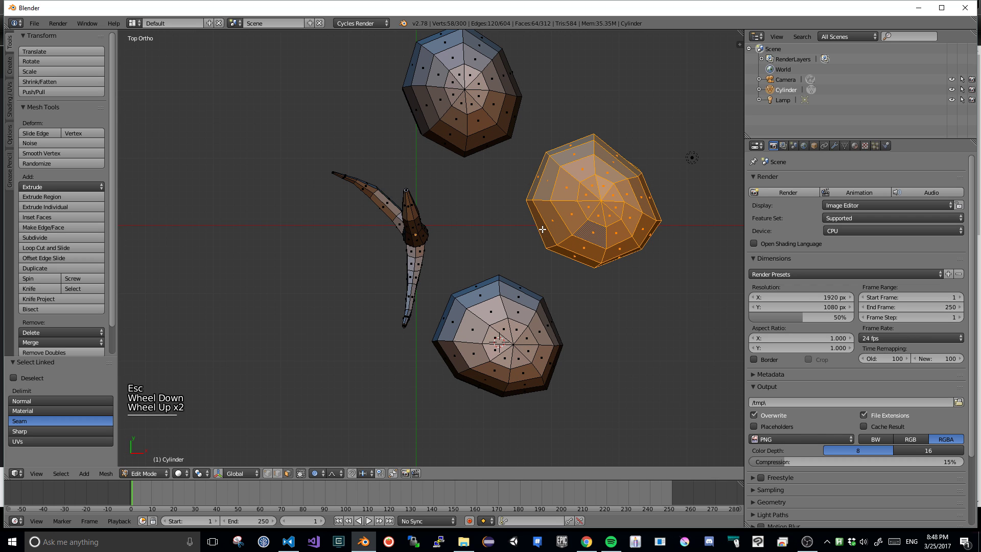
pyautogui.press('a')
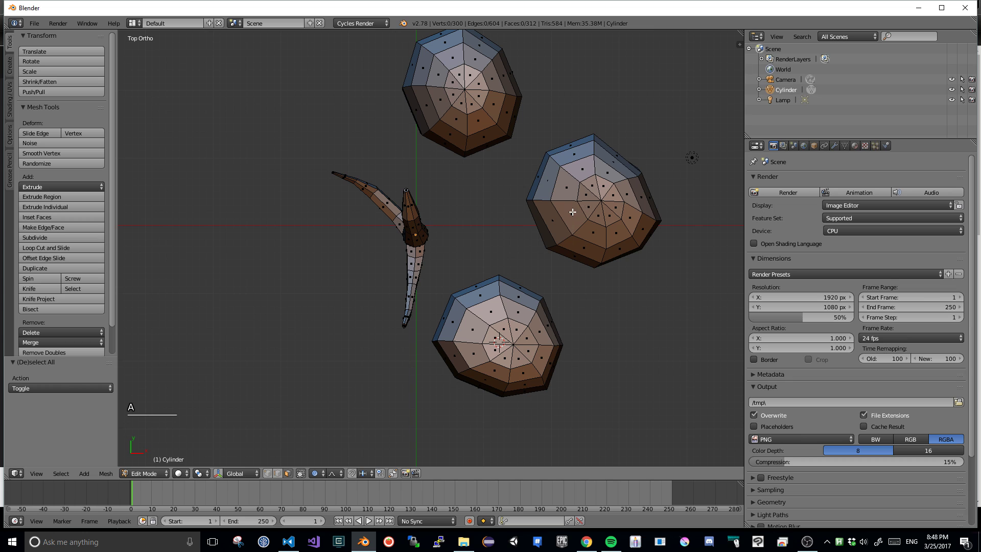
# - Disable proportional editing and move the whole first duplicated sphere over the trunk by about -2.83 in X and 0.17 in Y
pyautogui.press('l')
pyautogui.press('g')
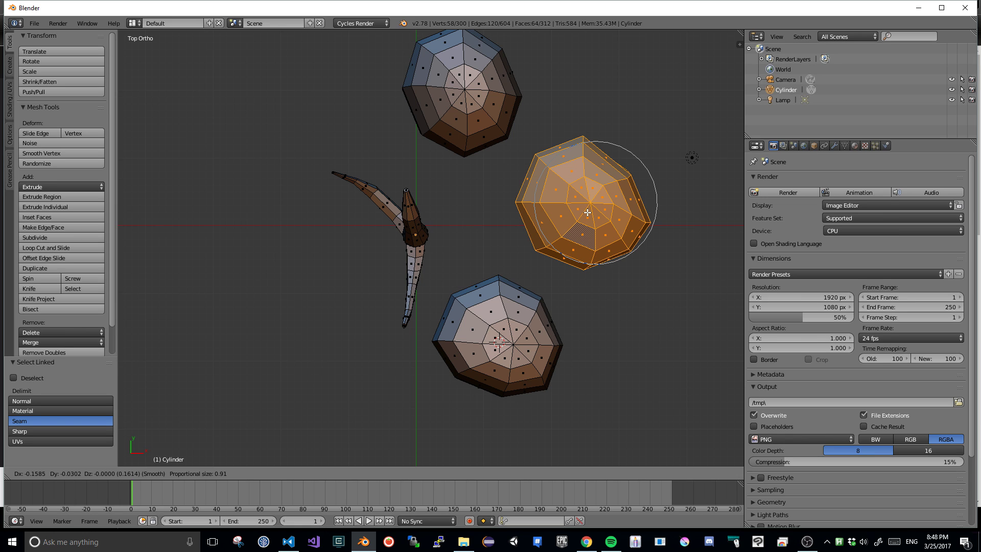
pyautogui.press('Escape')
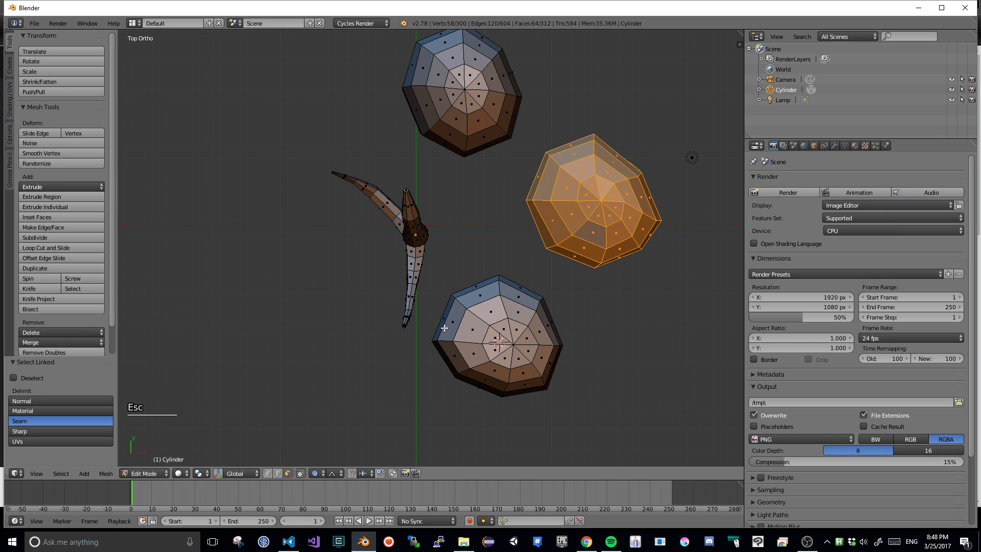
pyautogui.click(315, 473)
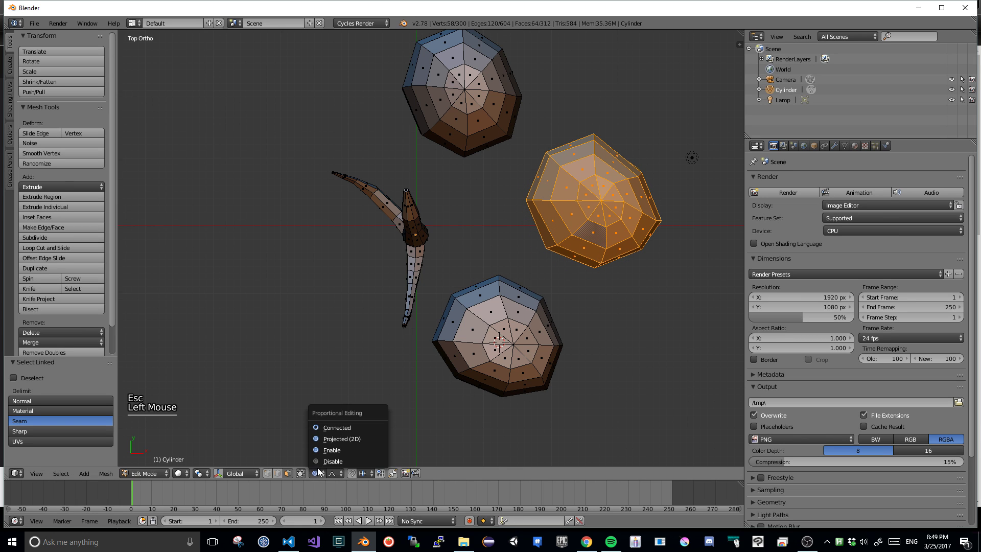
pyautogui.click(334, 458)
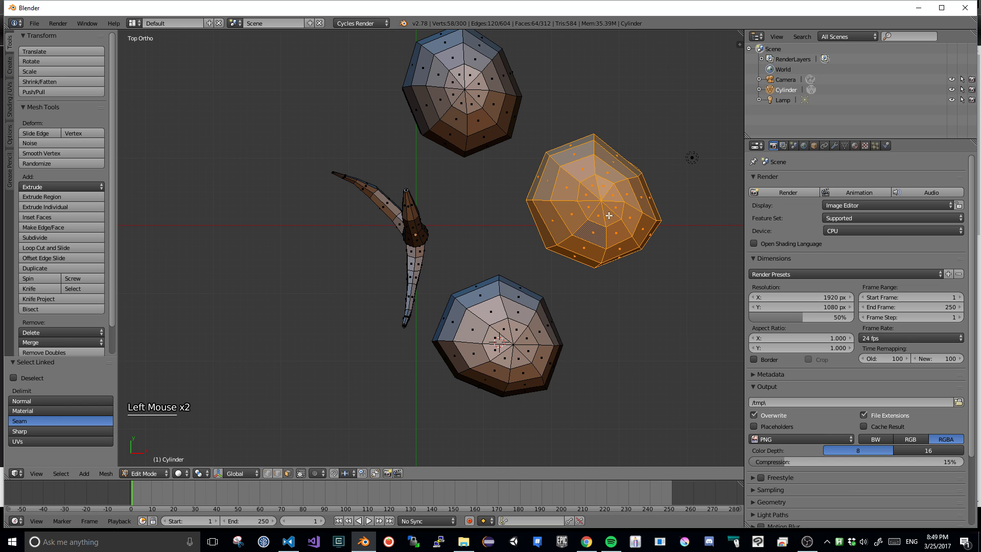
pyautogui.press('g')
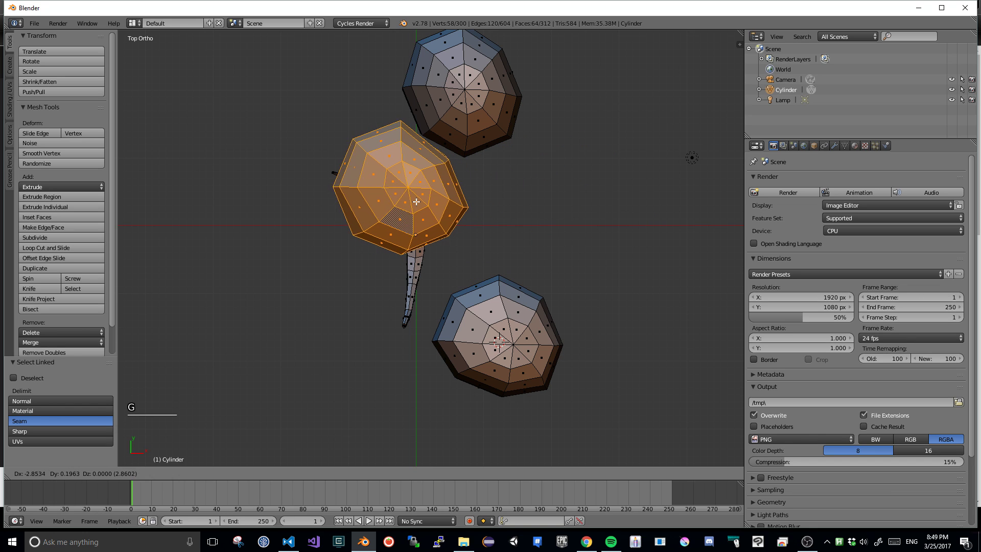
pyautogui.click(418, 204)
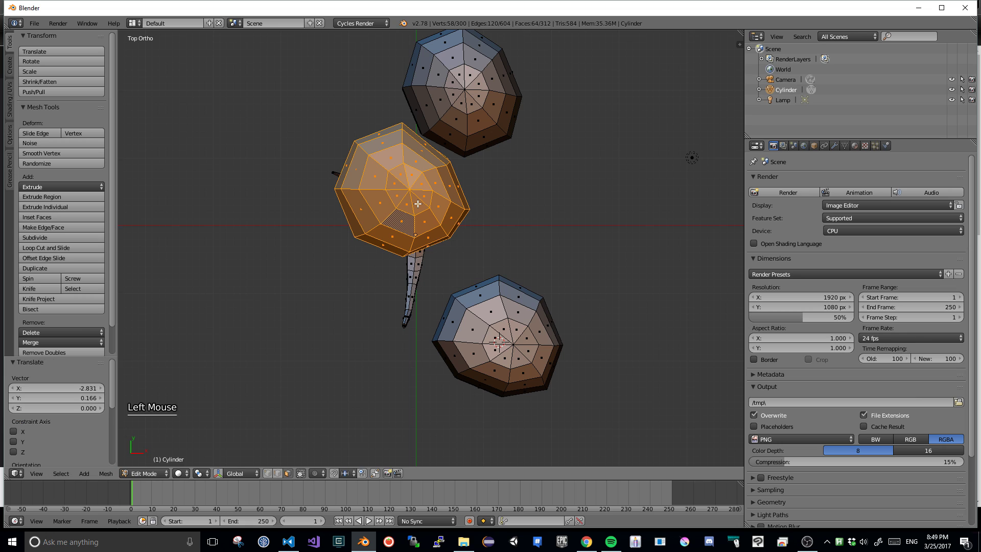
# - In wireframe display, move the original sphere over its nearest branch tip by about -1.51 in X and 0.28 in Y, and scale it to about 0.99
pyautogui.press('z')
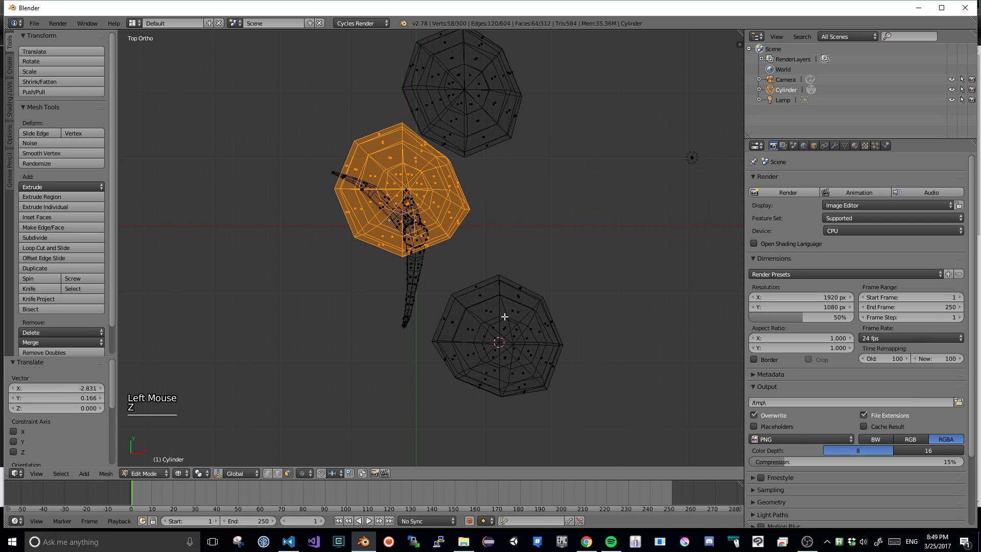
pyautogui.press('a')
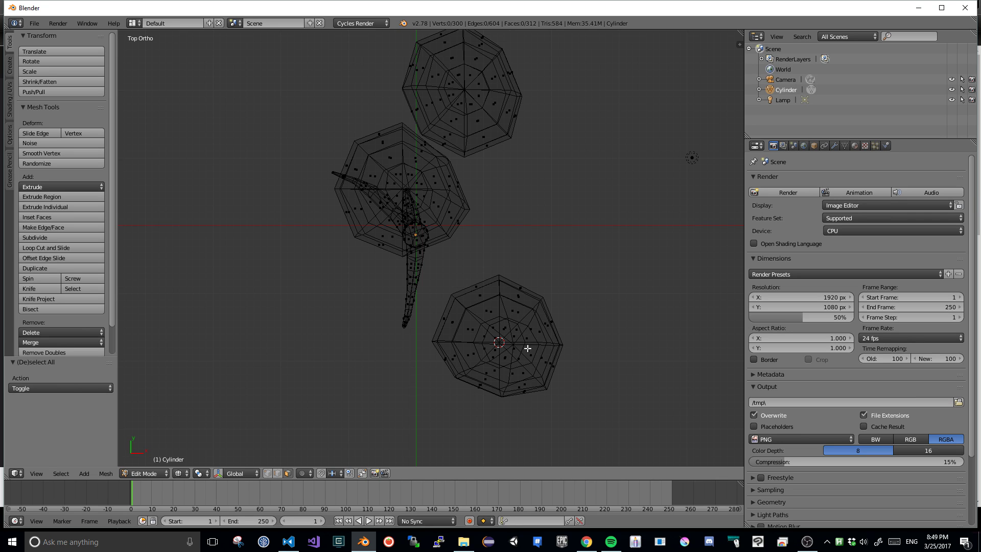
pyautogui.press('l')
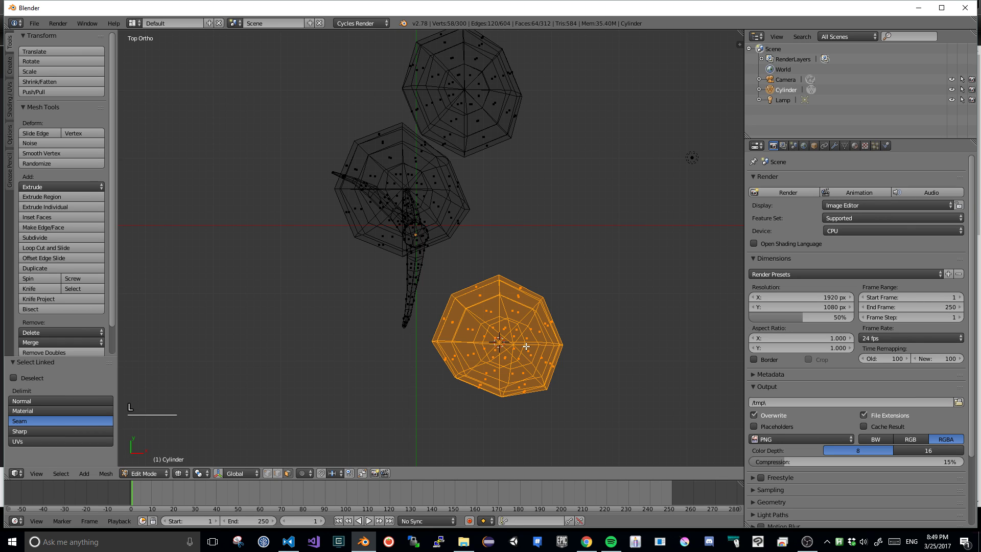
pyautogui.press('g')
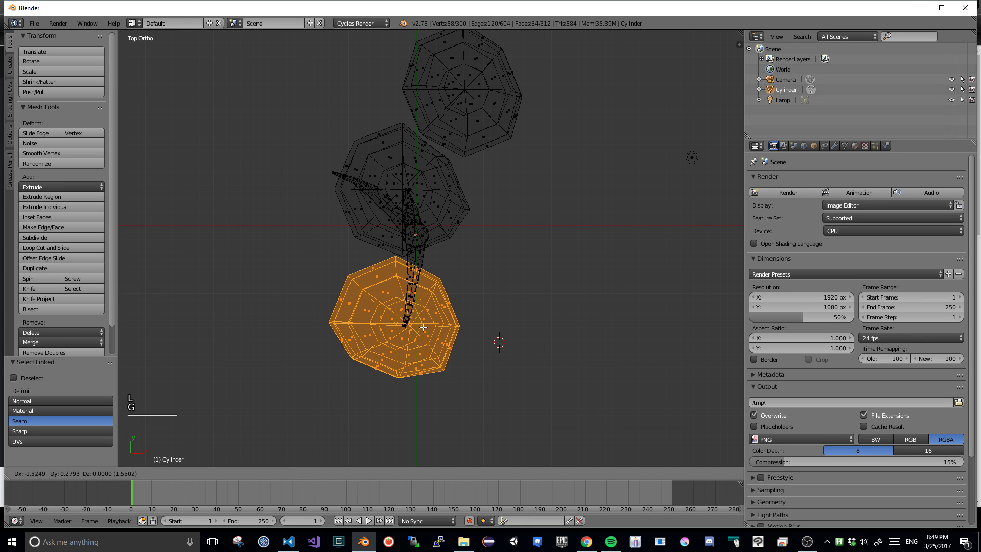
pyautogui.click(424, 327)
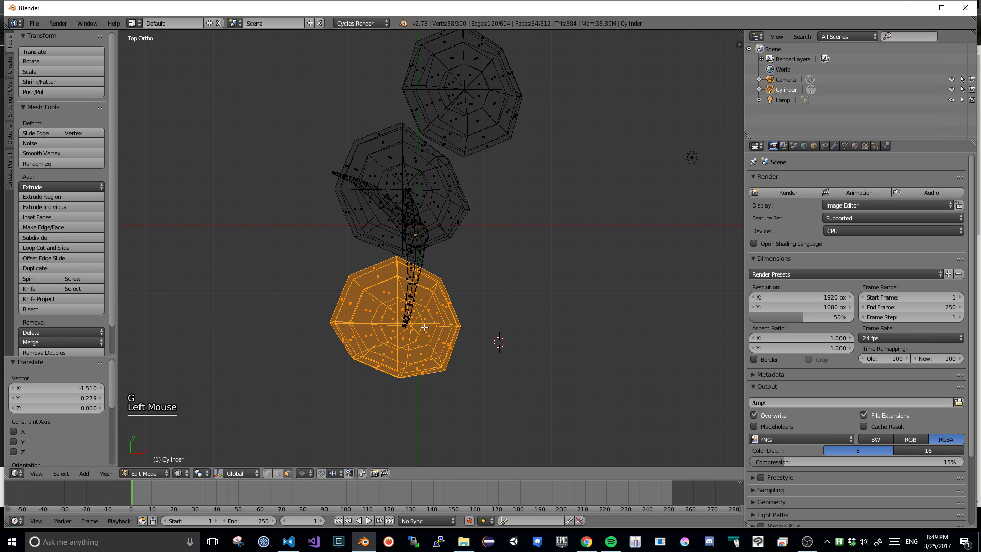
pyautogui.press('s')
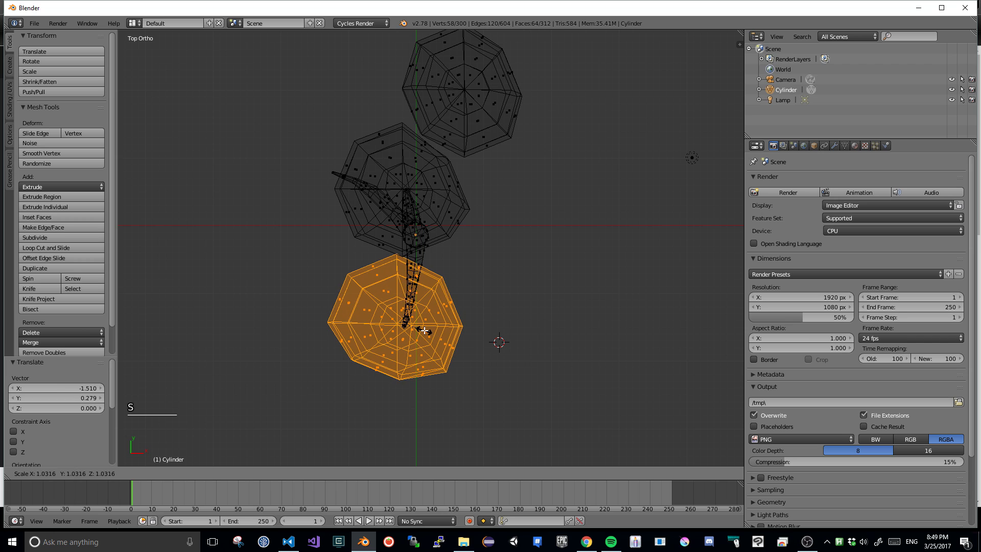
pyautogui.click(423, 330)
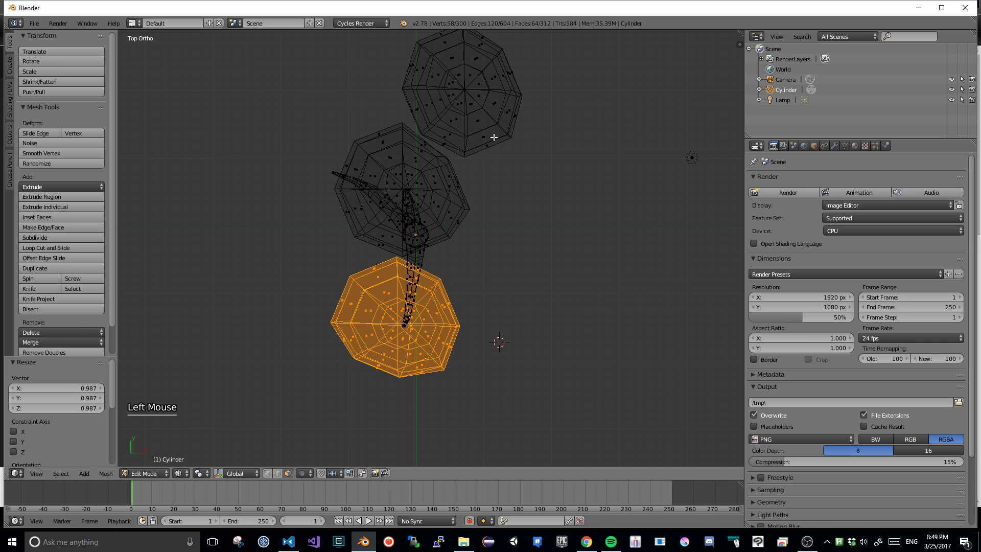
# - Scale the first duplicated sphere to about 0.75 and shift it by about 0.19 in X and -0.17 in Y above the trunk
pyautogui.press('a')
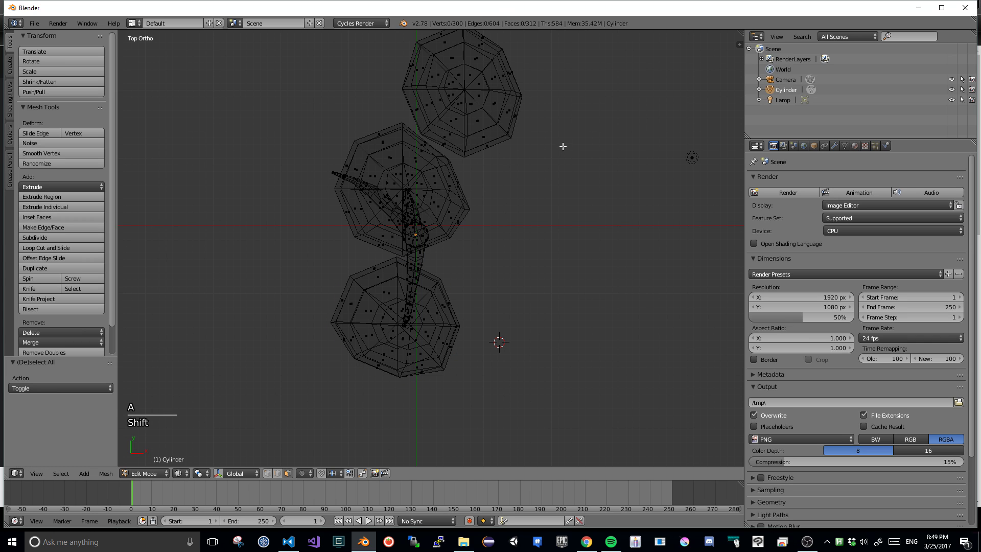
pyautogui.keyDown('shift'); pyautogui.moveTo(562, 148); pyautogui.dragTo(585, 285, button='middle'); pyautogui.keyUp('shift')
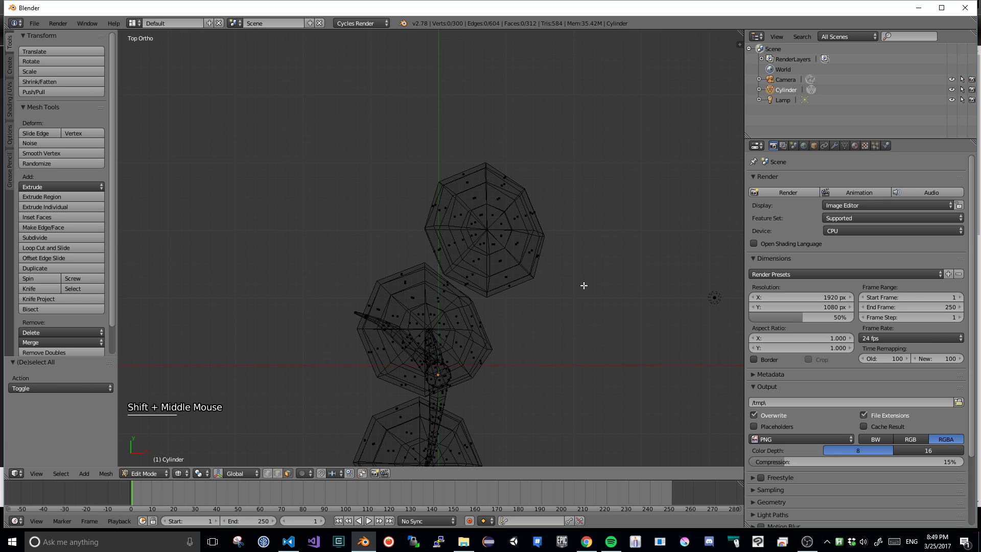
pyautogui.scroll(-1, 584, 286)
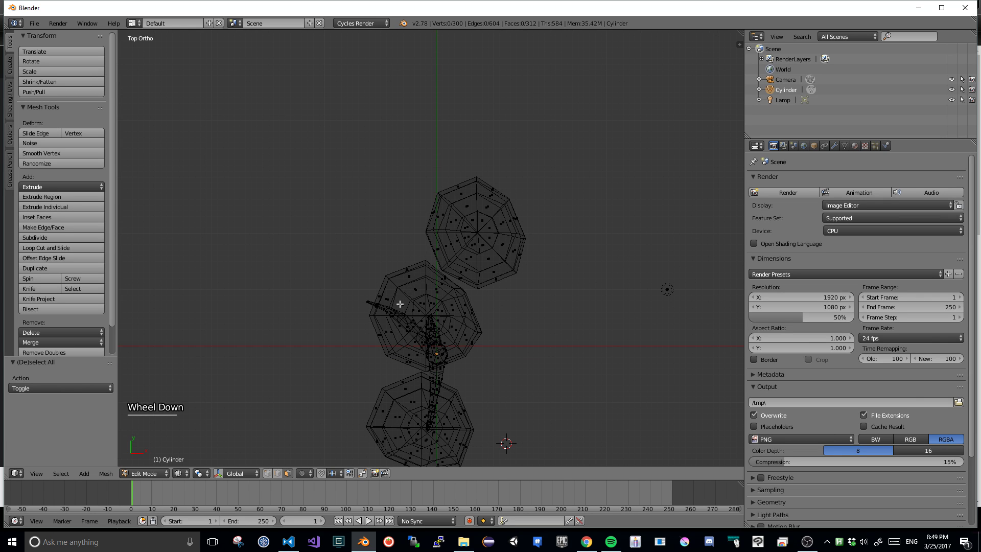
pyautogui.press('KP_1')
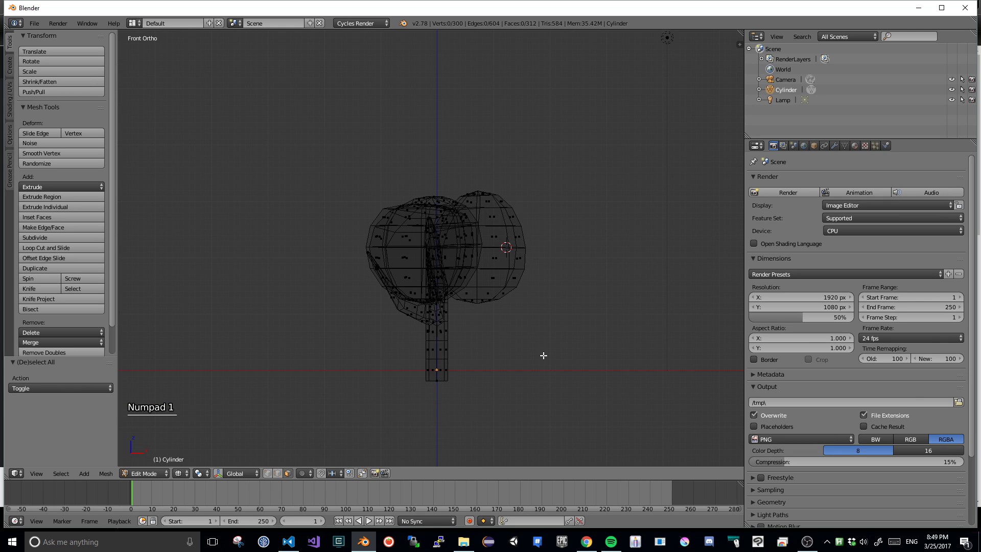
pyautogui.press('KP_3')
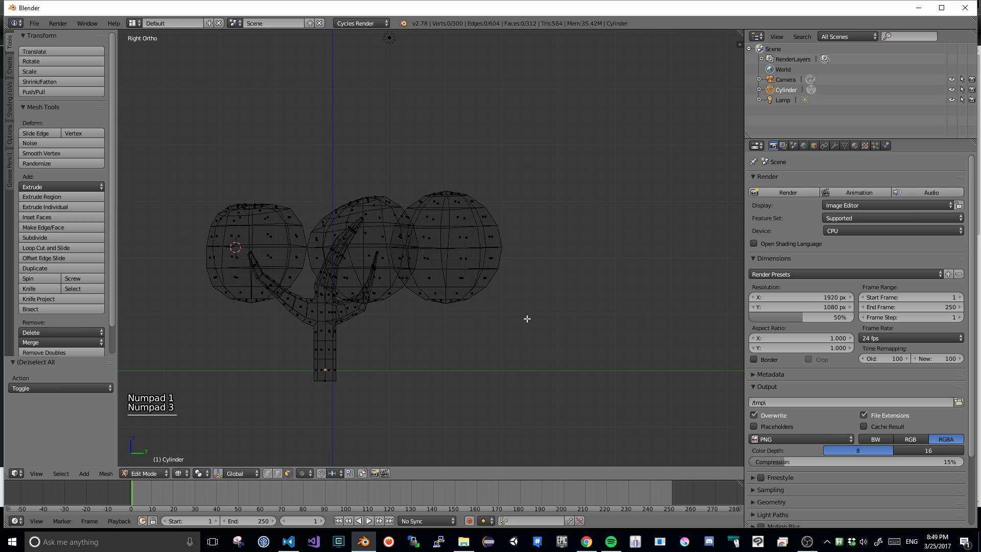
pyautogui.press('KP_1')
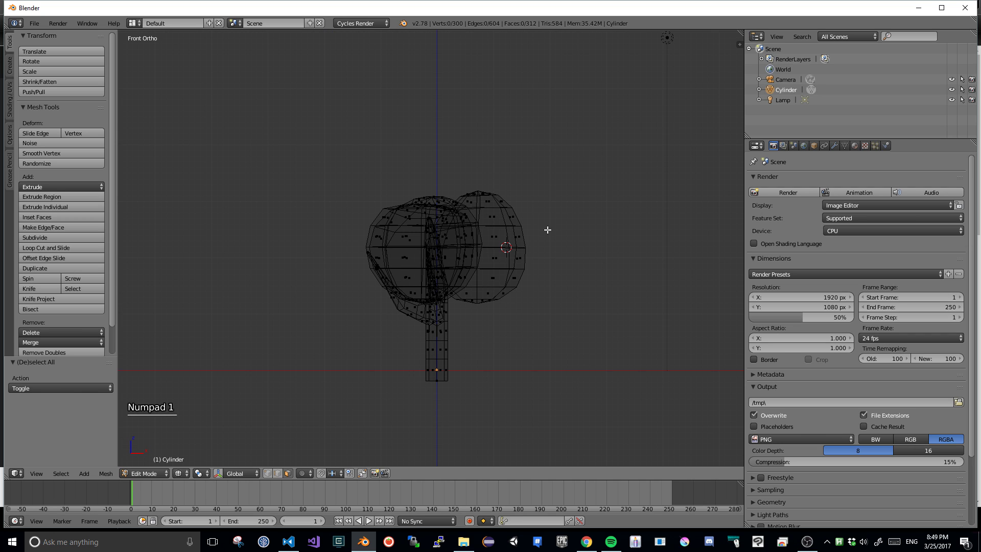
pyautogui.press('KP_7')
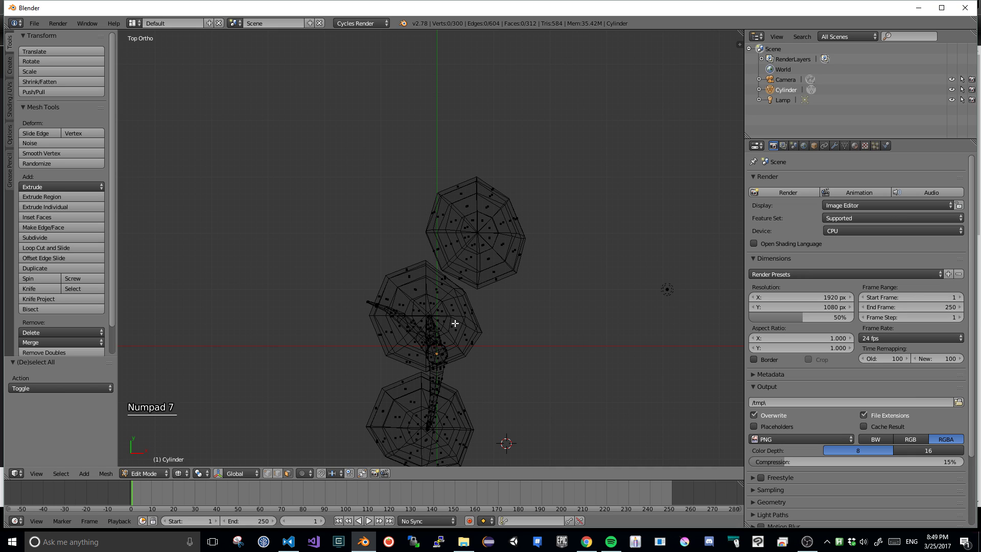
pyautogui.press('l')
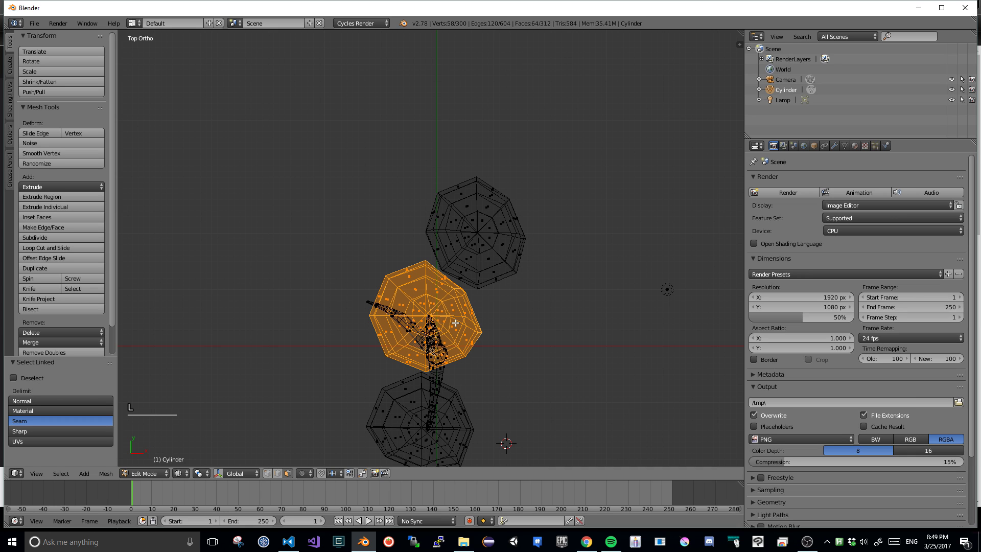
pyautogui.press('s')
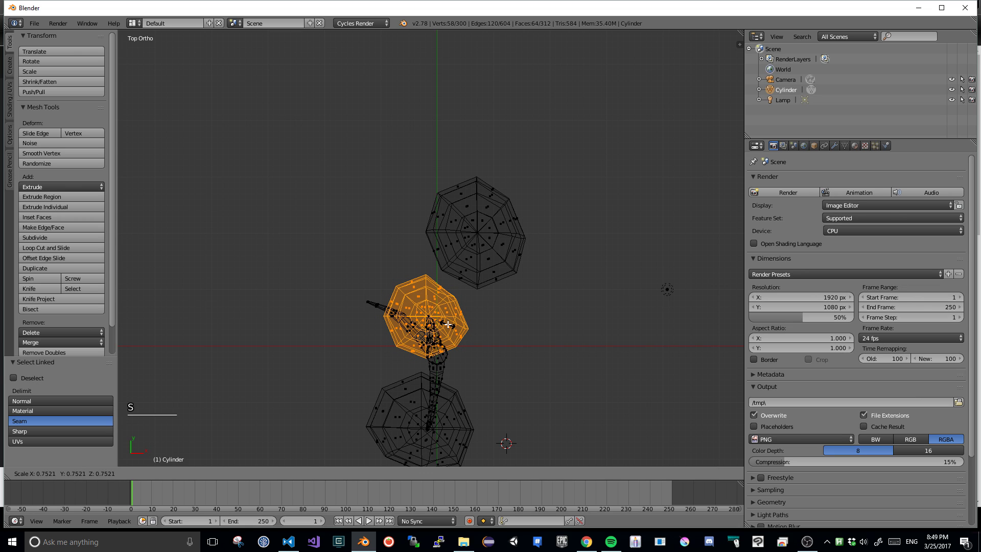
pyautogui.click(447, 324)
pyautogui.press('g')
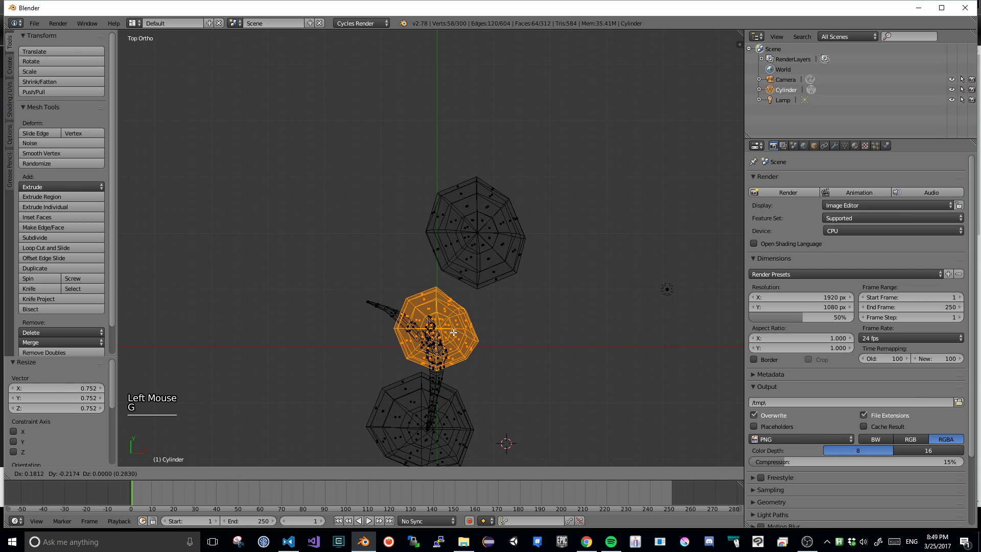
pyautogui.click(454, 330)
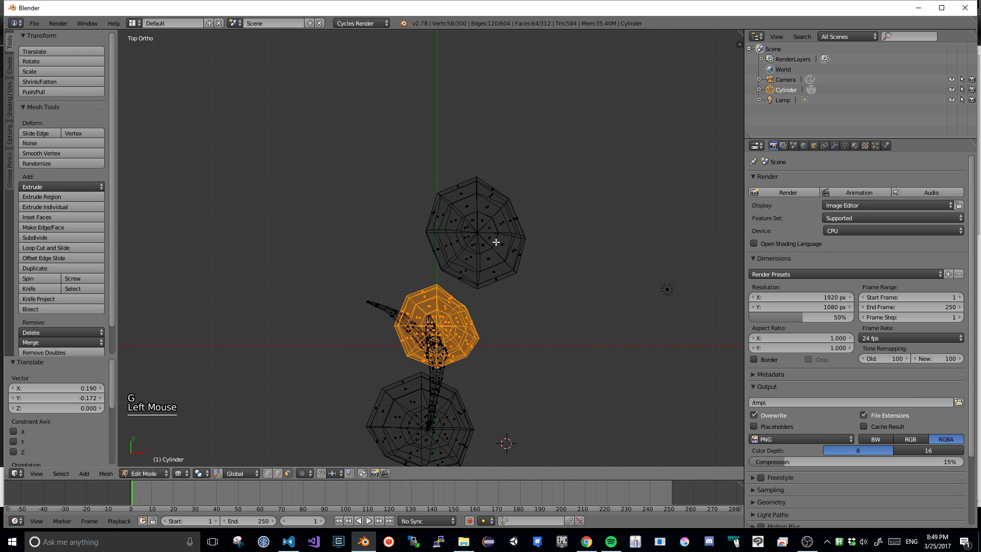
# - Move the second duplicated sphere onto the outer branch tip by about -1.88 in X and -1.31 in Y
pyautogui.press('a')
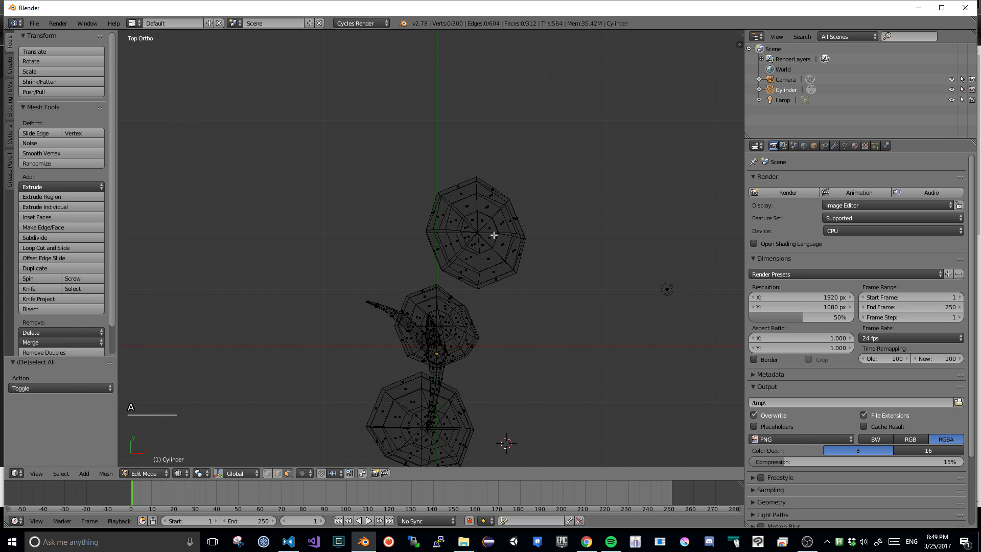
pyautogui.press('l')
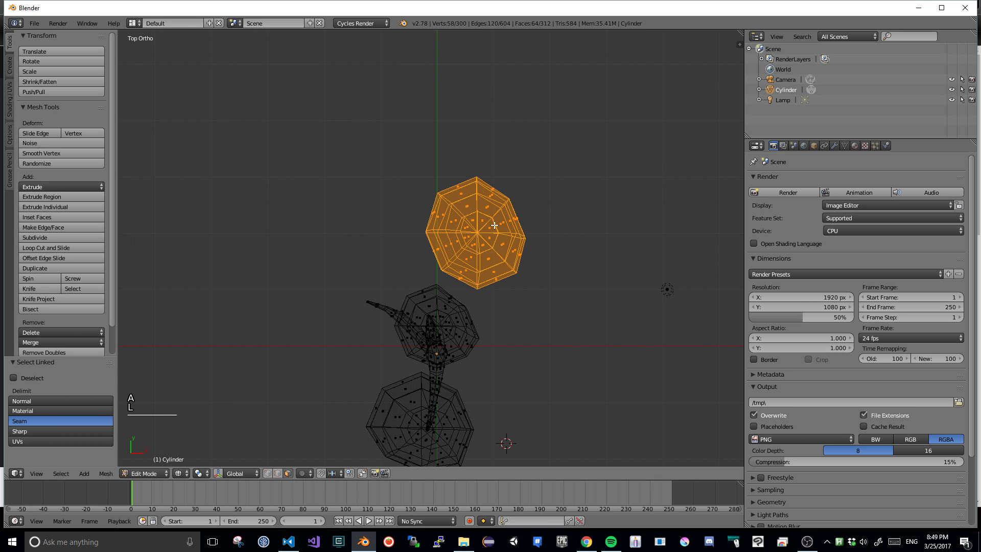
pyautogui.press('g')
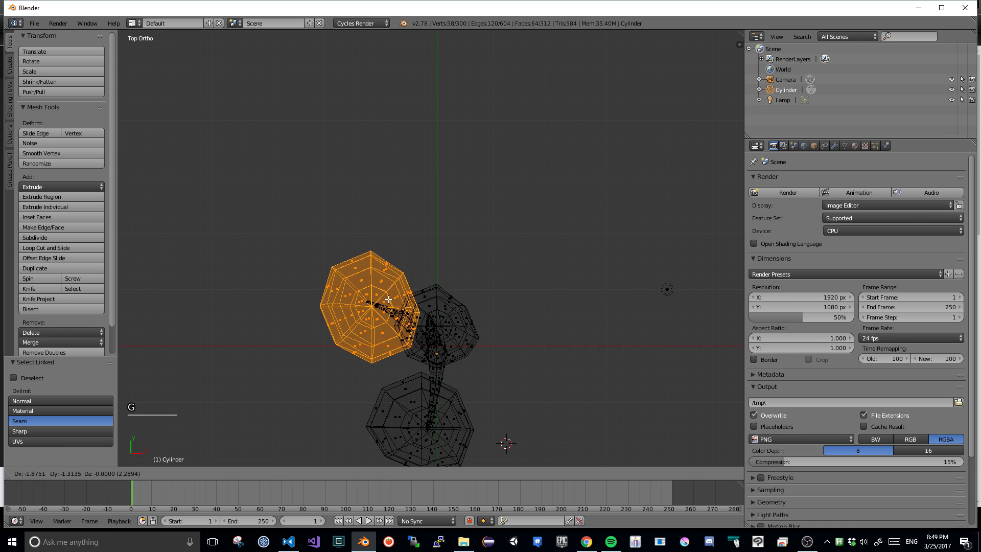
pyautogui.click(388, 299)
pyautogui.moveTo(562, 340); pyautogui.dragTo(622, 304, button='middle')
pyautogui.scroll(-2, 621, 304)
pyautogui.scroll(2, 620, 305)
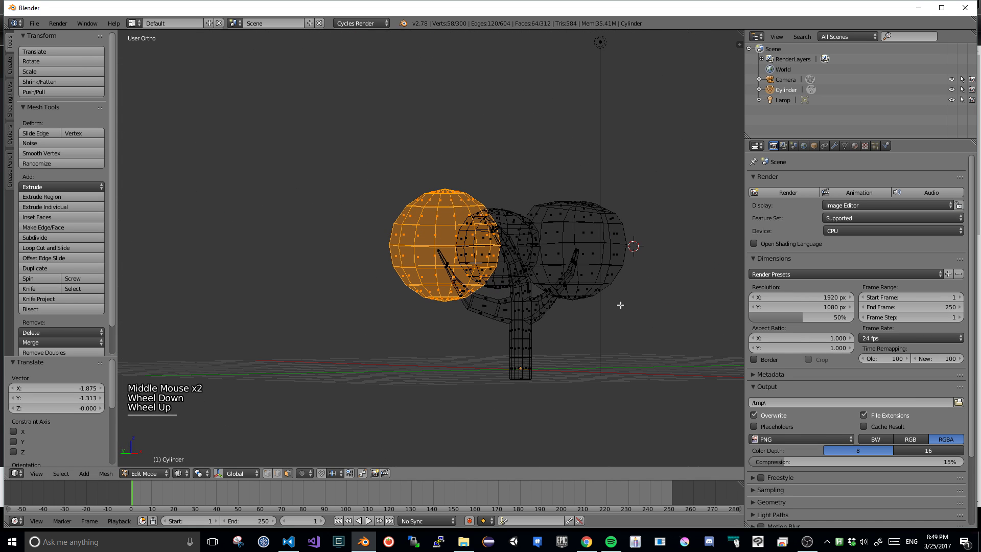
# - In solid display, scale the second duplicated sphere to about 0.77 and shift it by about 0.08 in X, -0.15 in Y and -0.34 in Z
pyautogui.click(184, 473)
pyautogui.click(202, 438)
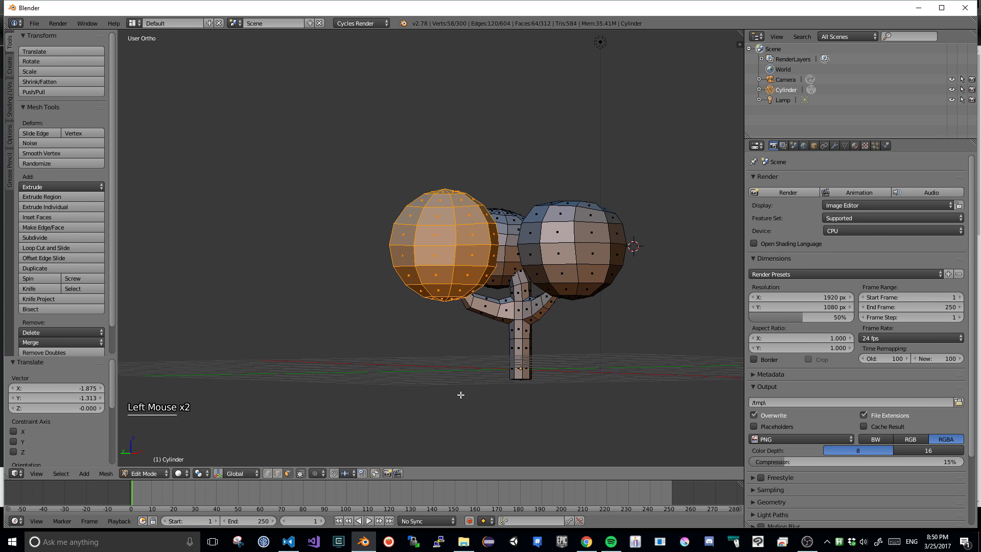
pyautogui.scroll(-1, 611, 339)
pyautogui.moveTo(610, 339); pyautogui.dragTo(584, 342, button='middle')
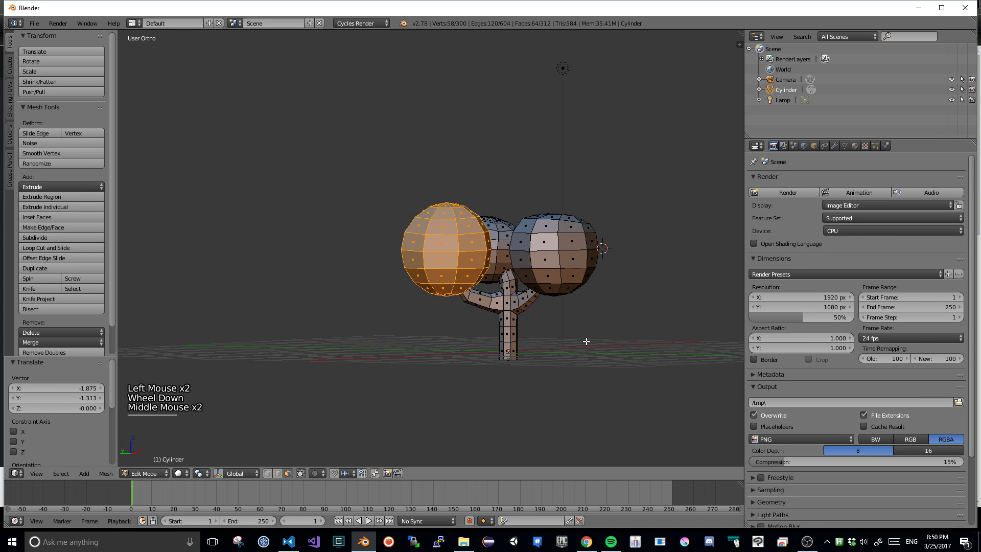
pyautogui.press('s')
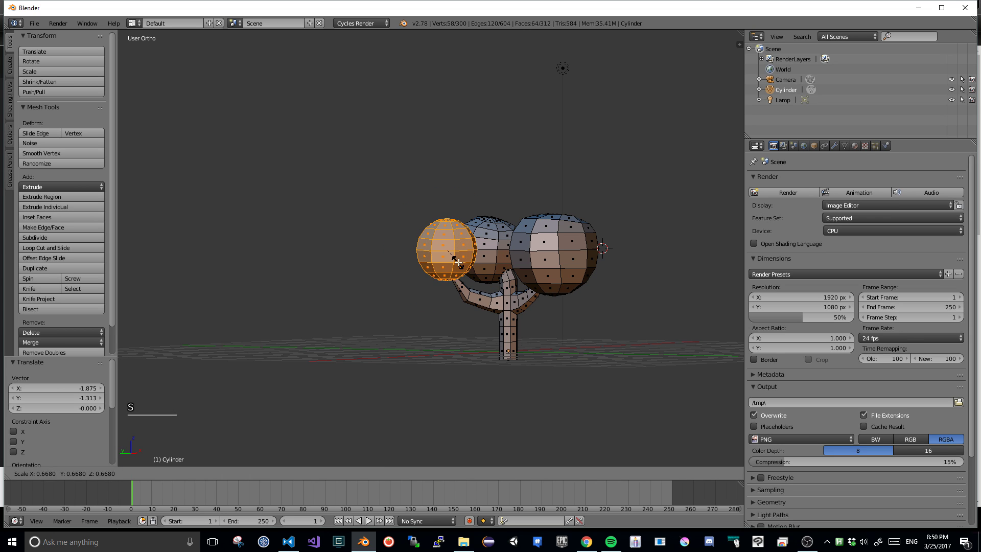
pyautogui.click(460, 264)
pyautogui.press('g')
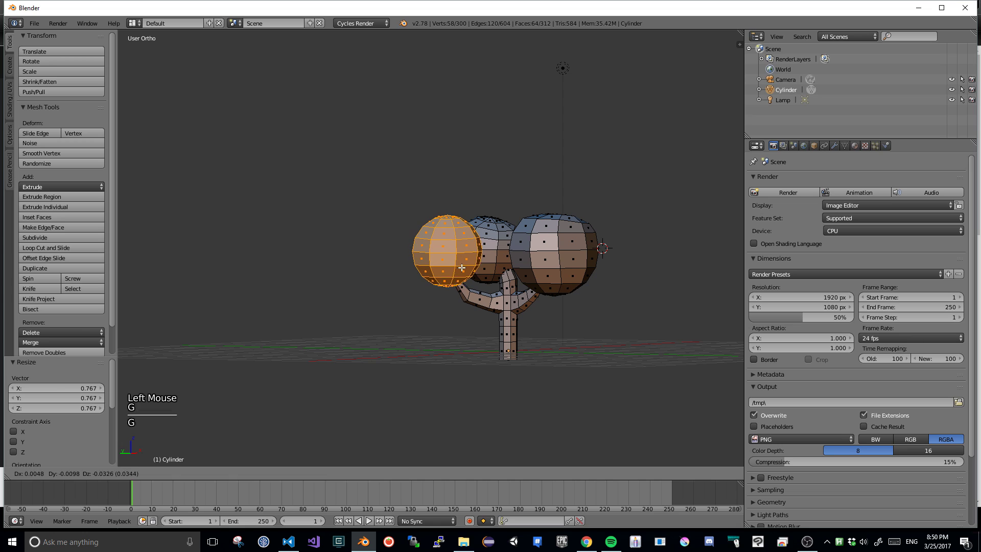
pyautogui.click(467, 281)
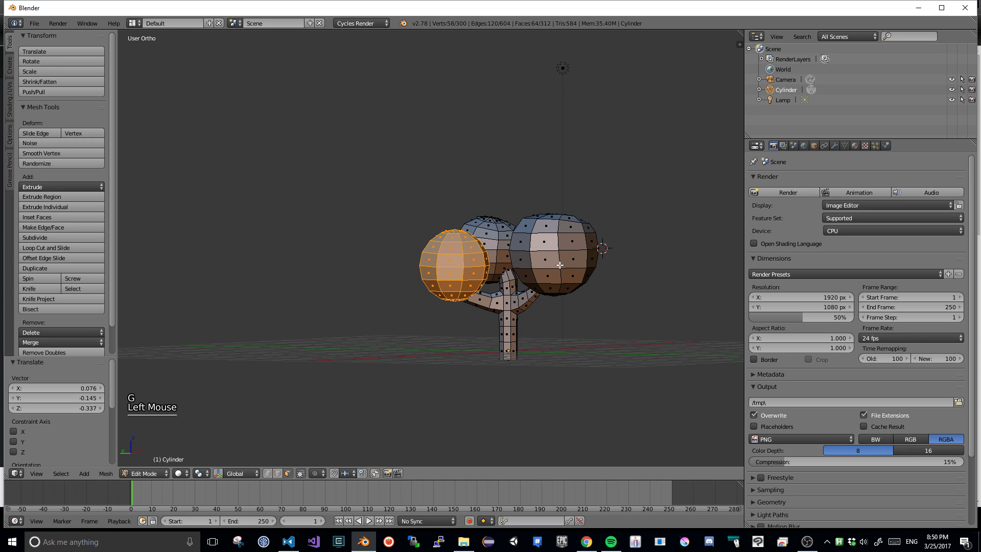
# - Deselect all of the tree's mesh and leave Edit Mode for Object Mode
pyautogui.moveTo(608, 205); pyautogui.dragTo(598, 231, button='middle')
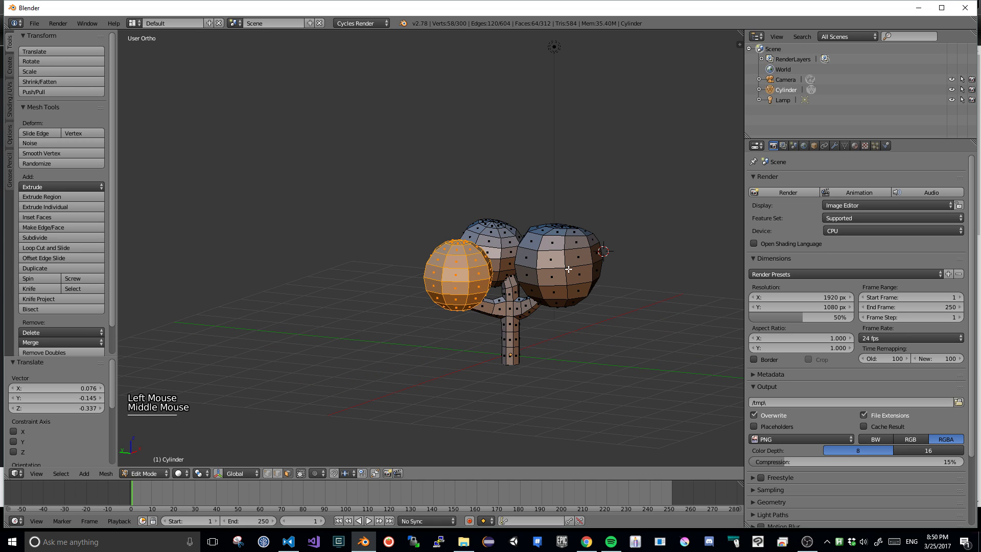
pyautogui.press('a')
pyautogui.moveTo(580, 270); pyautogui.dragTo(543, 320, button='middle')
pyautogui.scroll(-2, 535, 315)
pyautogui.scroll(1, 535, 315)
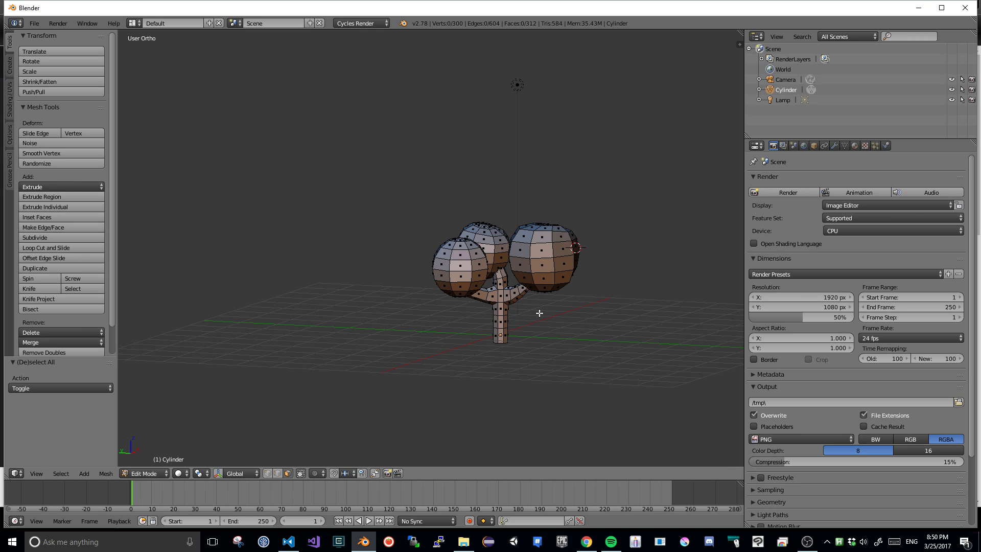
pyautogui.press('Tab')
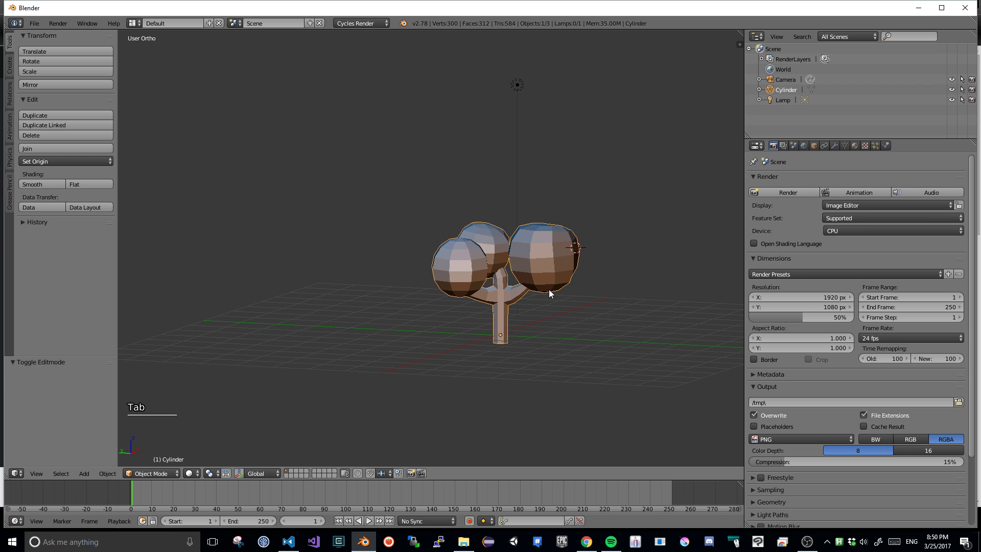
# - Examine the tree's overall shape and how the foliage spheres sit on the branches from low and raised angles
pyautogui.scroll(2, 550, 316)
pyautogui.keyDown('shift'); pyautogui.moveTo(596, 327); pyautogui.dragTo(552, 342, button='middle'); pyautogui.keyUp('shift')
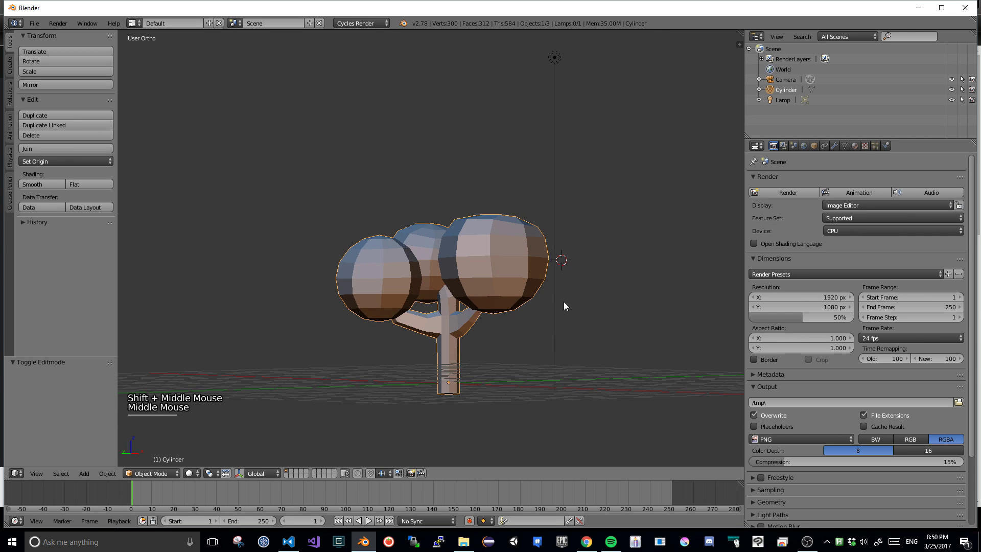
pyautogui.moveTo(565, 302); pyautogui.dragTo(559, 329, button='middle')
pyautogui.keyDown('shift'); pyautogui.scroll(1, 532, 351); pyautogui.keyUp('shift')
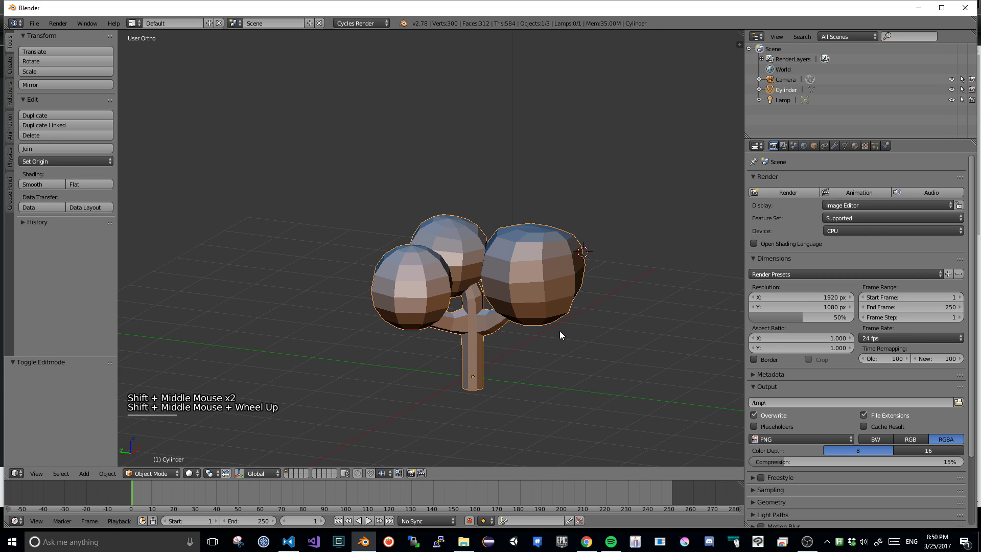
pyautogui.click(368, 24)
pyautogui.click(369, 24)
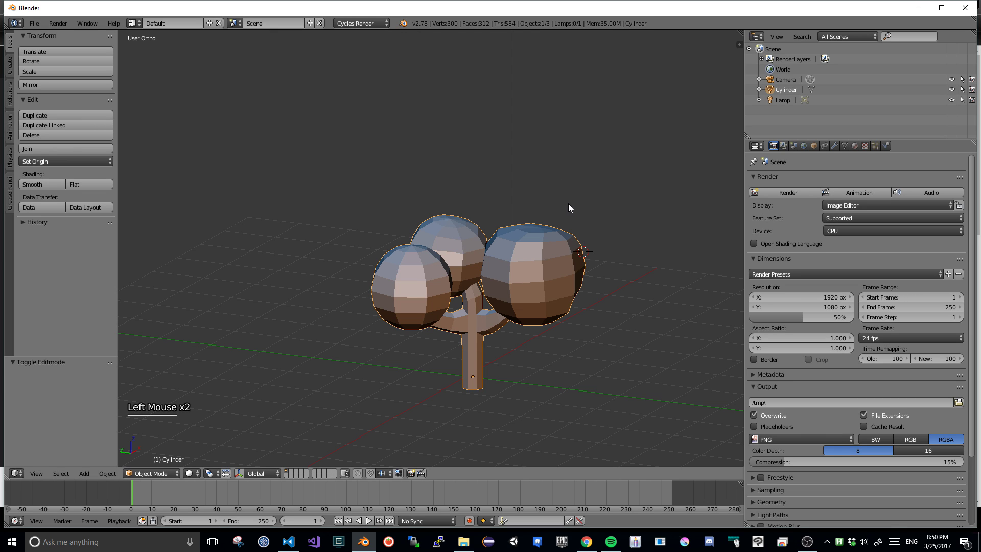
pyautogui.scroll(2, 568, 204)
pyautogui.scroll(-1, 569, 204)
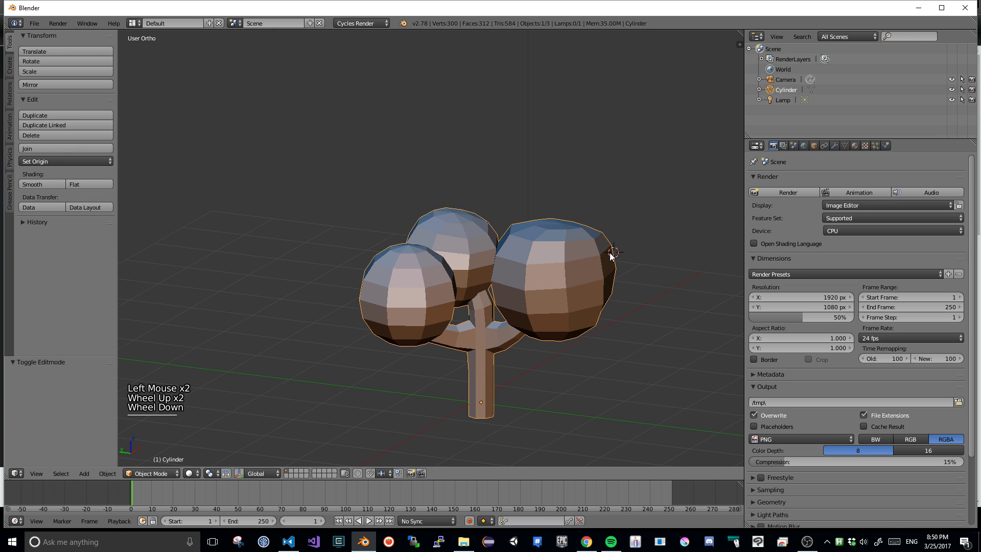